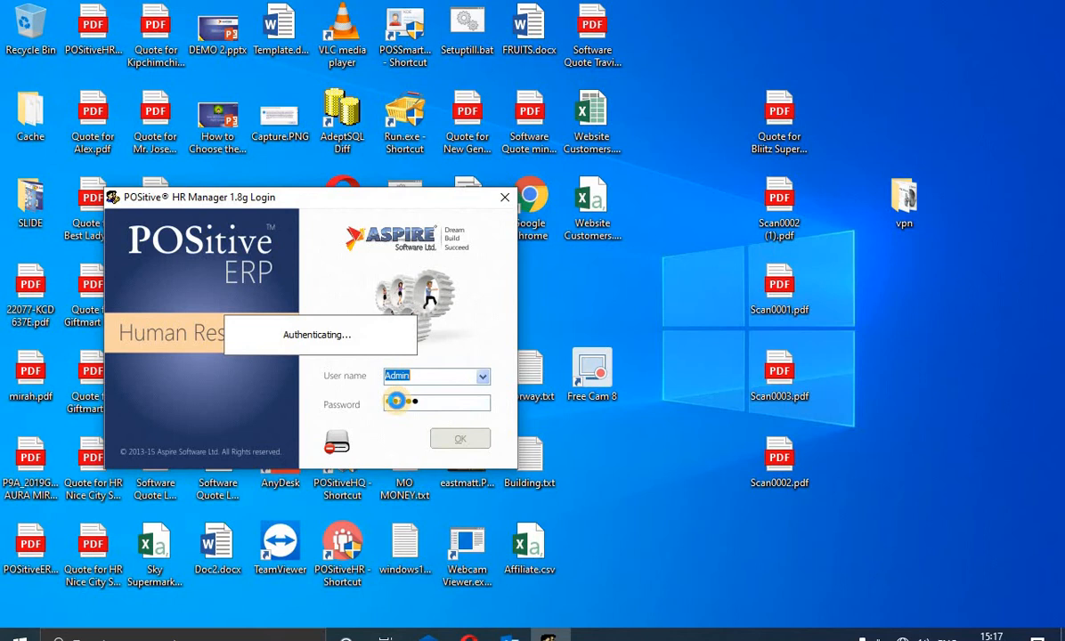
# Step: Complete the Admin login, then open the Payroll module in the maximized HR Manager window
pyautogui.press('Return')
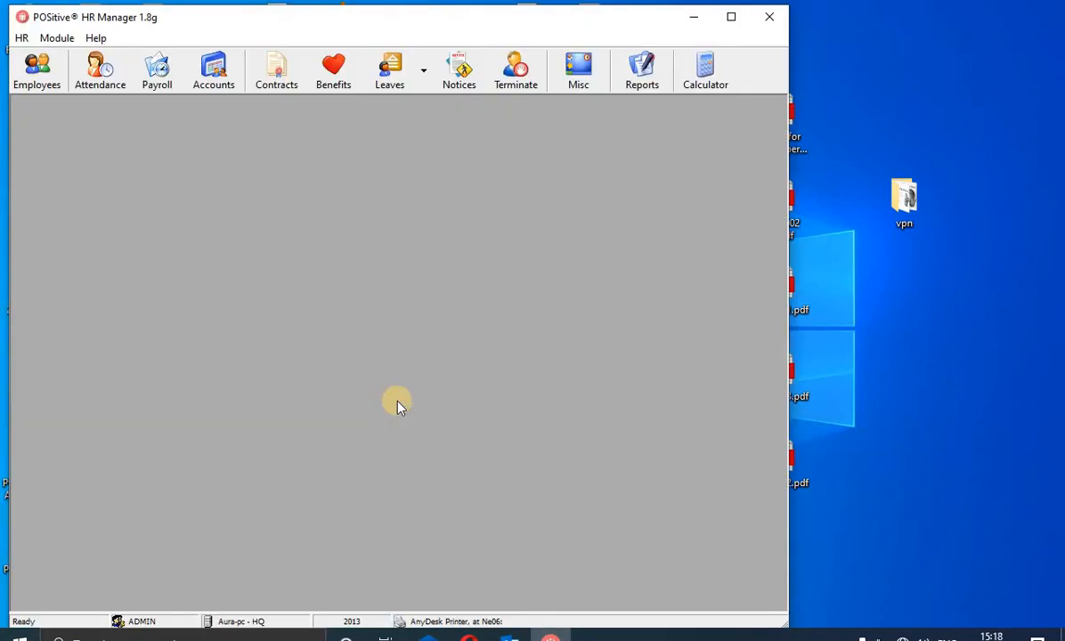
pyautogui.click(731, 17)
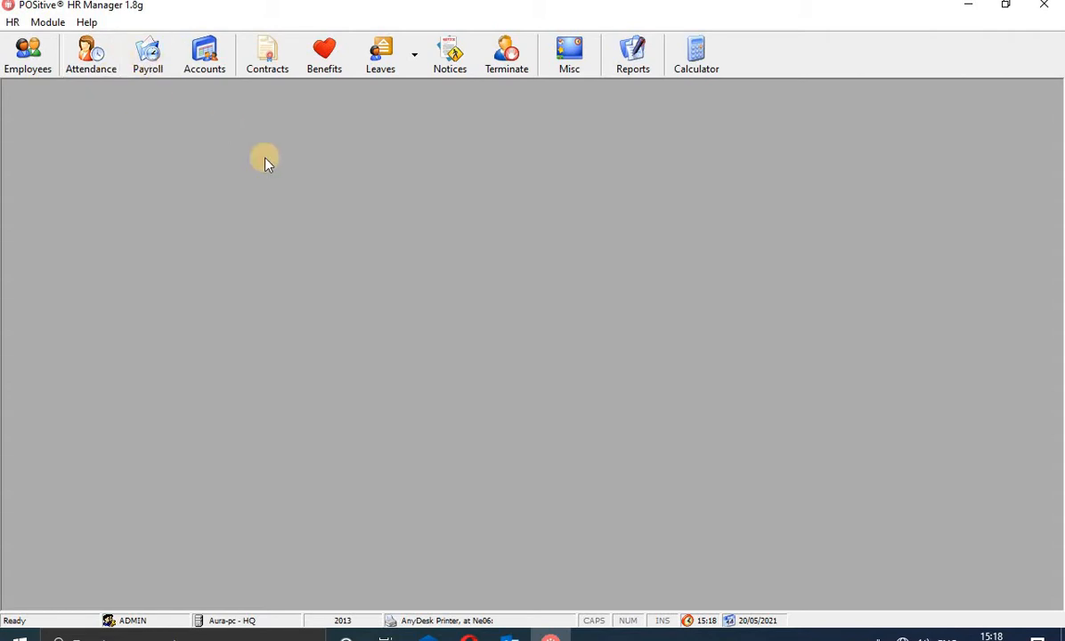
pyautogui.click(149, 53)
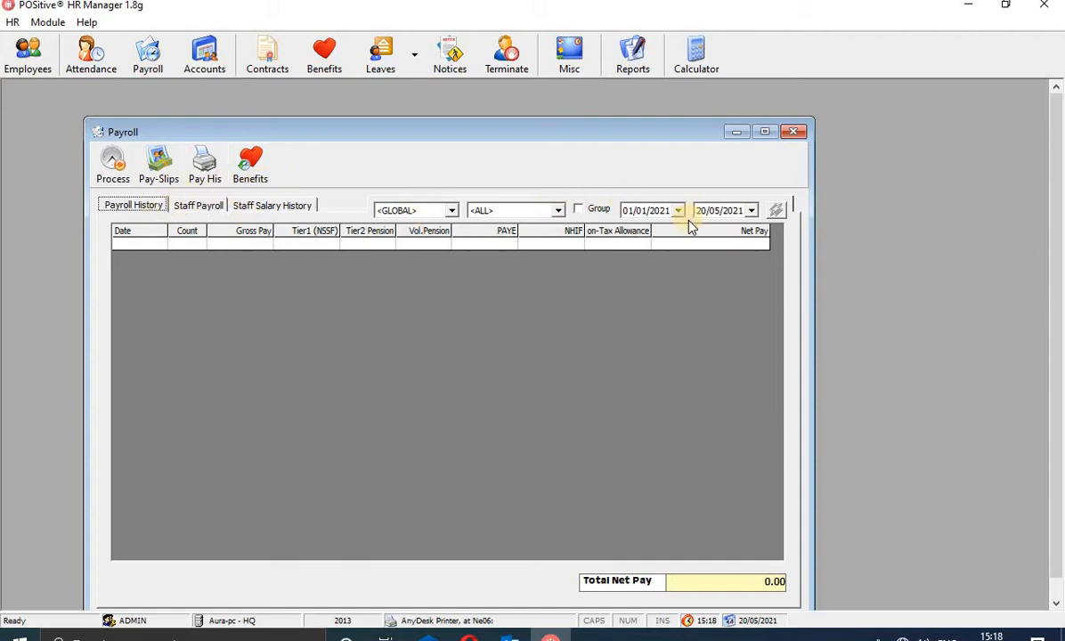
# Step: Preview the May 2021 pay slip and the payroll history report, closing each preview after viewing
pyautogui.click(159, 169)
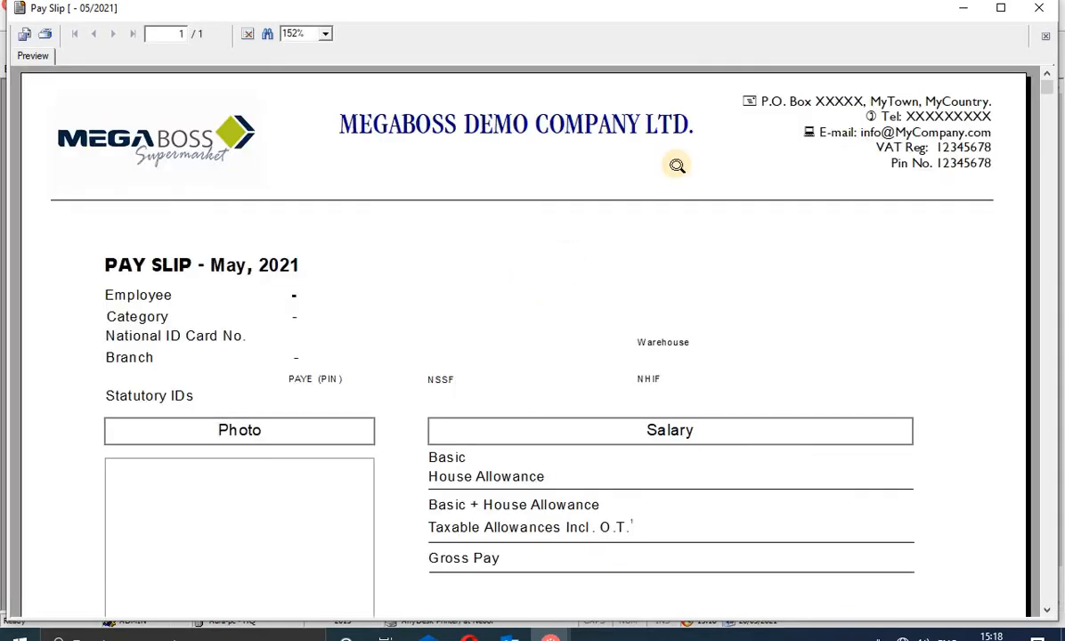
pyautogui.moveTo(1043, 86)
pyautogui.mouseDown()
pyautogui.moveTo(1053, 224)
pyautogui.moveTo(1047, 73)
pyautogui.mouseUp()
pyautogui.click(1042, 11)
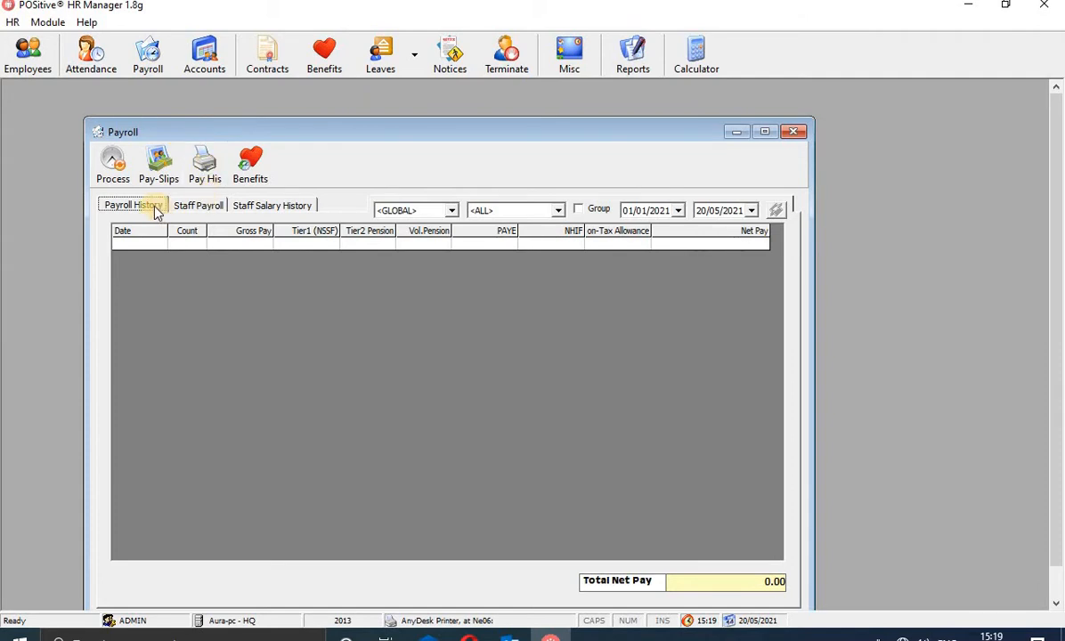
pyautogui.click(207, 178)
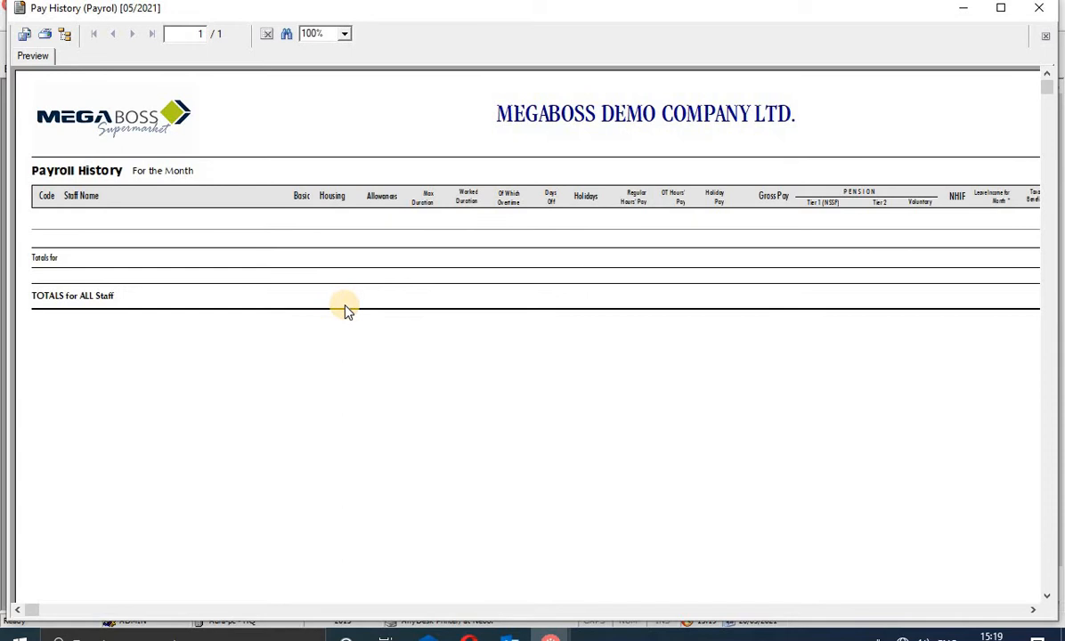
pyautogui.click(1038, 10)
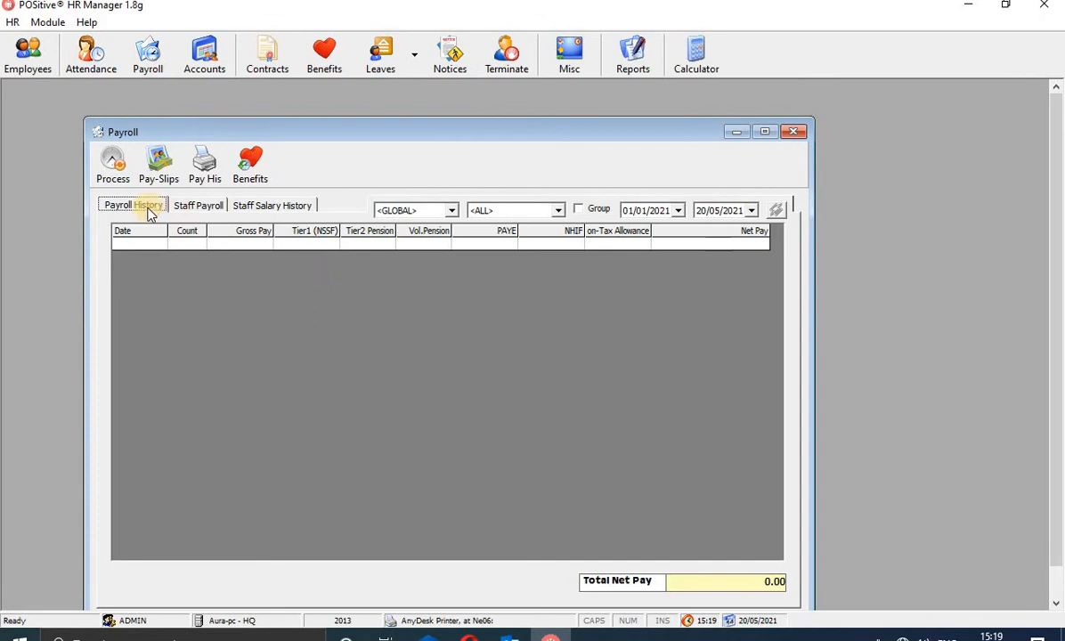
# Step: Filter the payroll history to branch 00 - HQ and warehouse 0001 - HQWS, leaving grouping off
pyautogui.click(445, 210)
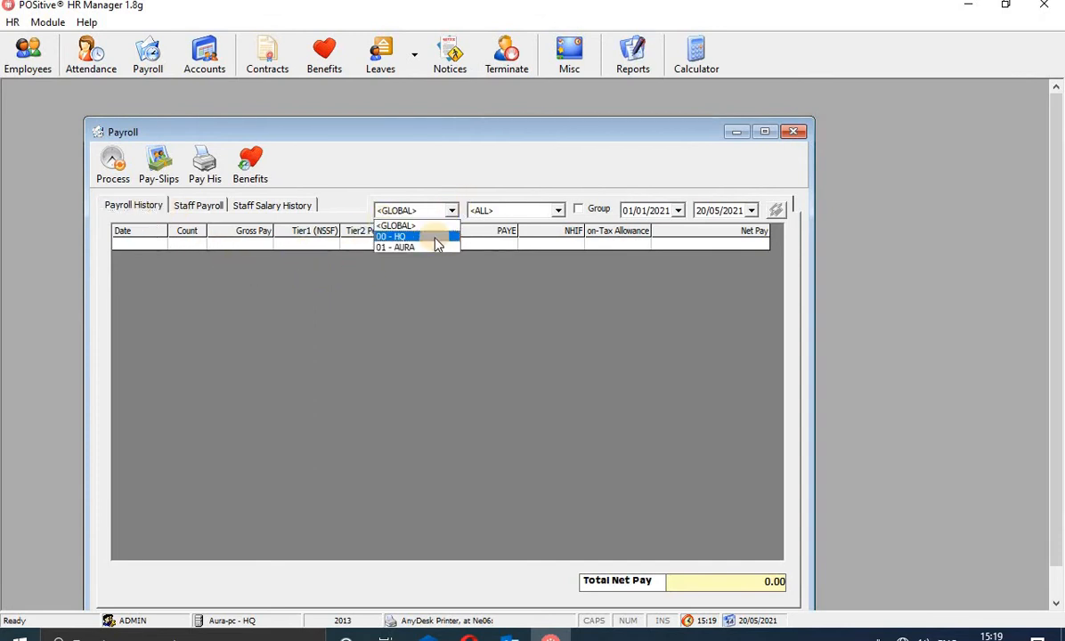
pyautogui.click(437, 237)
pyautogui.click(559, 210)
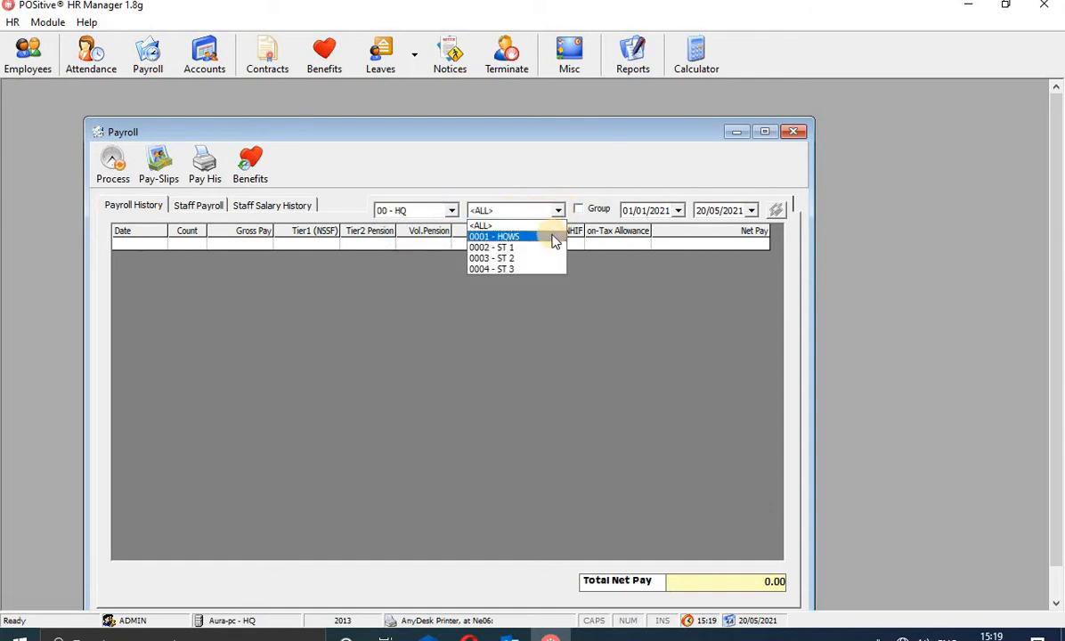
pyautogui.click(553, 237)
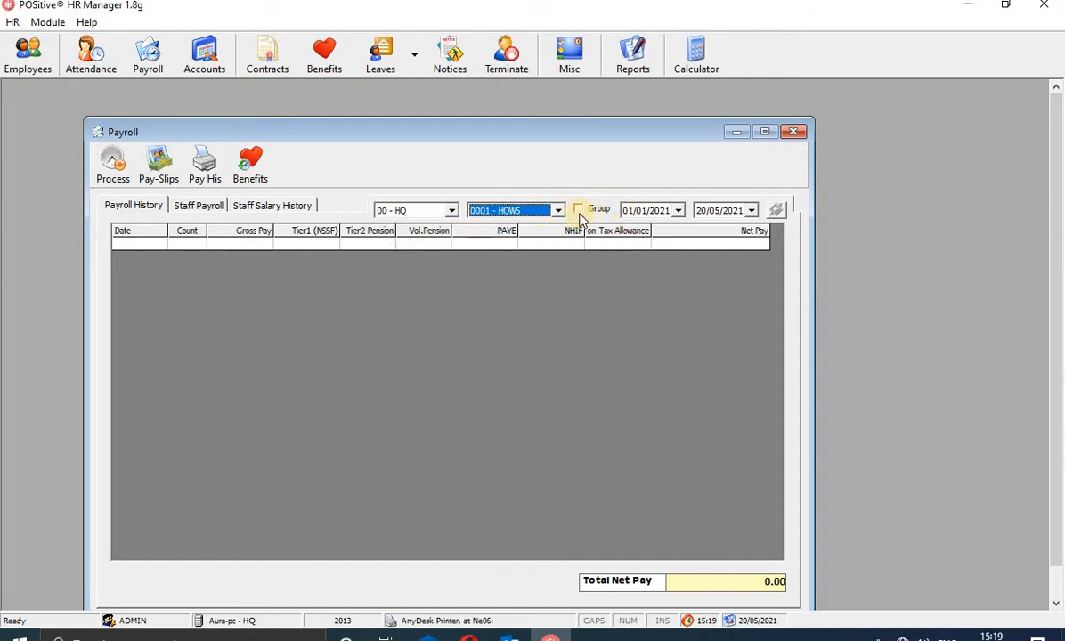
pyautogui.click(580, 214)
pyautogui.click(575, 210)
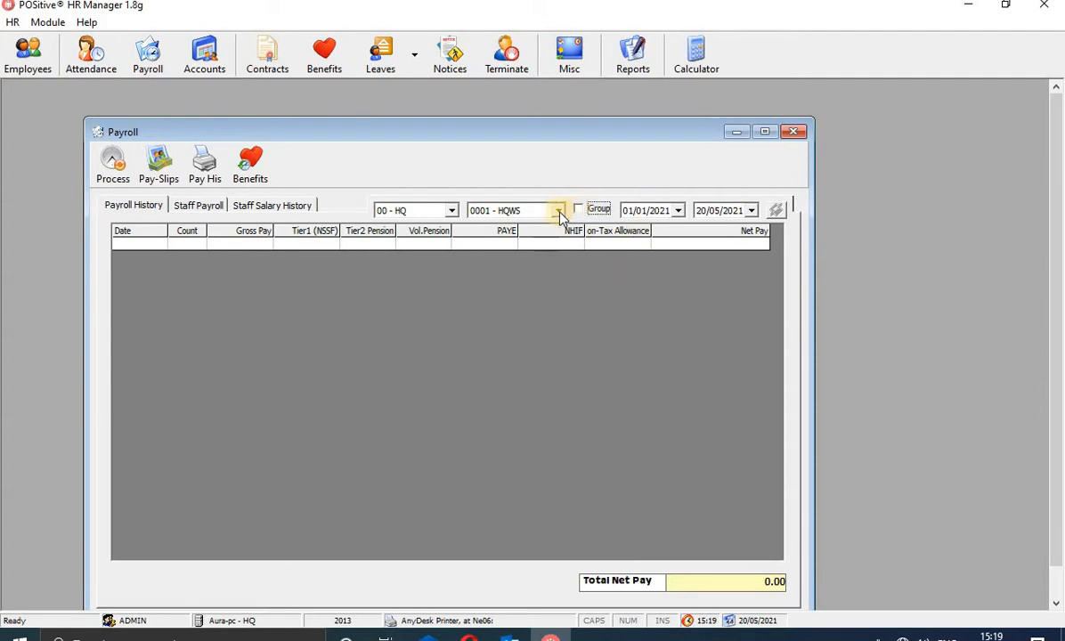
# Step: Set the payroll history start date to 01/11/2019, refresh the list and select the listed payroll entry
pyautogui.click(678, 219)
pyautogui.click(638, 233)
pyautogui.click(638, 233)
pyautogui.click(637, 233)
pyautogui.click(638, 233)
pyautogui.click(638, 233)
pyautogui.click(638, 233)
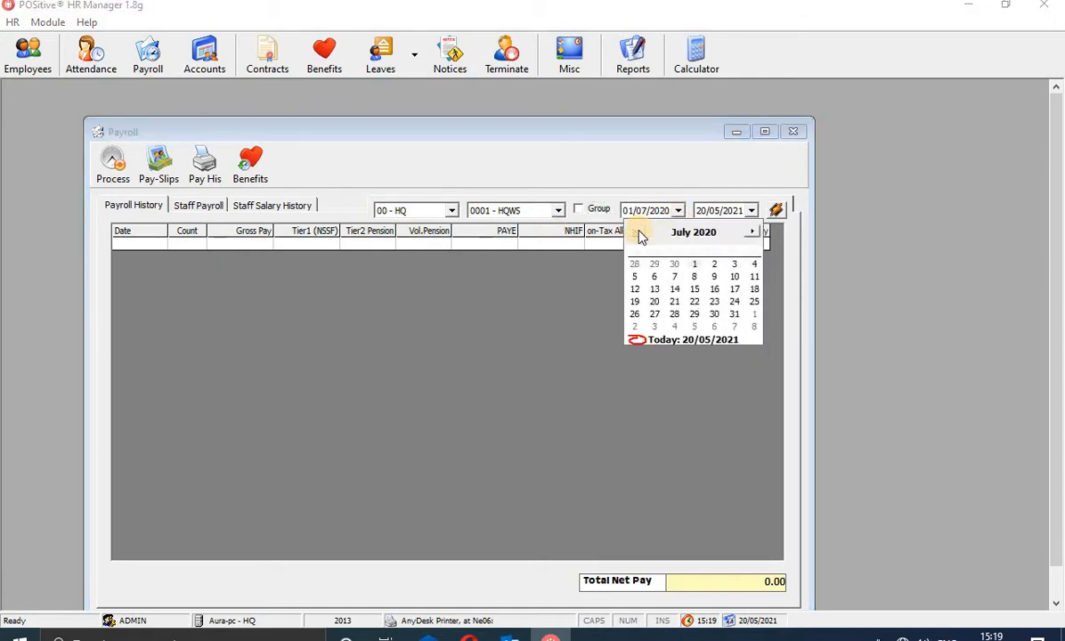
pyautogui.click(637, 232)
pyautogui.click(637, 233)
pyautogui.click(636, 233)
pyautogui.click(637, 233)
pyautogui.click(637, 233)
pyautogui.click(637, 232)
pyautogui.click(637, 232)
pyautogui.click(637, 233)
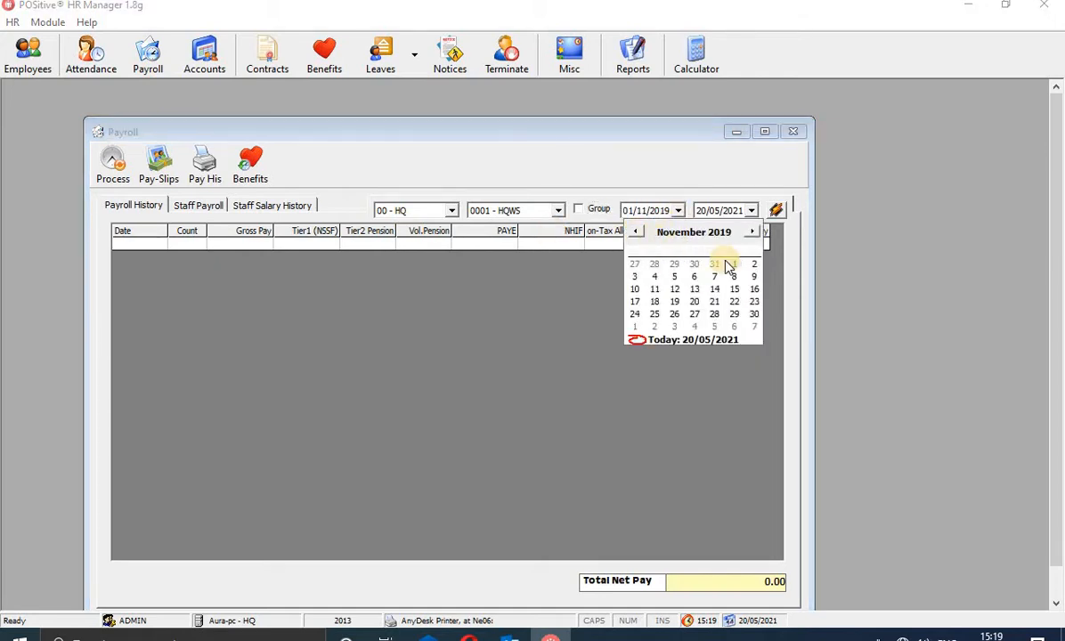
pyautogui.click(732, 265)
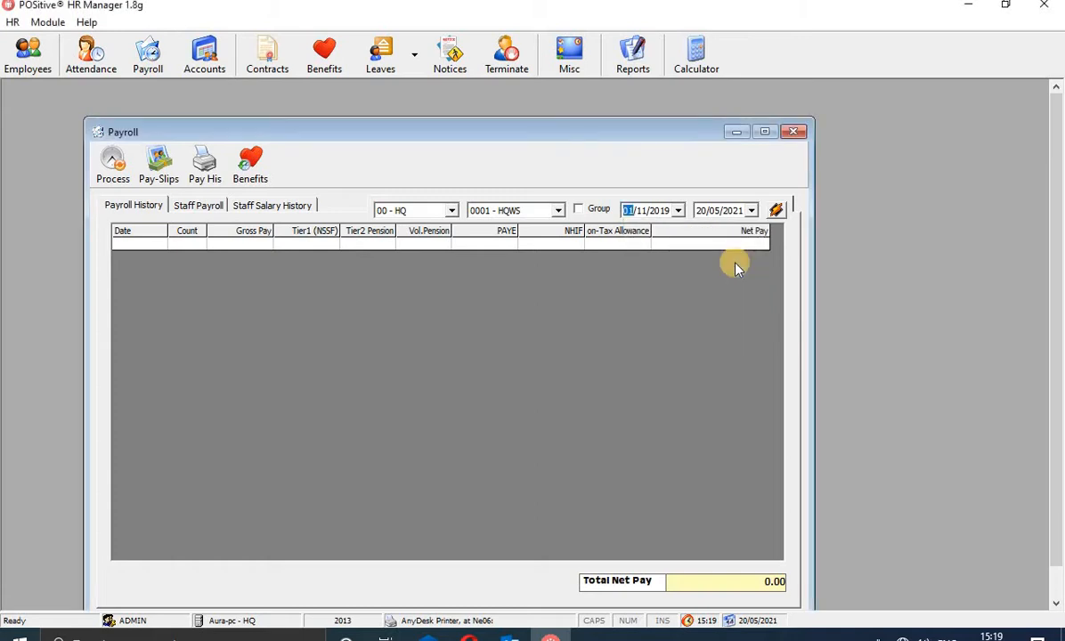
pyautogui.click(775, 212)
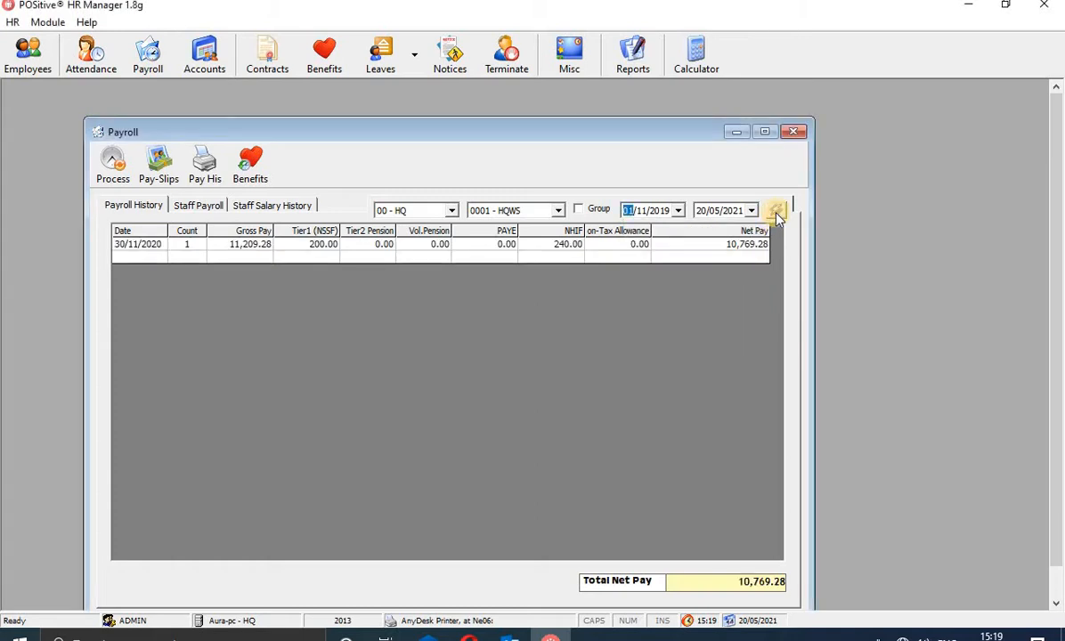
pyautogui.click(599, 249)
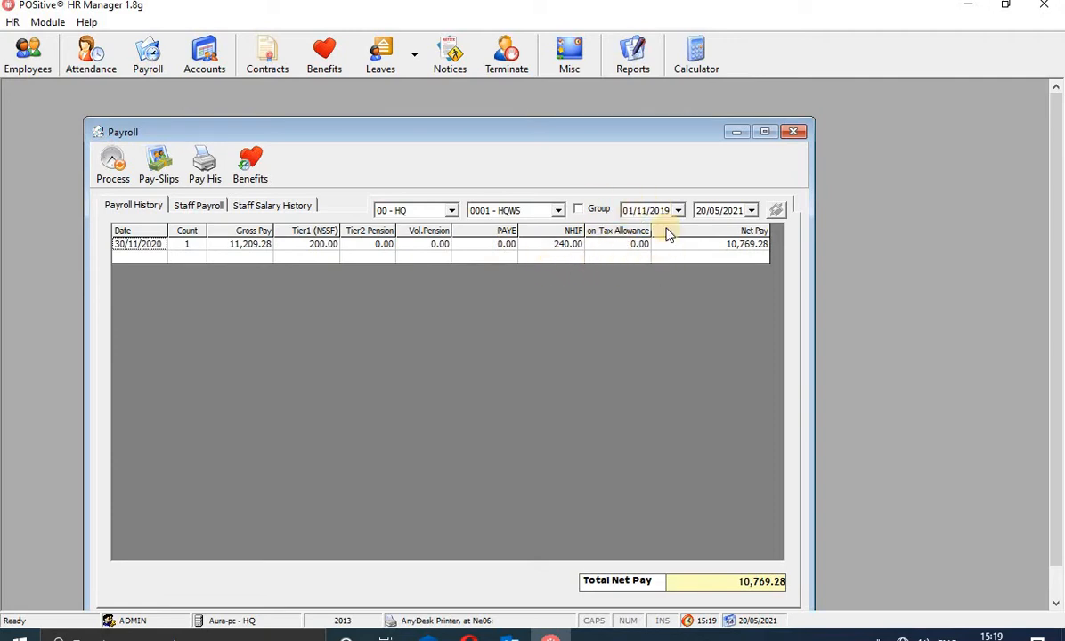
# Step: In Staff Payroll, search for the HQ Warehouse employee by first name and load their record
pyautogui.click(200, 206)
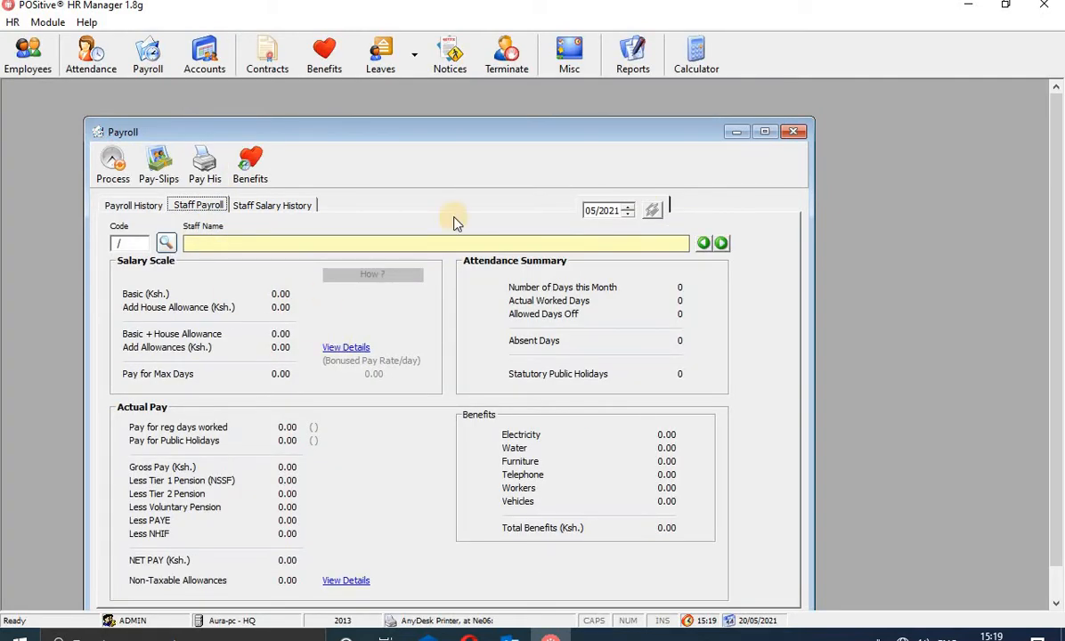
pyautogui.click(165, 243)
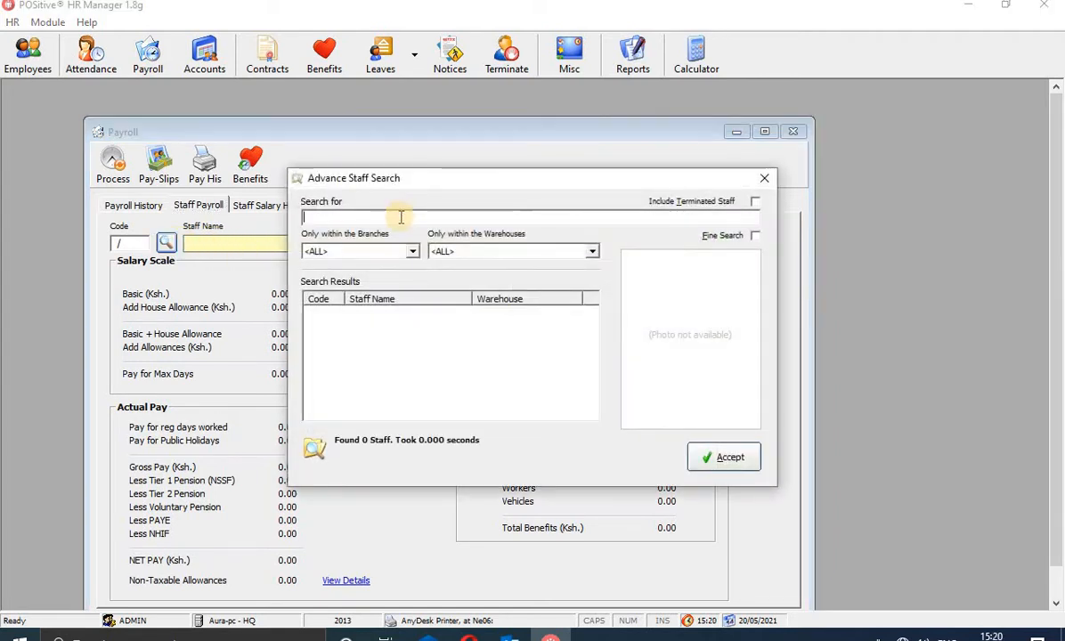
pyautogui.write('gab')
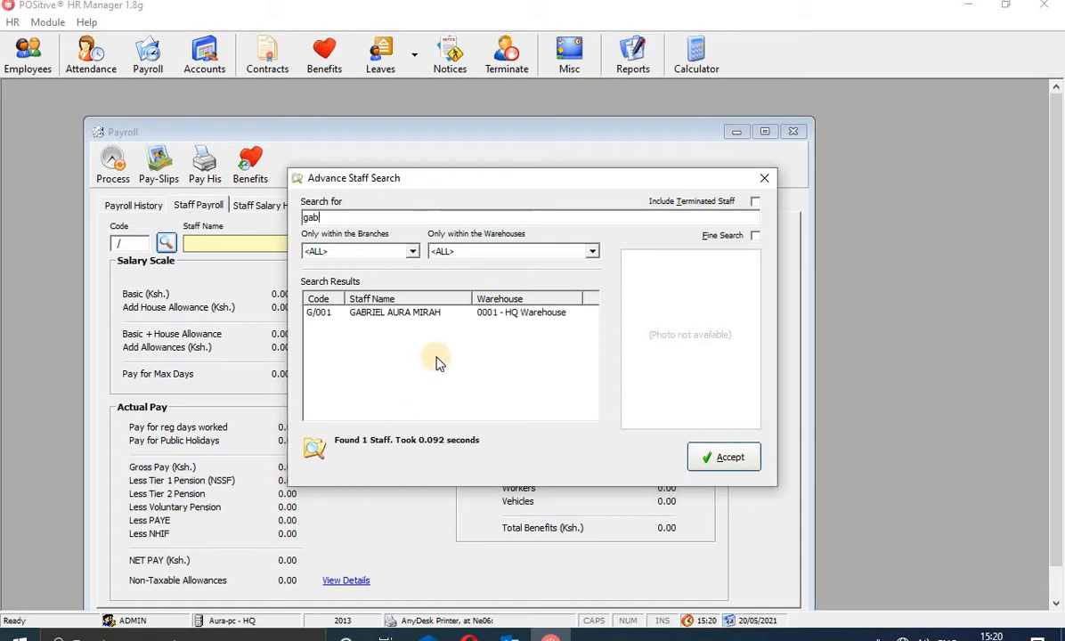
pyautogui.click(458, 316)
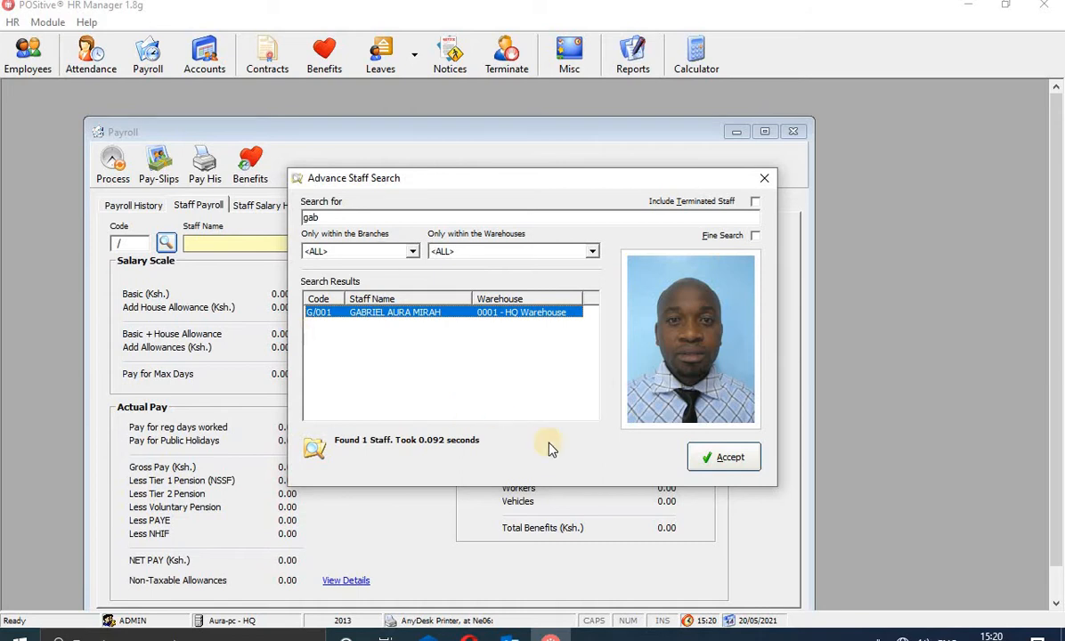
pyautogui.click(725, 465)
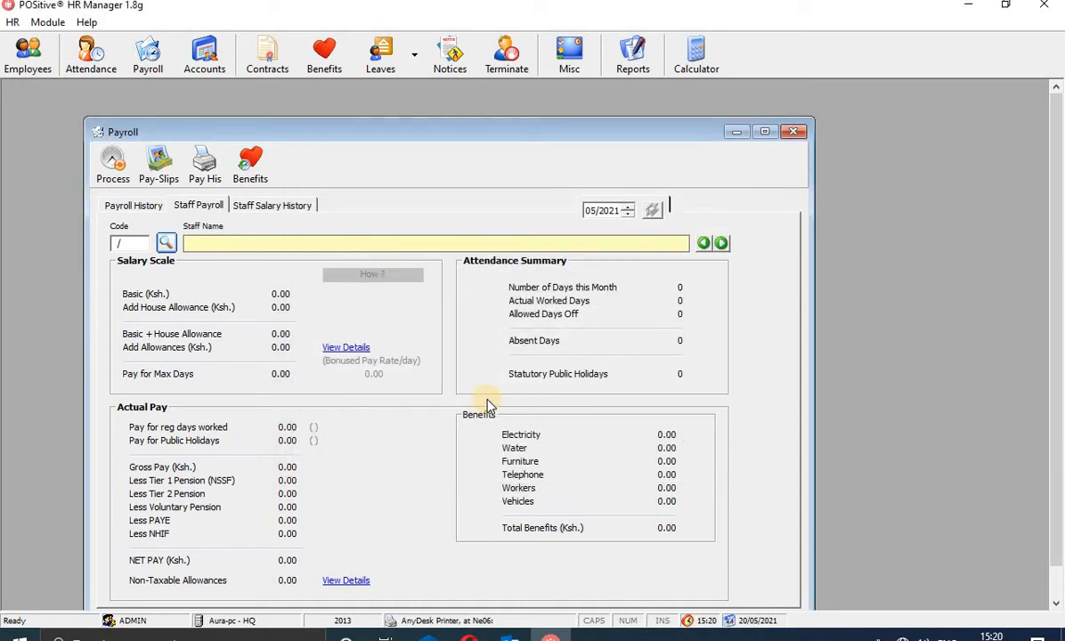
# Step: Set the employee's Staff Payroll period to 03/2021 and refresh the data
pyautogui.click(591, 211)
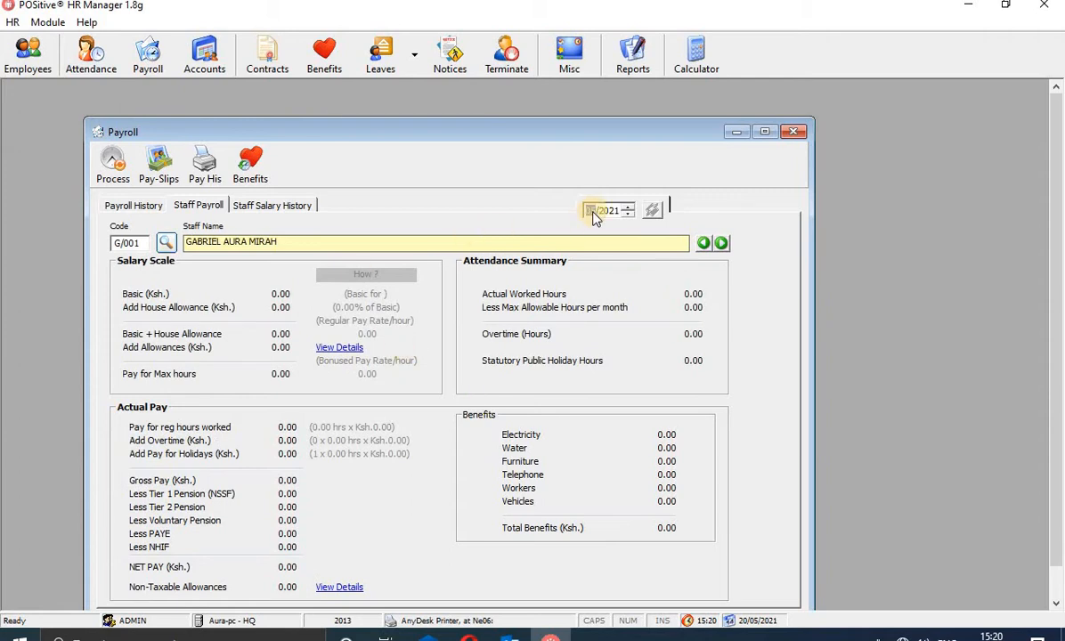
pyautogui.write('3')
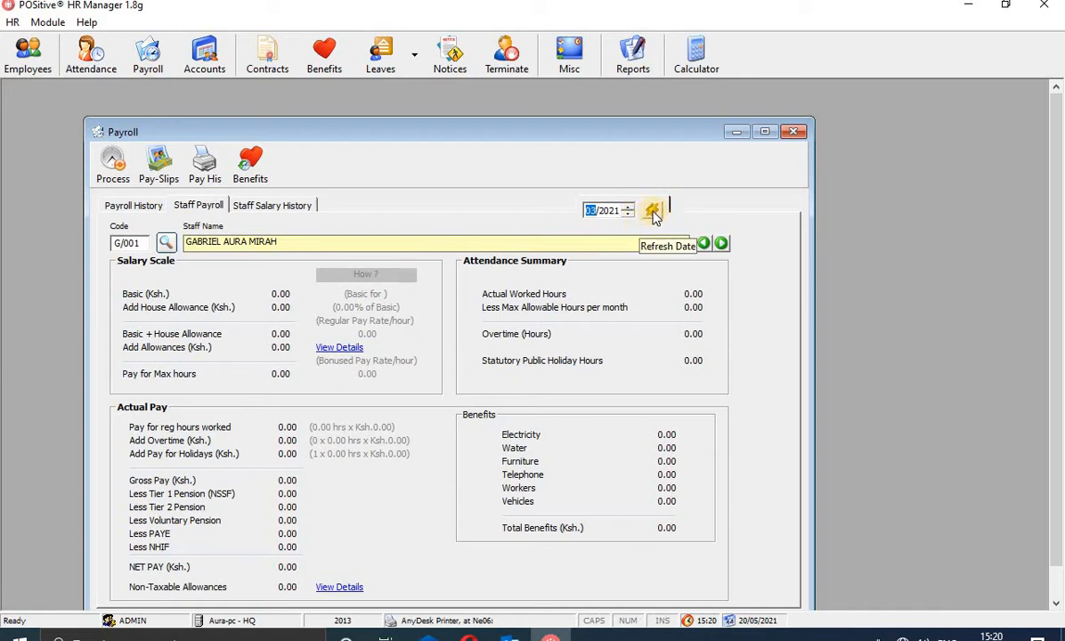
pyautogui.click(654, 214)
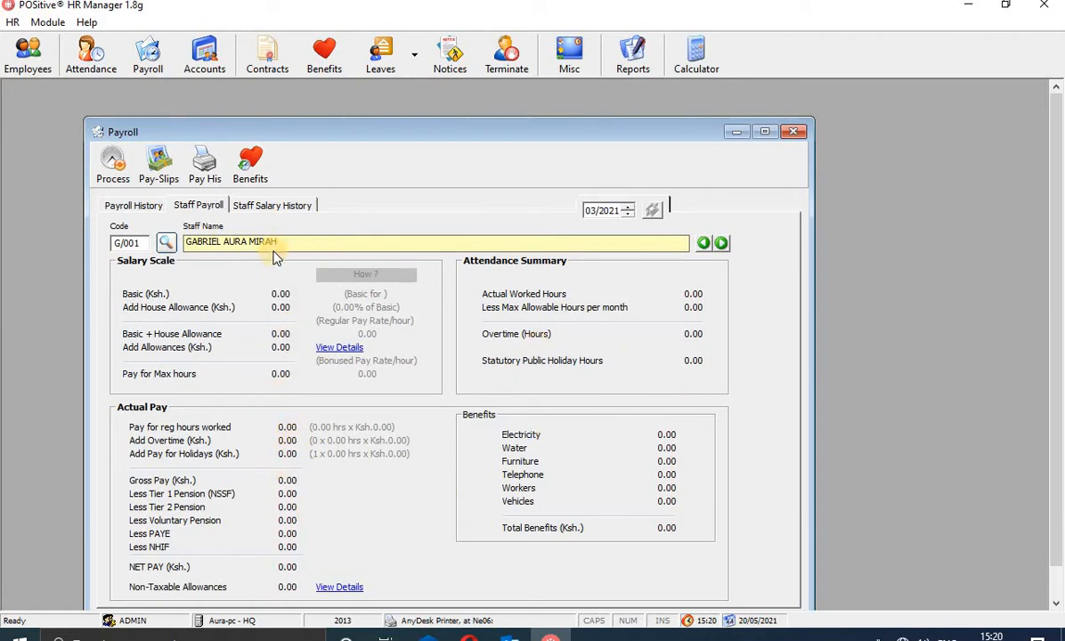
# Step: In Staff Salary History, search for the same employee by first name and load their salary record
pyautogui.click(280, 206)
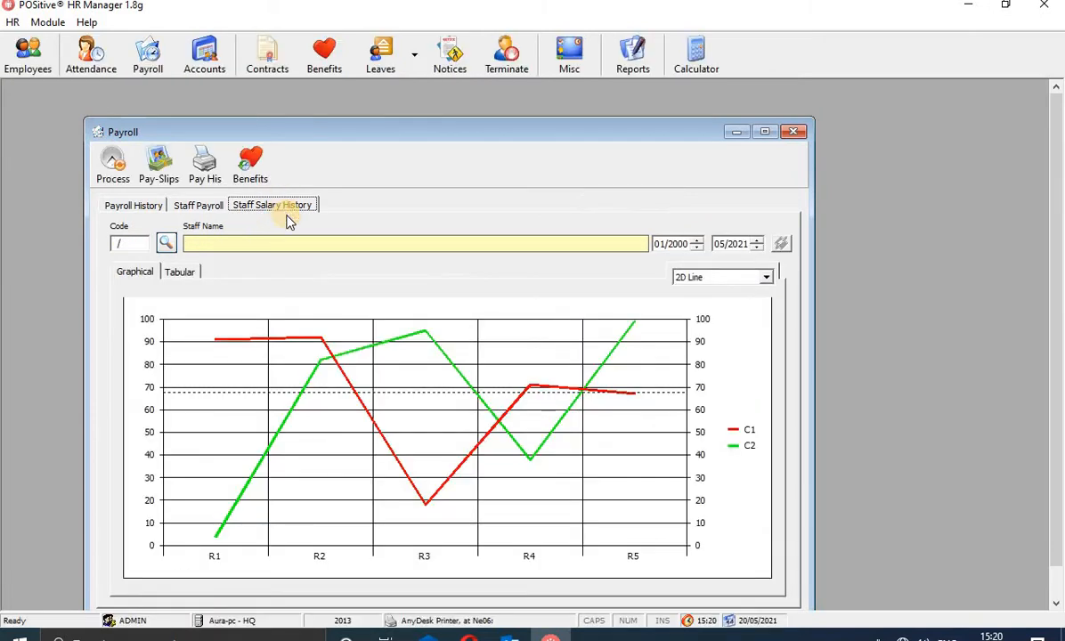
pyautogui.click(165, 244)
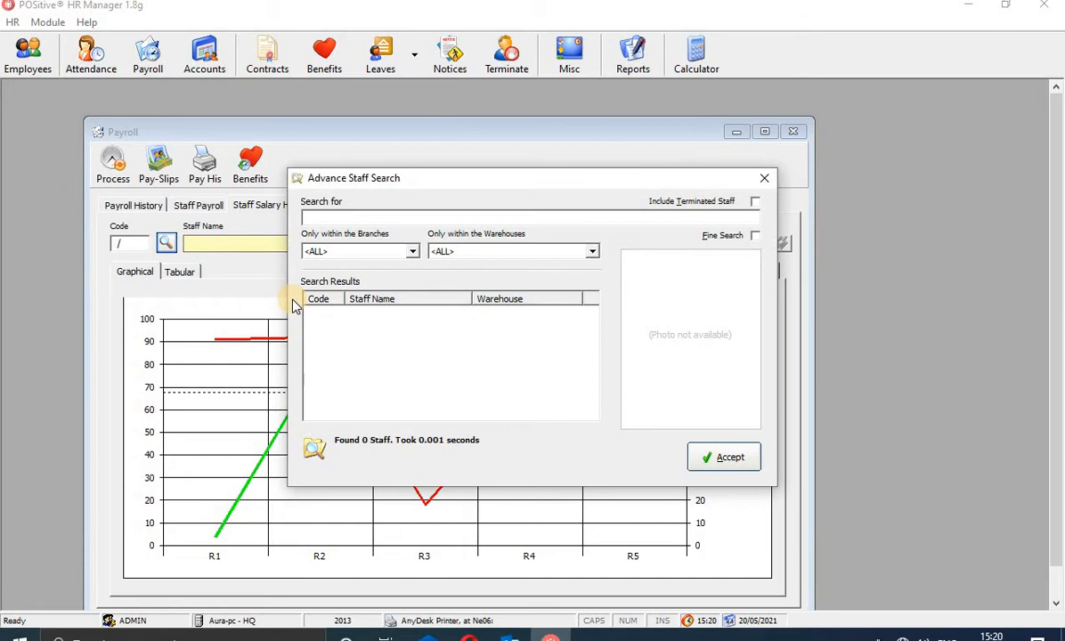
pyautogui.write('gabriel')
pyautogui.press('Return')
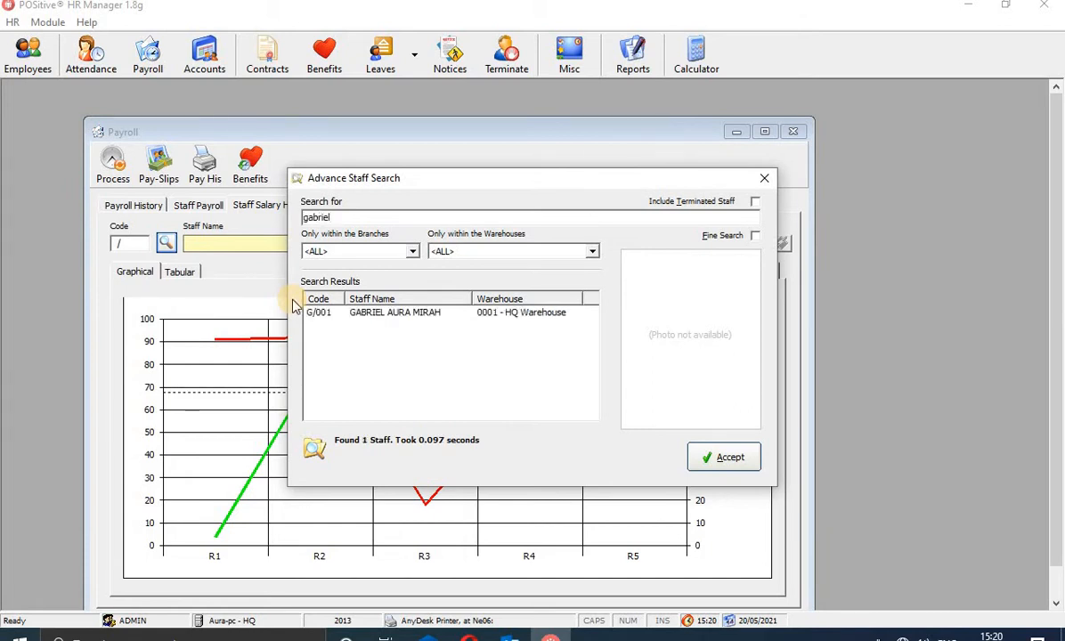
pyautogui.click(363, 313)
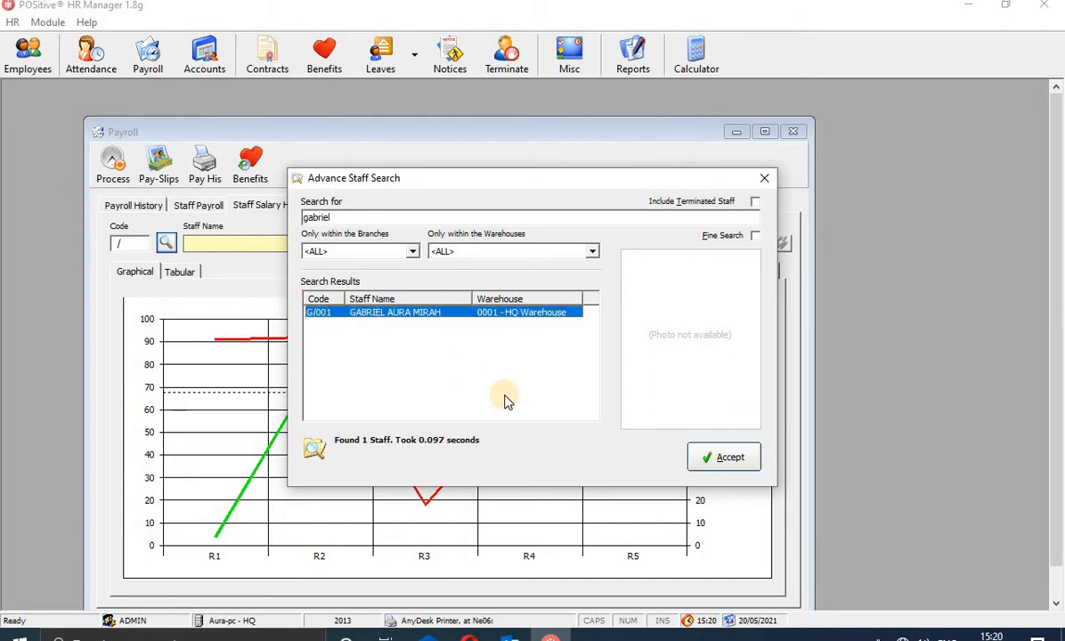
pyautogui.click(723, 457)
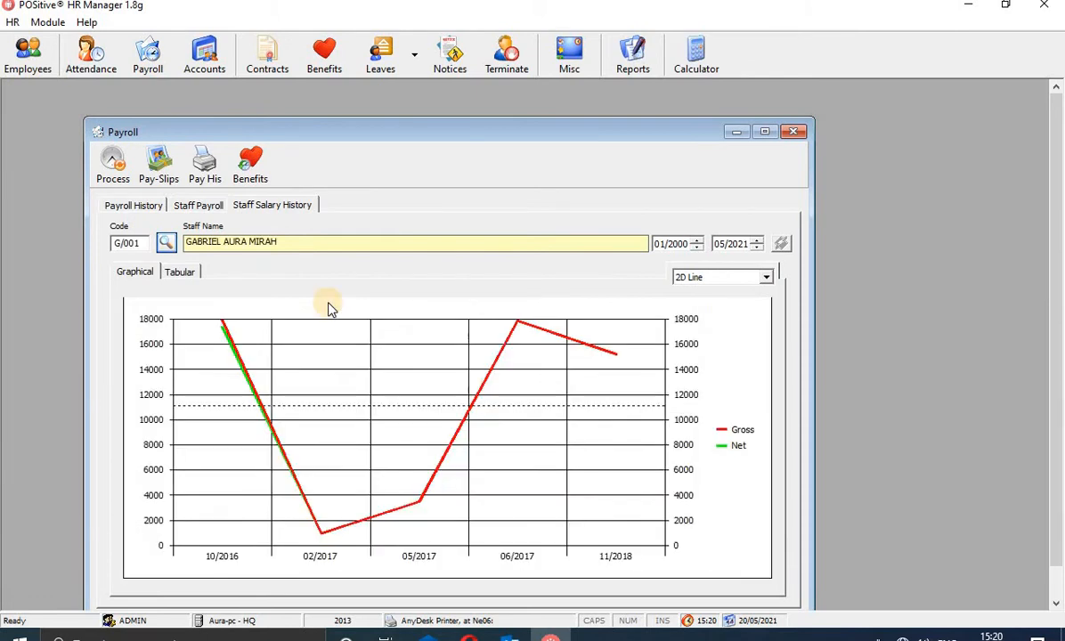
# Step: Examine the employee's gross and net salary history in tabular form, checking the 10/2016 and 11/2018 rows
pyautogui.click(178, 273)
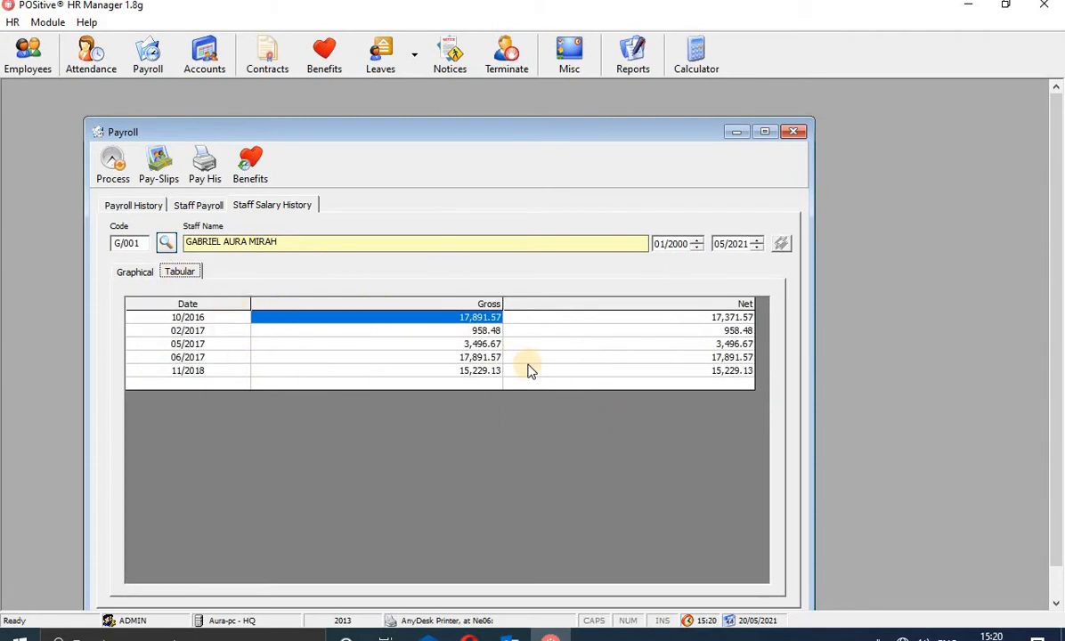
pyautogui.click(226, 323)
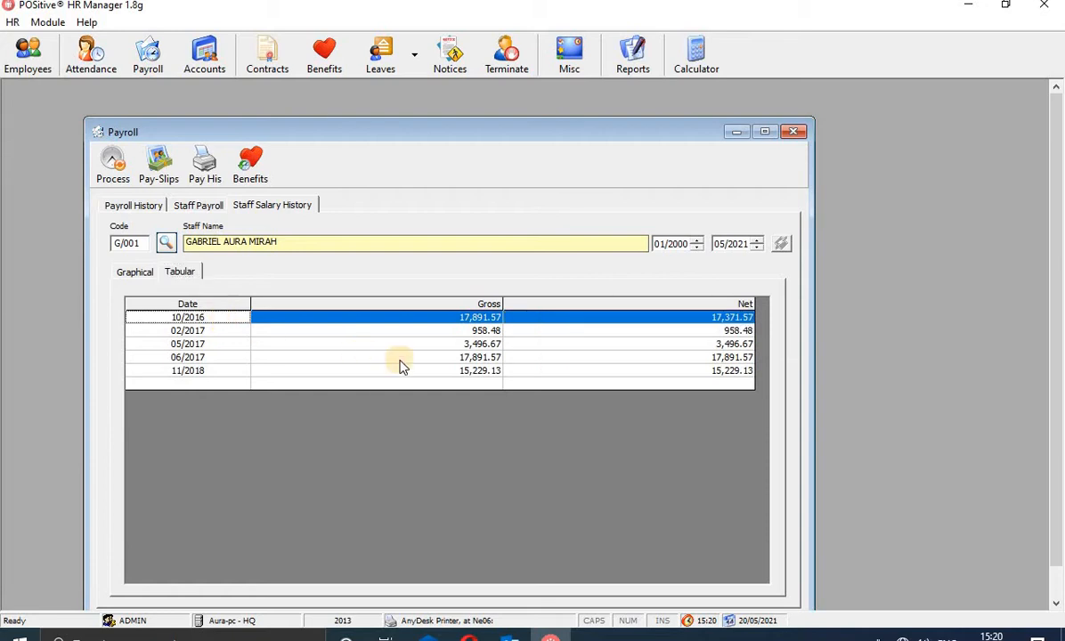
pyautogui.click(494, 374)
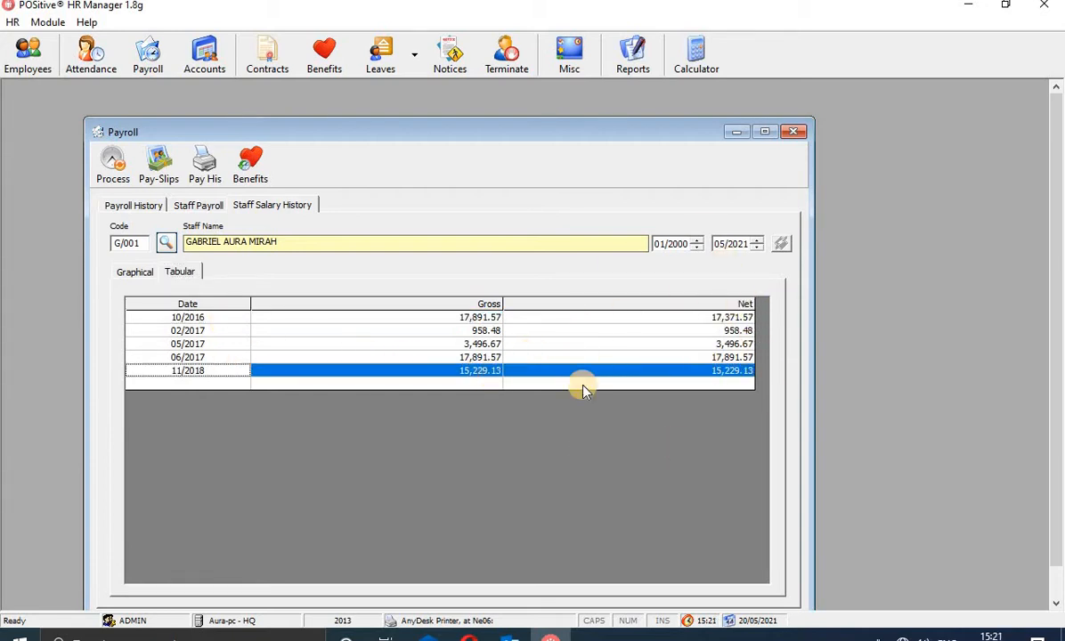
# Step: Return to the graphical salary history and change the chart type to 3D Area
pyautogui.click(133, 273)
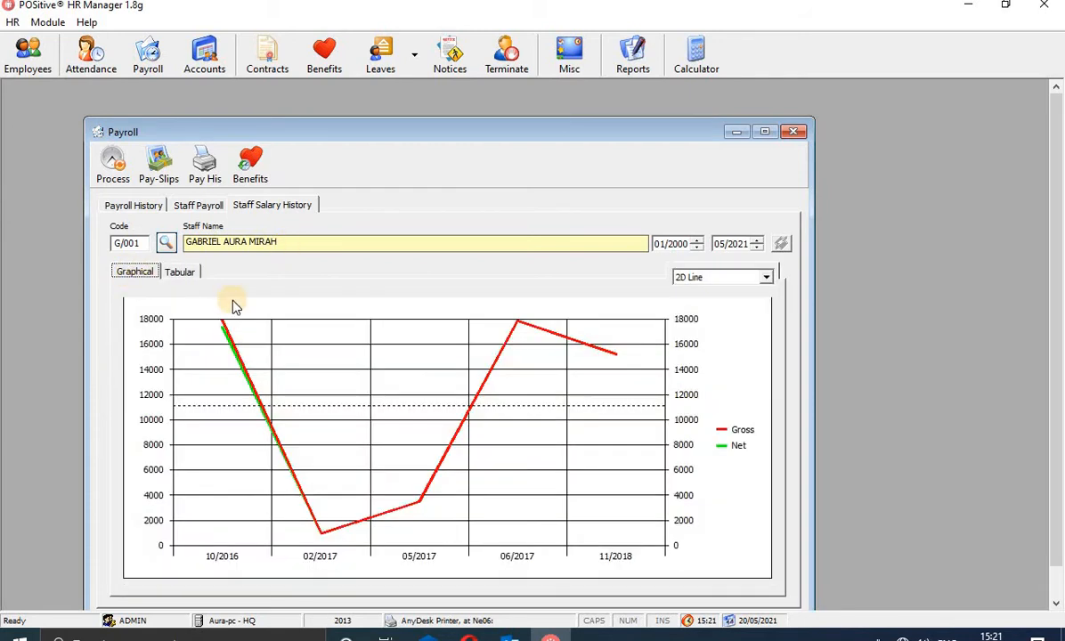
pyautogui.click(766, 278)
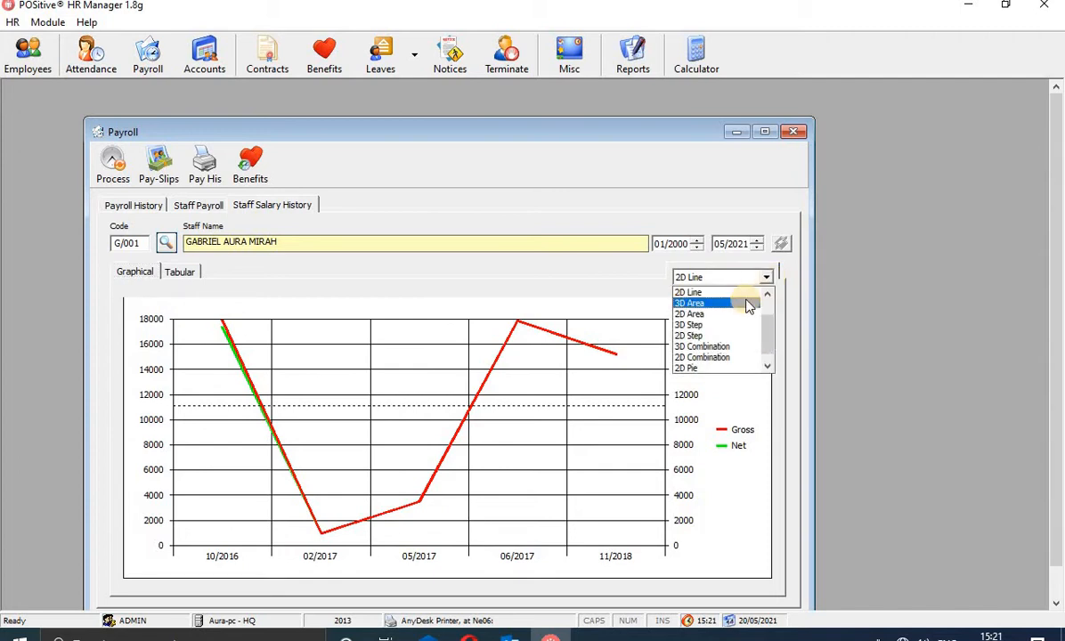
pyautogui.click(748, 305)
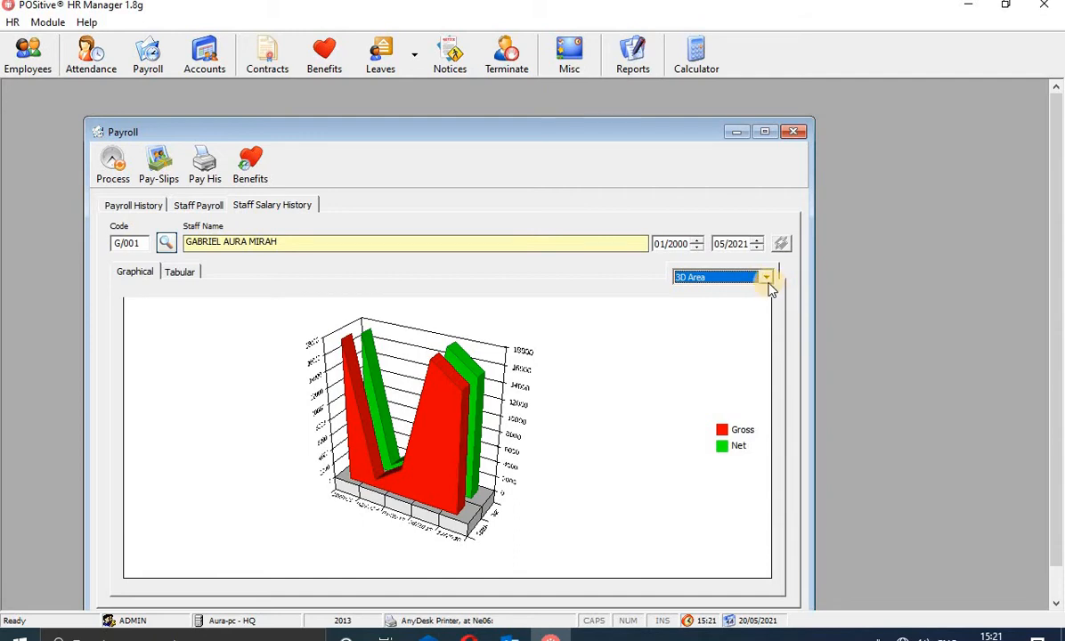
# Step: View the employee's salary history chart as 3D Step and as 2D Step
pyautogui.click(481, 381)
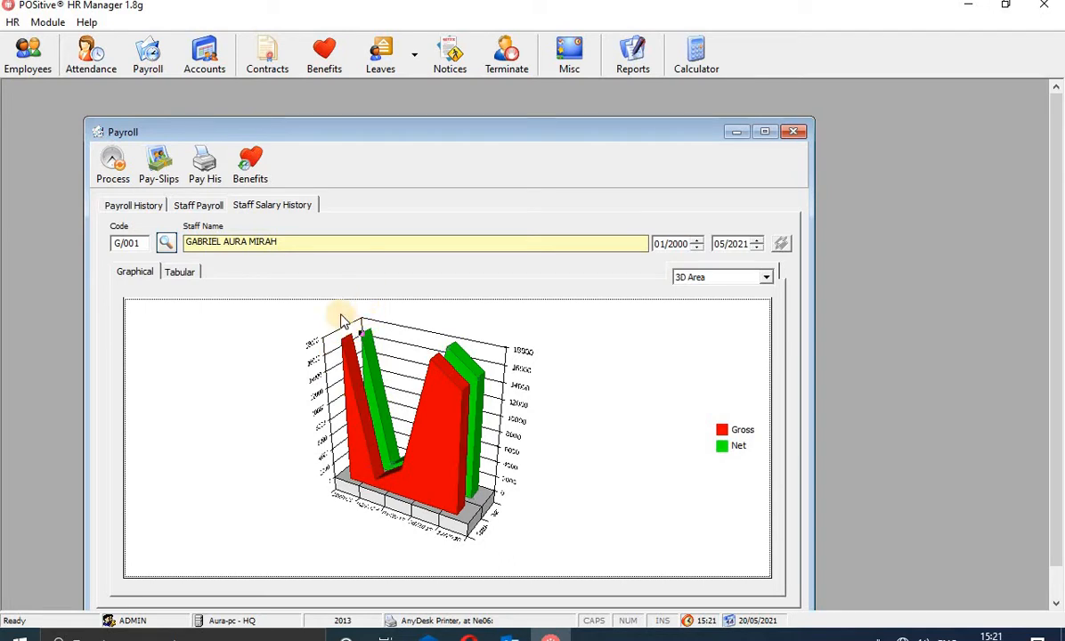
pyautogui.click(411, 361)
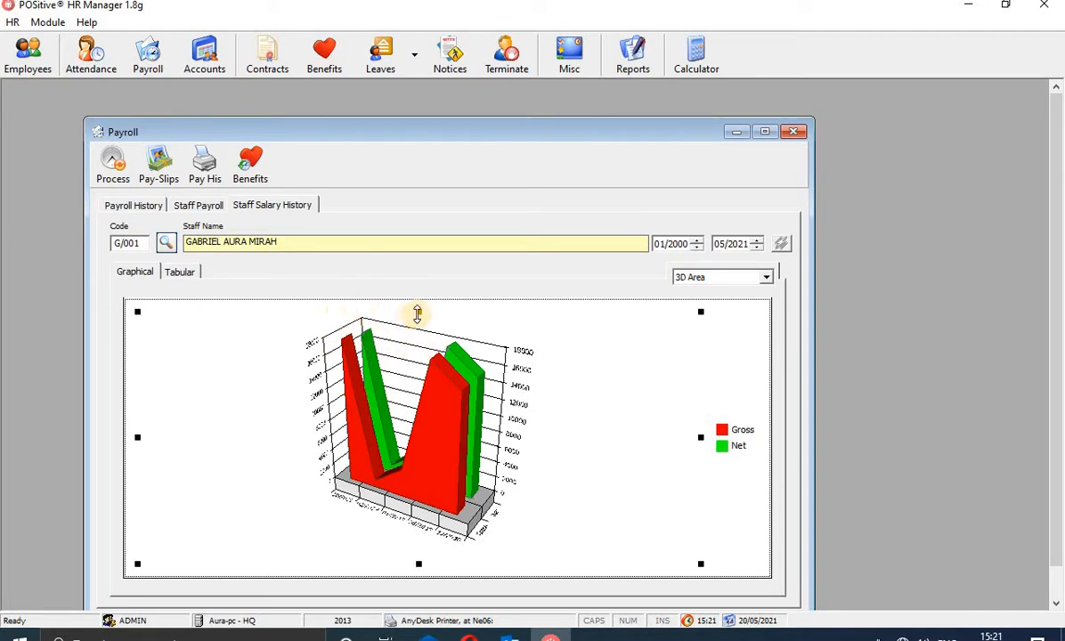
pyautogui.click(768, 277)
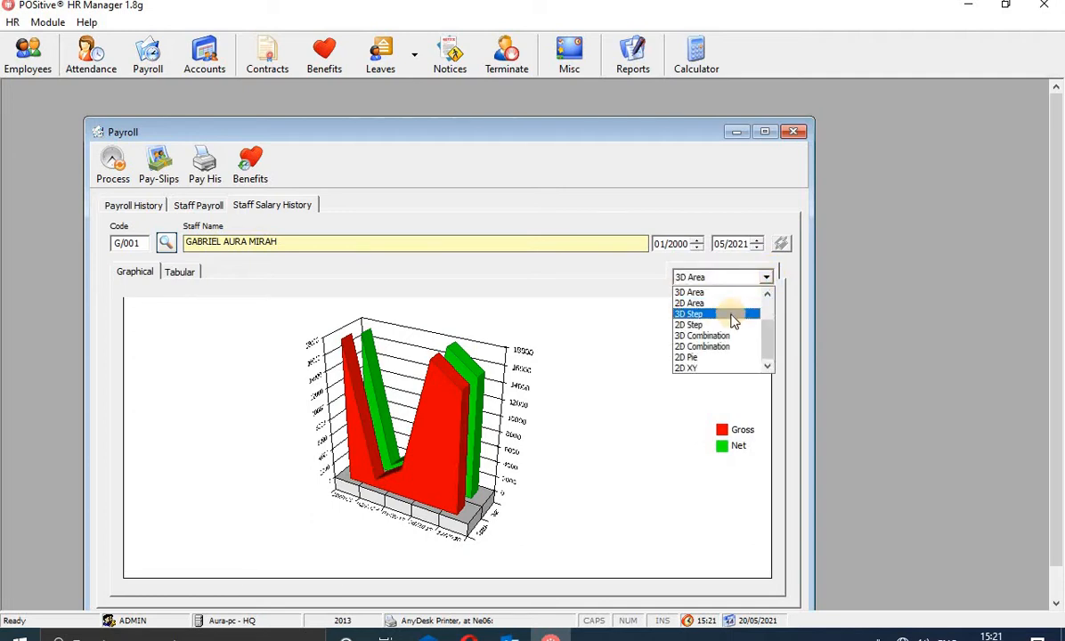
pyautogui.click(737, 314)
pyautogui.click(765, 278)
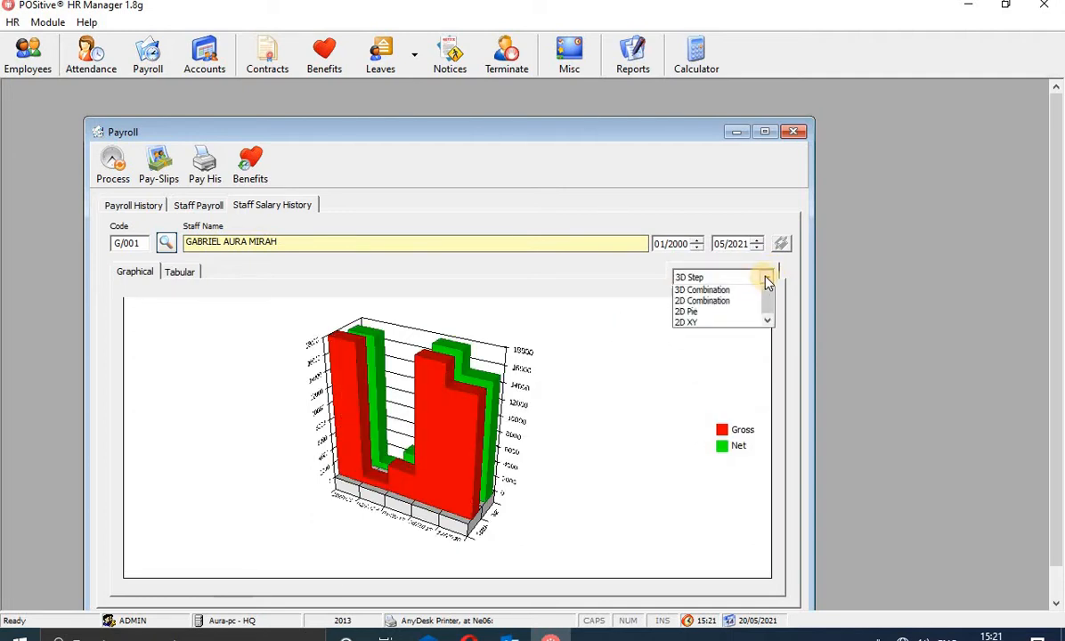
pyautogui.click(730, 325)
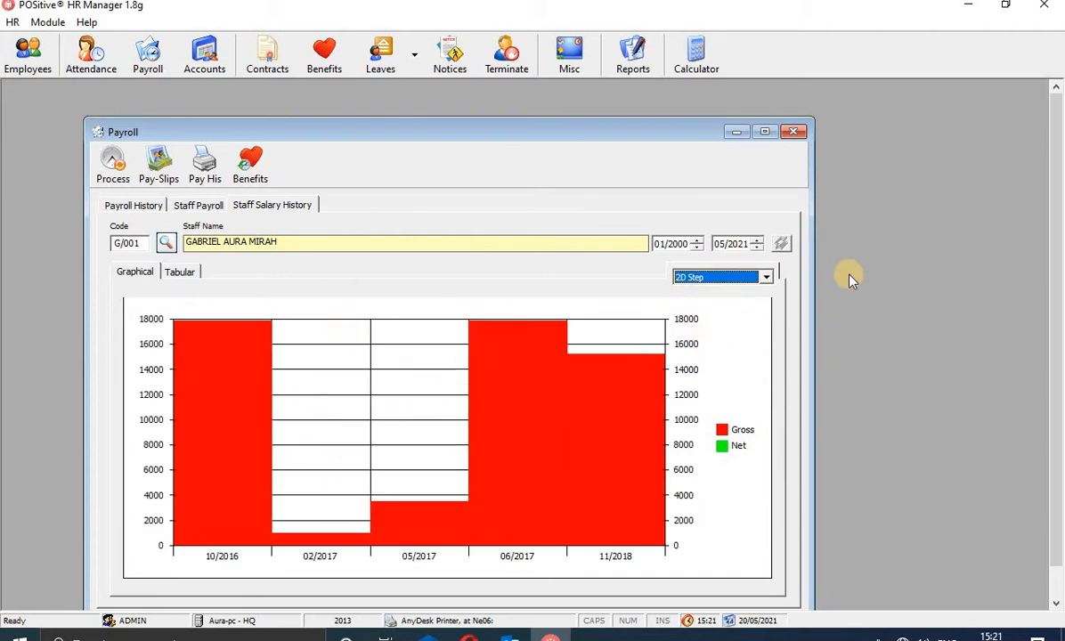
# Step: Display the gross and net salary chart in the 3D Combination and 2D Combination types
pyautogui.click(764, 284)
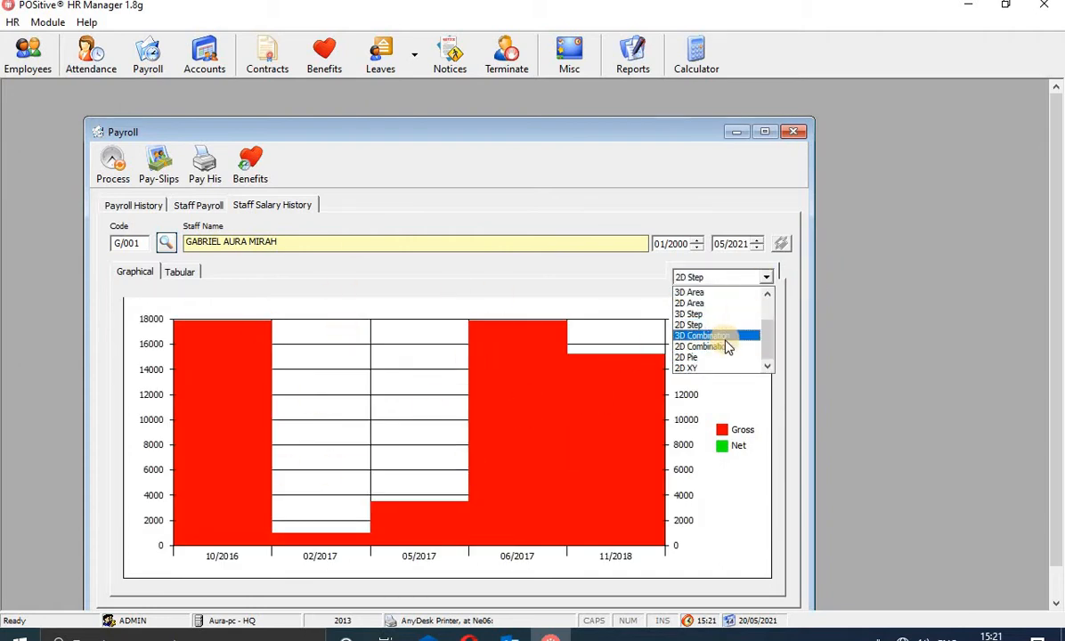
pyautogui.click(727, 345)
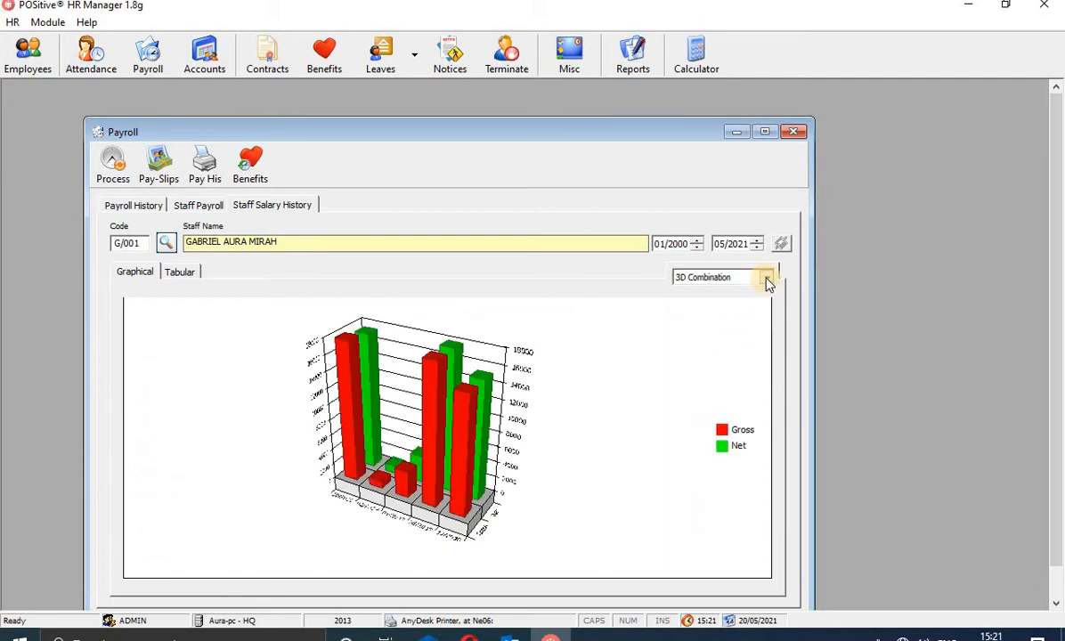
pyautogui.click(765, 278)
pyautogui.click(732, 348)
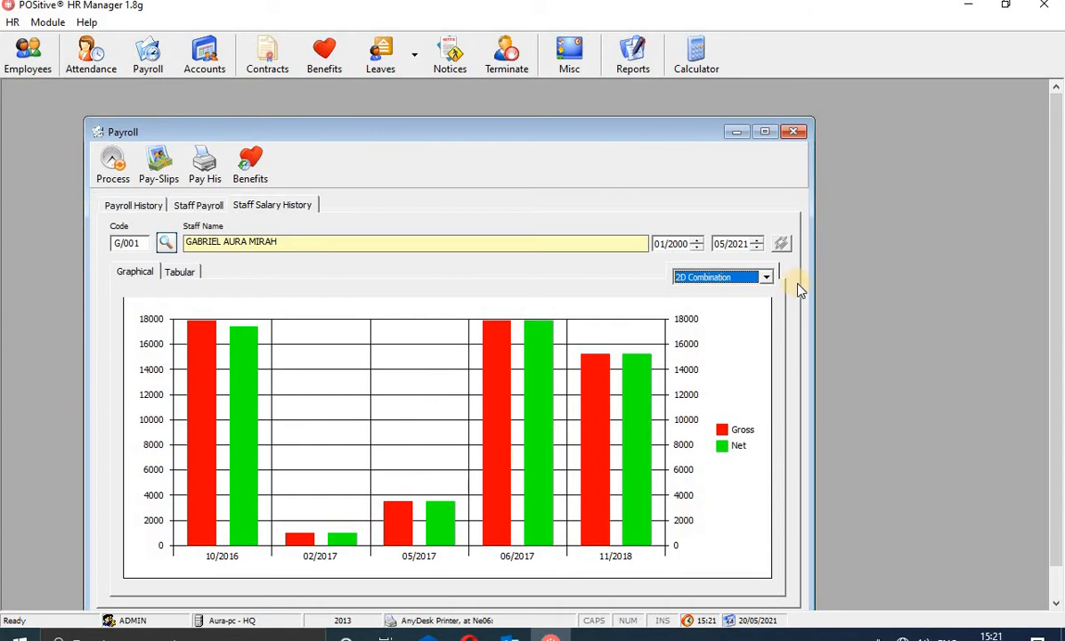
# Step: Show the salary history as a 2D Pie chart and as a 2D XY chart
pyautogui.click(768, 279)
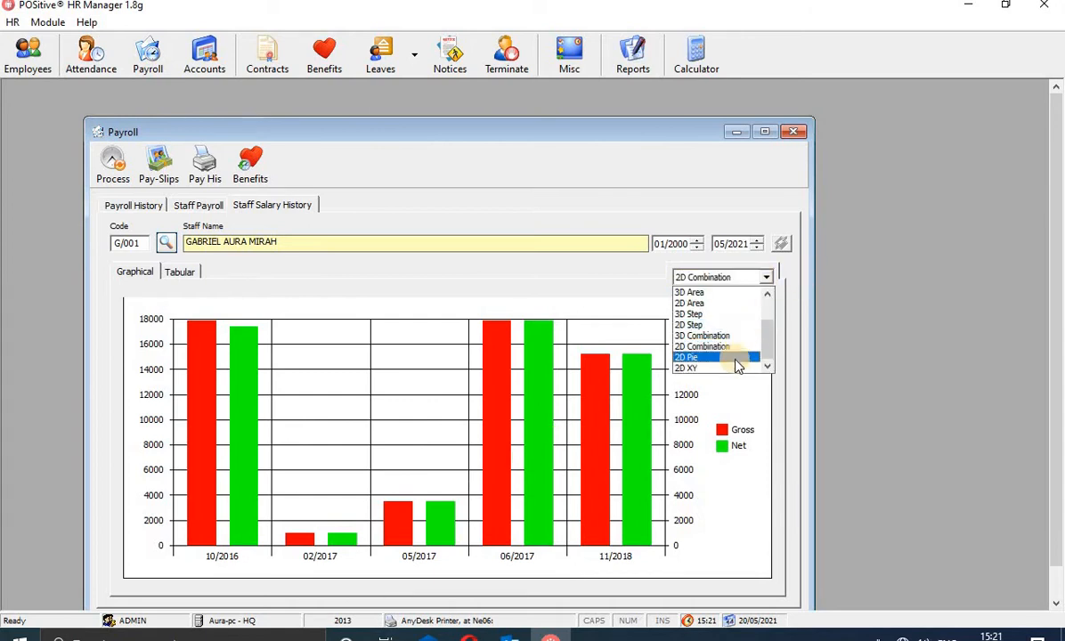
pyautogui.click(736, 357)
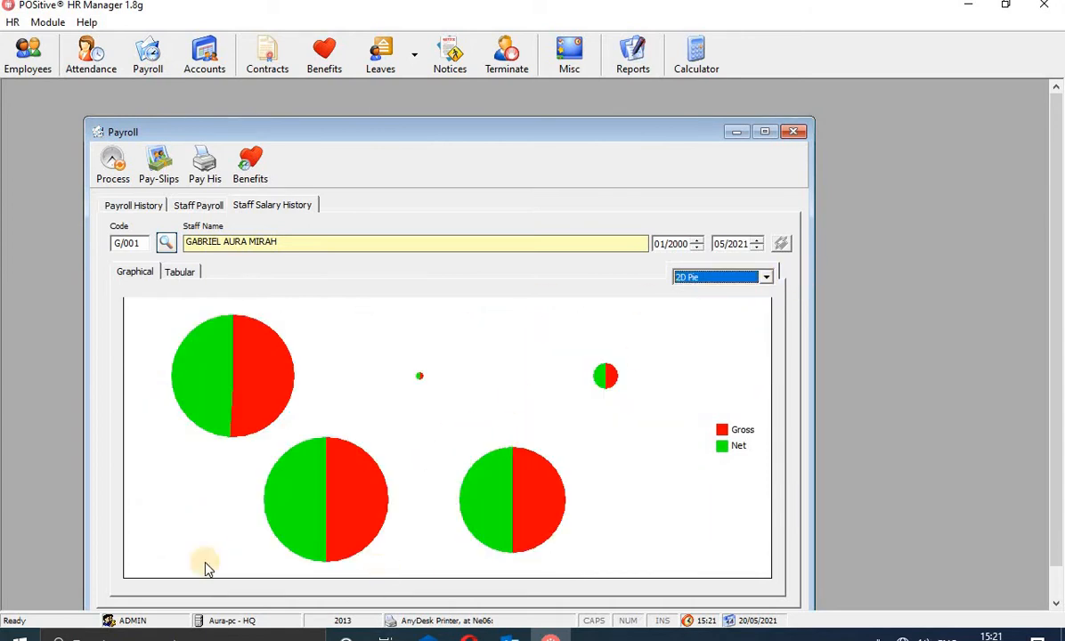
pyautogui.click(766, 278)
pyautogui.click(724, 370)
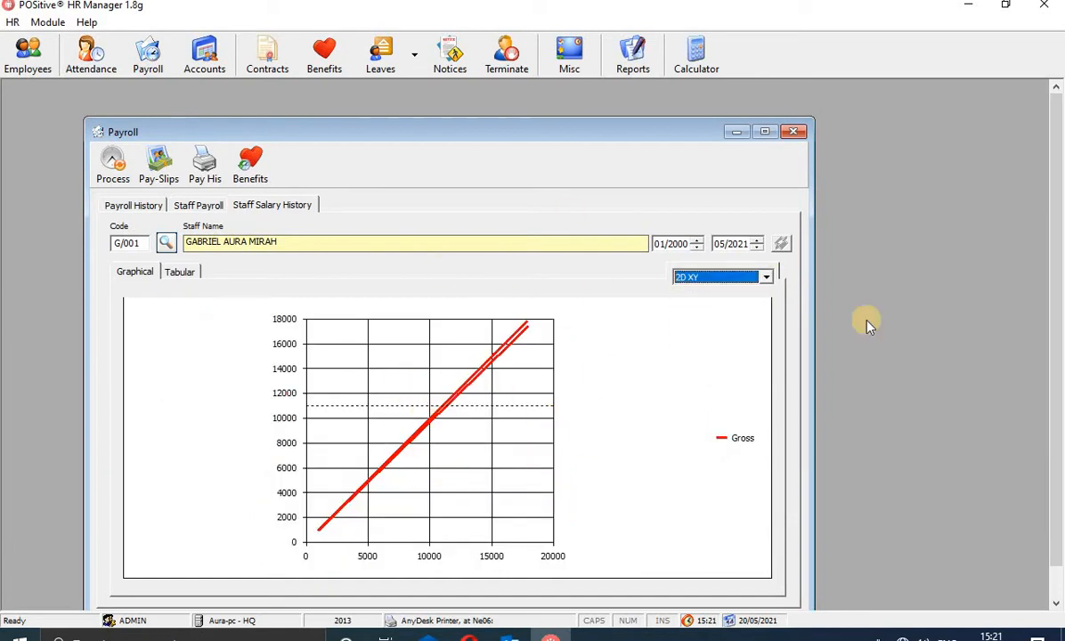
# Step: Change the salary history chart type to 3D Line and on to 2D Line
pyautogui.click(766, 278)
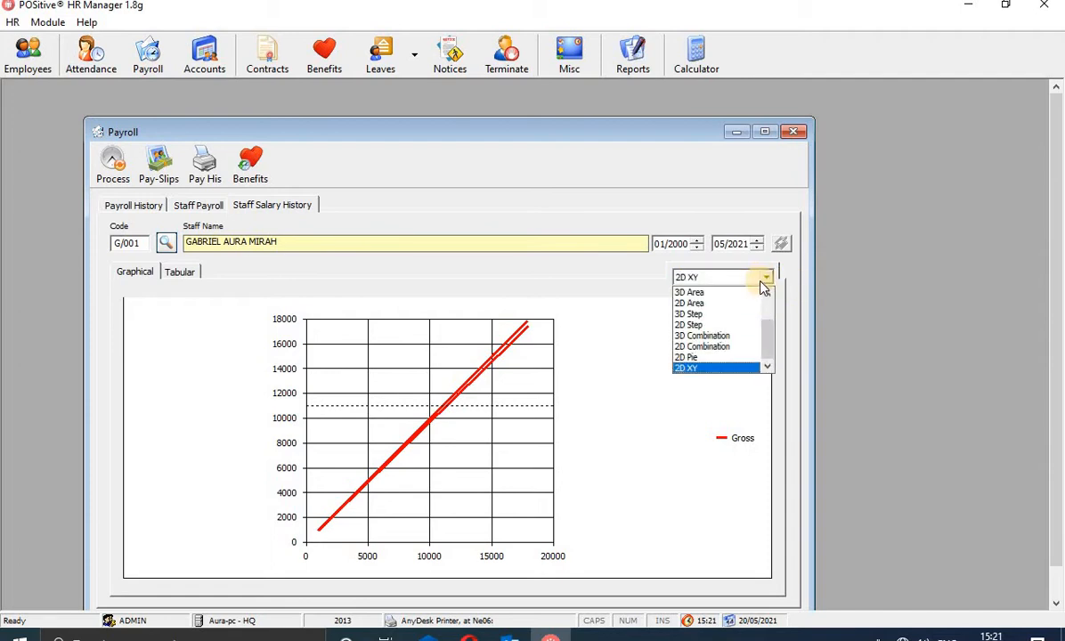
pyautogui.moveTo(765, 339); pyautogui.dragTo(770, 292)
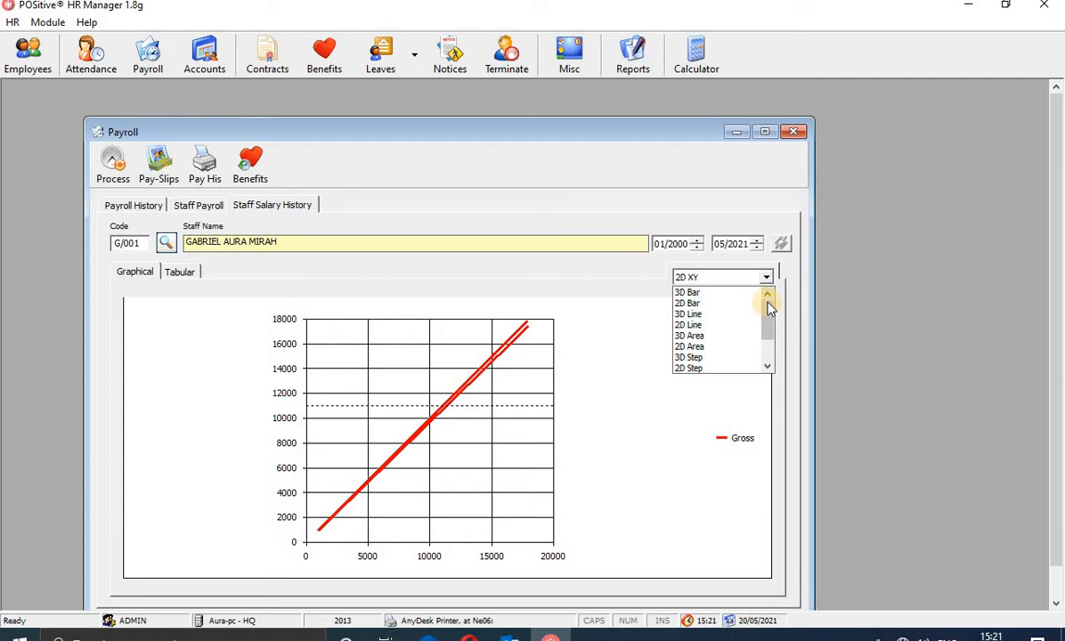
pyautogui.click(723, 313)
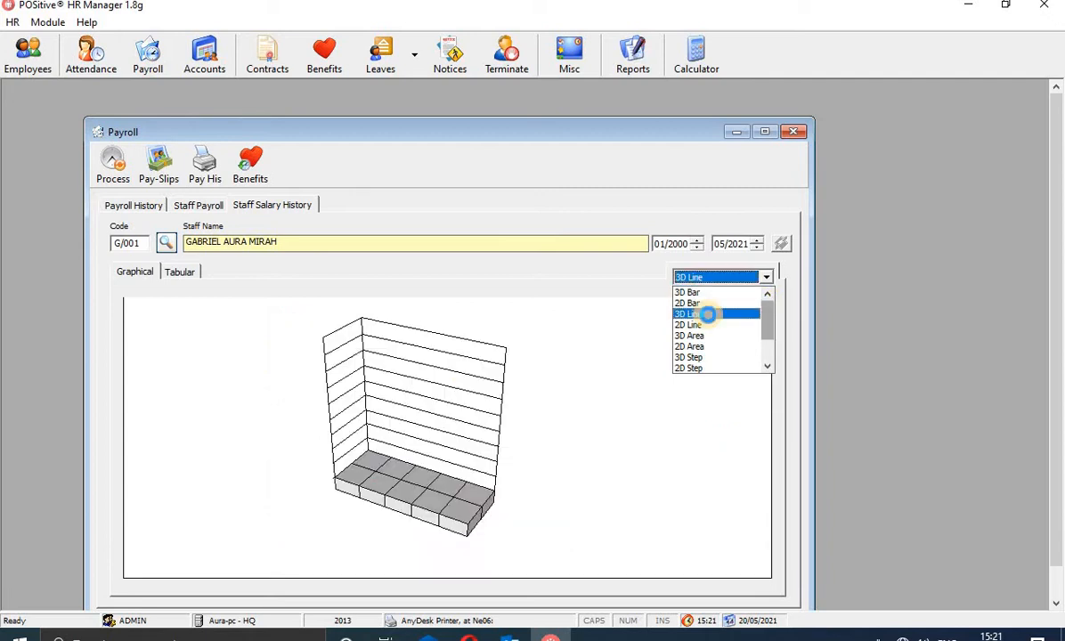
pyautogui.click(767, 278)
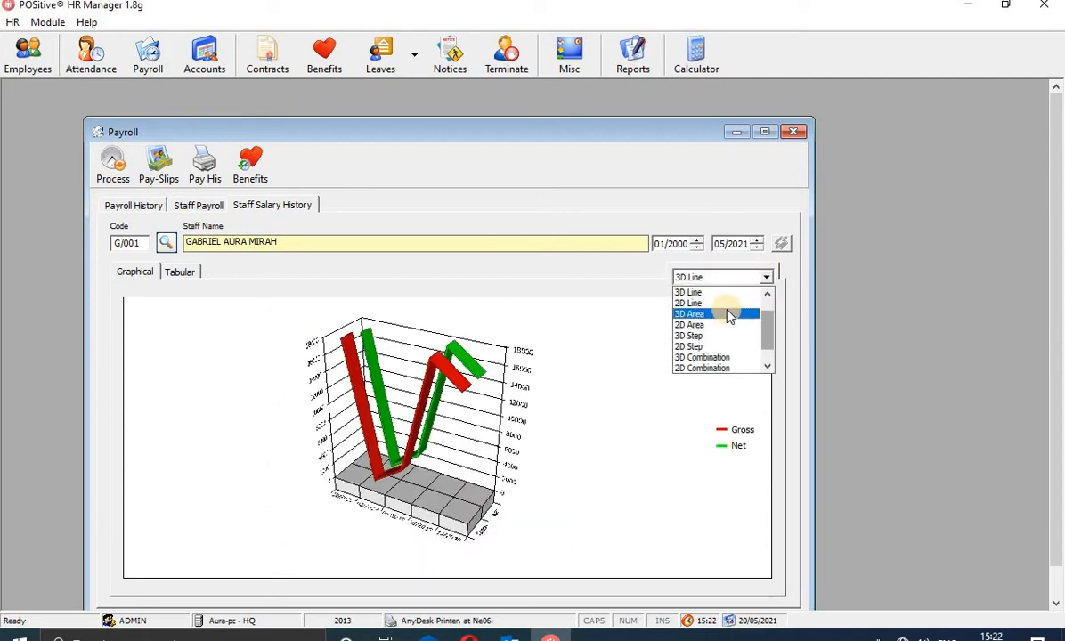
pyautogui.click(730, 305)
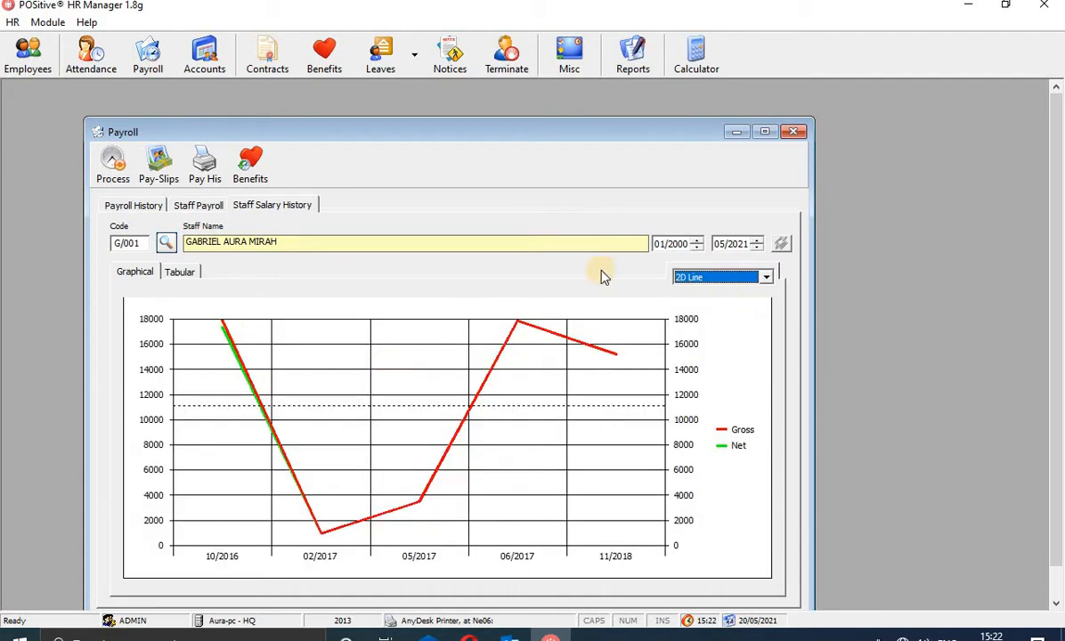
# Step: Compare the two line charts by switching back to 3D Line and returning to 2D Line
pyautogui.click(768, 278)
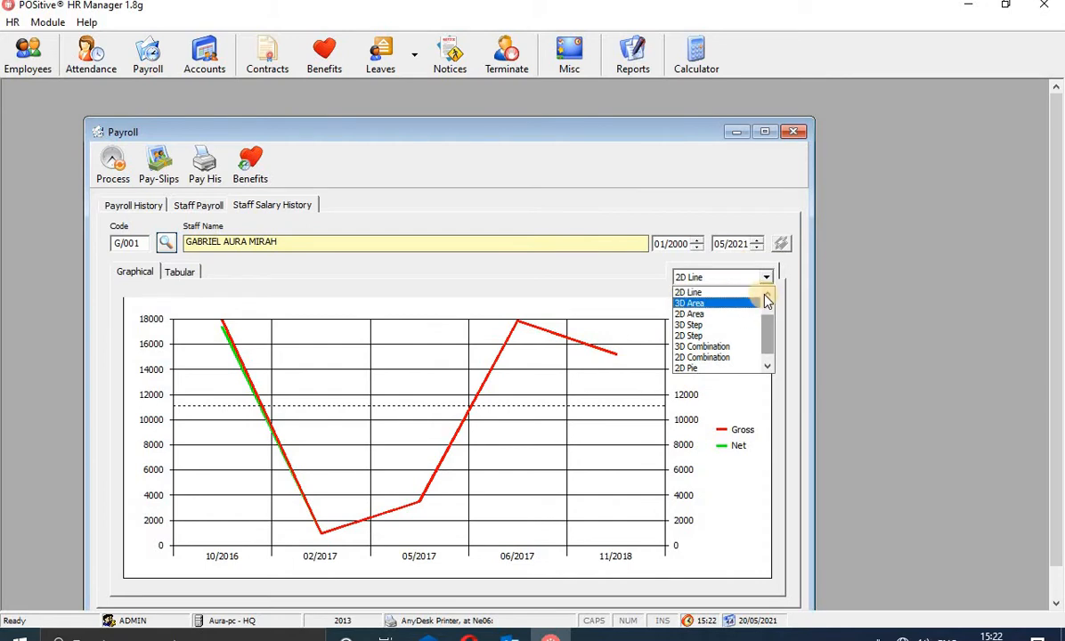
pyautogui.scroll(3, 767, 301)
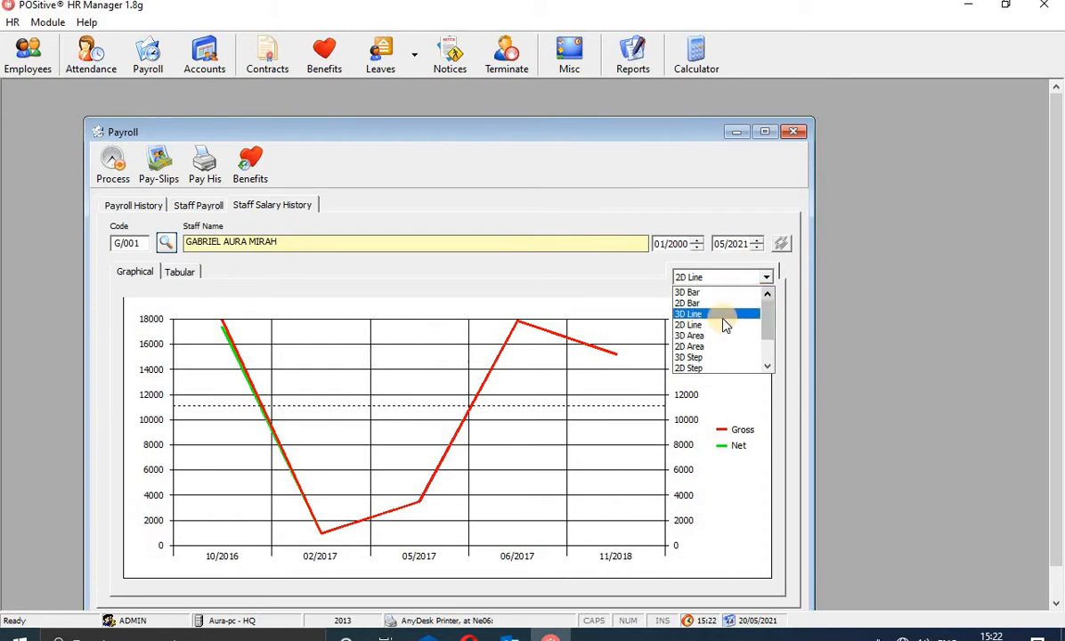
pyautogui.click(722, 317)
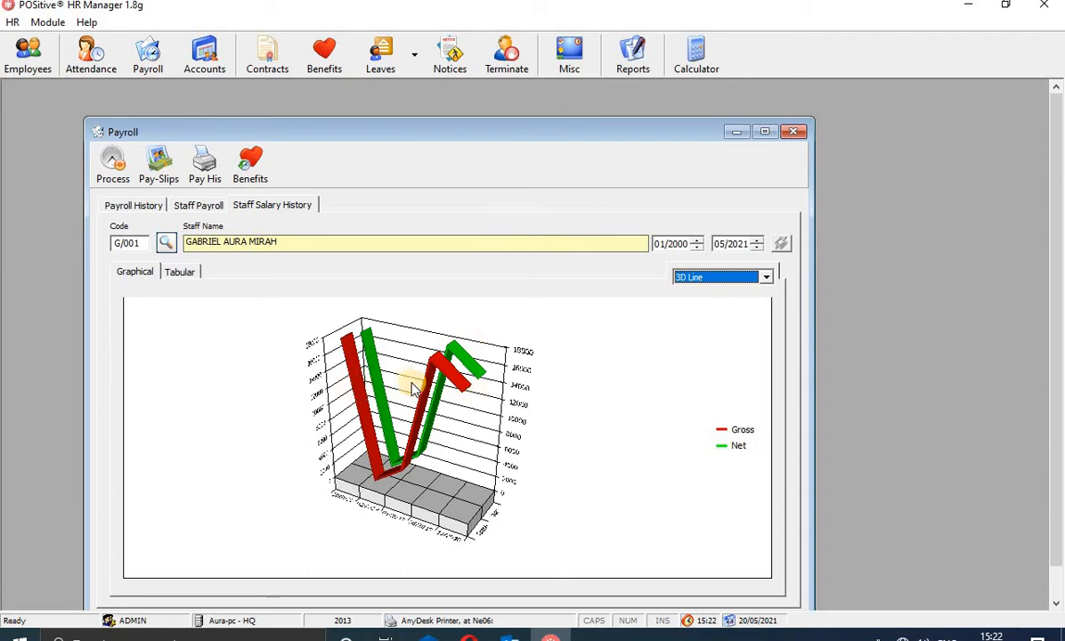
pyautogui.click(766, 277)
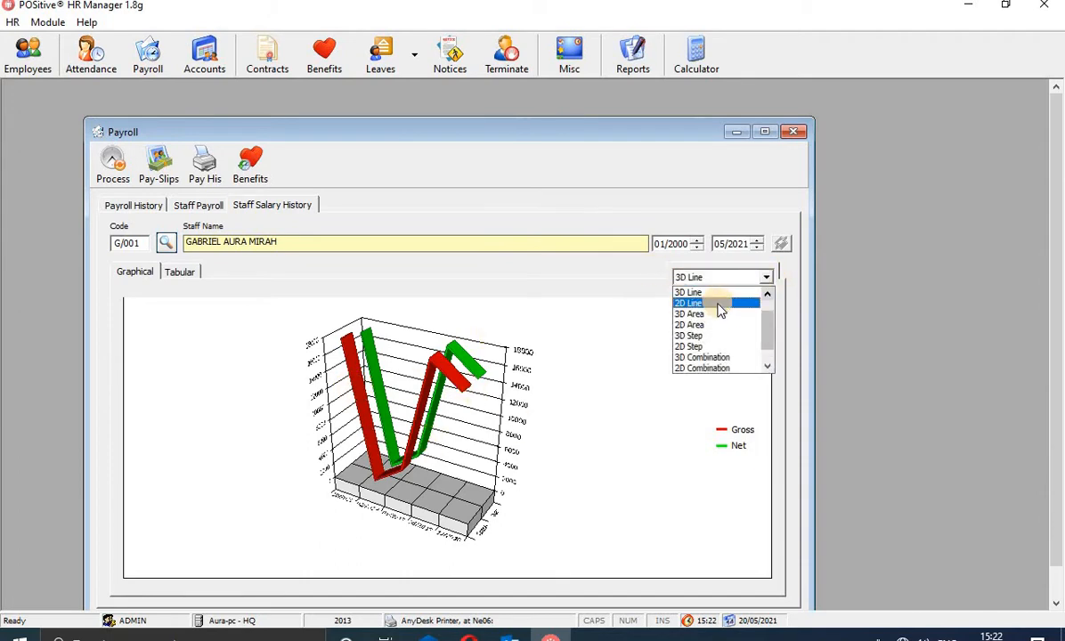
pyautogui.click(719, 303)
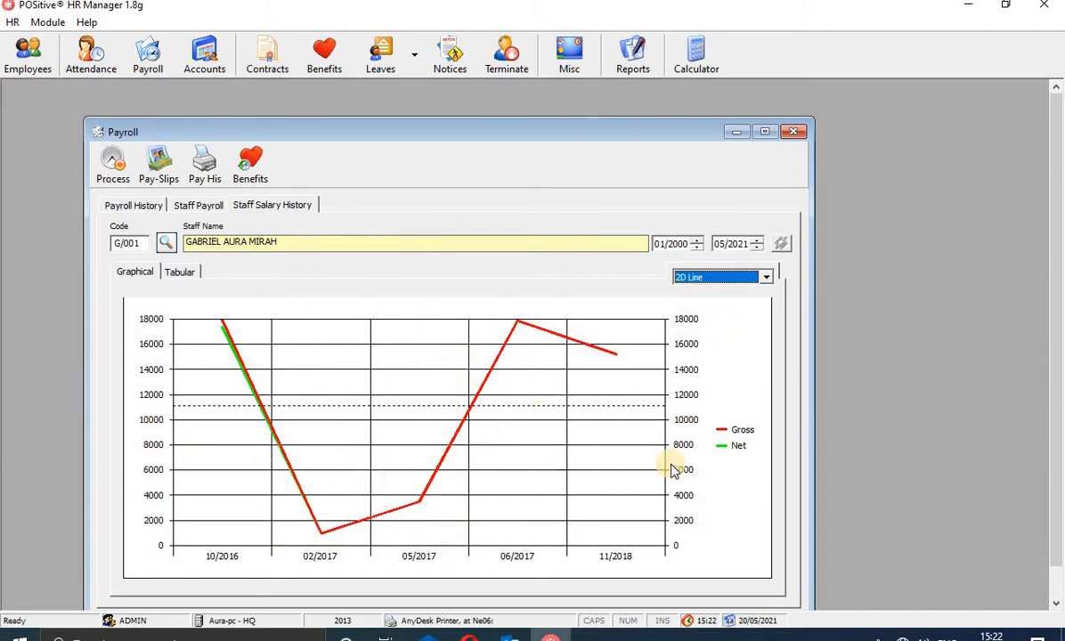
# Step: Review the salary history in tabular and graphical form, and revisit Payroll History and the employee's Staff Payroll
pyautogui.click(149, 273)
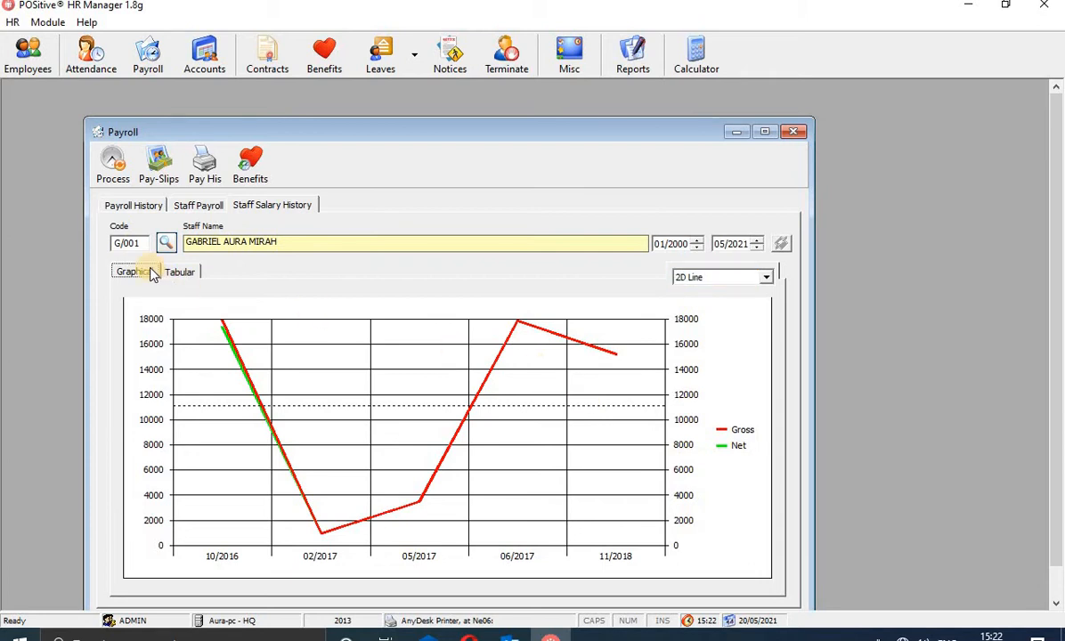
pyautogui.click(191, 275)
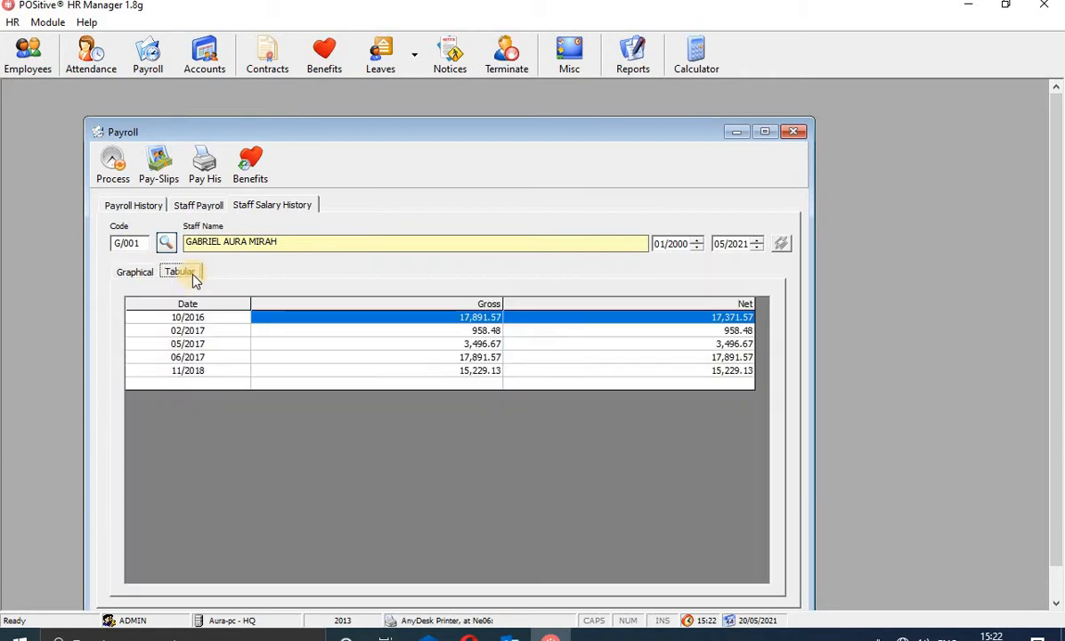
pyautogui.click(143, 276)
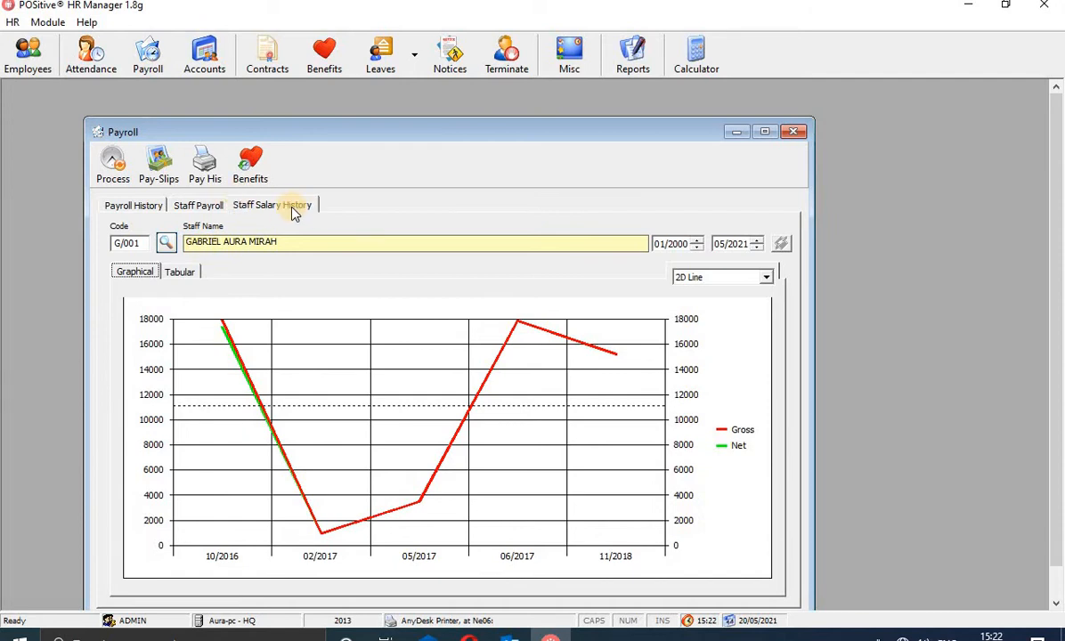
pyautogui.click(150, 211)
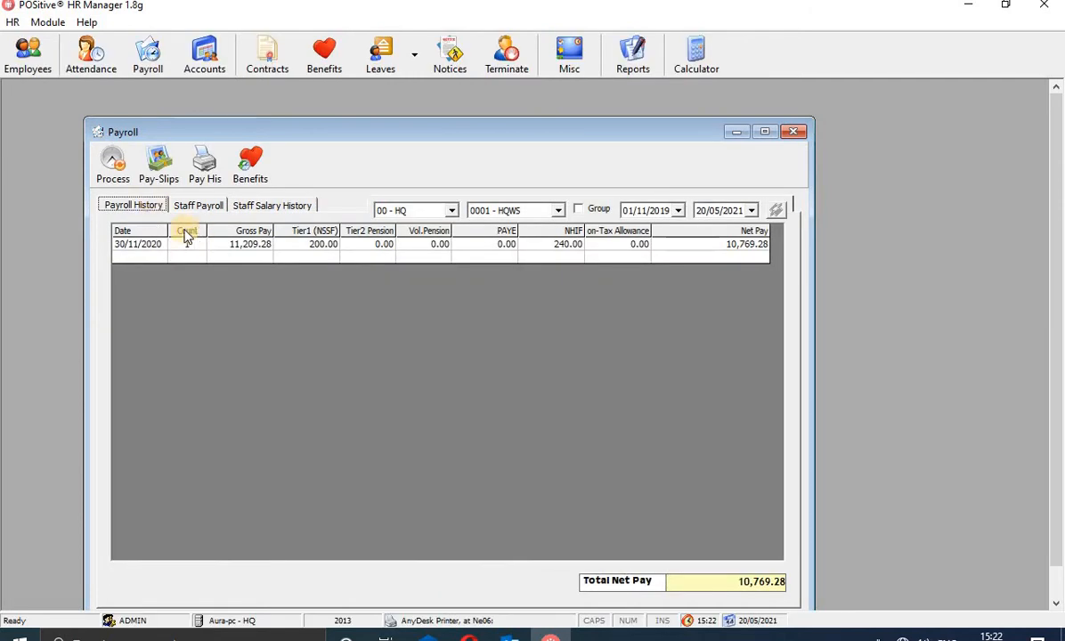
pyautogui.click(210, 206)
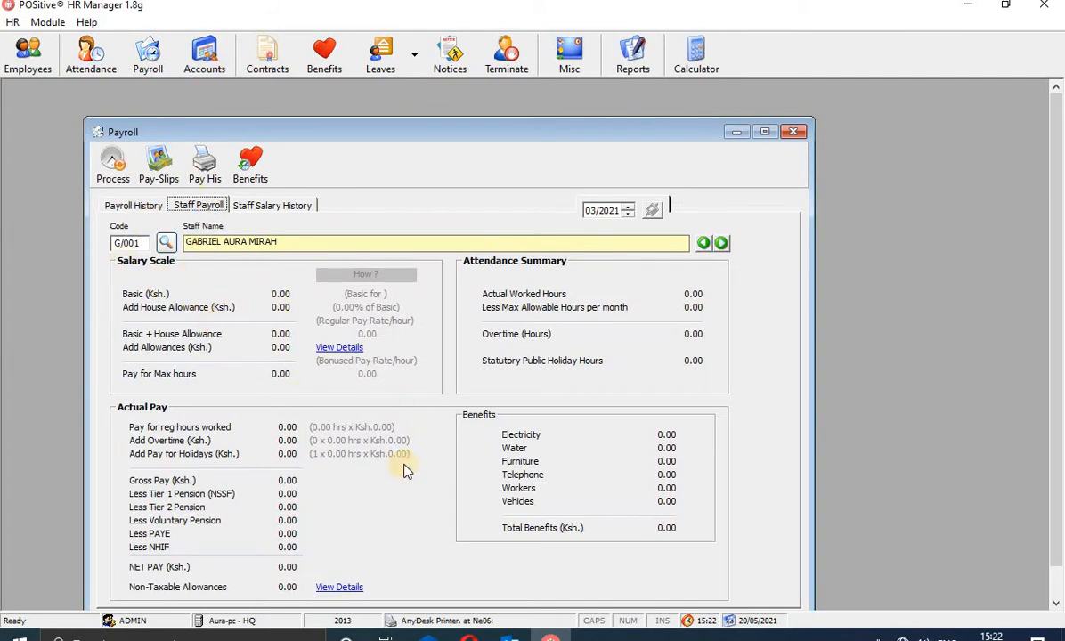
# Step: Open payroll processing, keep the month at 04/2021 and enable Also Post to Accounts
pyautogui.click(111, 166)
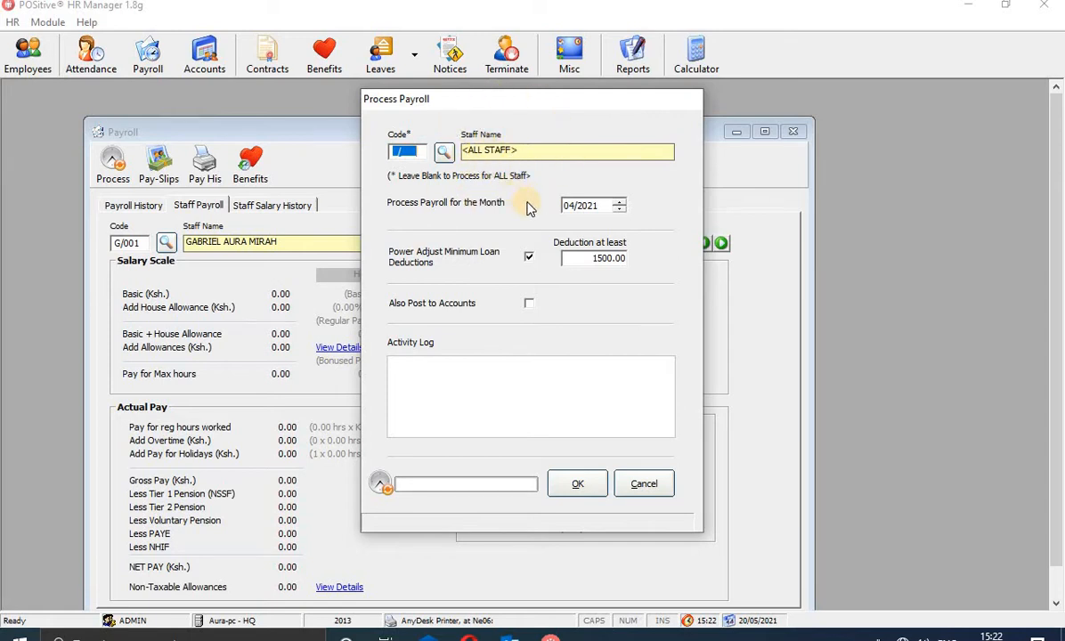
pyautogui.click(571, 205)
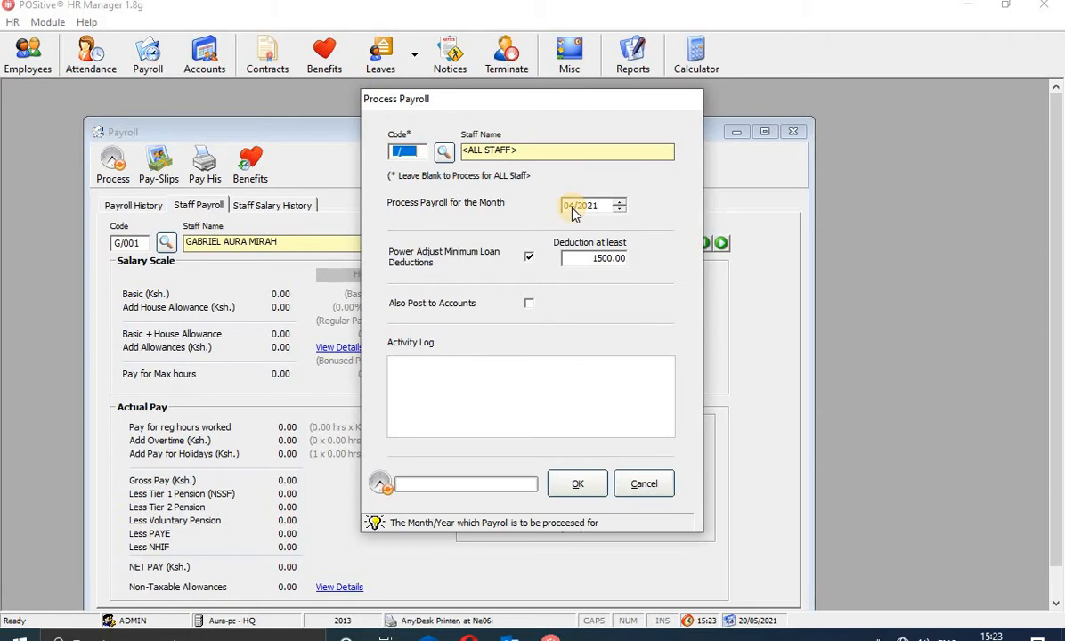
pyautogui.click(529, 258)
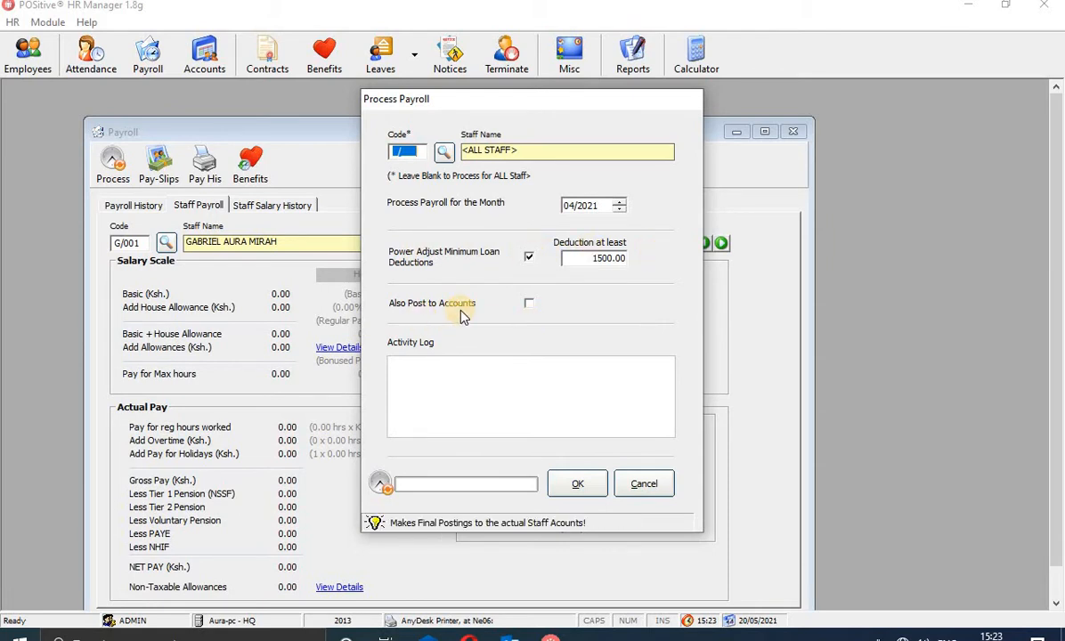
pyautogui.press('Tab')
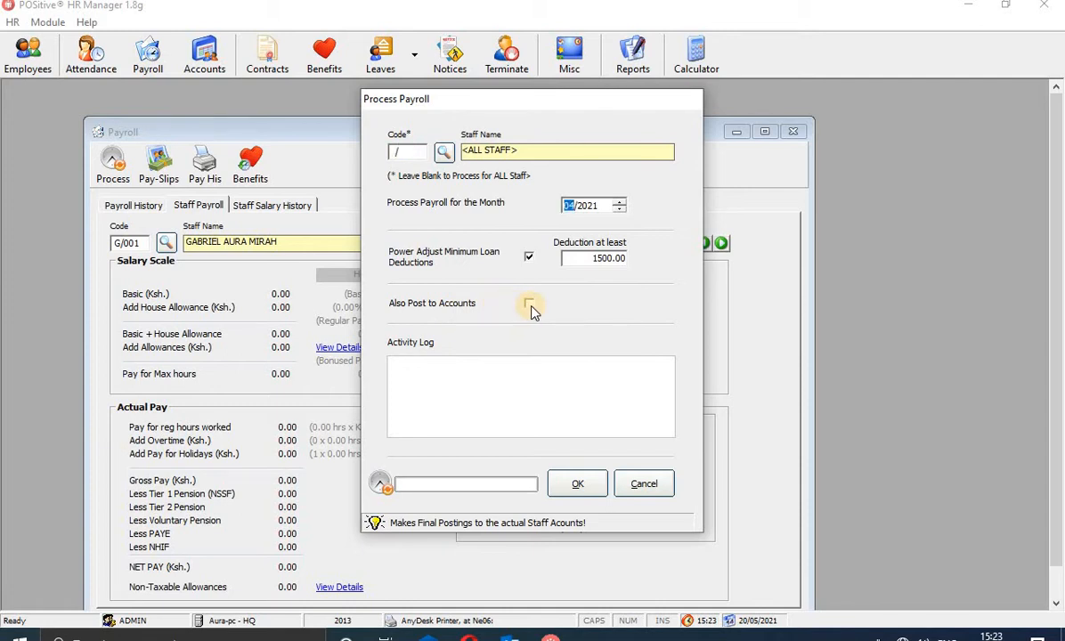
pyautogui.click(529, 304)
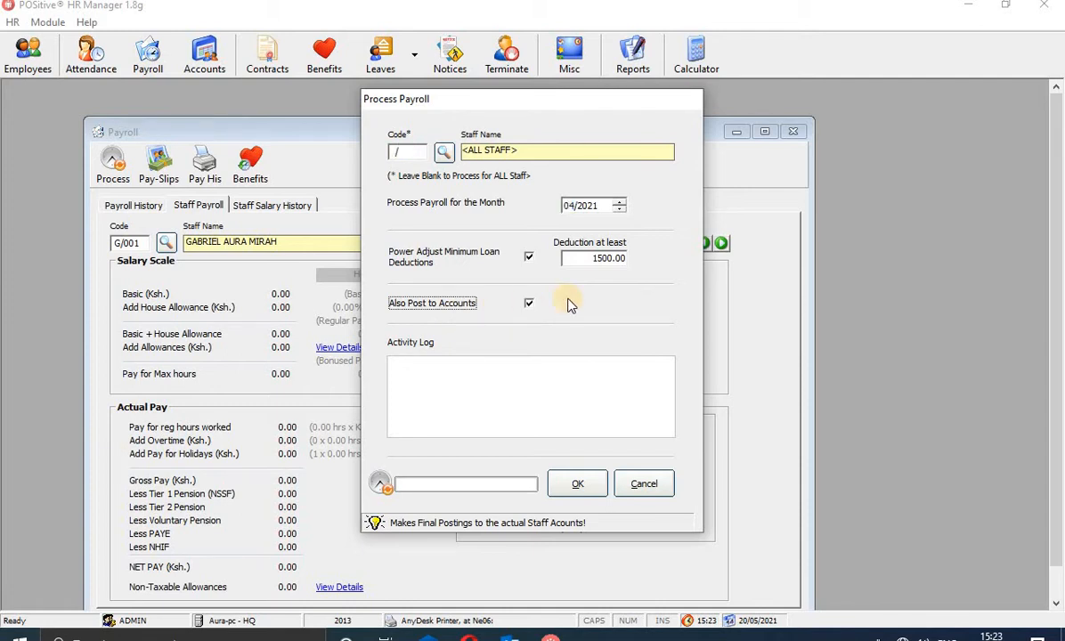
# Step: Search for the employee by first name and load their record as the staff member to process payroll for
pyautogui.click(443, 153)
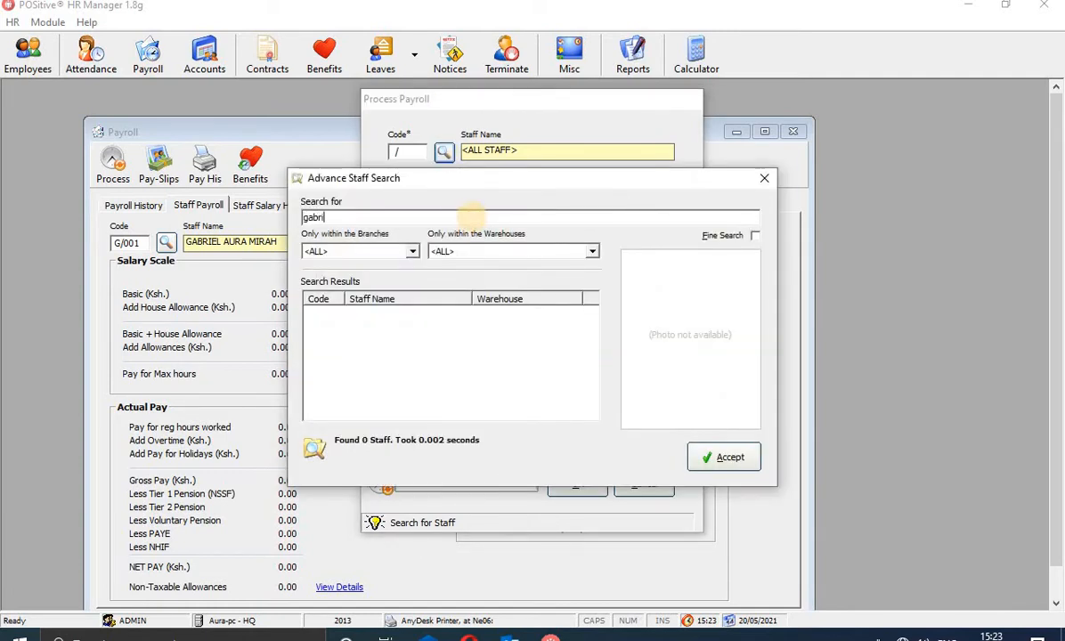
pyautogui.write('gabriel')
pyautogui.press('Return')
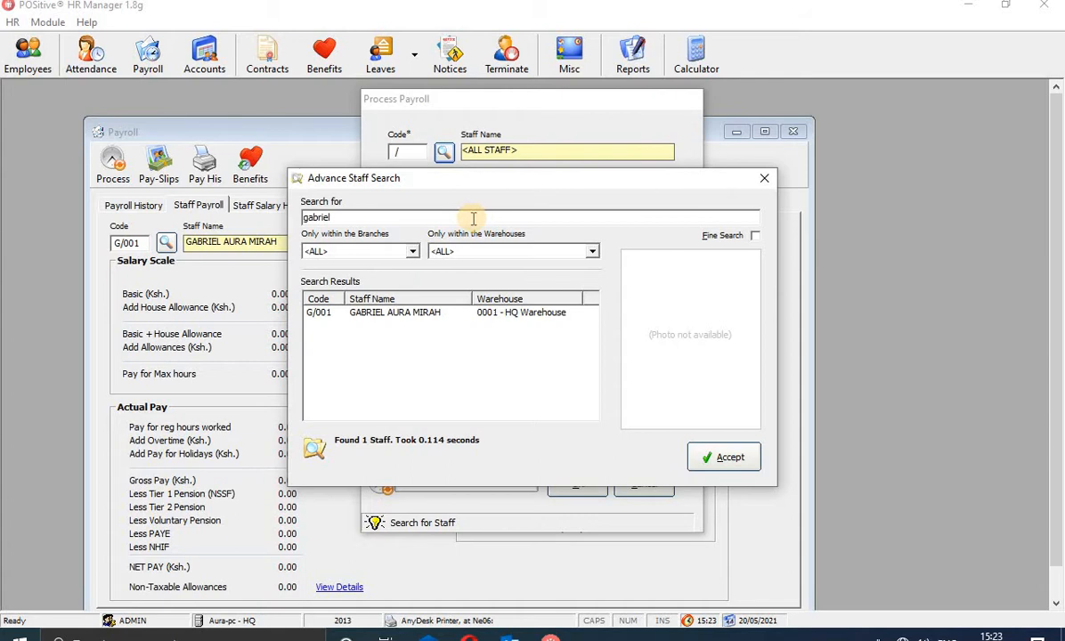
pyautogui.click(452, 313)
pyautogui.click(717, 457)
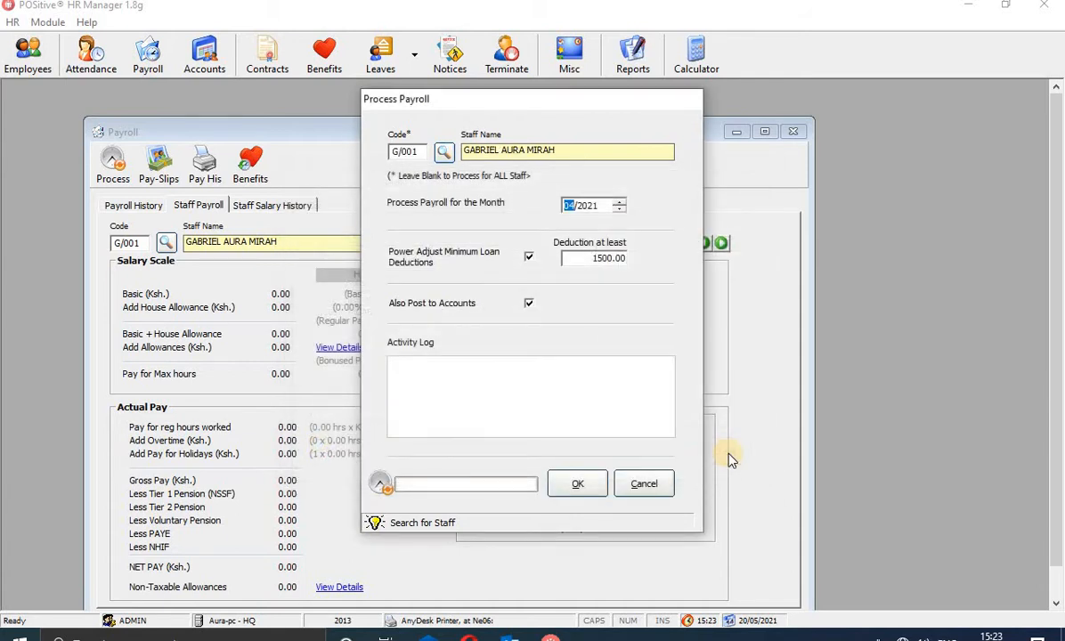
pyautogui.click(578, 475)
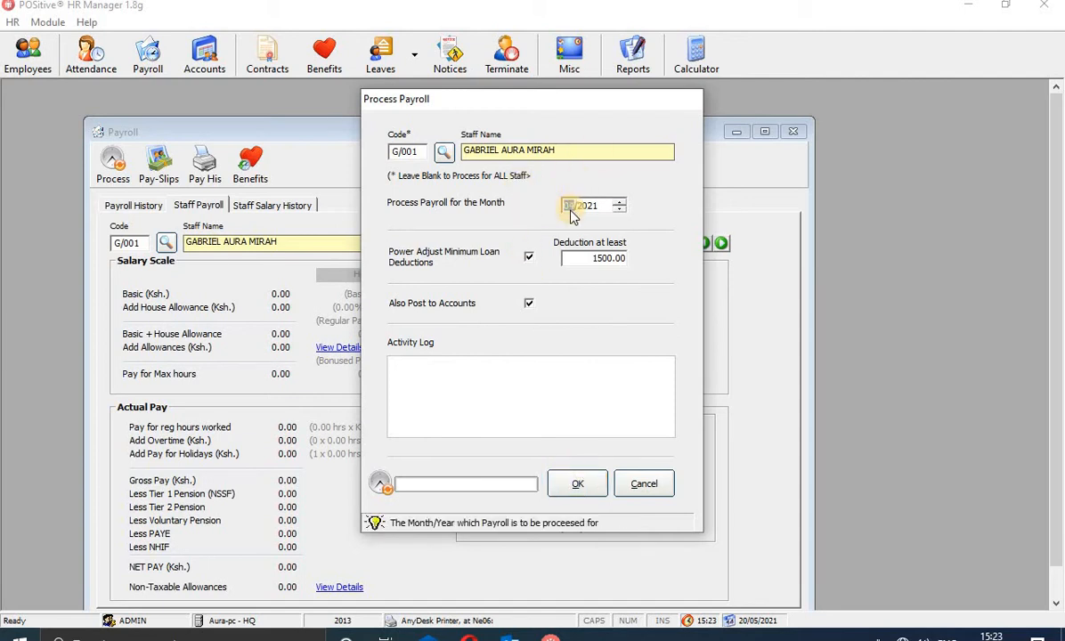
# Step: Process the selected employee's payroll for 04/2021, confirming the run and closing the completion notice
pyautogui.click(578, 485)
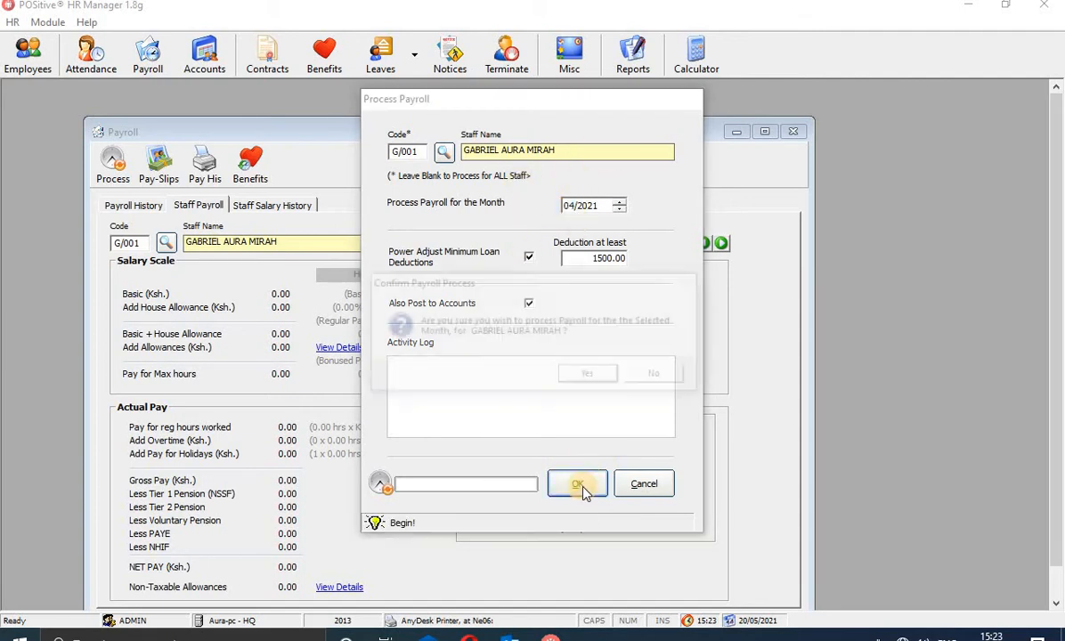
pyautogui.click(591, 376)
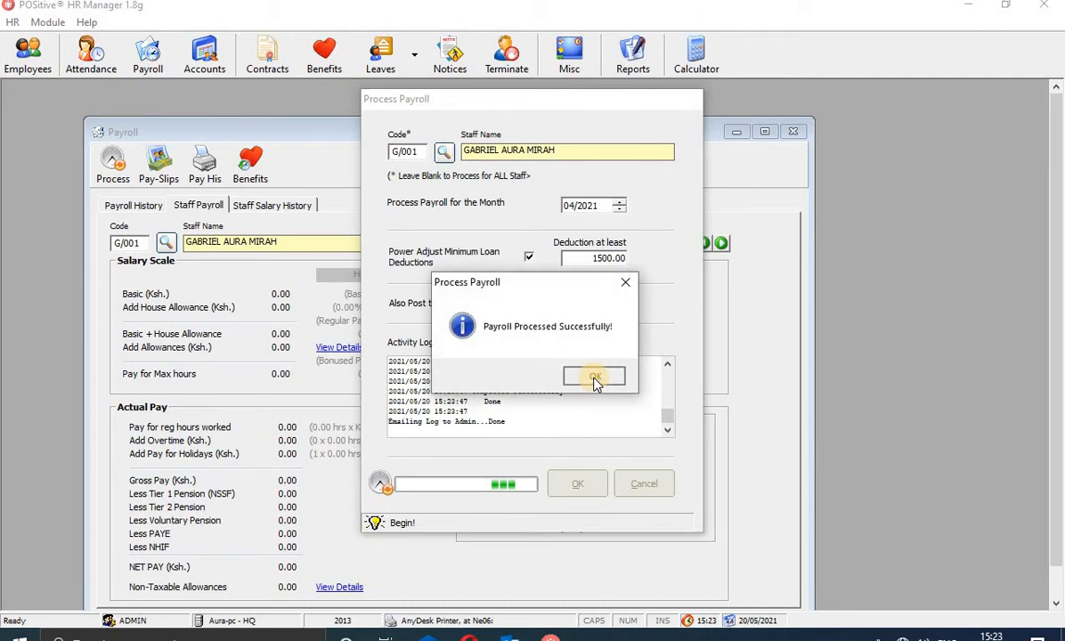
pyautogui.click(595, 377)
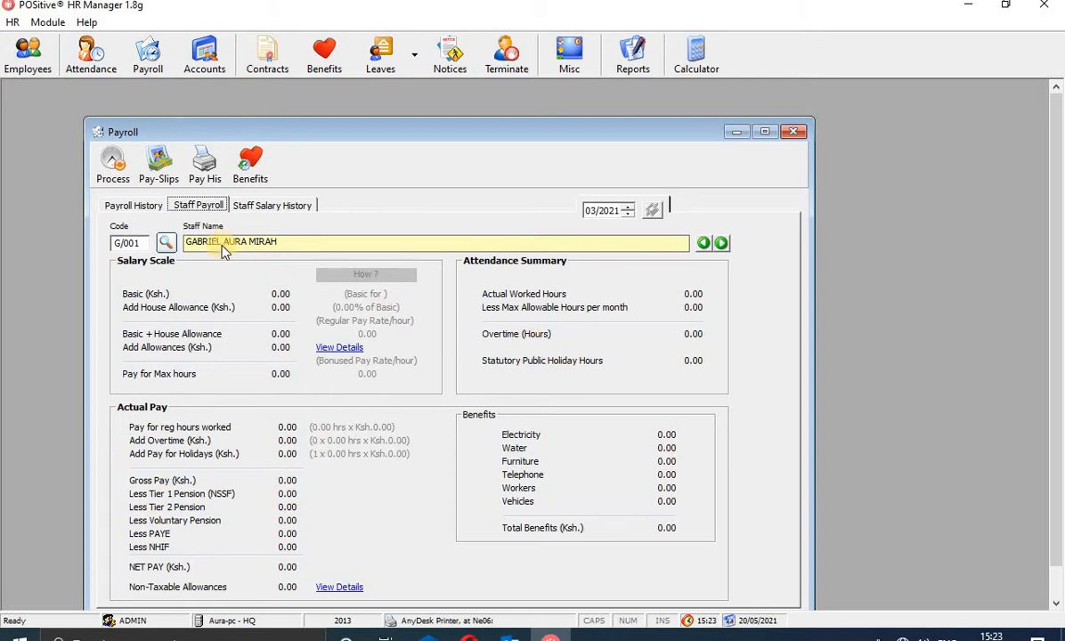
# Step: Check Payroll History and the employee's Staff Payroll for 04/2021, and close the Payroll window
pyautogui.click(141, 206)
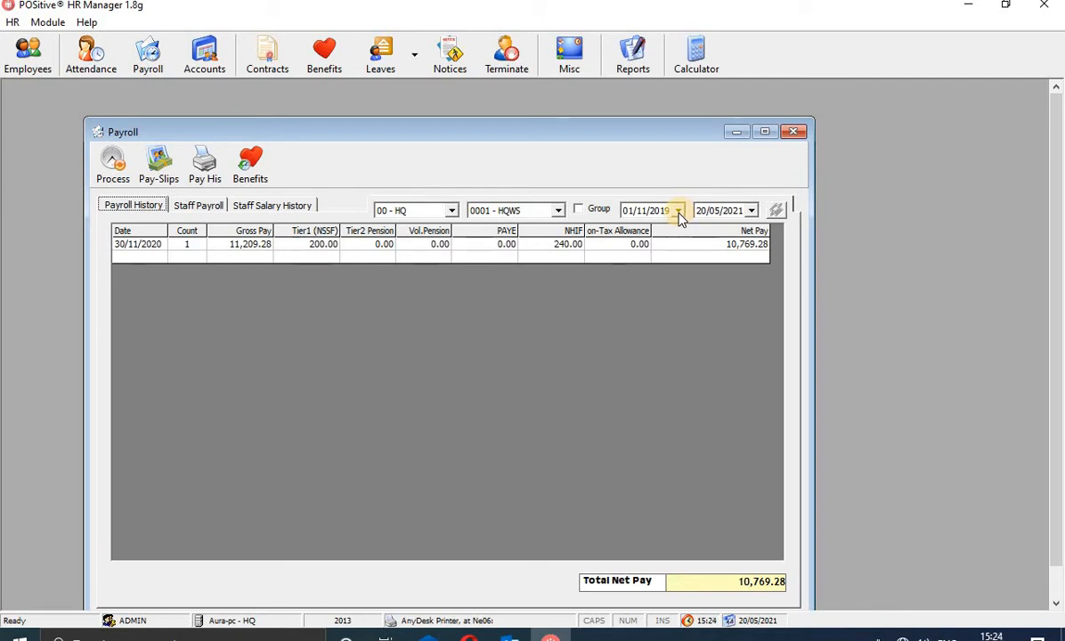
pyautogui.click(198, 206)
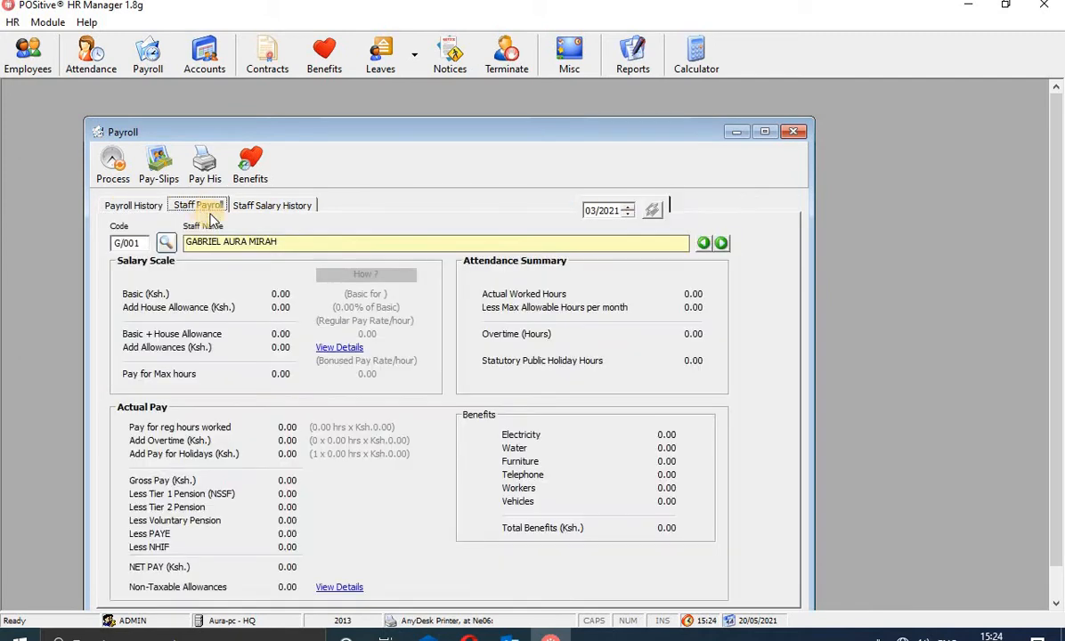
pyautogui.click(593, 212)
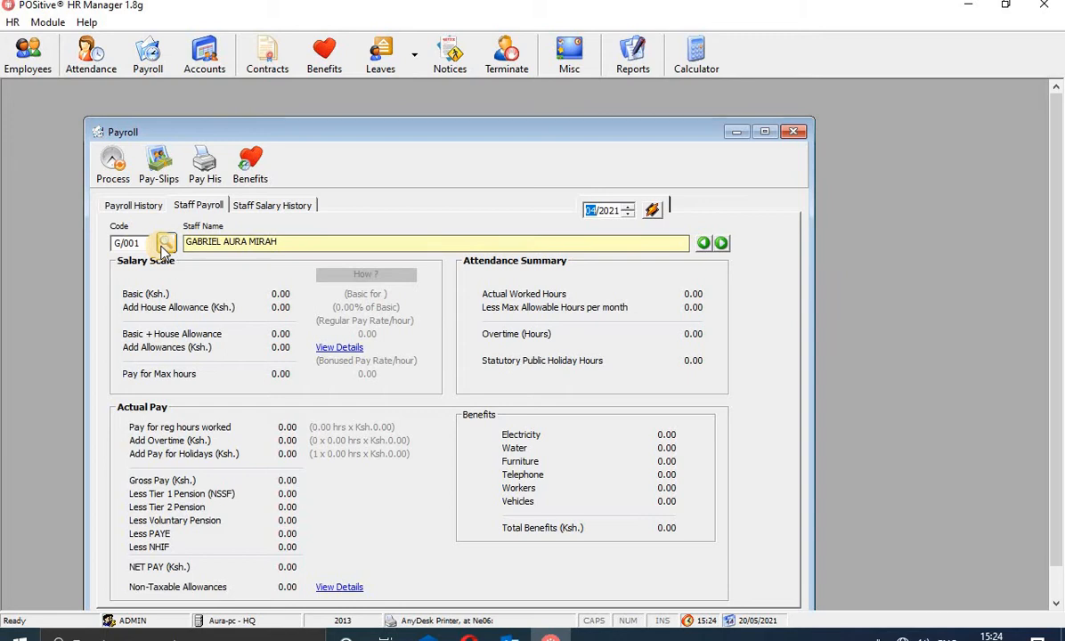
pyautogui.click(652, 211)
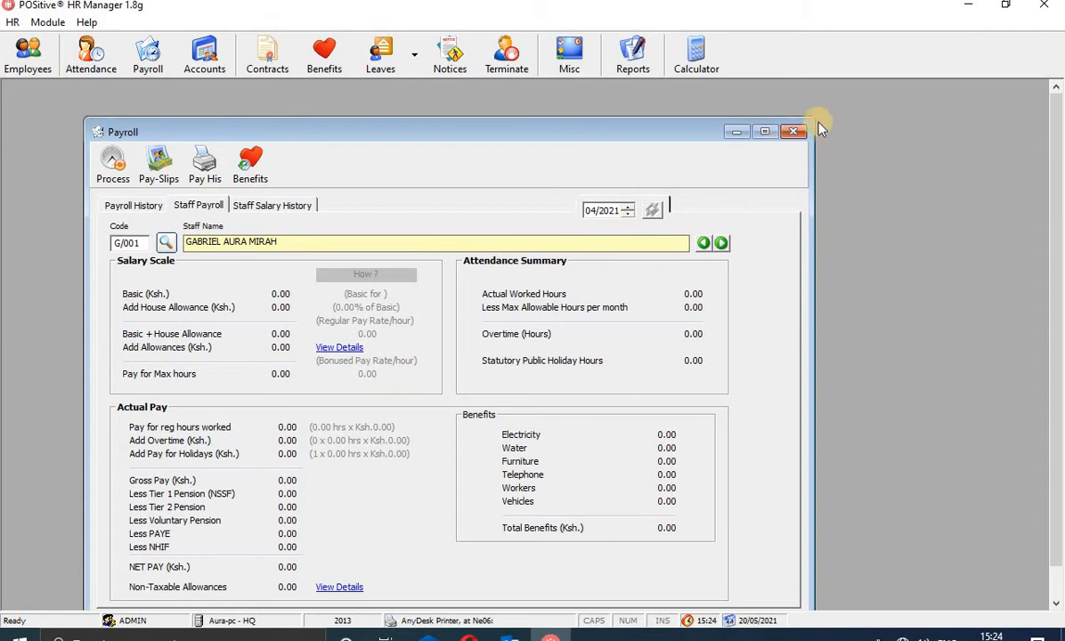
pyautogui.click(794, 132)
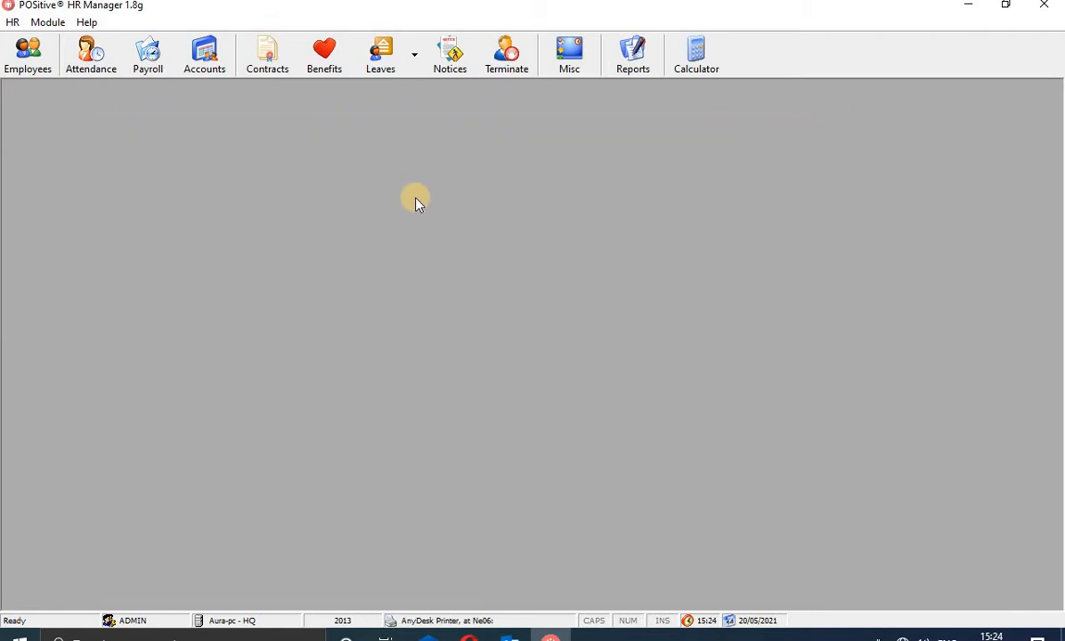
# Step: Open the Monthly Attendance Summary and load the employee's record by searching for part of the first name
pyautogui.click(92, 62)
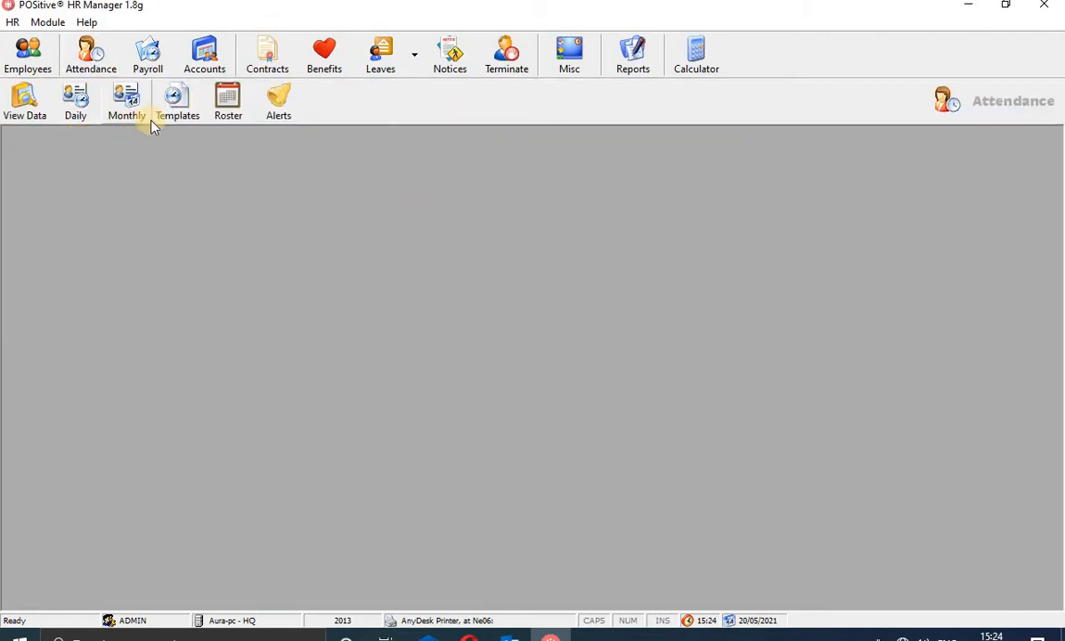
pyautogui.click(131, 111)
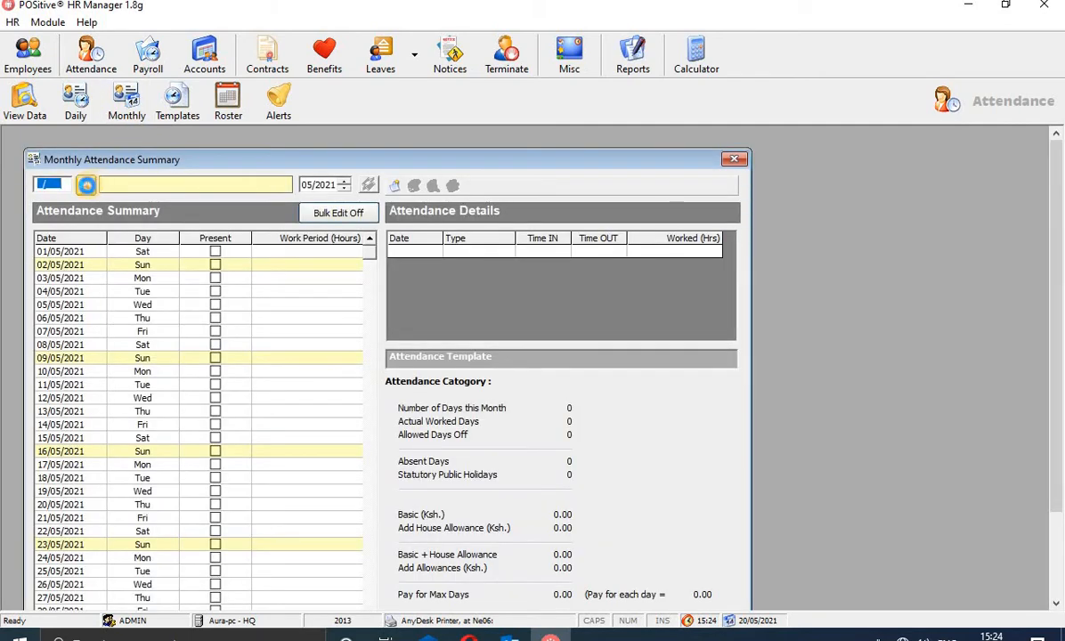
pyautogui.click(86, 184)
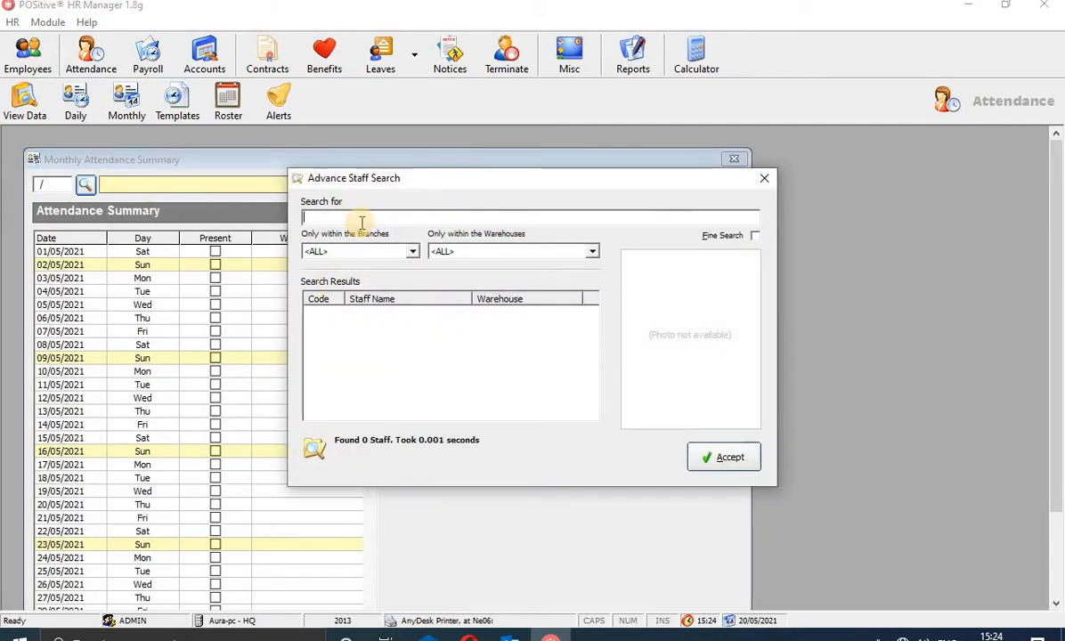
pyautogui.write('gab')
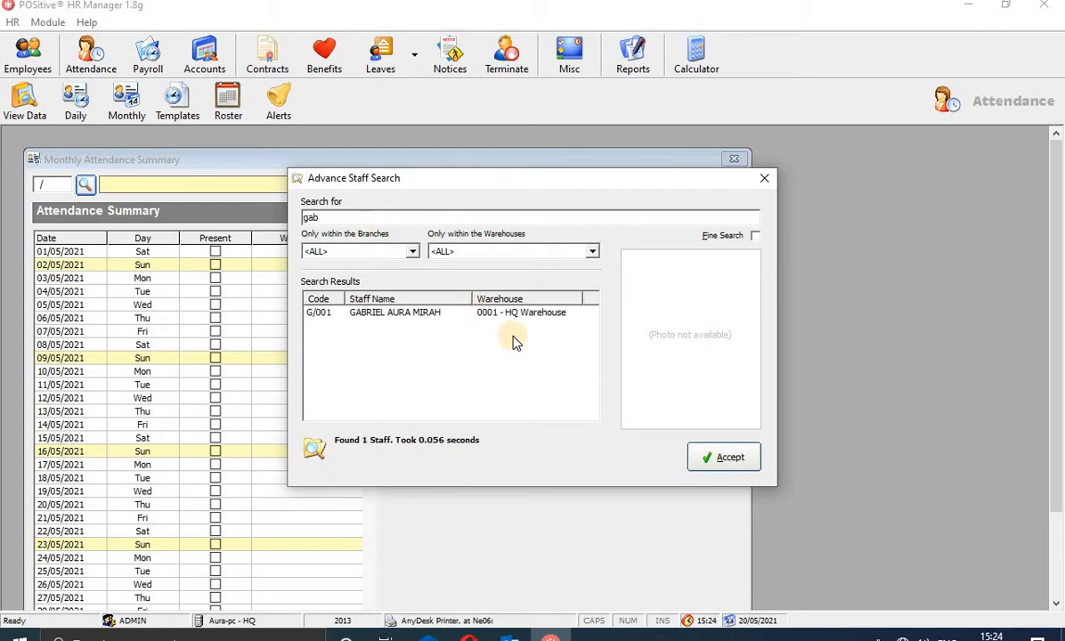
pyautogui.click(503, 312)
pyautogui.click(724, 459)
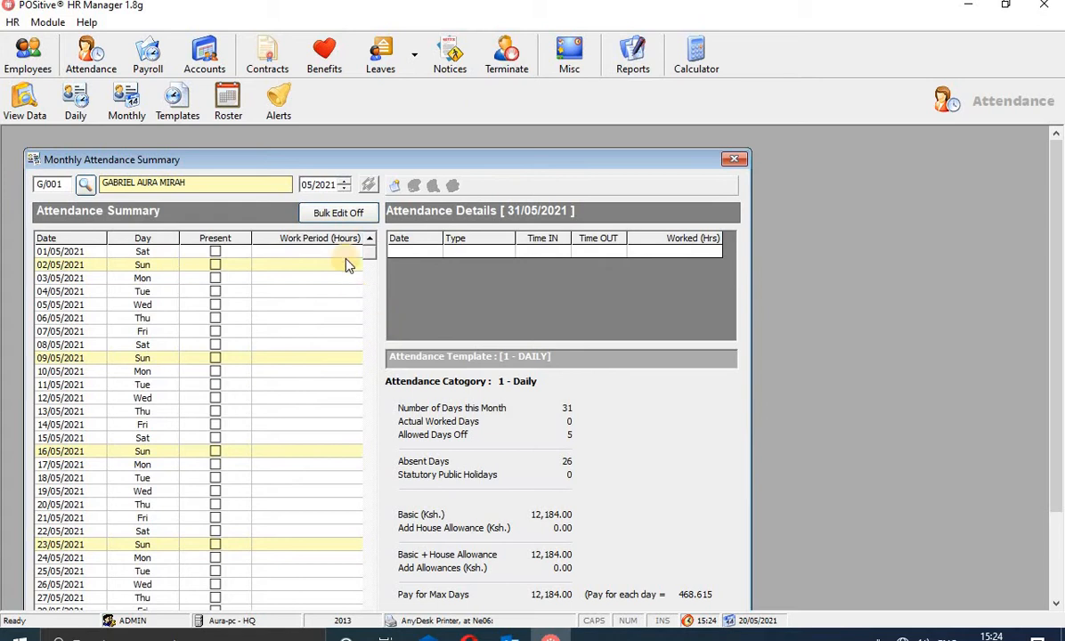
# Step: Turn on bulk editing, mark every day of 05/2021 as present, apply the bulk update, and close the report and attendance summary
pyautogui.click(346, 218)
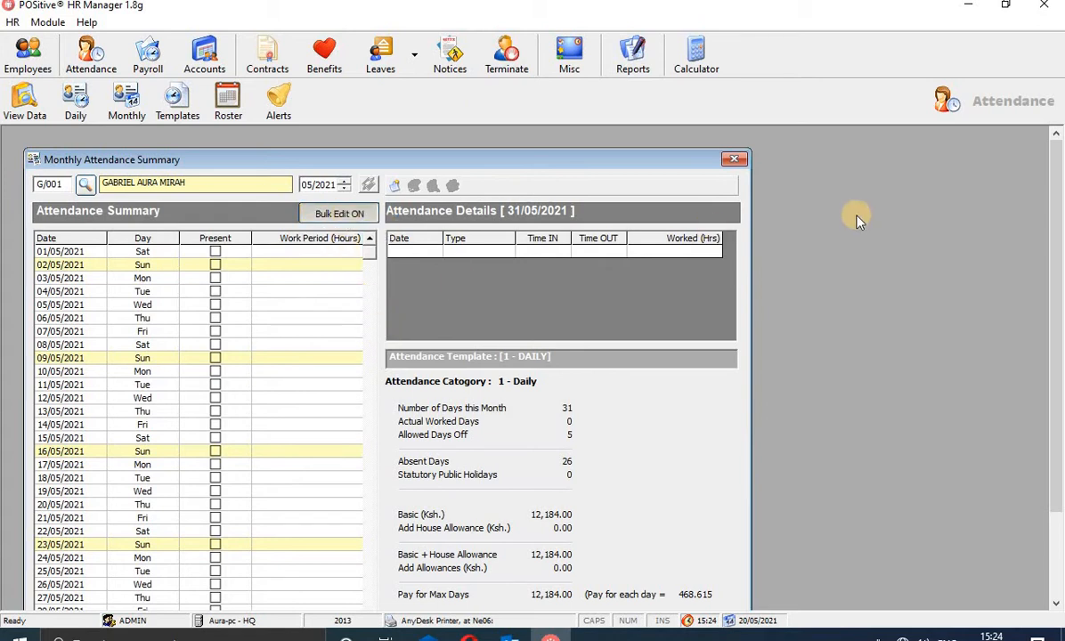
pyautogui.moveTo(1059, 253); pyautogui.dragTo(1063, 370)
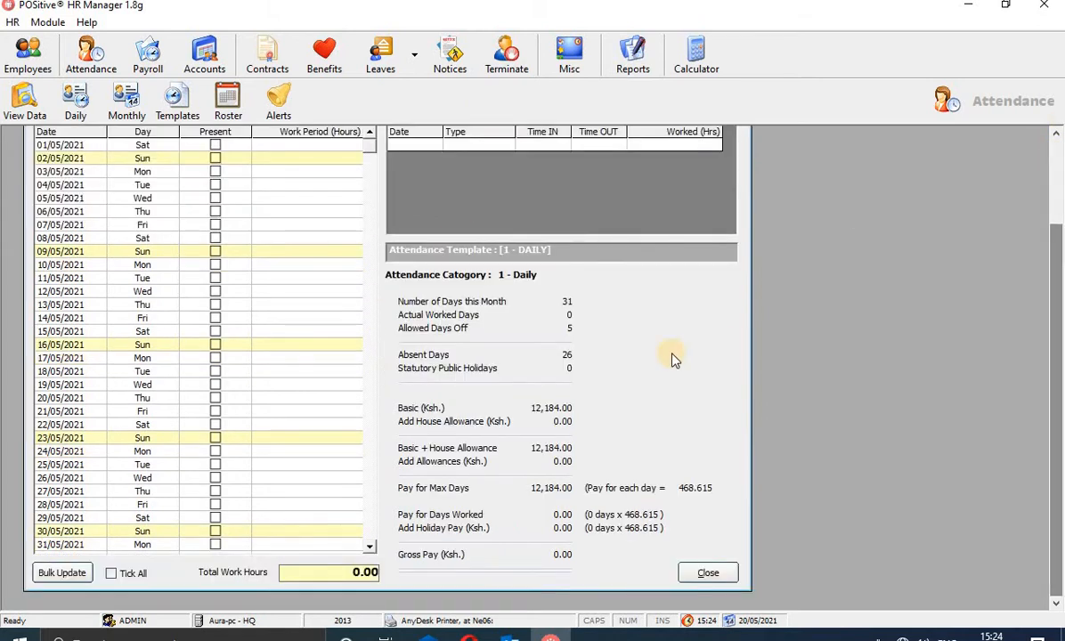
pyautogui.click(112, 574)
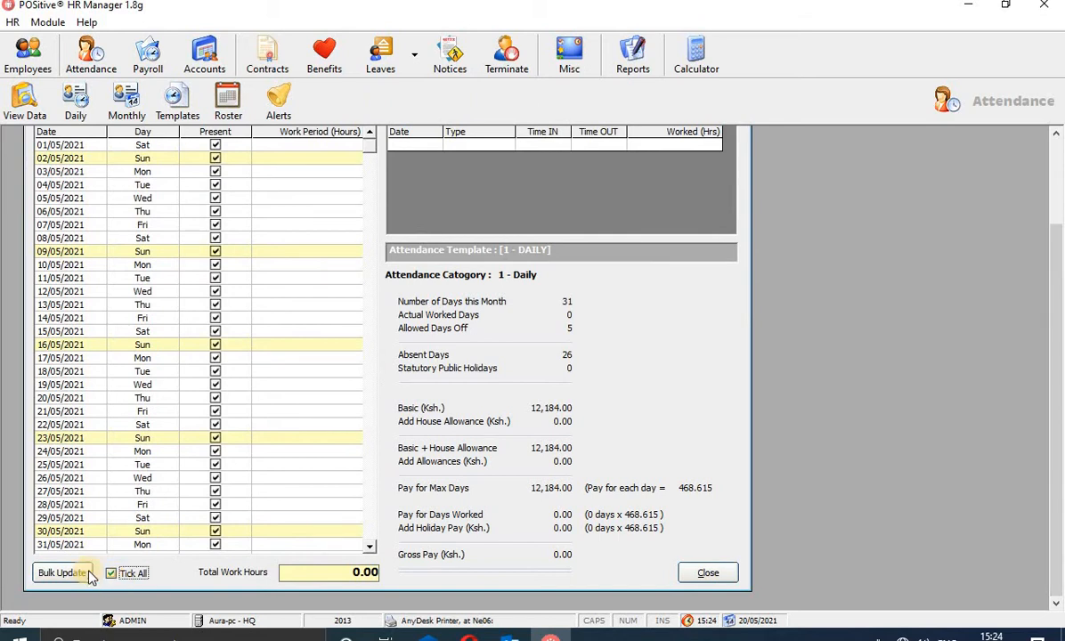
pyautogui.click(71, 572)
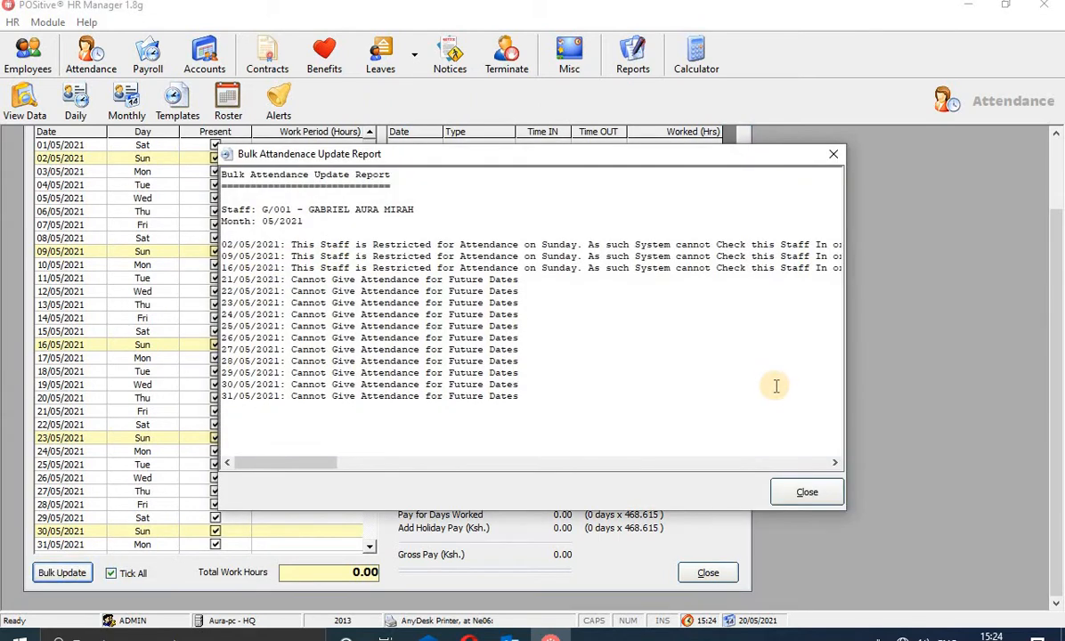
pyautogui.click(823, 501)
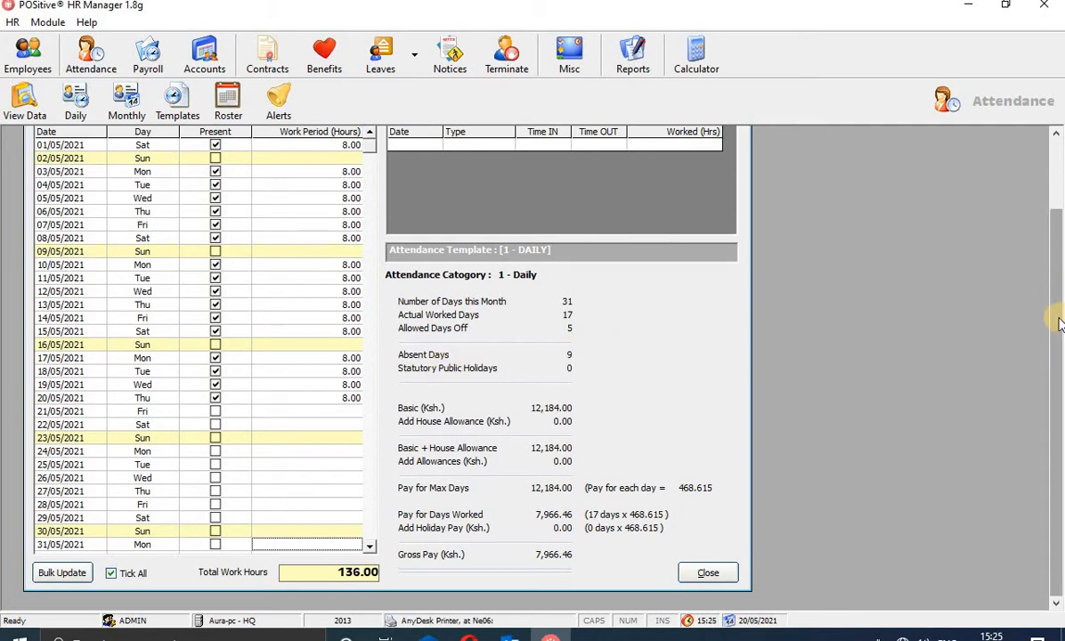
pyautogui.scroll(2, 1050, 268)
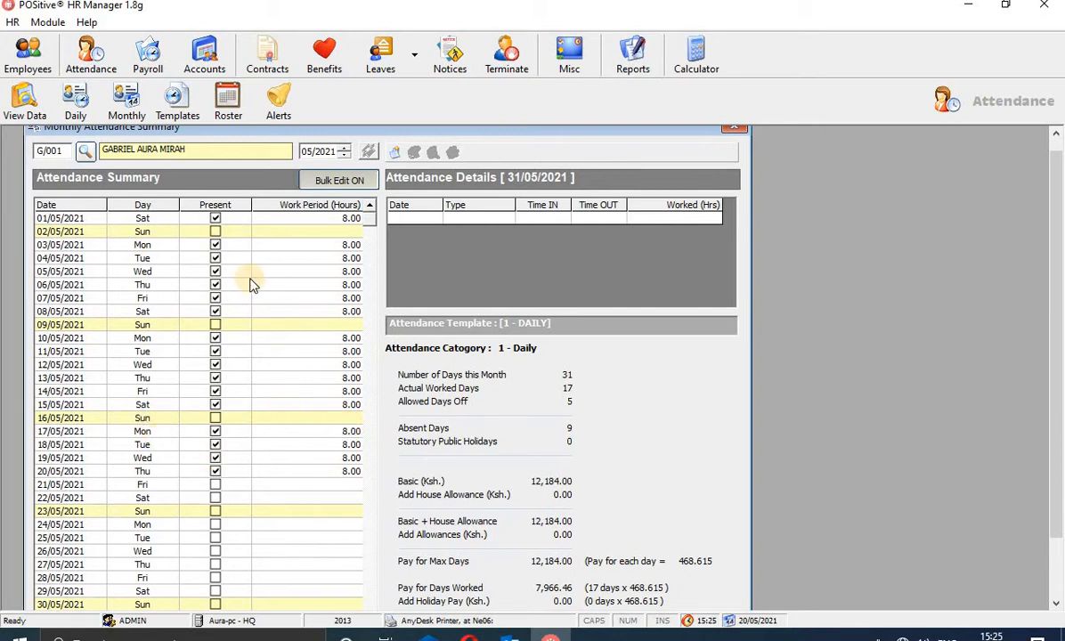
pyautogui.click(733, 131)
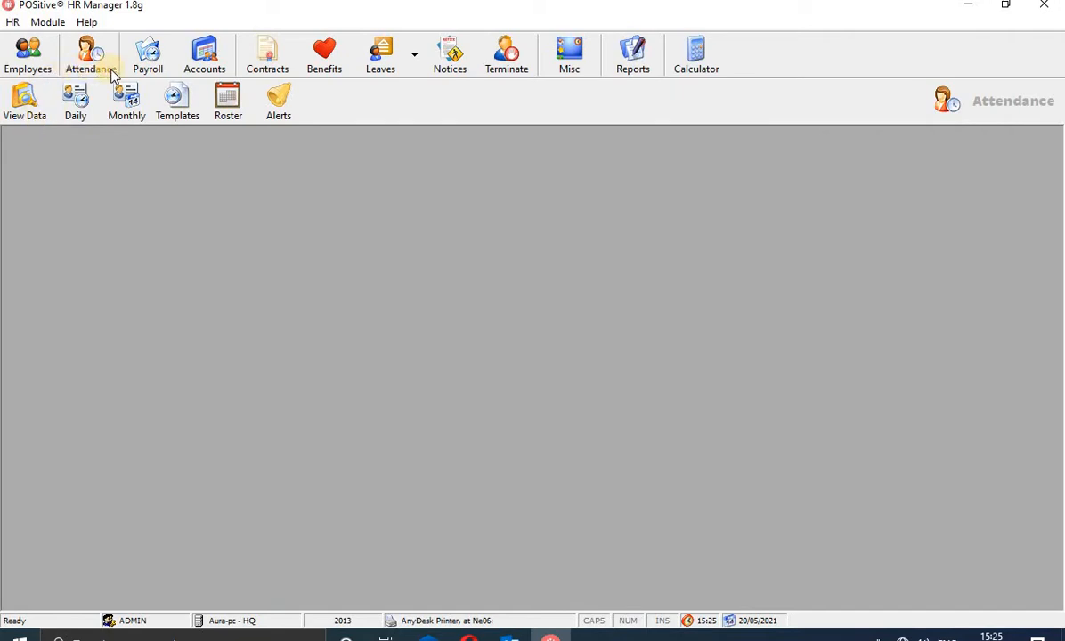
# Step: Reopen payroll processing and load the same employee by first name as the staff member to process
pyautogui.click(146, 51)
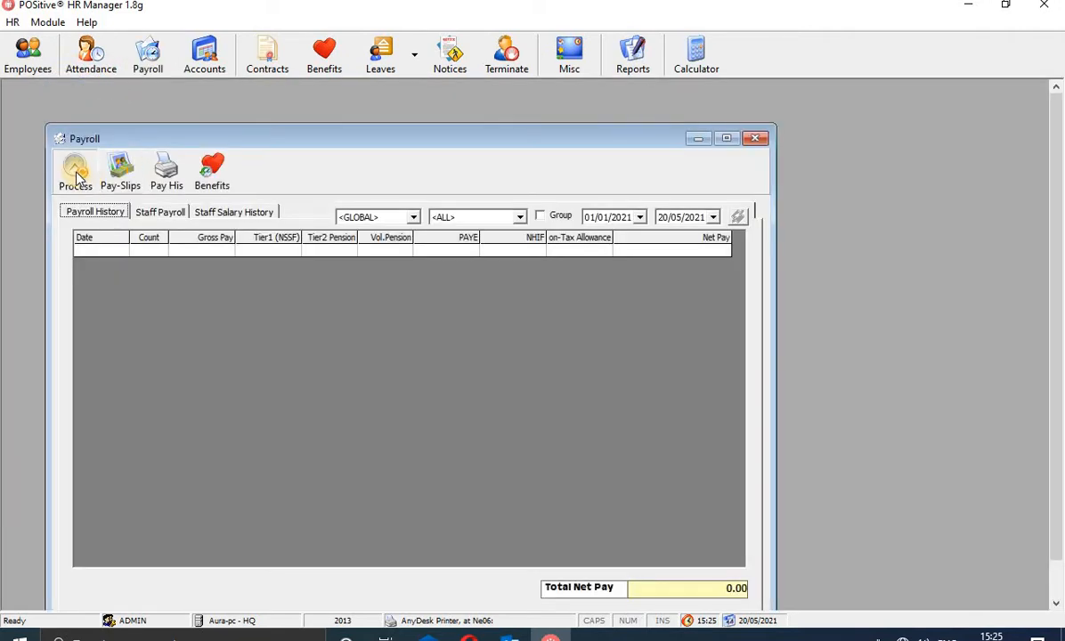
pyautogui.click(76, 177)
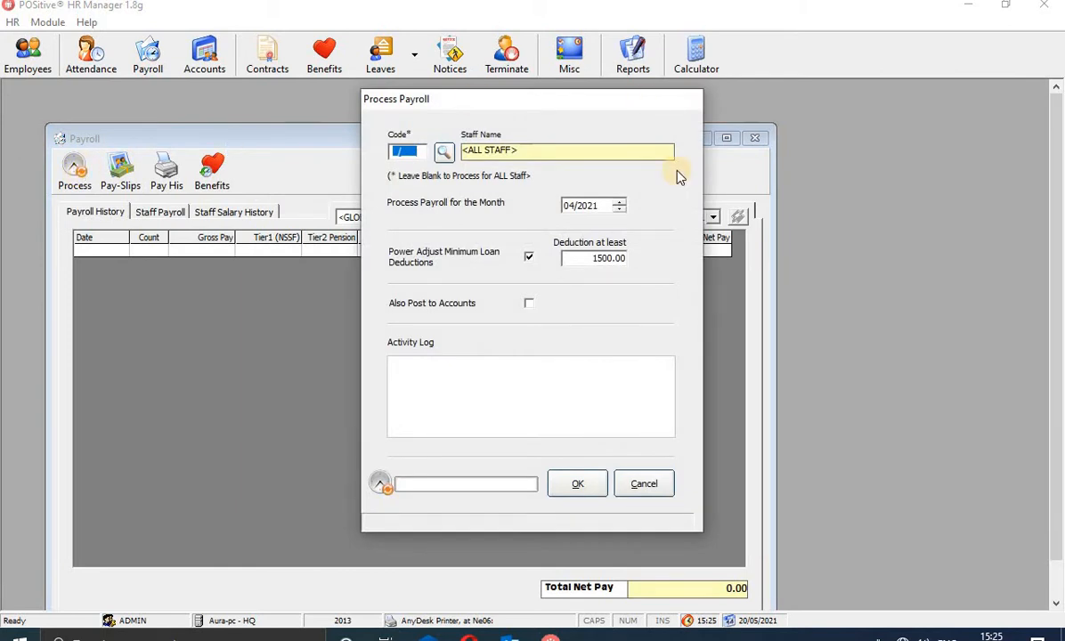
pyautogui.click(630, 483)
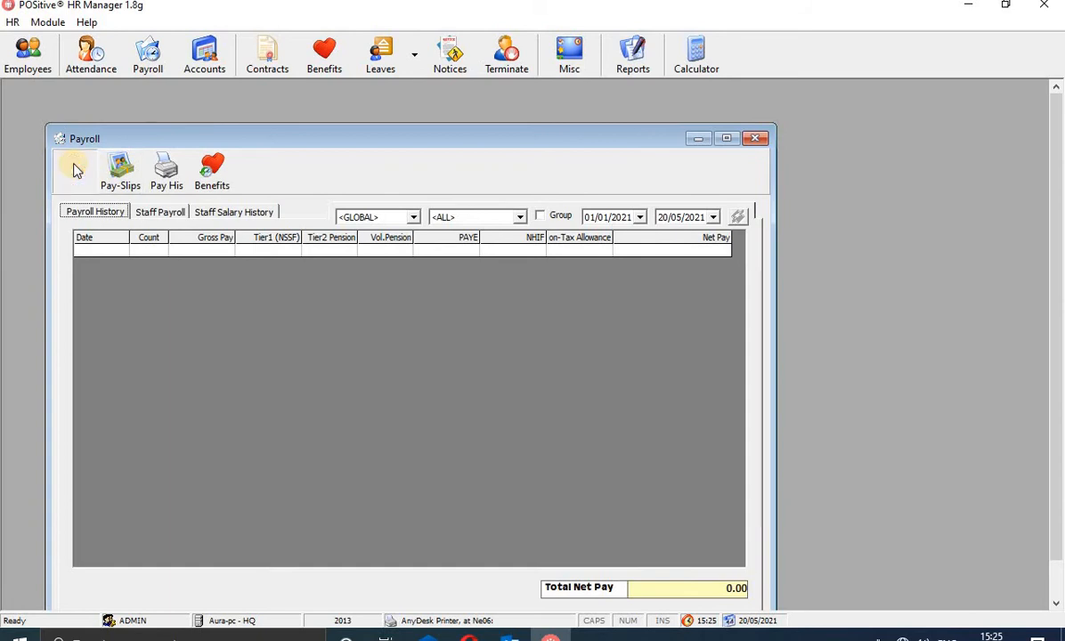
pyautogui.click(74, 169)
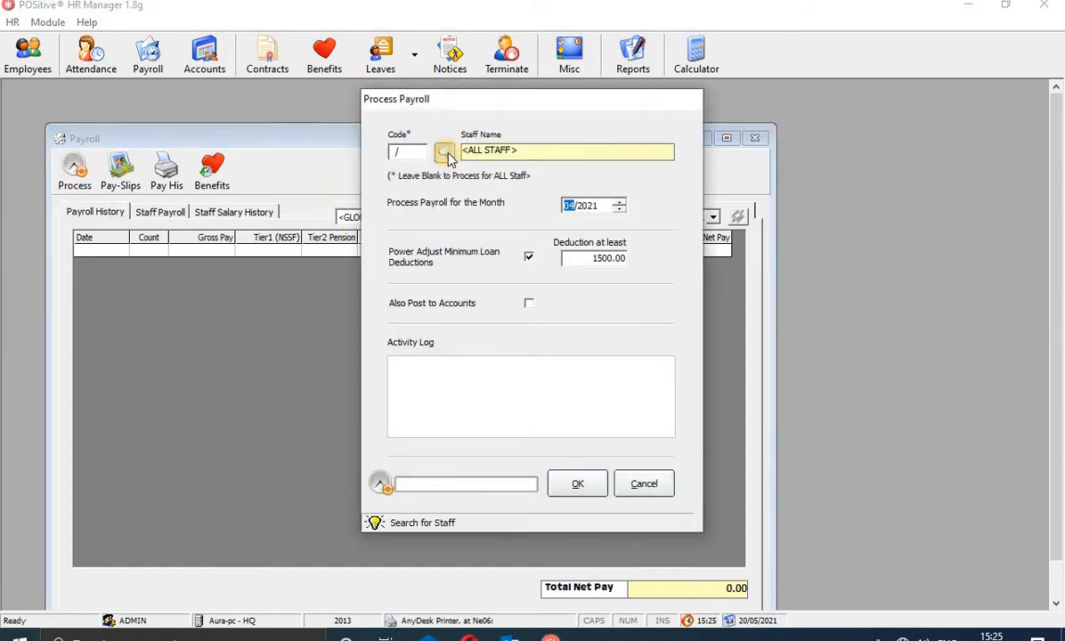
pyautogui.click(444, 153)
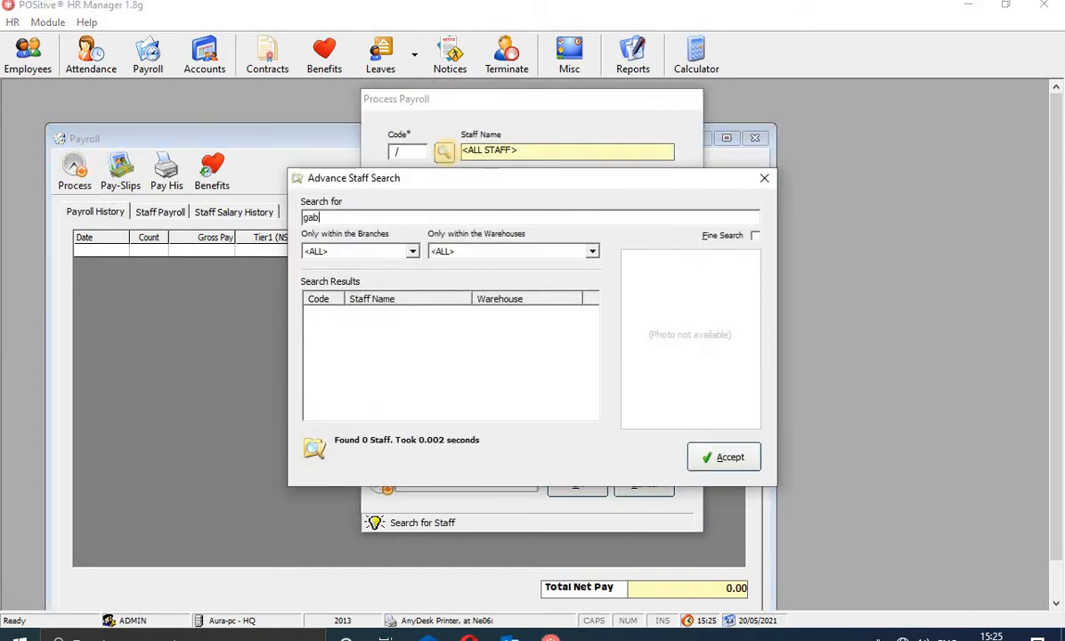
pyautogui.write('gabriel')
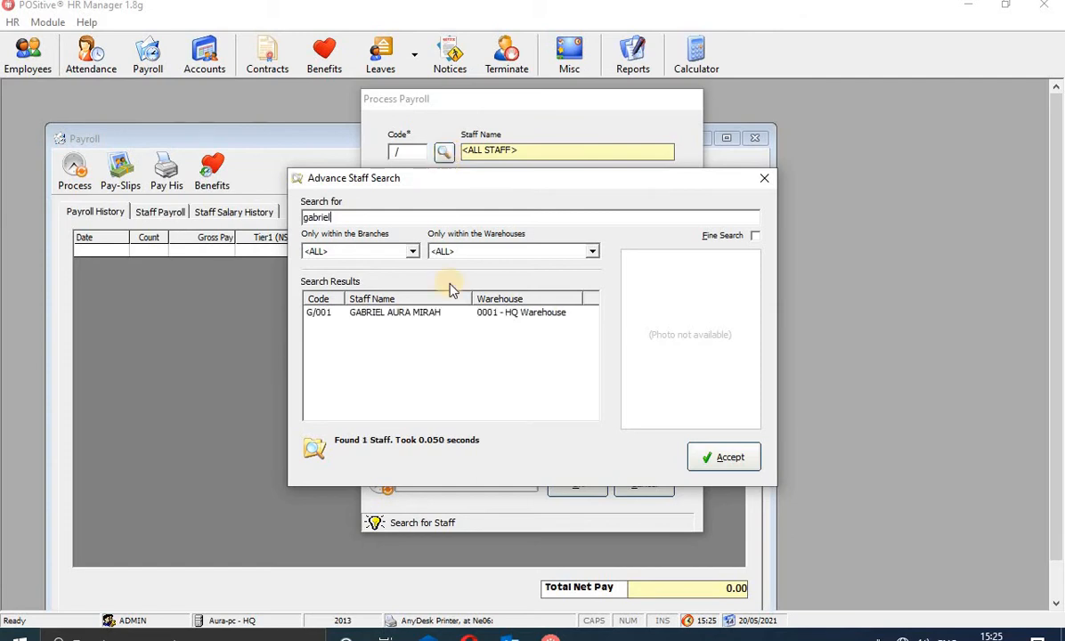
pyautogui.click(461, 317)
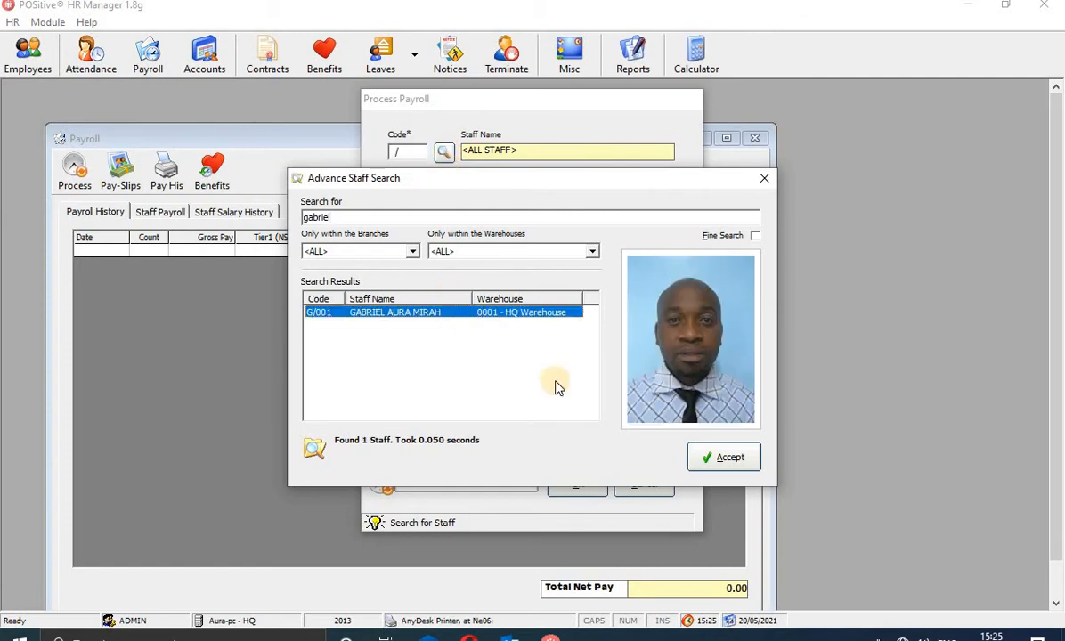
pyautogui.click(725, 461)
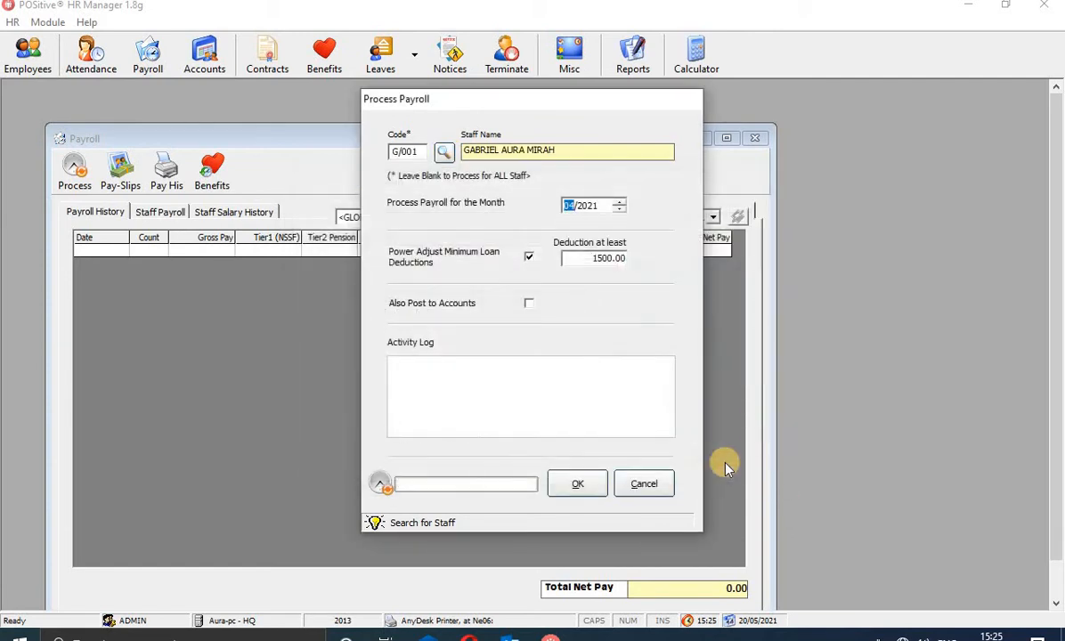
# Step: Enable Also Post to Accounts and process the employee's payroll for 04/2021, confirming the run
pyautogui.click(605, 212)
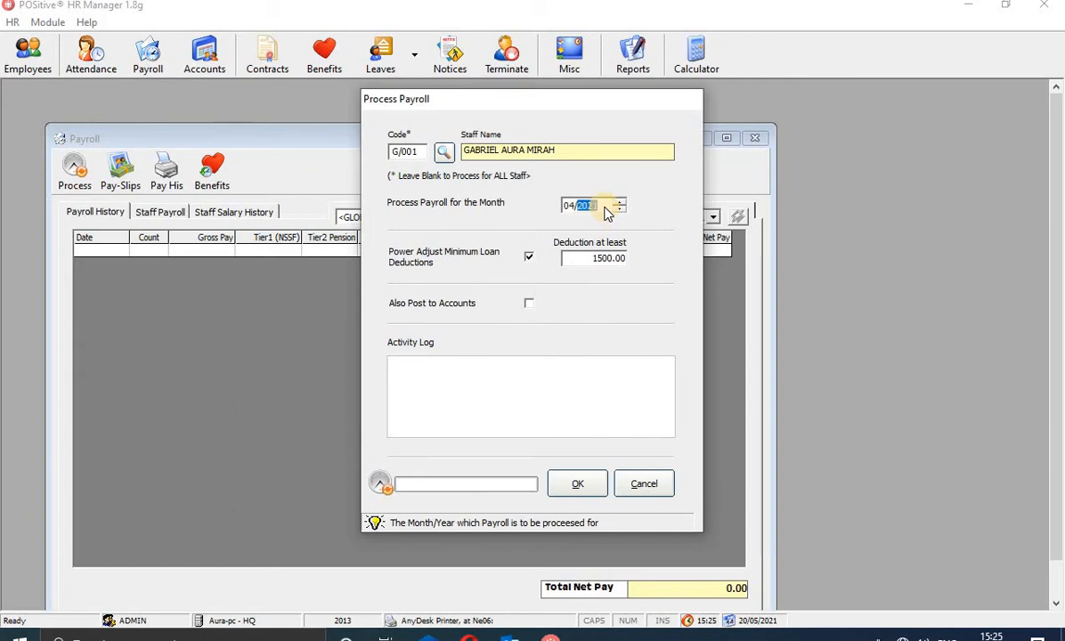
pyautogui.click(529, 304)
pyautogui.click(577, 484)
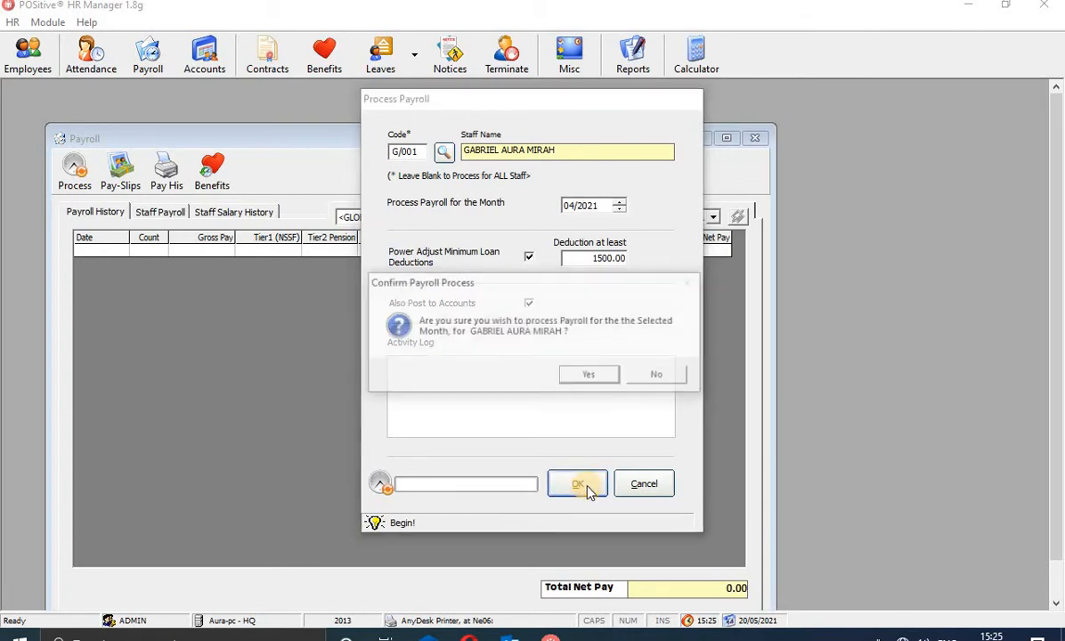
pyautogui.click(594, 375)
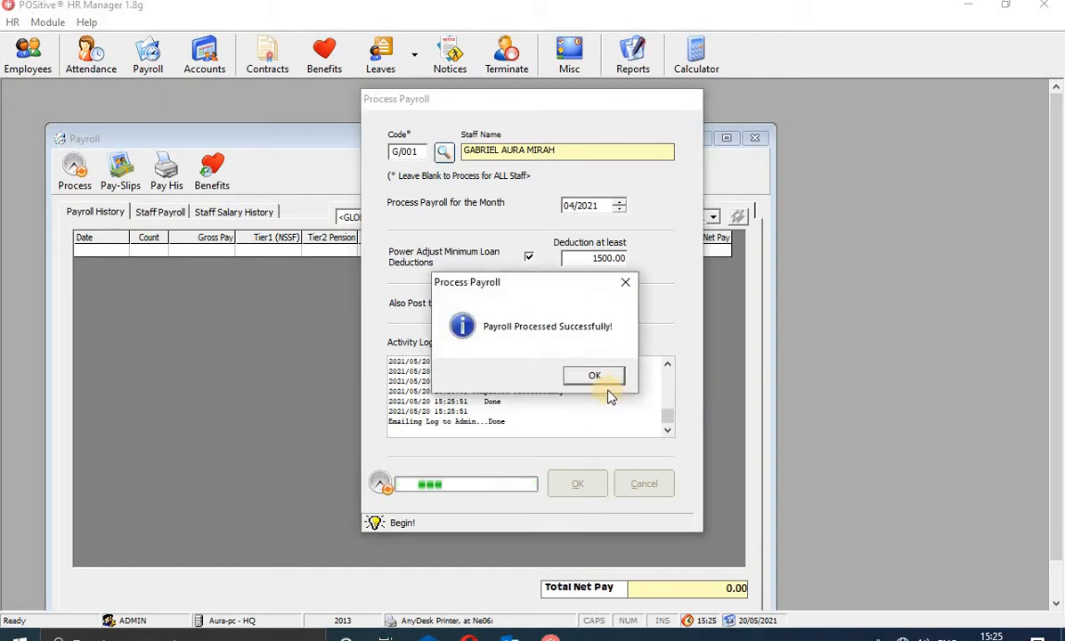
pyautogui.click(595, 377)
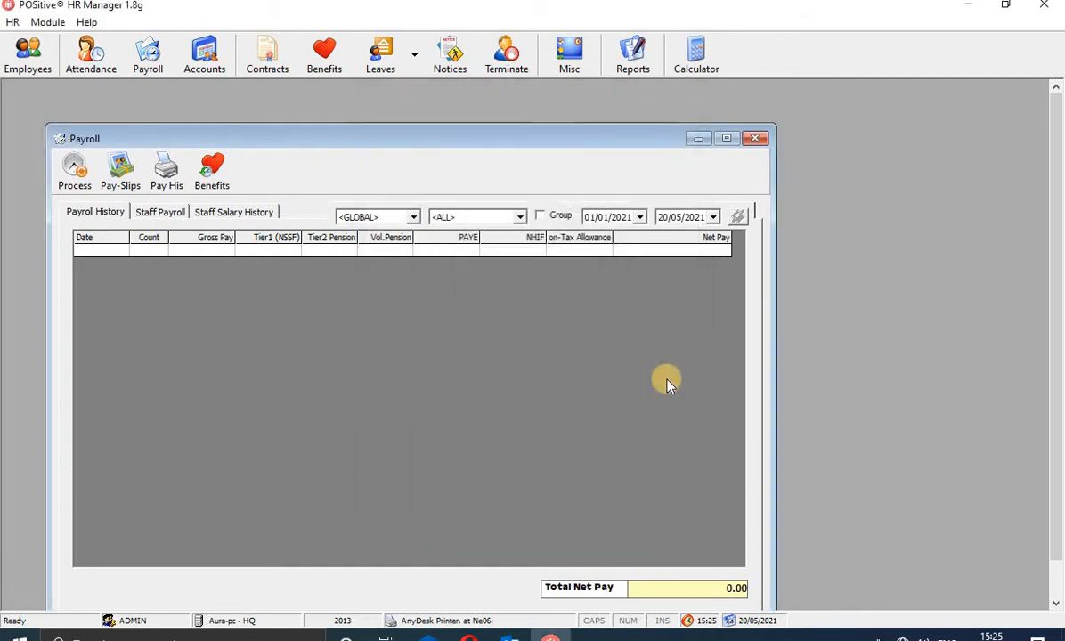
# Step: Switch to the Staff Payroll view and load the same employee by searching for the first name
pyautogui.click(171, 213)
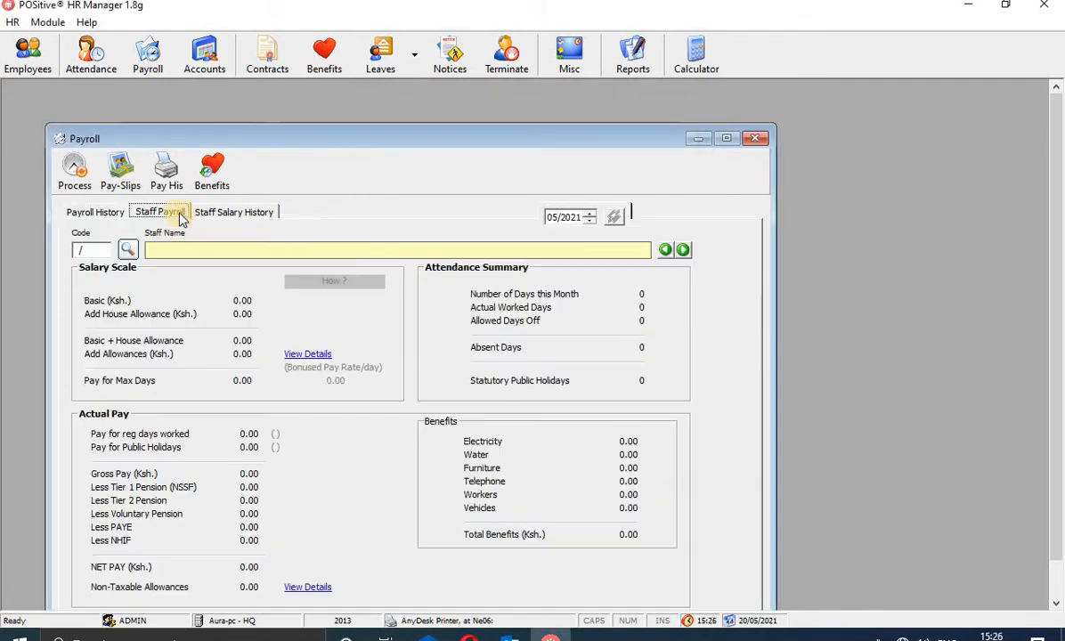
pyautogui.click(127, 250)
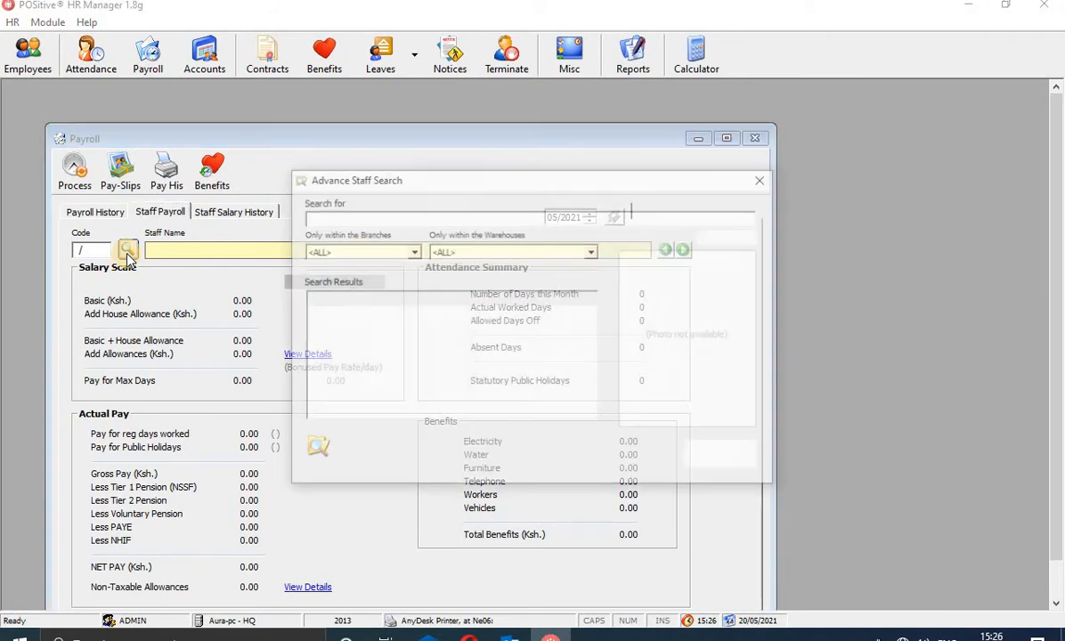
pyautogui.write('gabri')
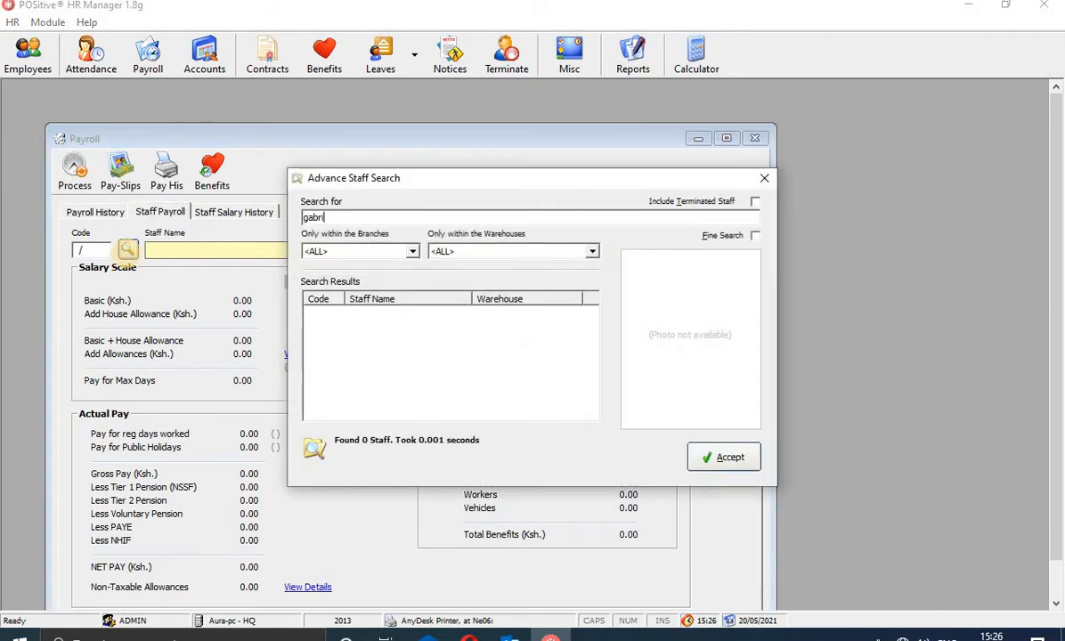
pyautogui.write('el')
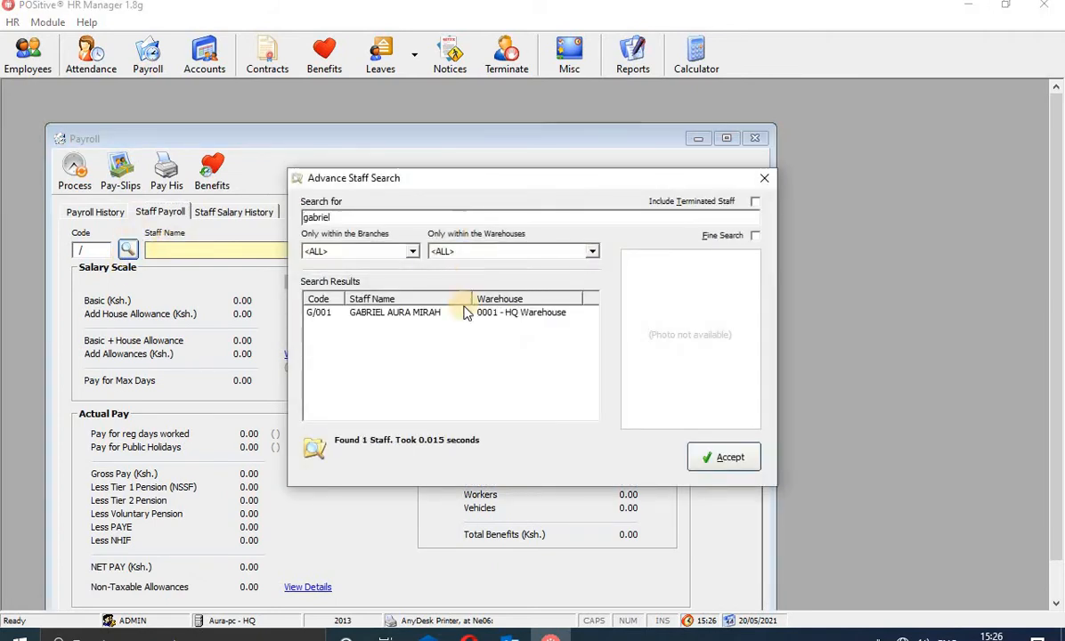
pyautogui.click(464, 313)
pyautogui.click(728, 458)
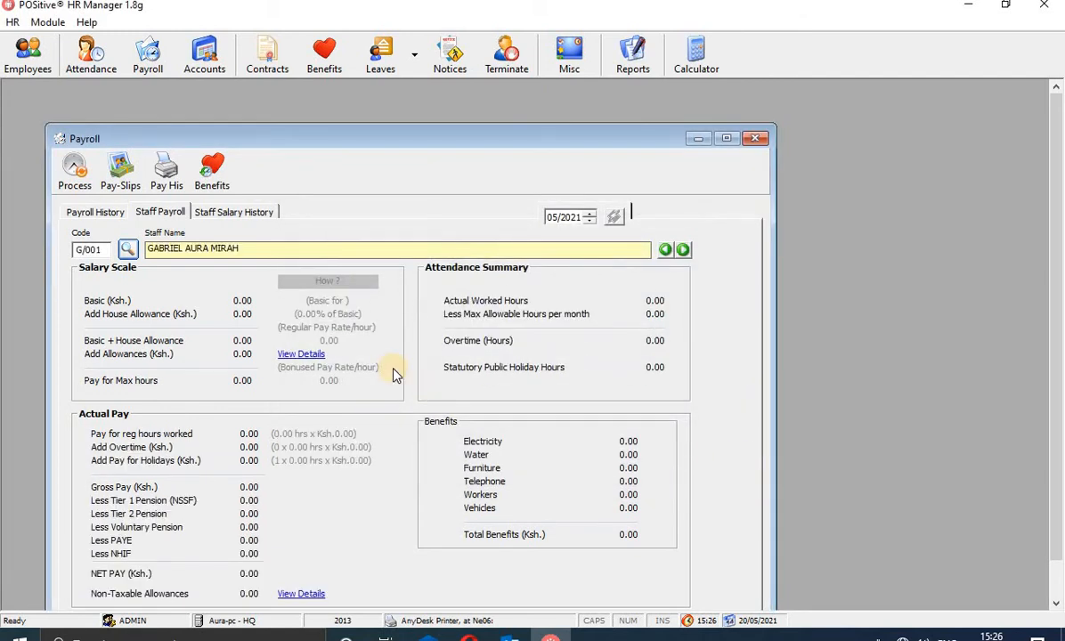
# Step: Check the employee's staff payroll for 04/2021, then close the payroll window
pyautogui.click(555, 220)
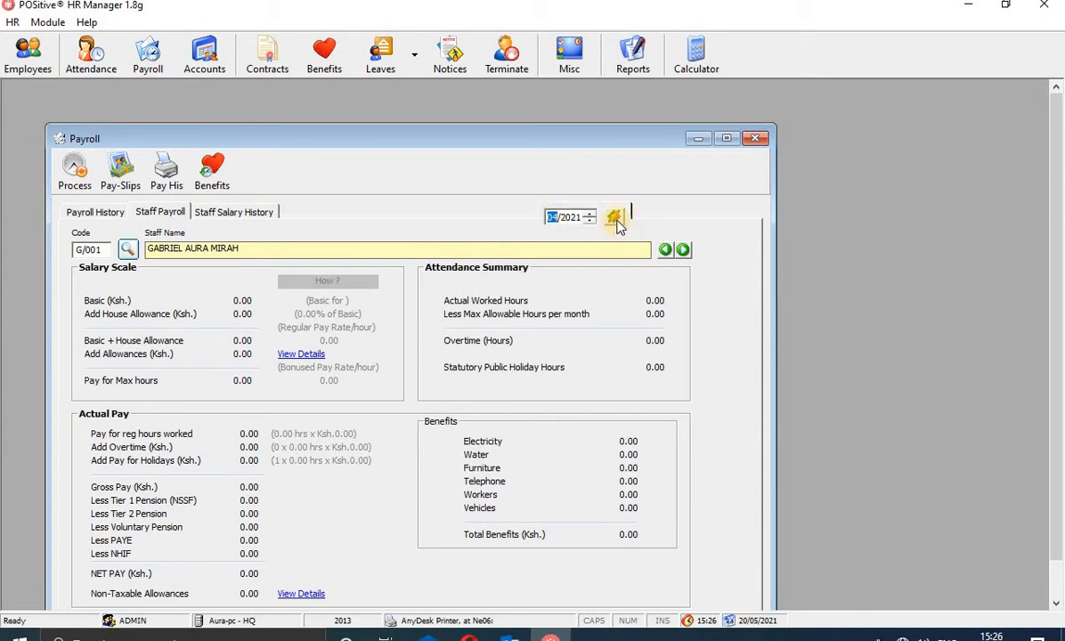
pyautogui.click(619, 223)
pyautogui.moveTo(1060, 210); pyautogui.dragTo(1059, 350)
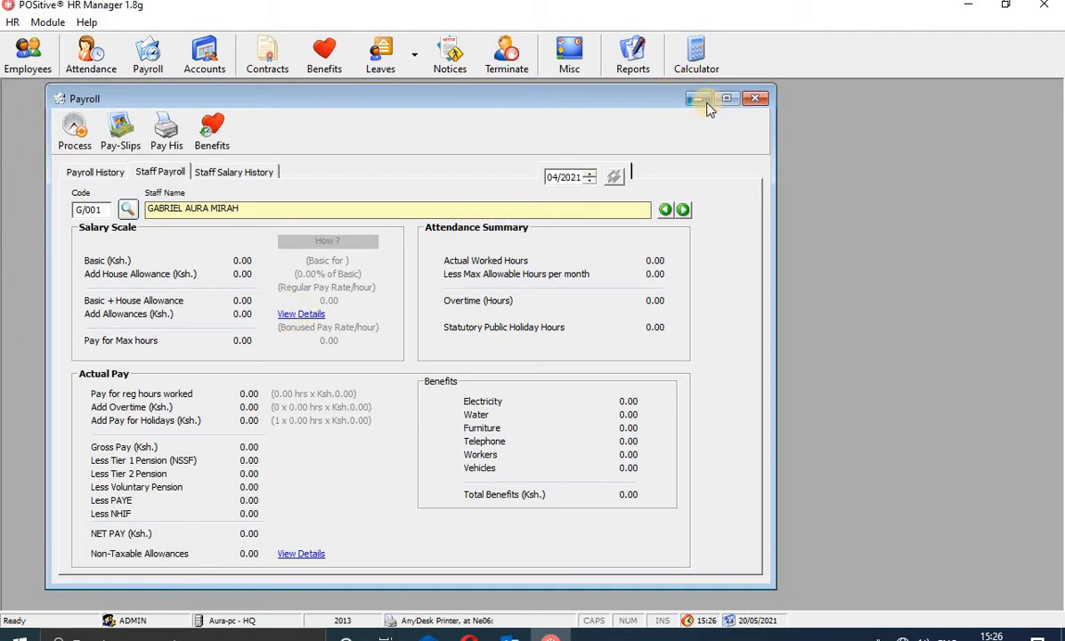
pyautogui.click(754, 99)
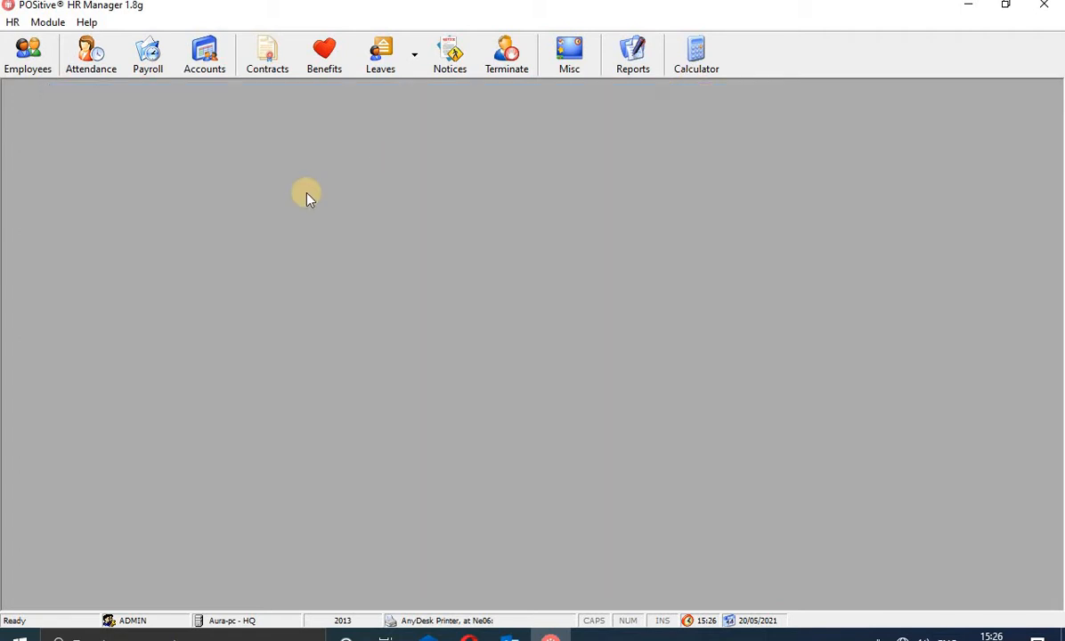
# Step: Open the Employees list, expand HQ and HQ Warehouse, and open the same employee's record for editing
pyautogui.click(28, 59)
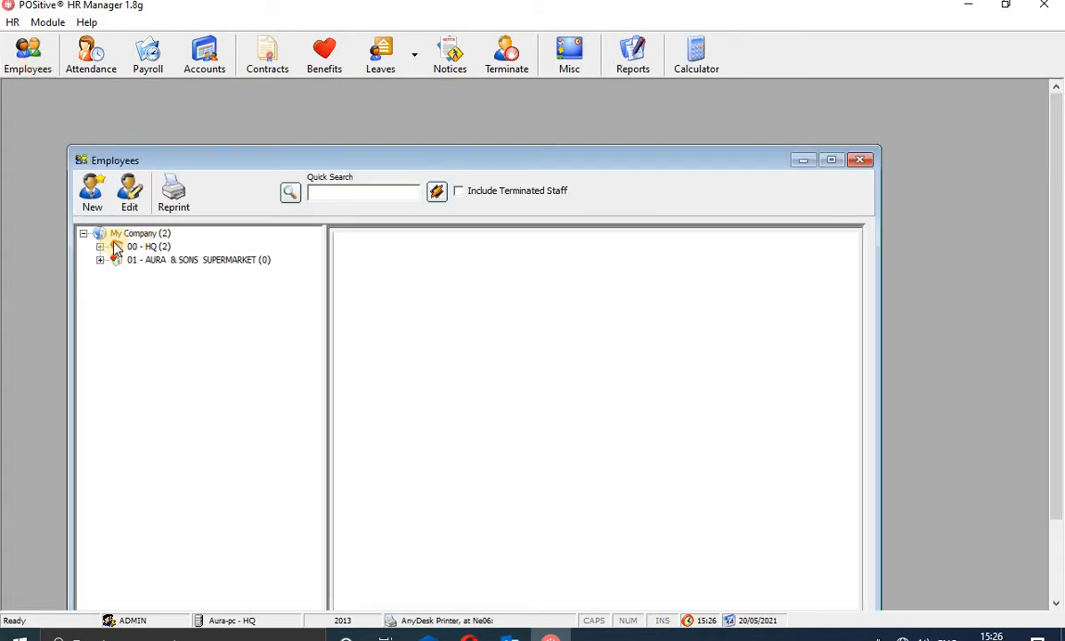
pyautogui.click(100, 247)
pyautogui.click(117, 260)
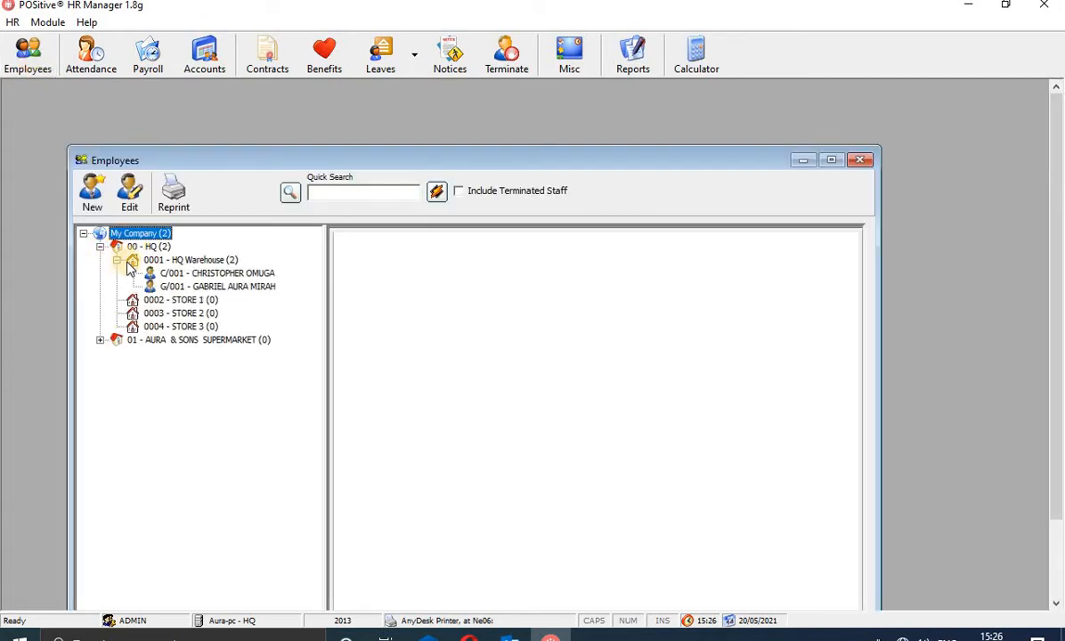
pyautogui.click(205, 287)
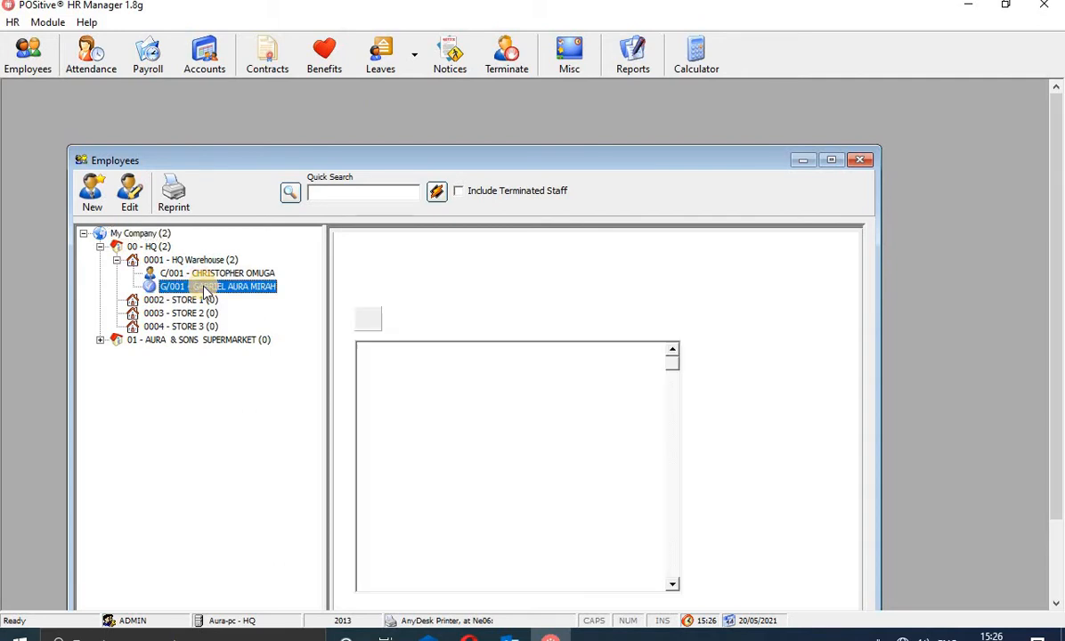
pyautogui.click(132, 200)
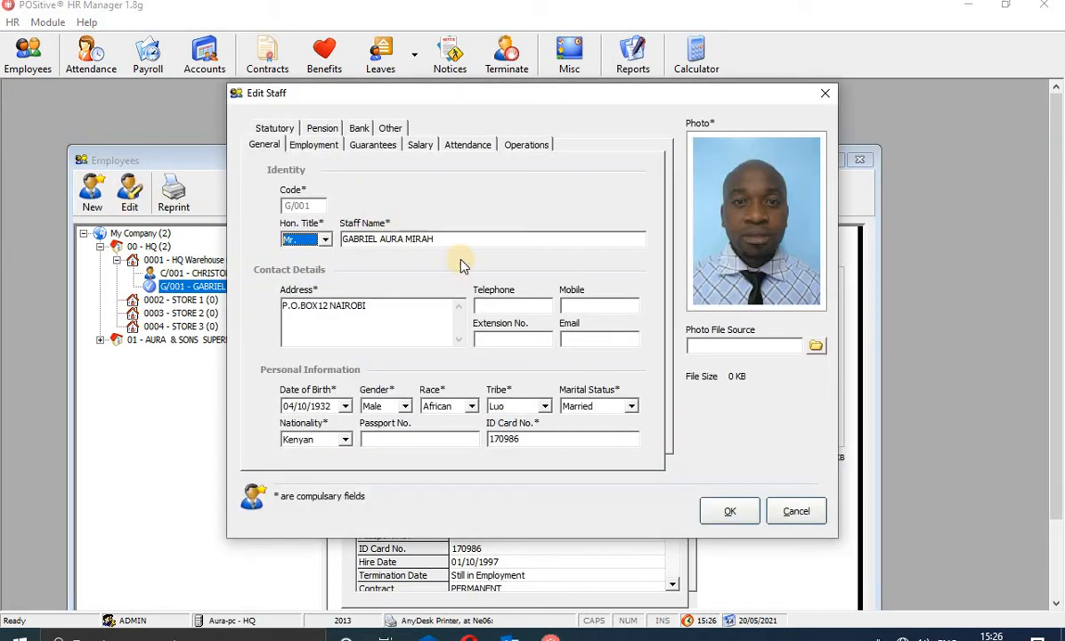
# Step: Enable Process Payroll in the employee's salary details, save the record, and close the Employees list
pyautogui.click(426, 153)
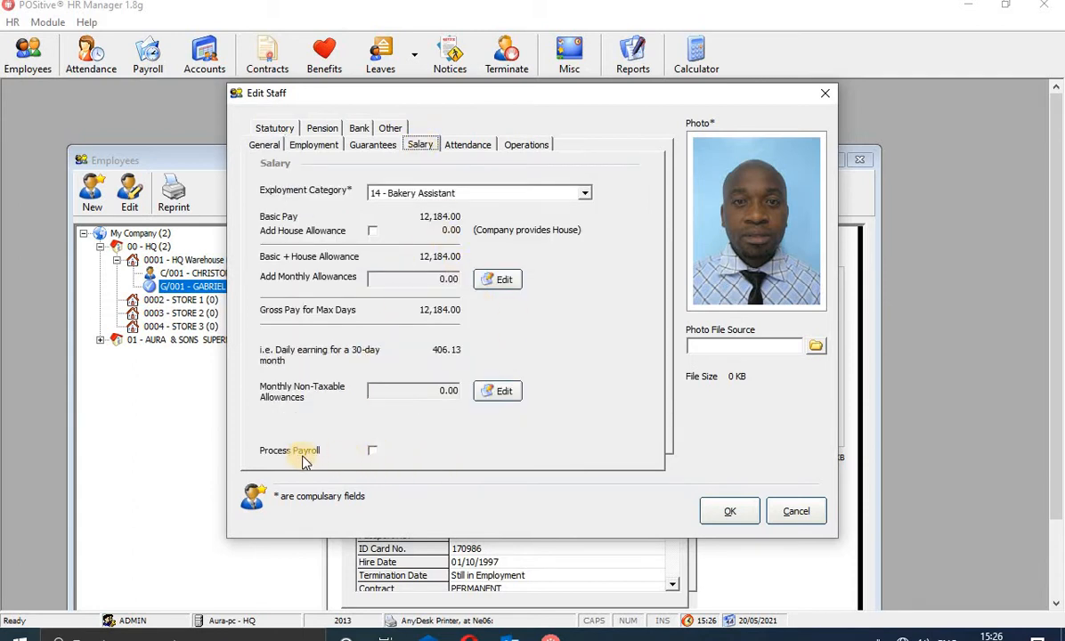
pyautogui.click(373, 453)
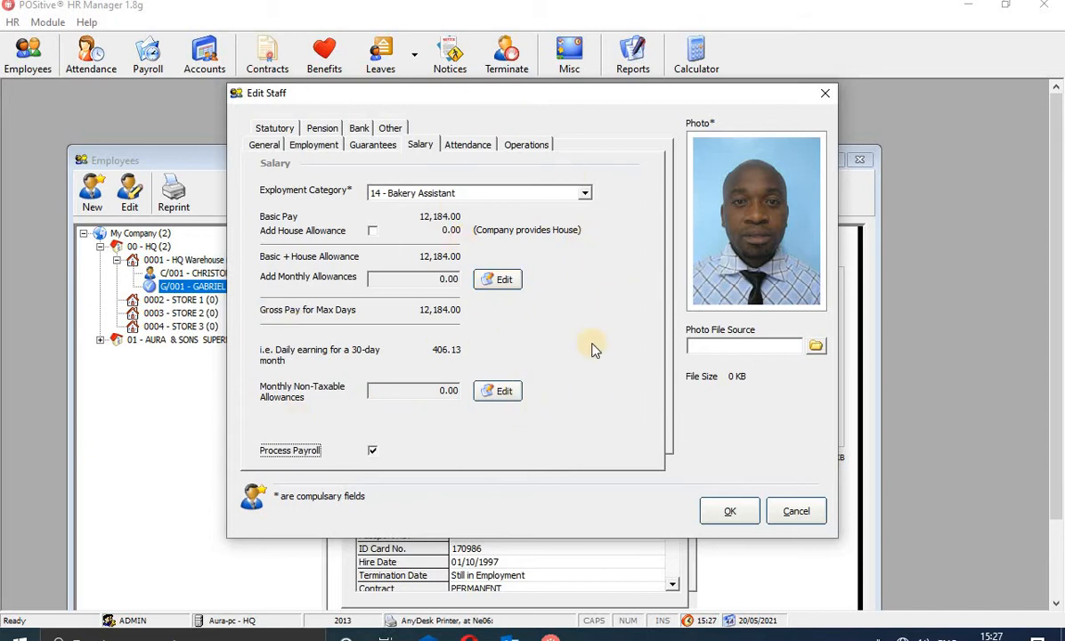
pyautogui.click(730, 512)
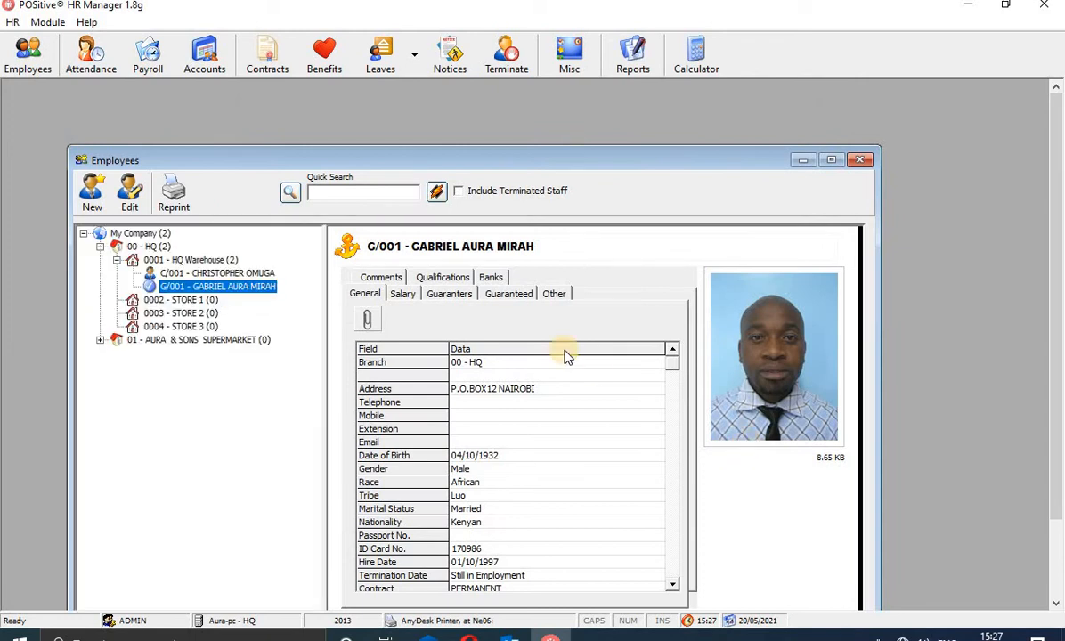
pyautogui.click(860, 161)
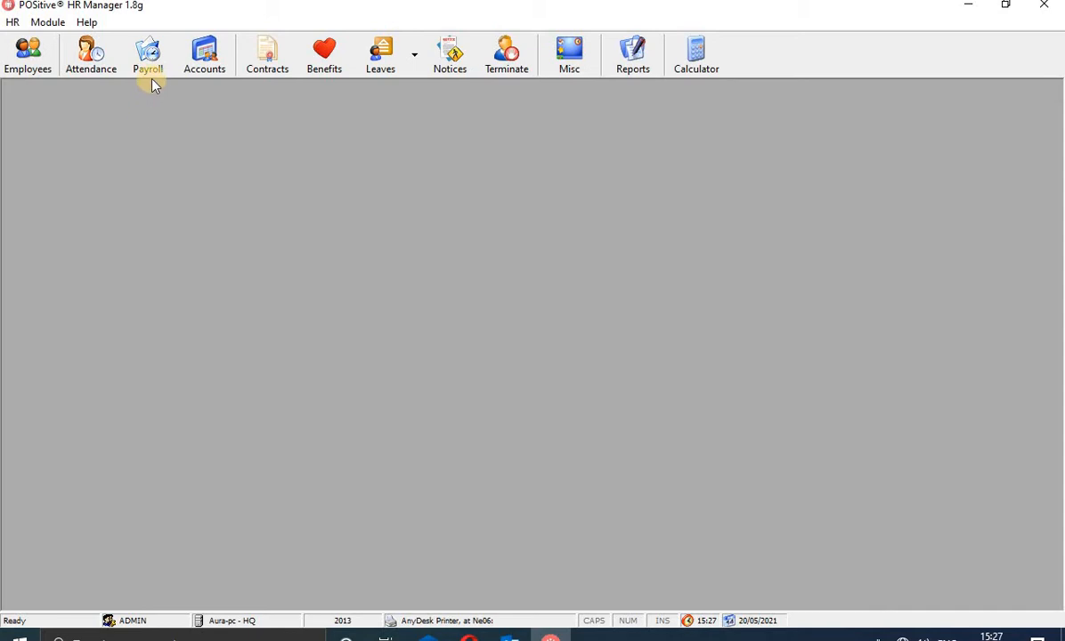
# Step: Open the Monthly Attendance Summary and load the same employee by searching for part of the first name
pyautogui.click(108, 63)
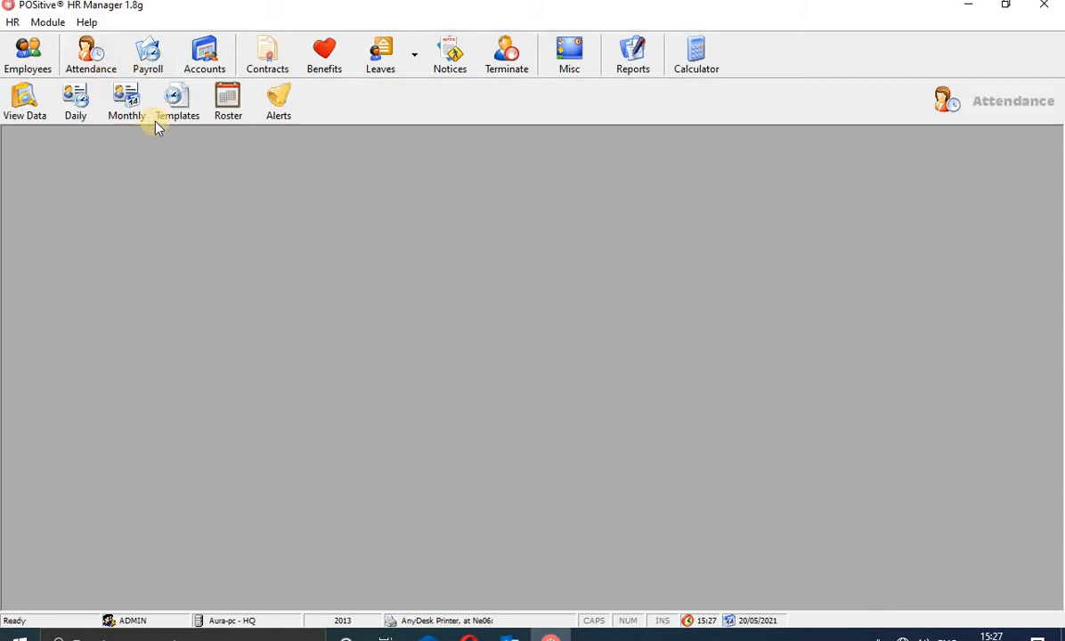
pyautogui.click(126, 105)
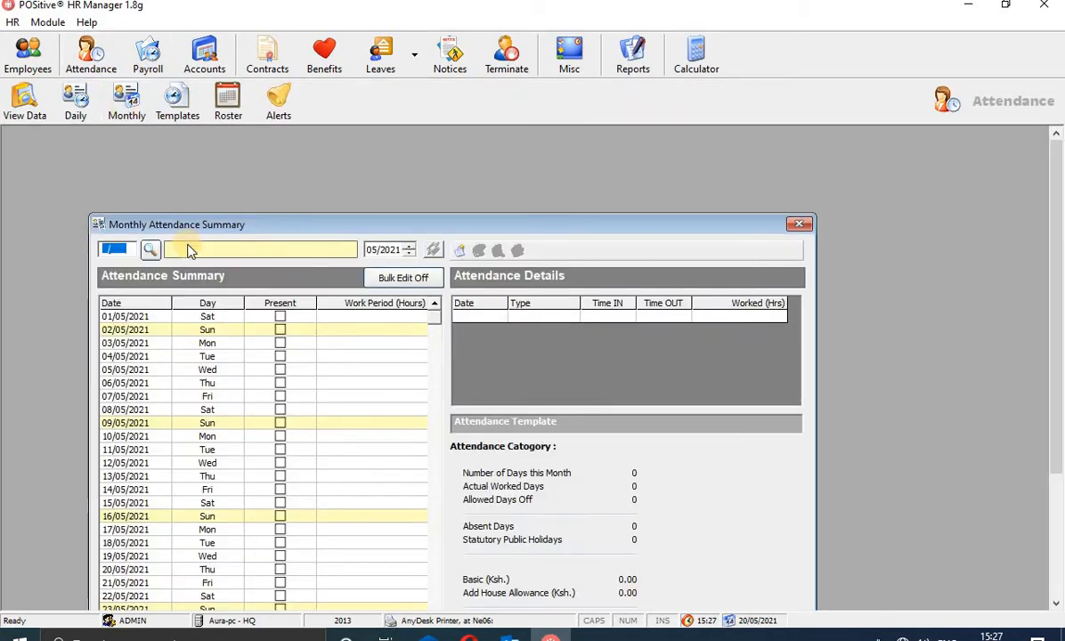
pyautogui.click(150, 252)
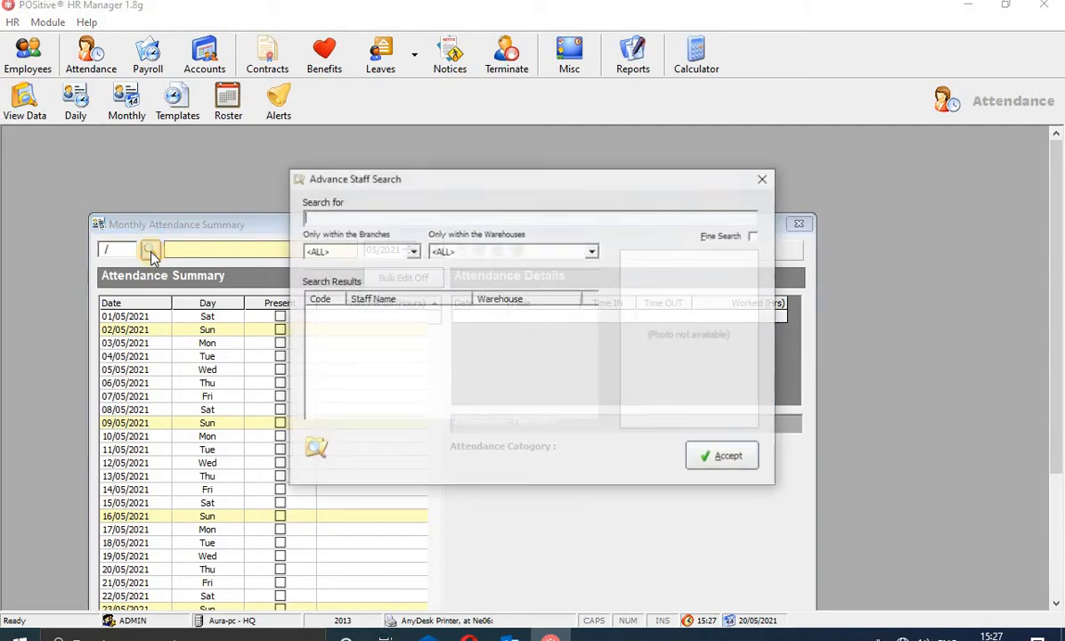
pyautogui.press('Return')
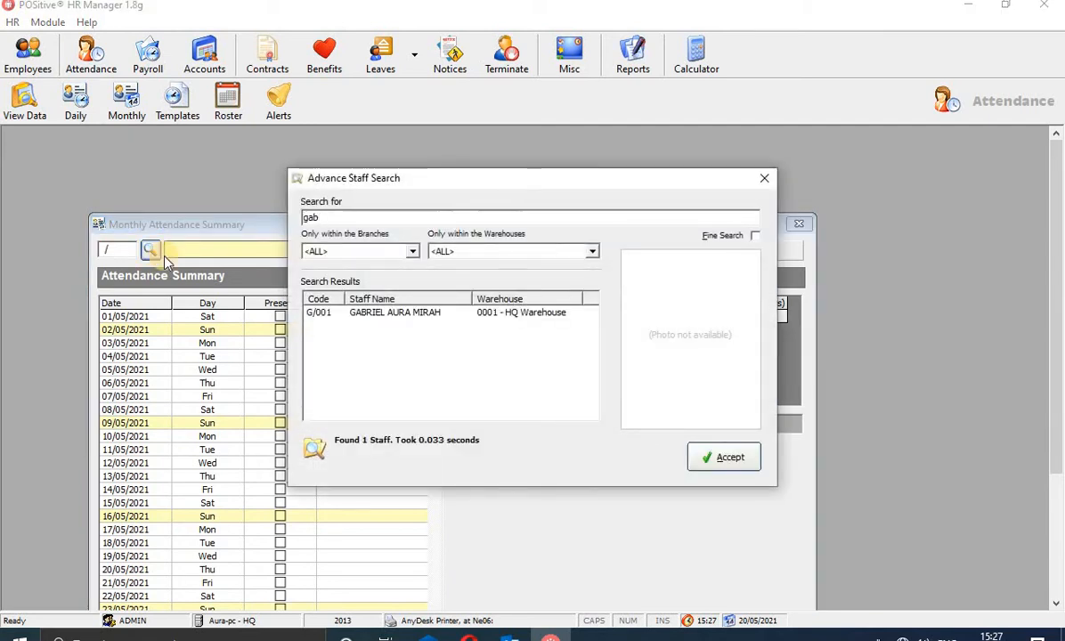
pyautogui.click(410, 311)
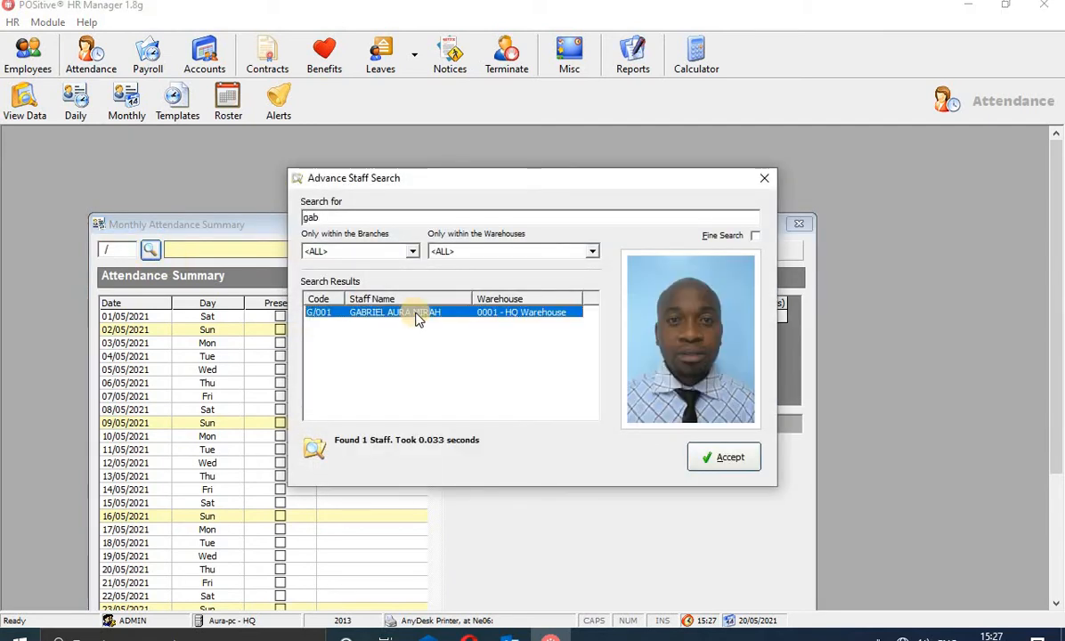
pyautogui.click(723, 458)
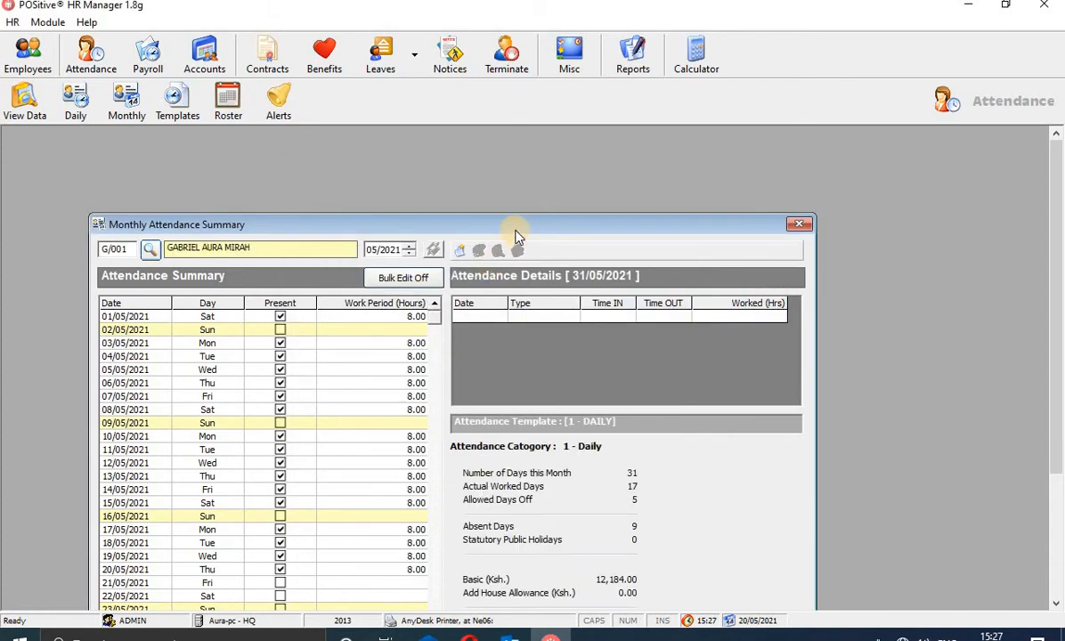
# Step: Set the attendance month to 04/2021 and load that month's attendance for the employee
pyautogui.moveTo(515, 230); pyautogui.dragTo(526, 174)
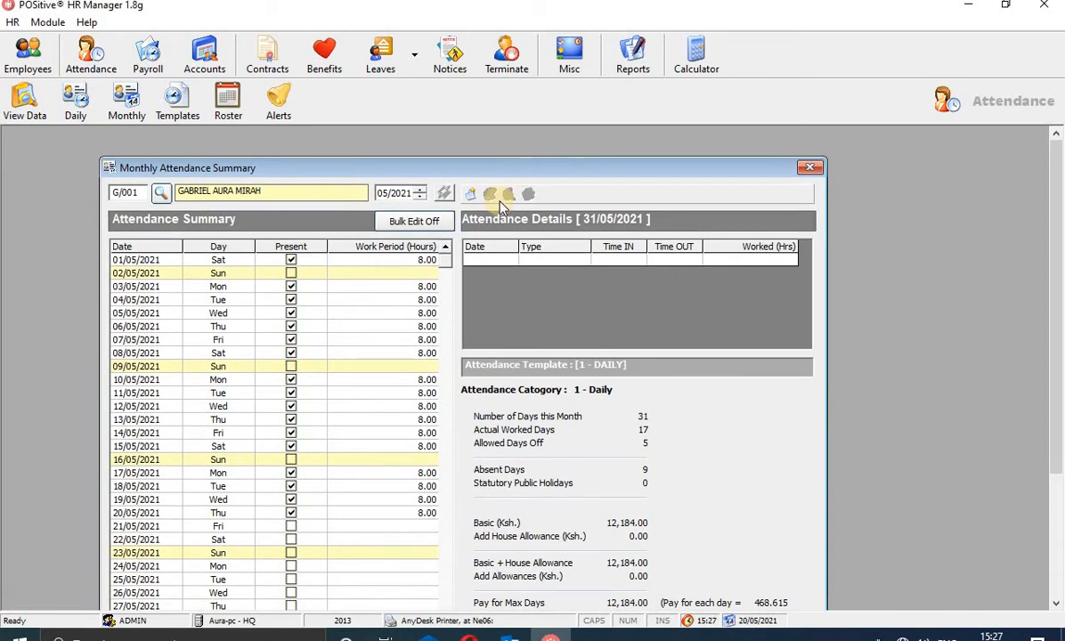
pyautogui.moveTo(349, 301); pyautogui.dragTo(416, 245)
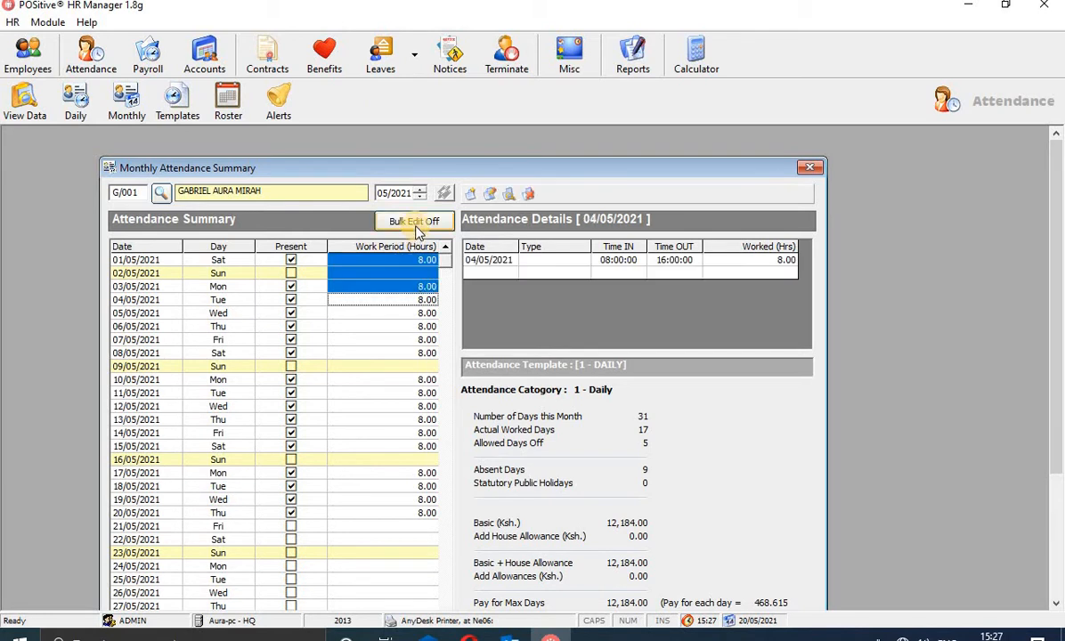
pyautogui.click(387, 198)
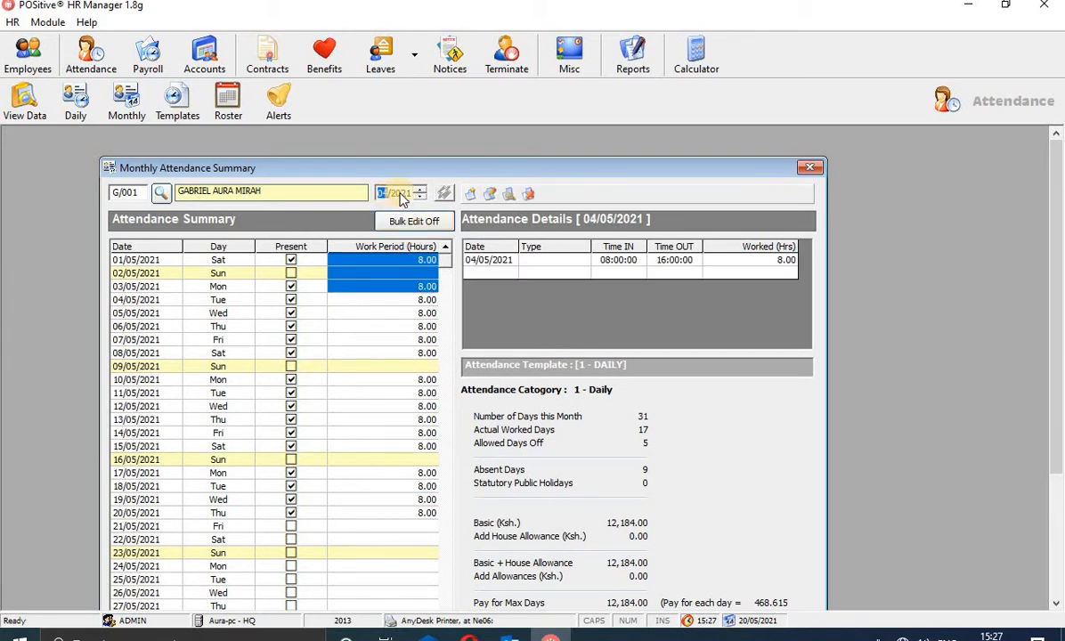
pyautogui.press('Down')
pyautogui.click(444, 193)
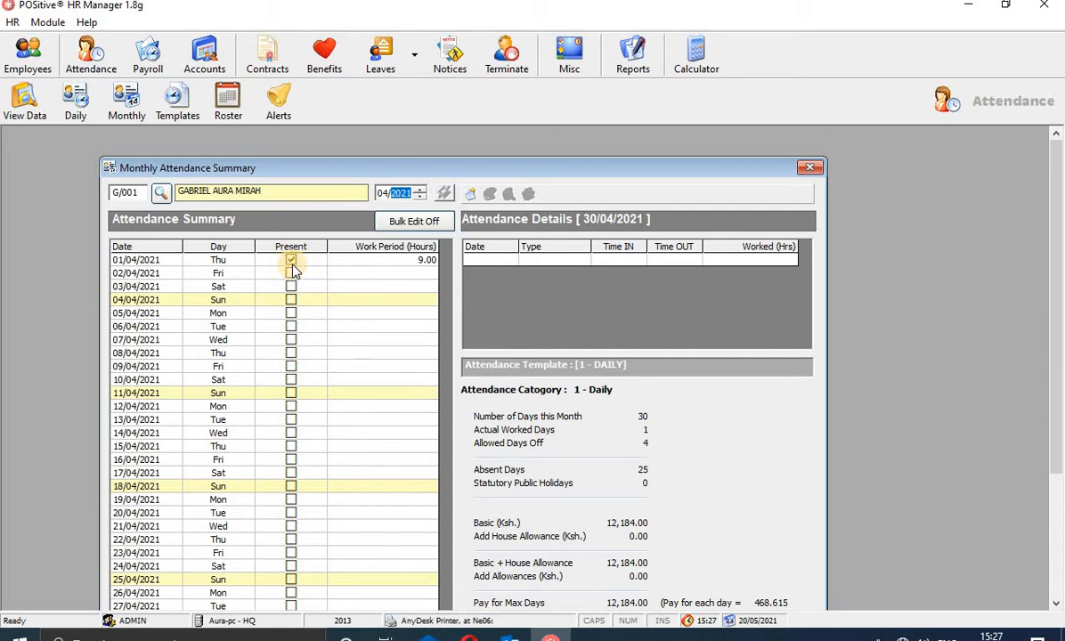
# Step: Turn on bulk editing, mark every day of 04/2021 as present, apply the bulk update, and close the report and attendance summary
pyautogui.click(414, 221)
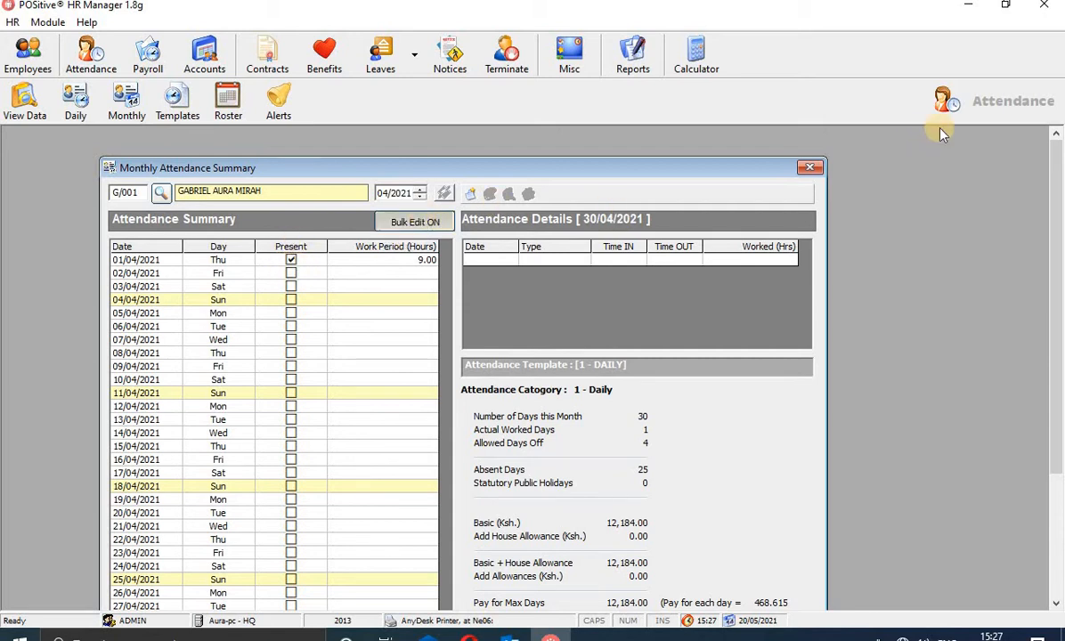
pyautogui.moveTo(1053, 281); pyautogui.dragTo(748, 373)
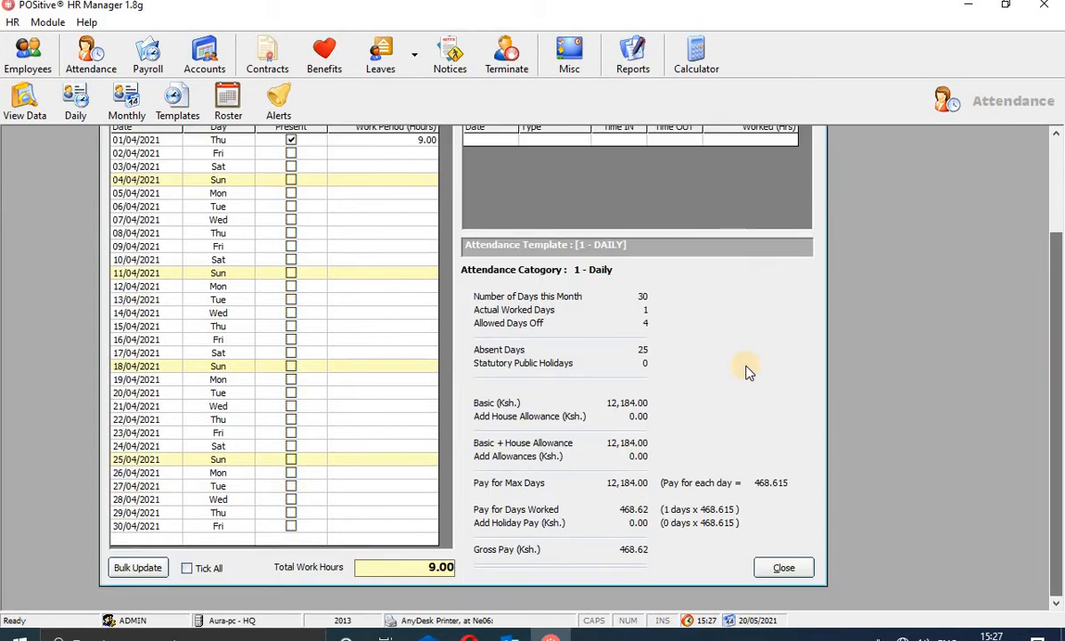
pyautogui.click(187, 569)
pyautogui.click(148, 571)
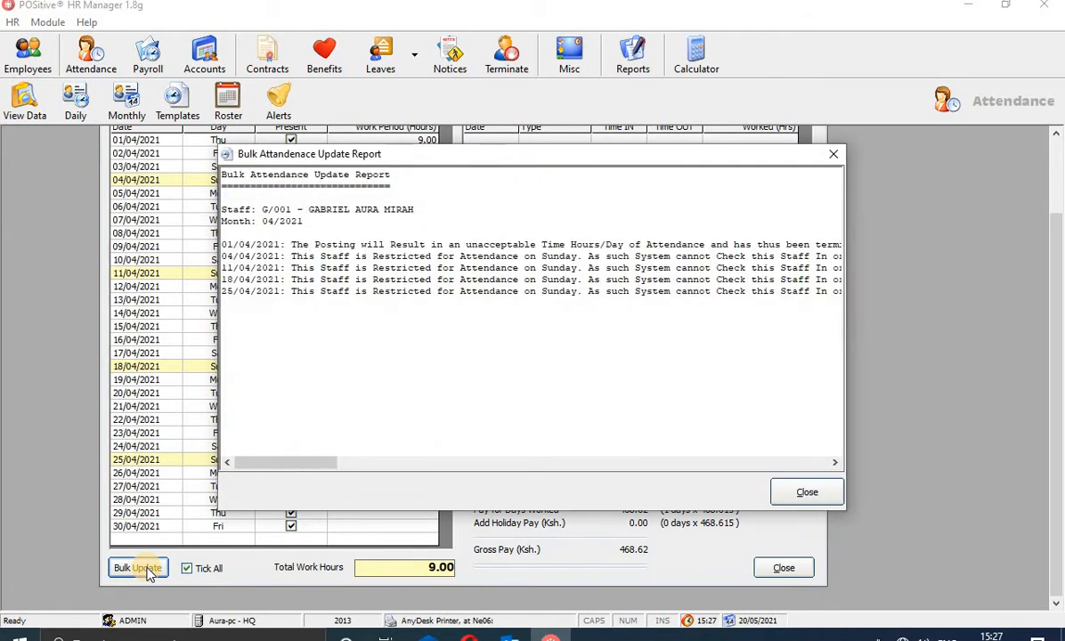
pyautogui.click(829, 498)
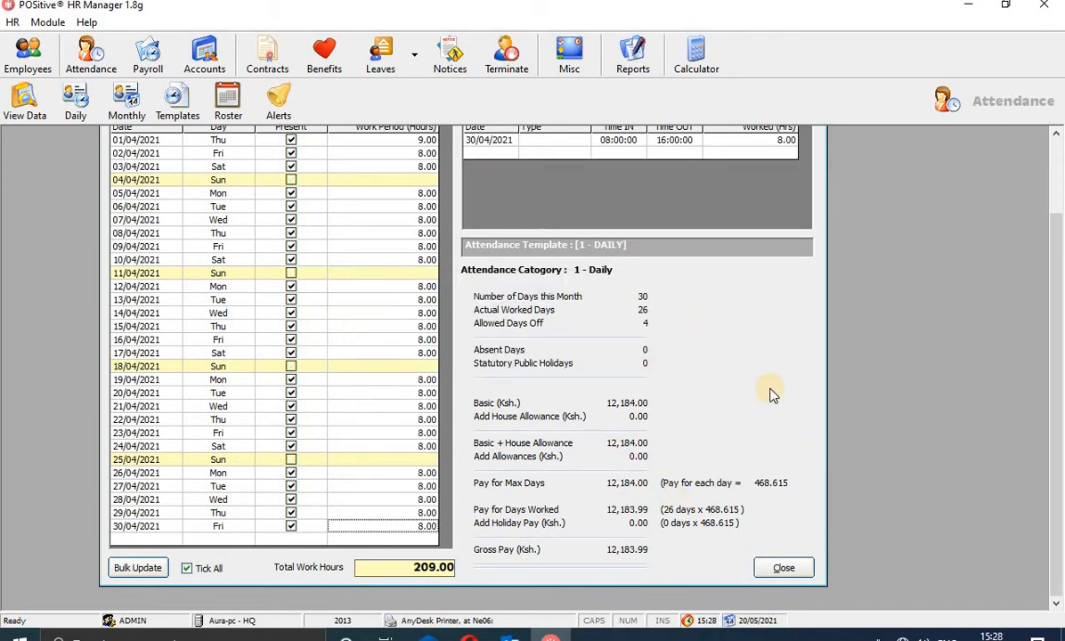
pyautogui.moveTo(1056, 233); pyautogui.dragTo(1056, 137)
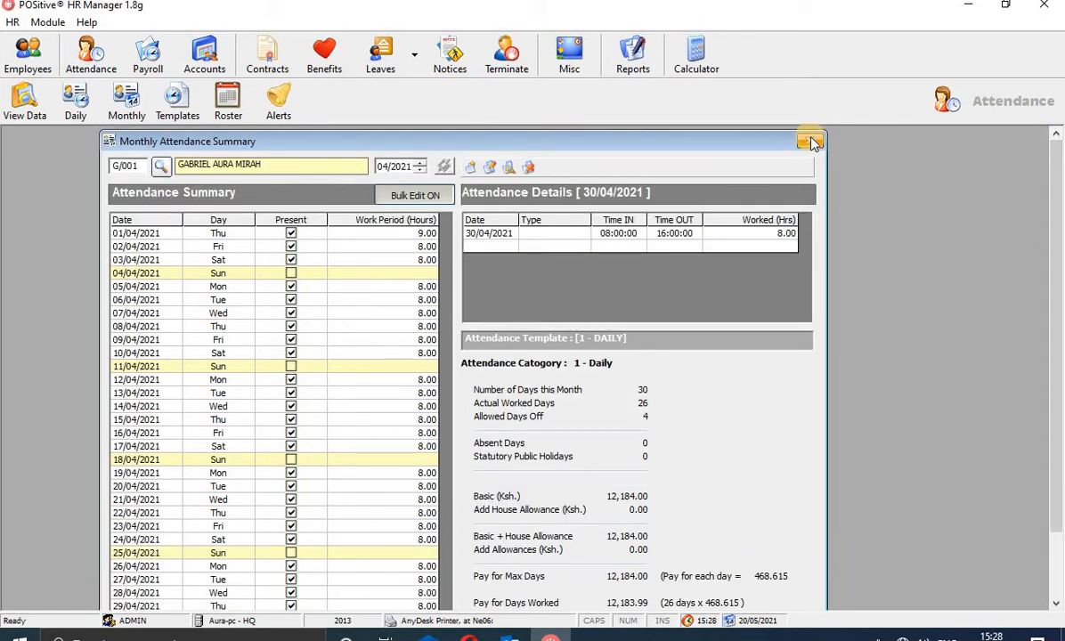
pyautogui.click(810, 141)
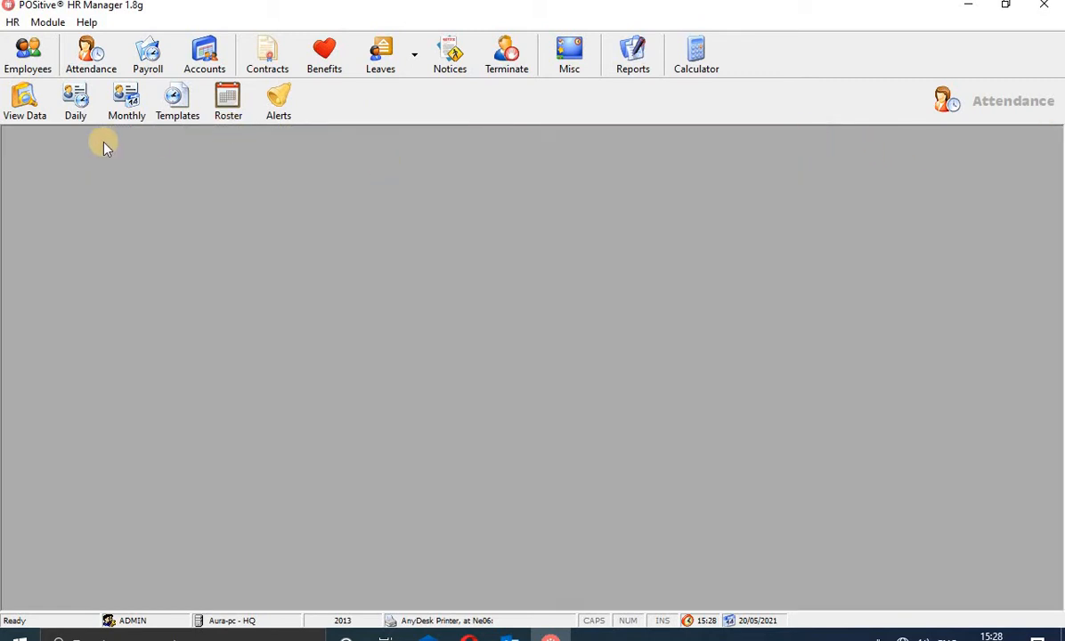
# Step: Open payroll processing in the Payroll module and load the employee by searching for the first name
pyautogui.click(152, 56)
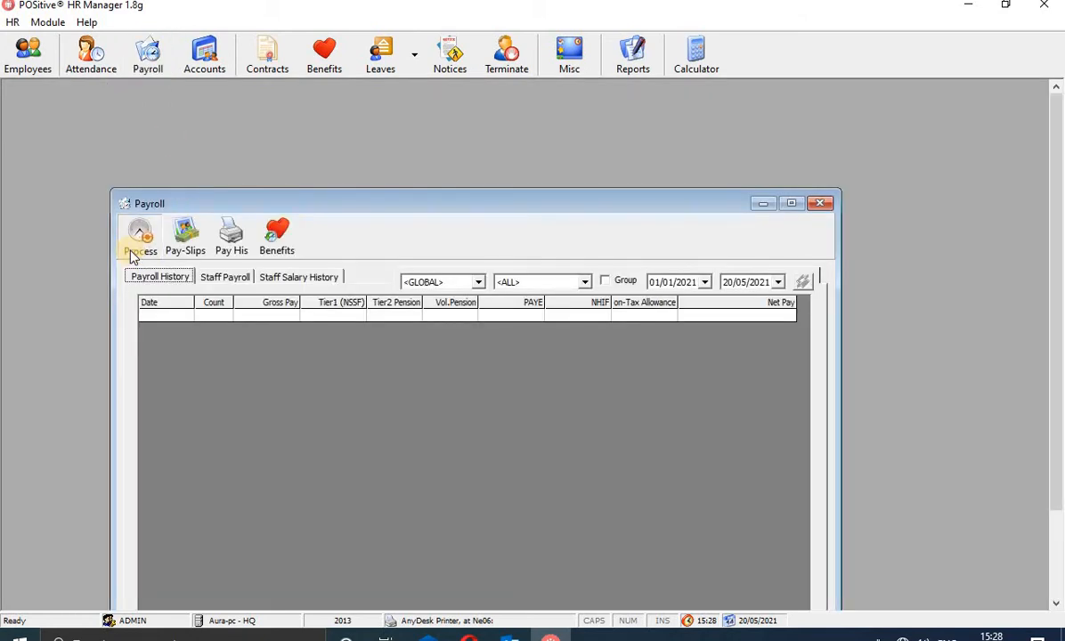
pyautogui.click(132, 253)
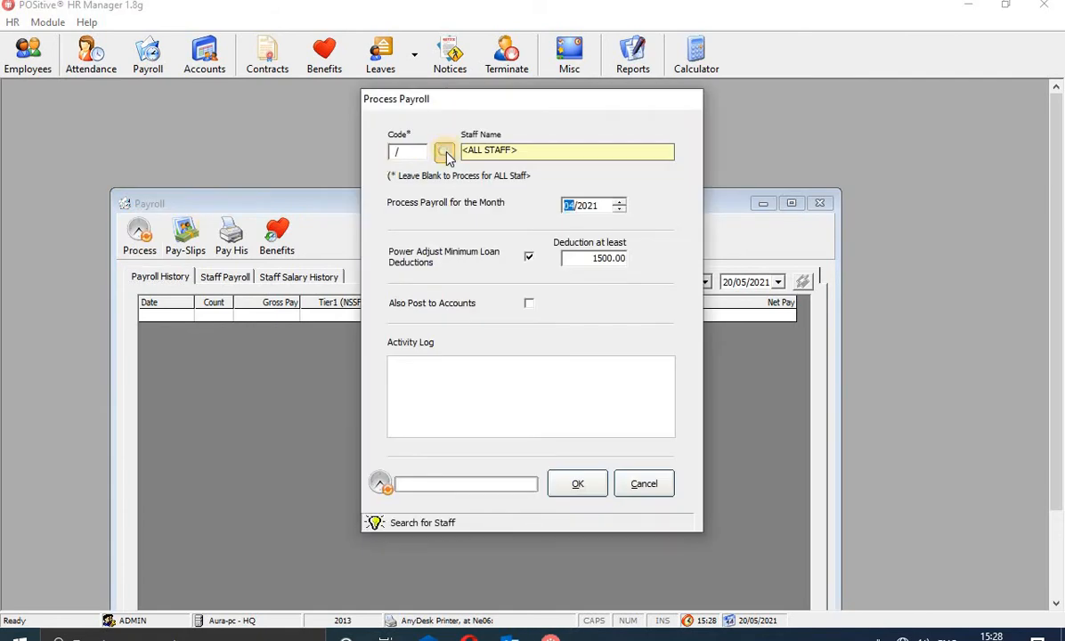
pyautogui.click(445, 153)
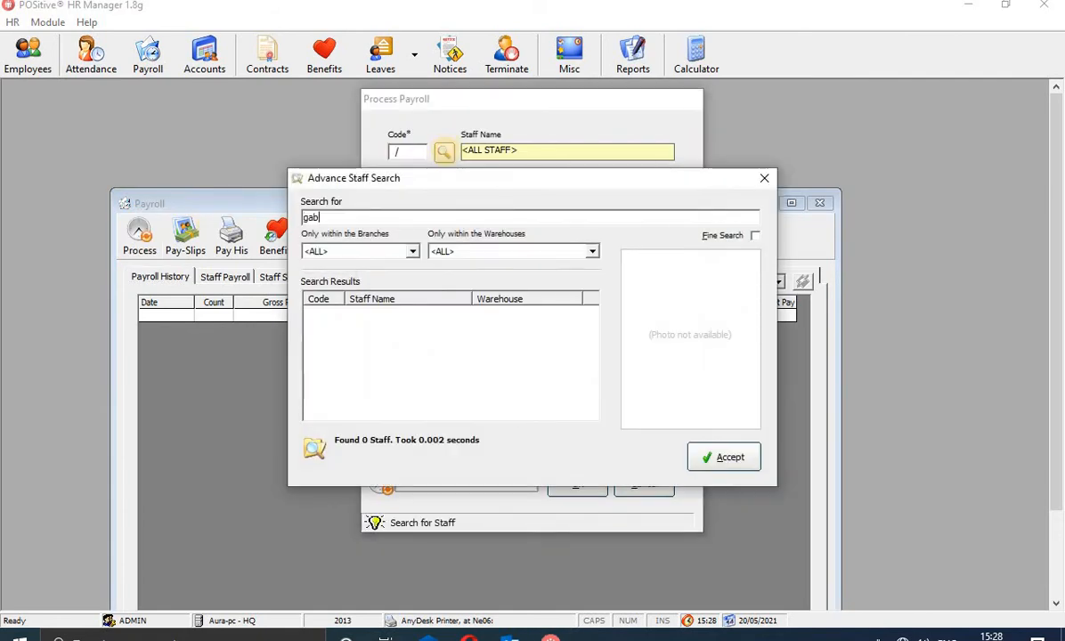
pyautogui.write('gabriel')
pyautogui.press('Return')
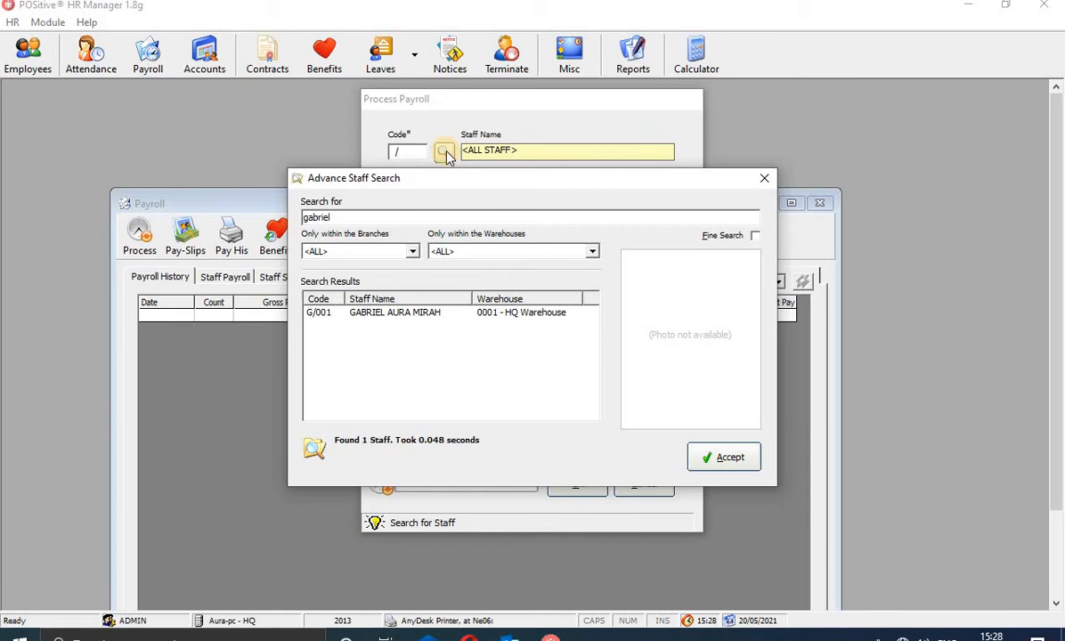
pyautogui.click(443, 315)
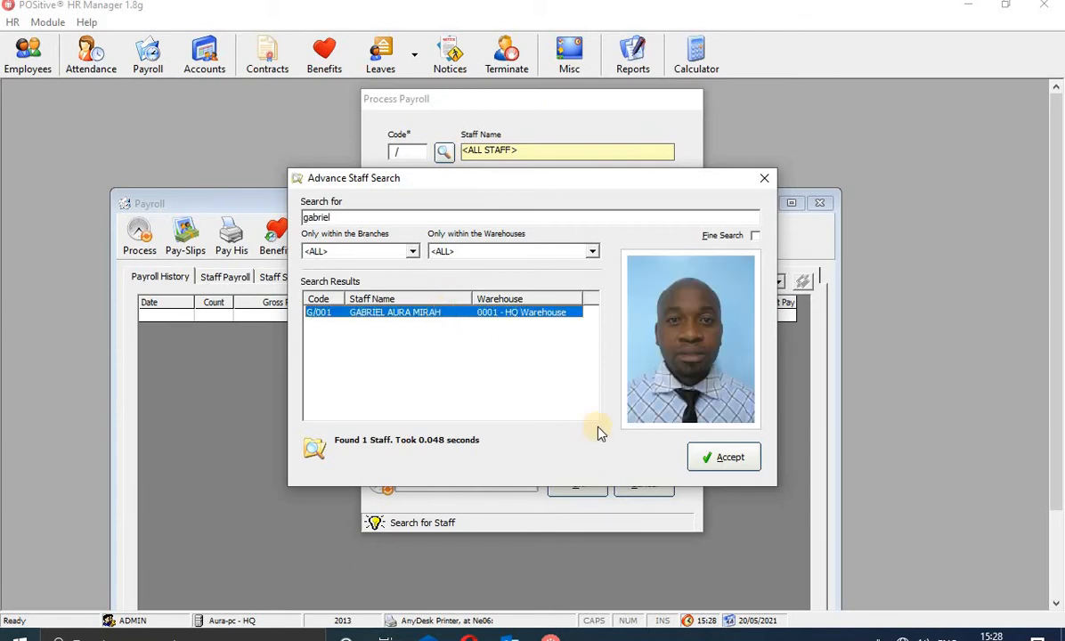
pyautogui.click(723, 457)
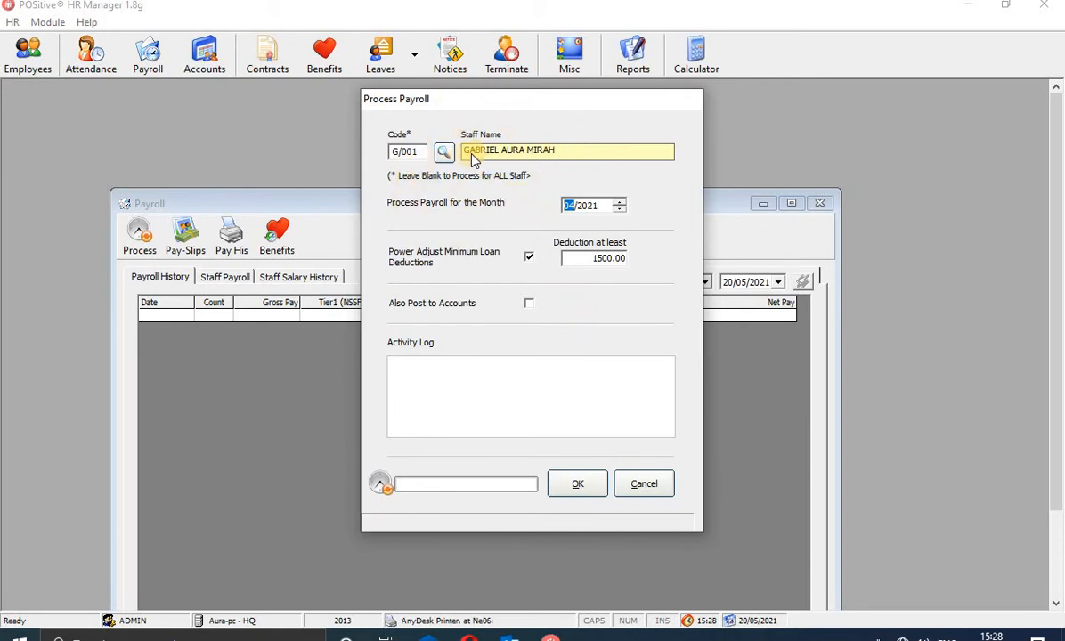
# Step: Enable Also Post to Accounts and process the employee's payroll for 04/2021
pyautogui.click(530, 306)
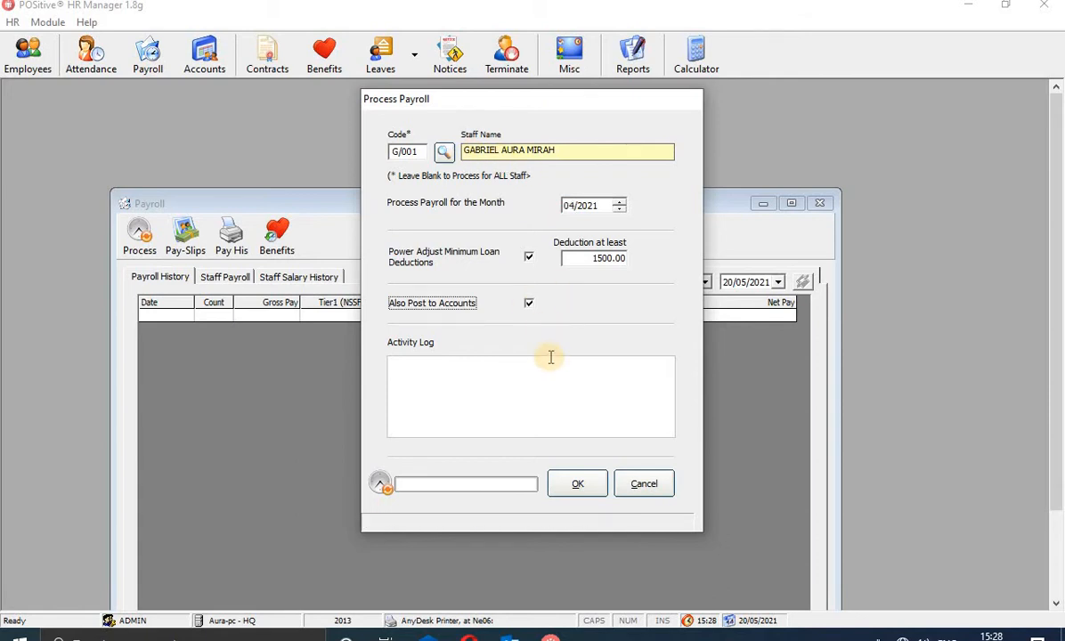
pyautogui.click(584, 484)
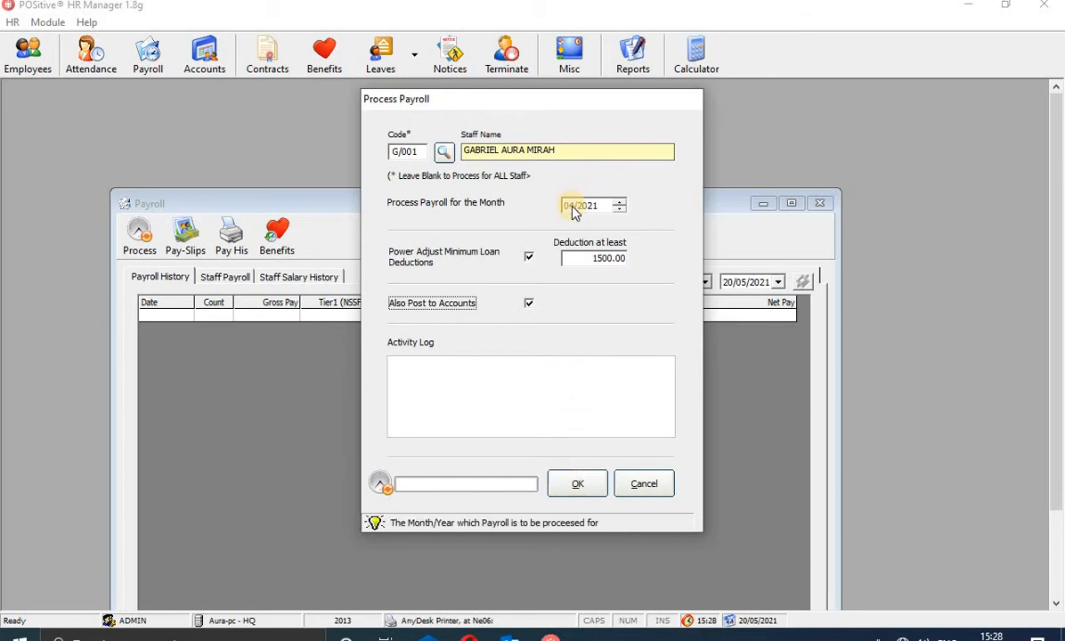
pyautogui.click(581, 488)
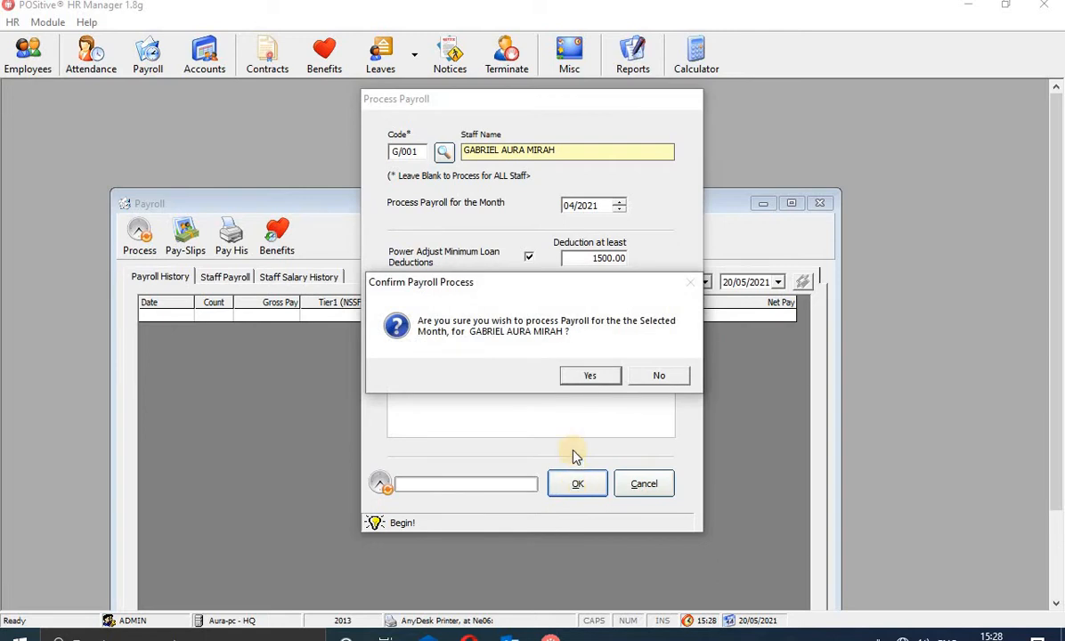
pyautogui.click(595, 376)
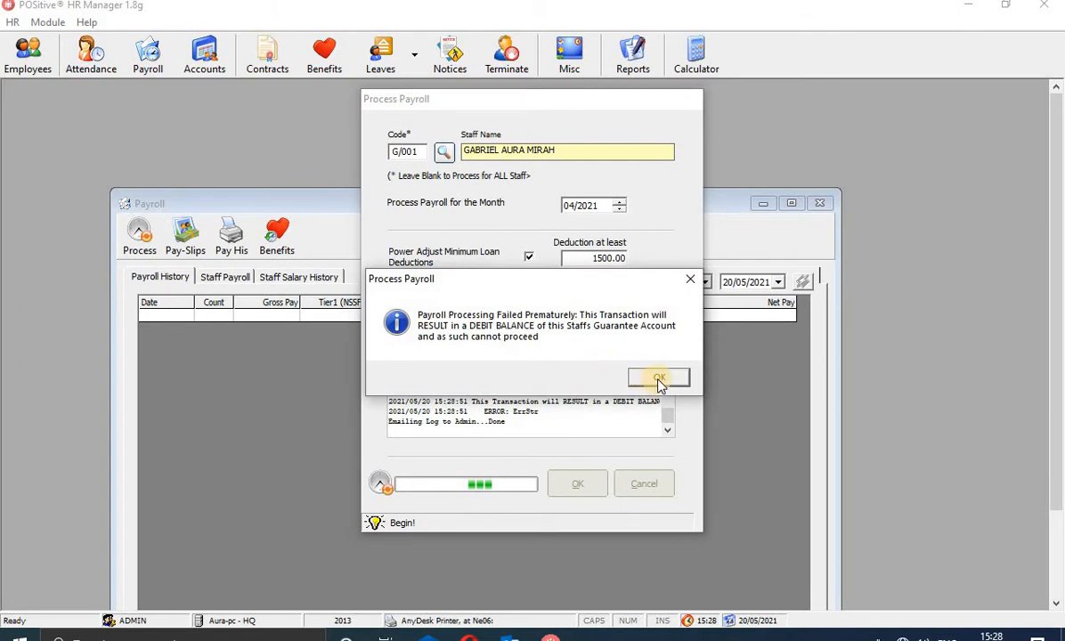
pyautogui.click(659, 380)
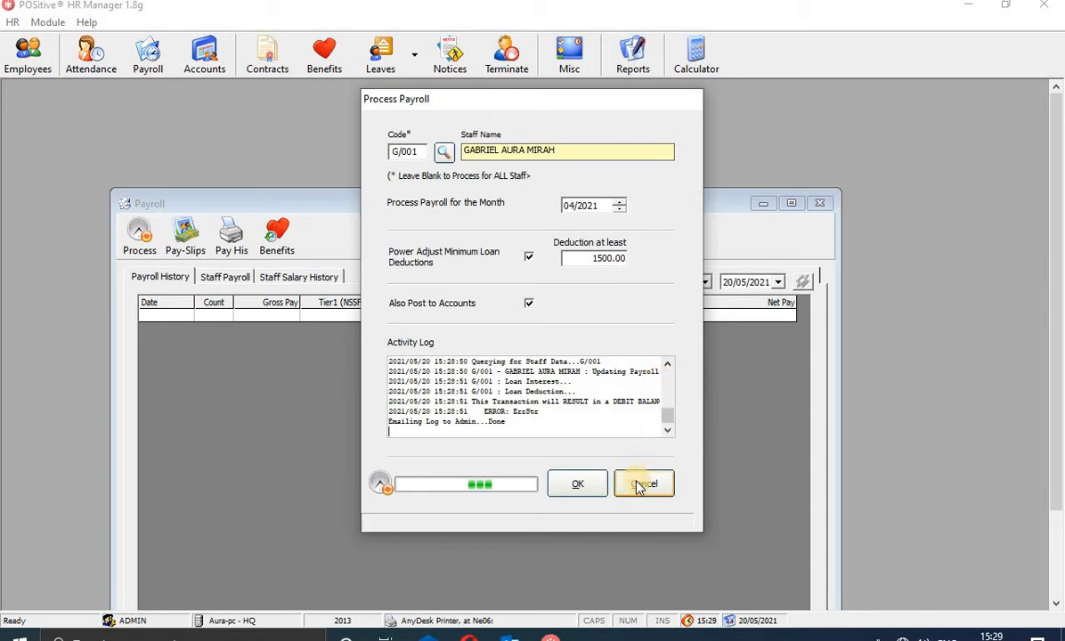
# Step: Try to process the 04/2021 payroll again, decline redoing it, and close the Process Payroll dialog
pyautogui.click(577, 490)
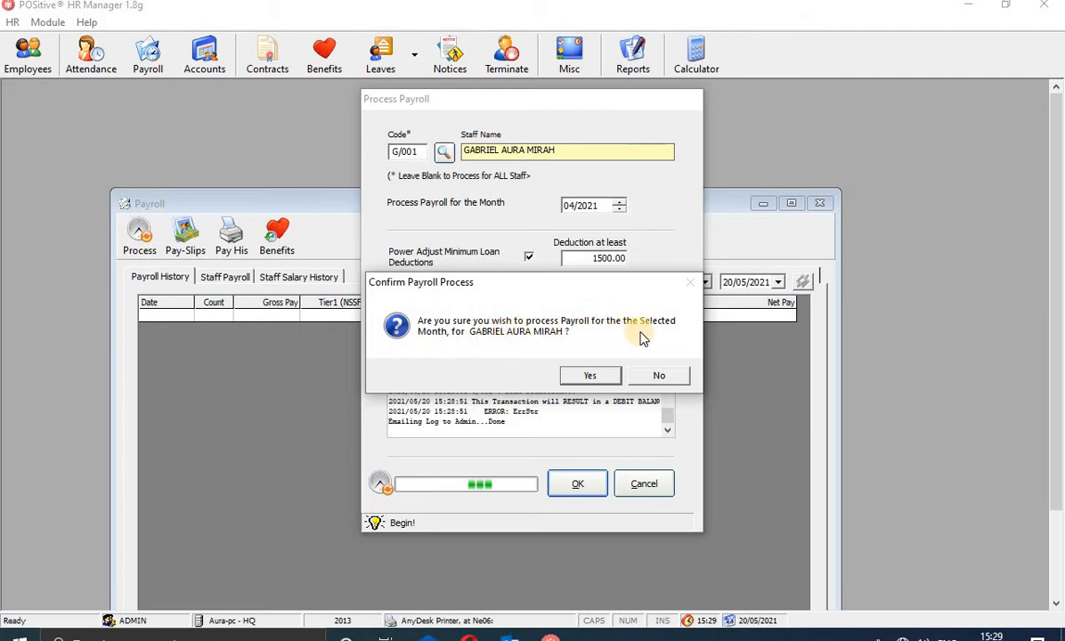
pyautogui.click(590, 376)
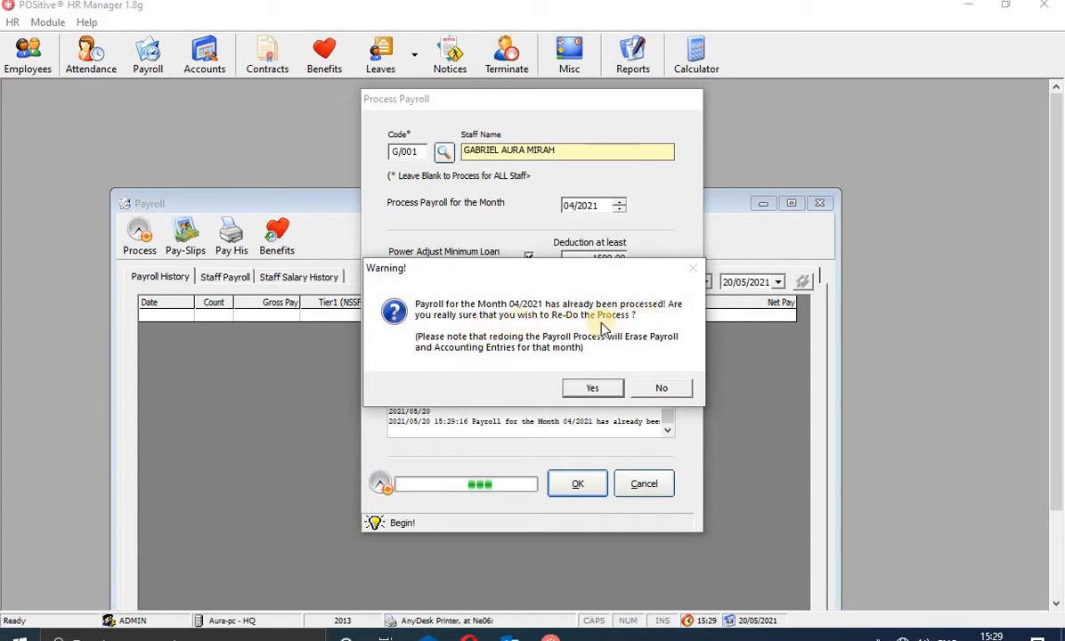
pyautogui.click(661, 389)
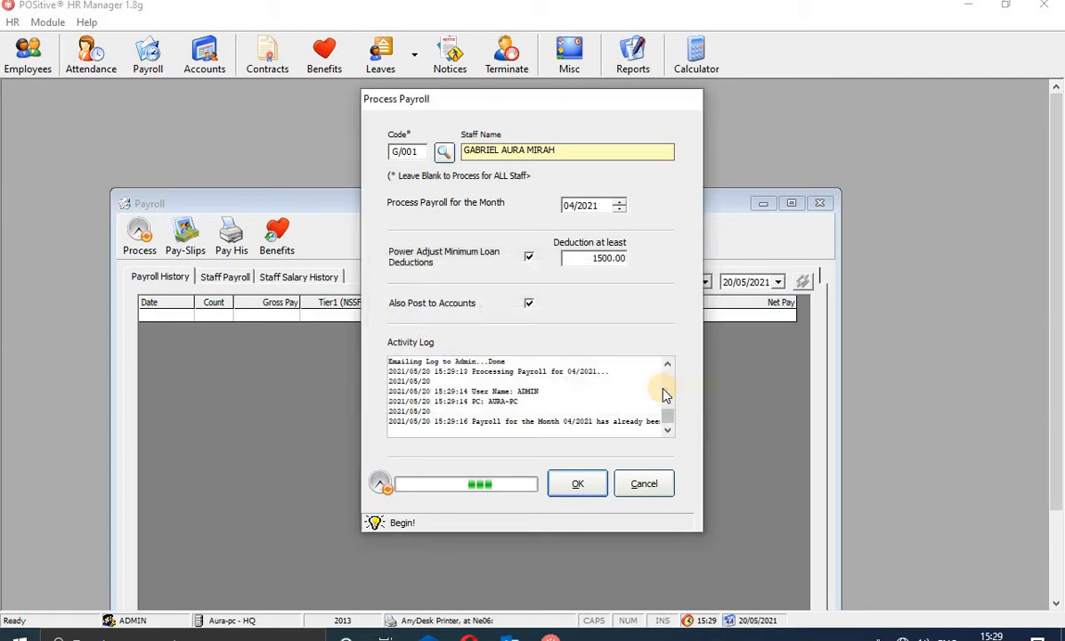
pyautogui.click(630, 489)
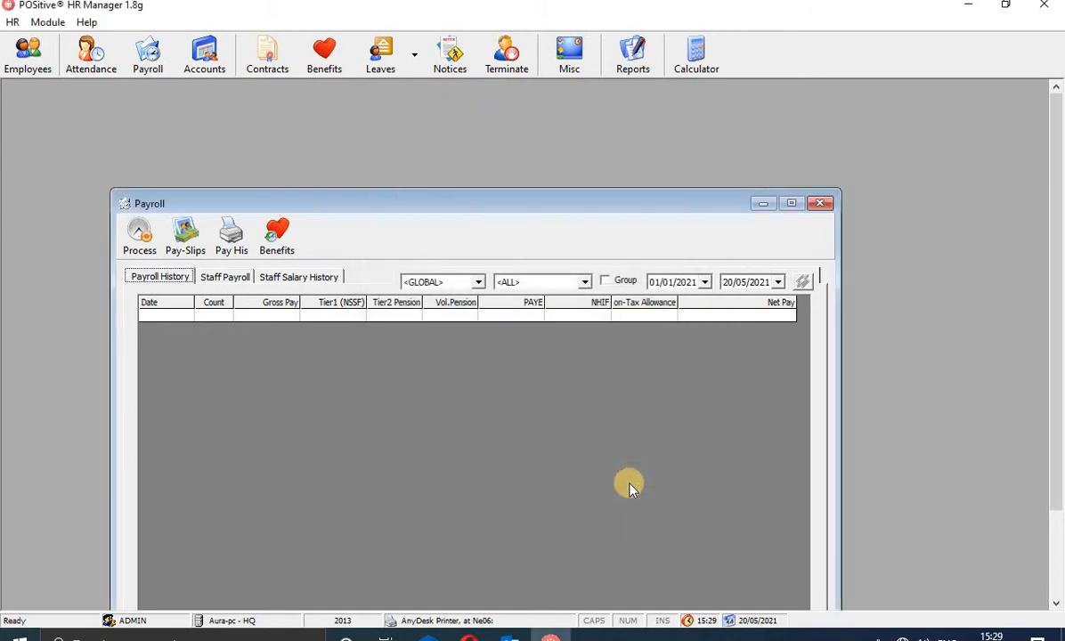
# Step: Set the Payroll History date range to 01/04/2021 through 30/04/2021, load it, and select the month's payroll entry
pyautogui.click(704, 281)
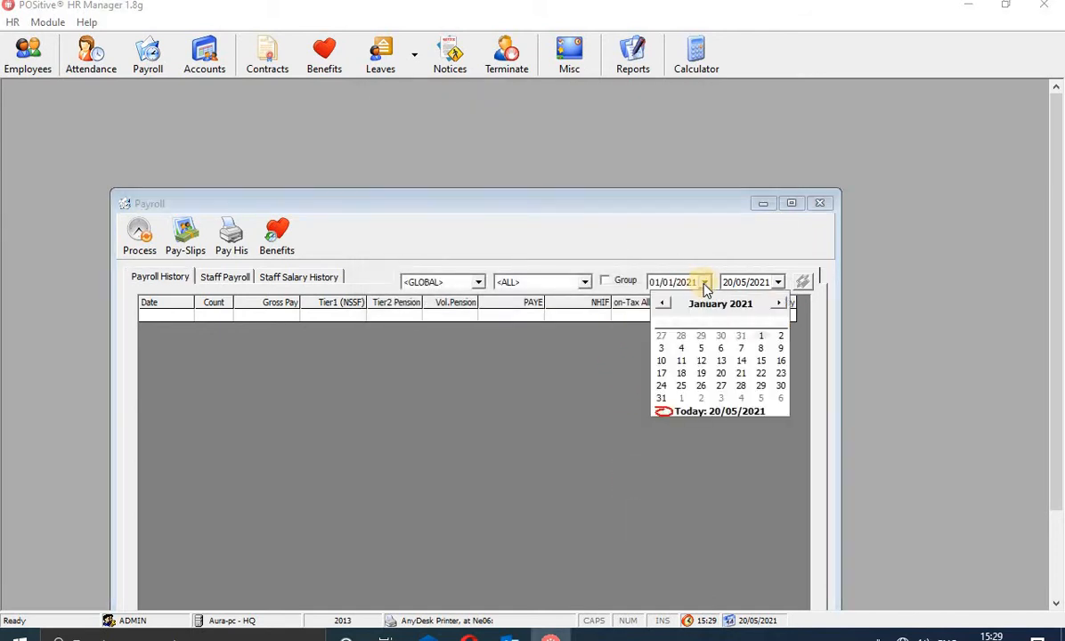
pyautogui.click(657, 282)
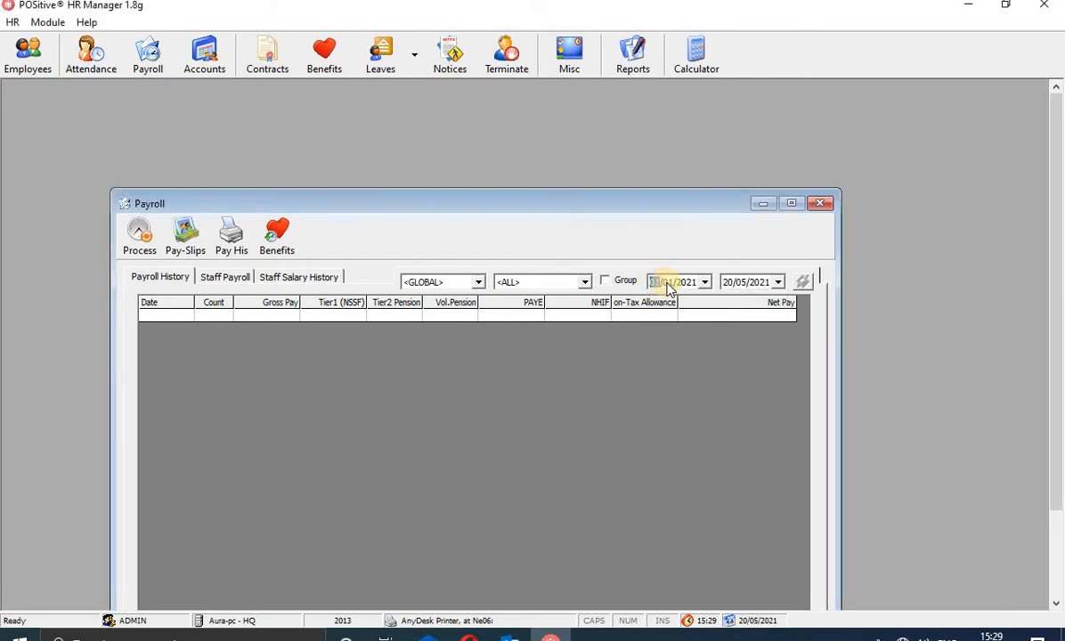
pyautogui.click(666, 283)
pyautogui.write('4')
pyautogui.click(729, 282)
pyautogui.click(777, 282)
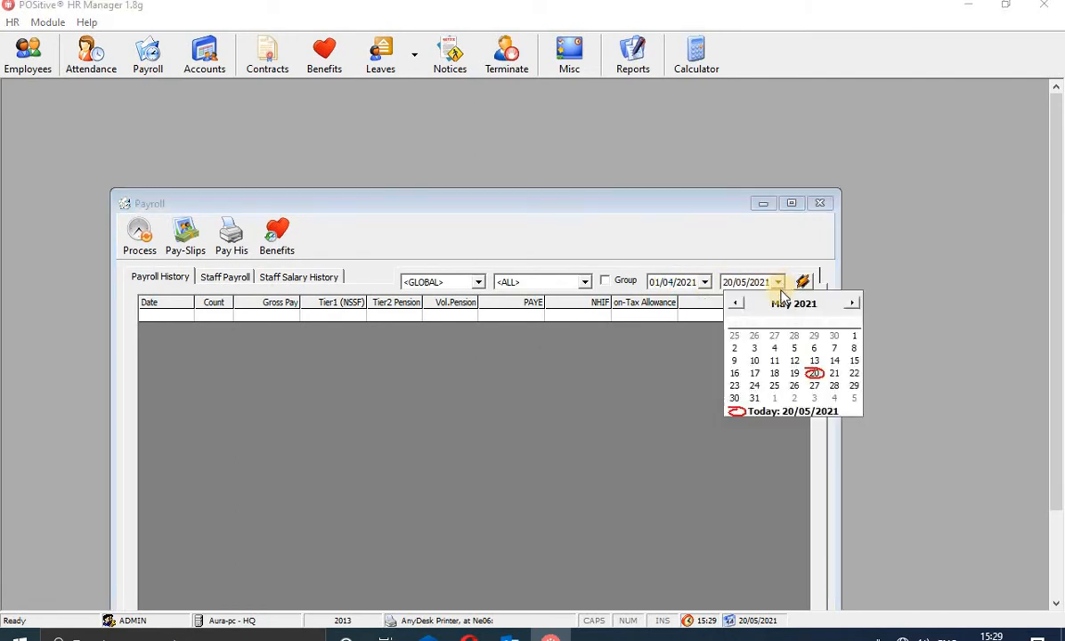
pyautogui.click(738, 305)
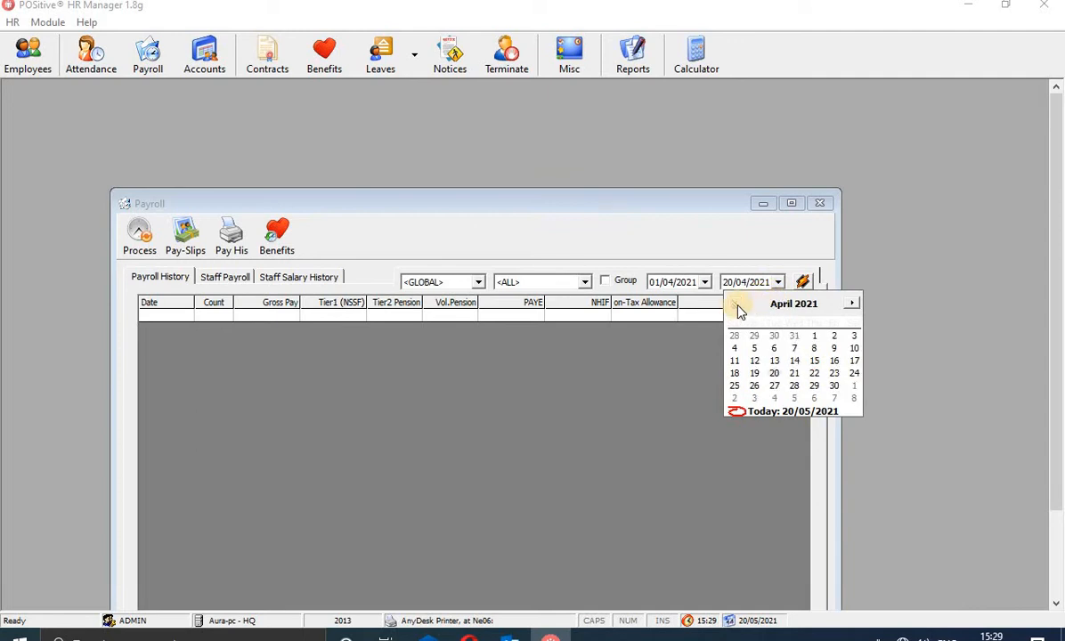
pyautogui.click(835, 385)
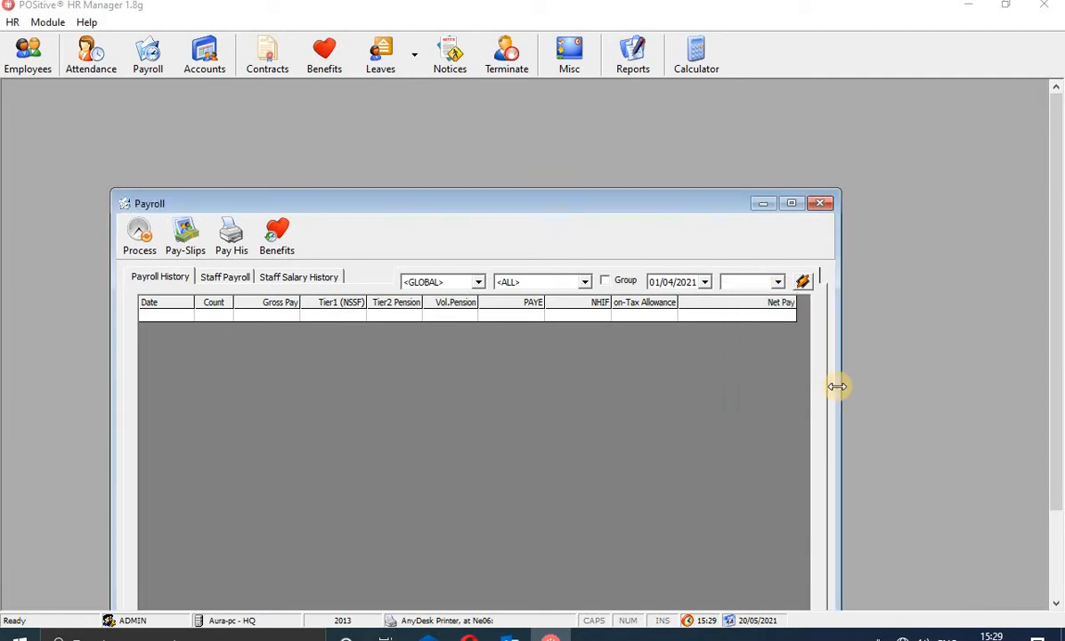
pyautogui.click(802, 283)
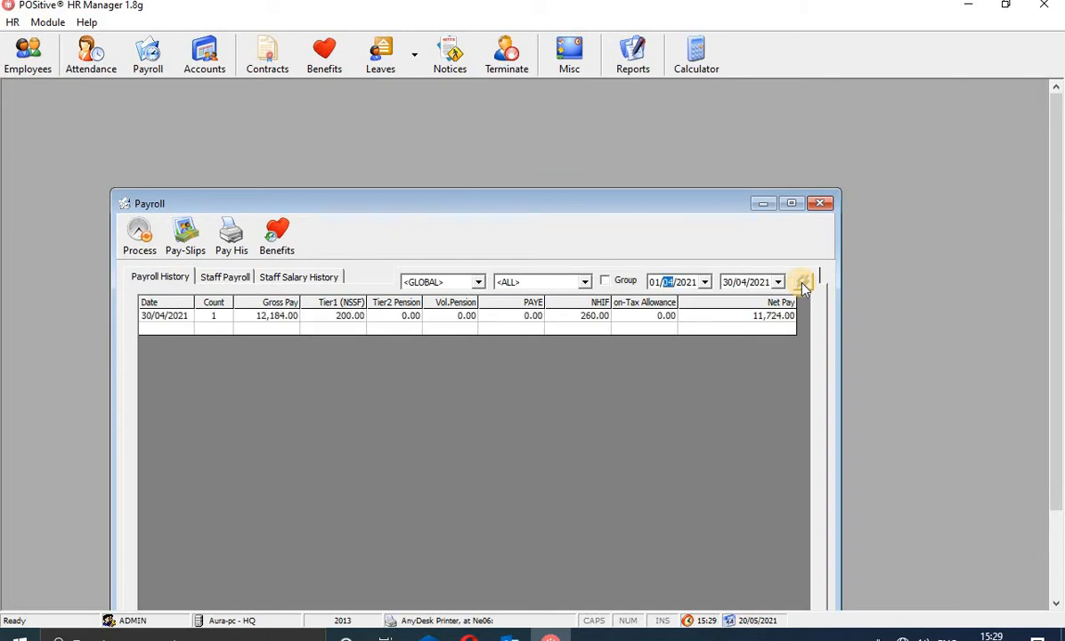
pyautogui.click(454, 317)
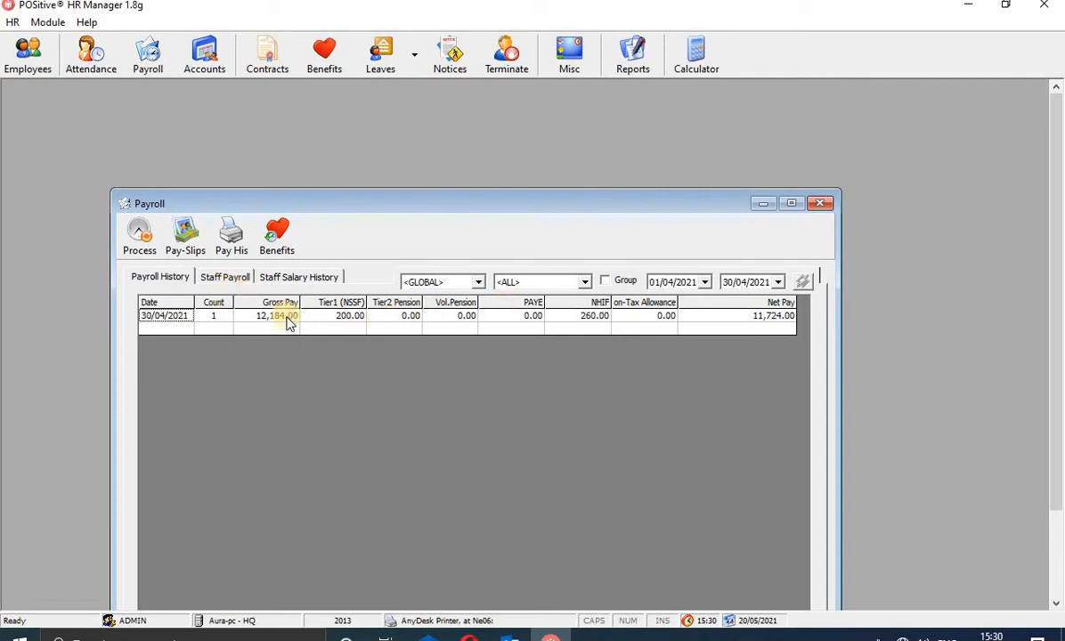
# Step: Open the Staff Payroll view and select the employee by searching for part of the first name
pyautogui.click(244, 280)
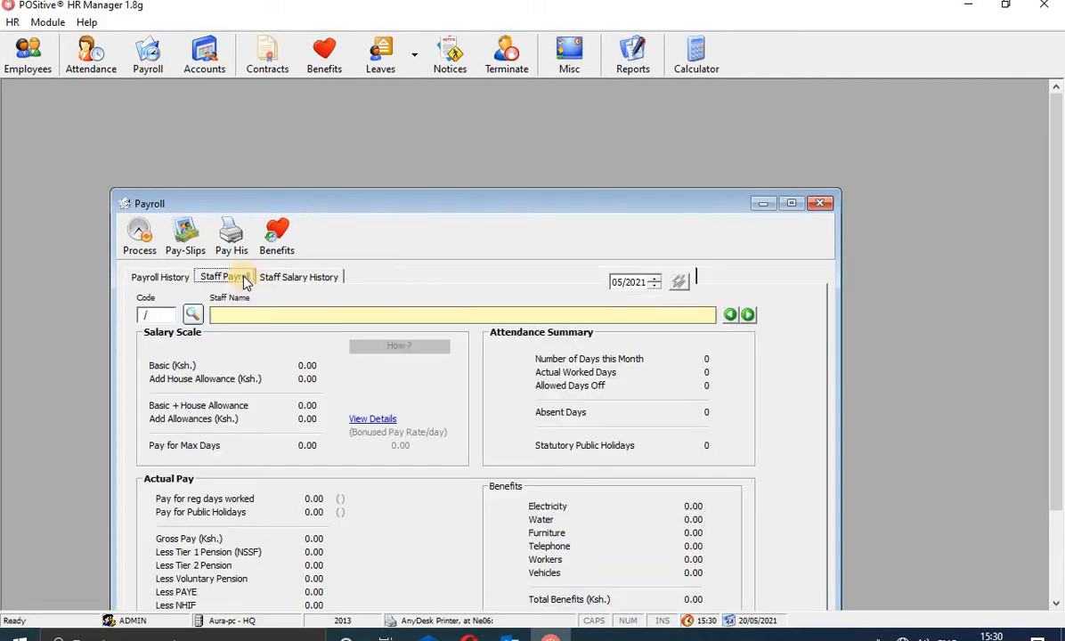
pyautogui.click(193, 315)
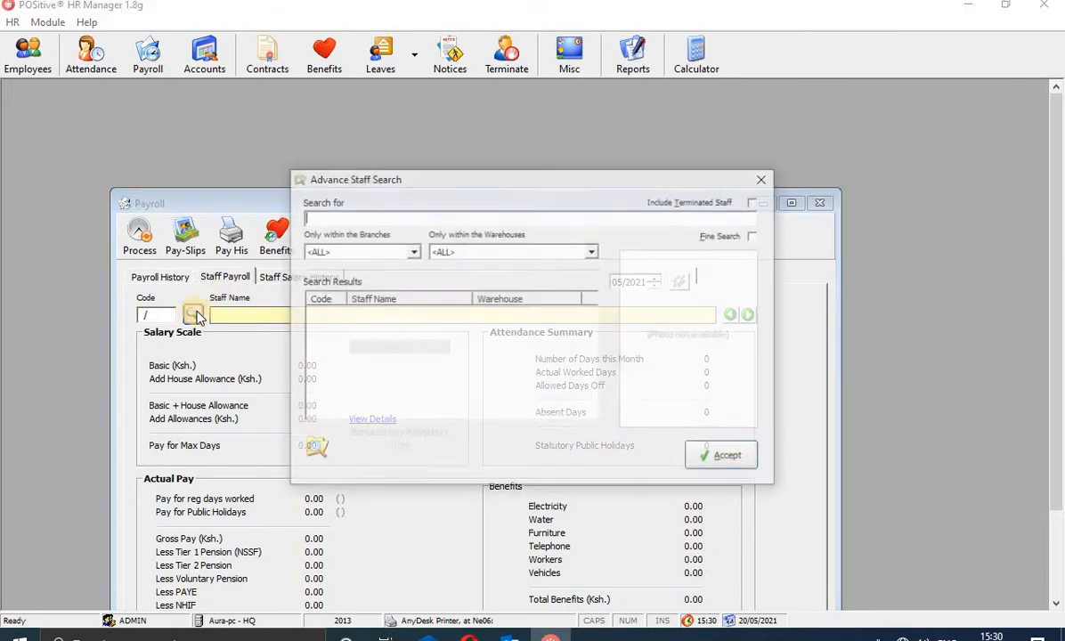
pyautogui.write('gab')
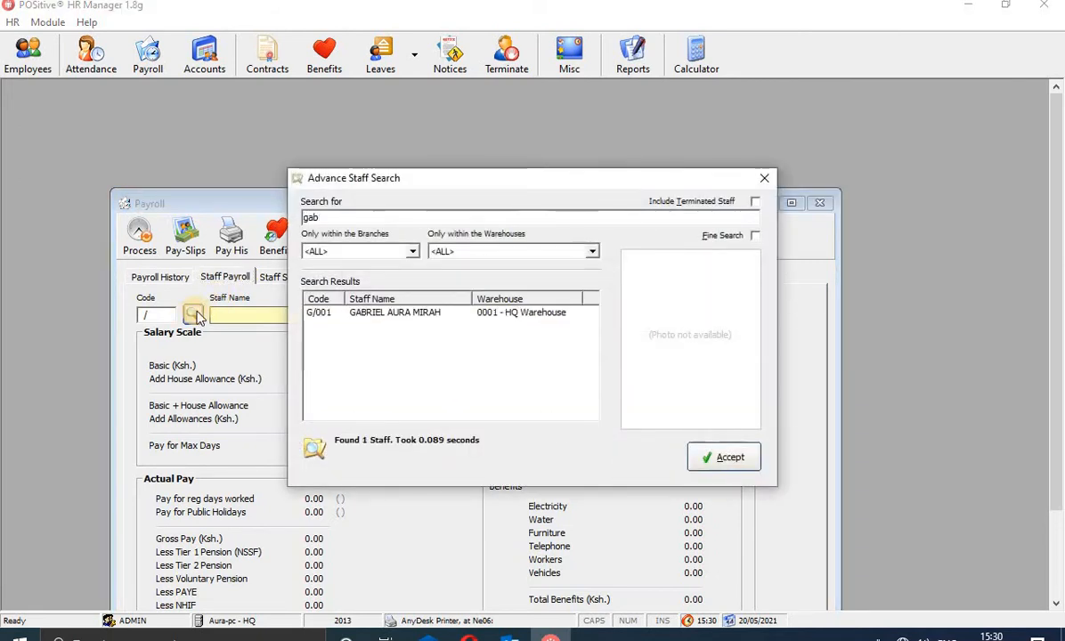
pyautogui.click(443, 313)
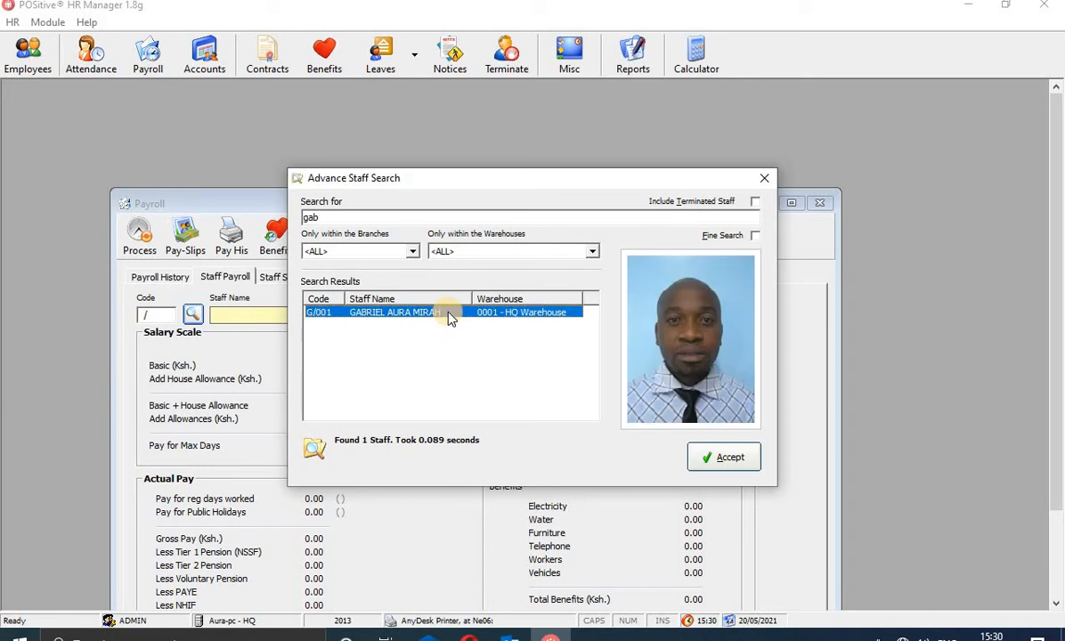
pyautogui.click(753, 462)
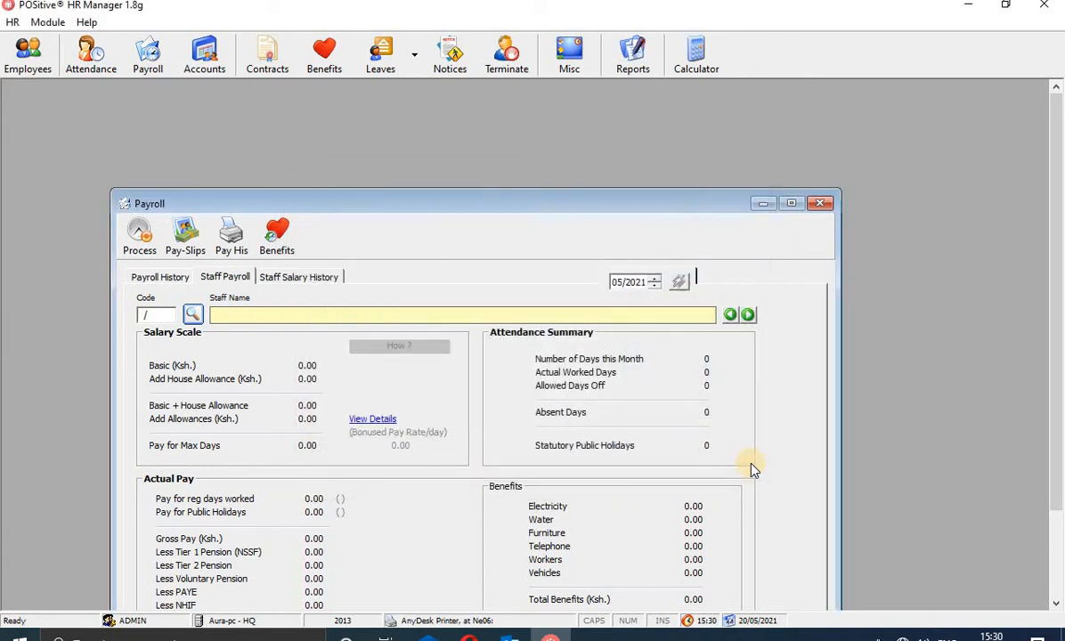
# Step: Set the staff payroll month to 04/2021, load the employee's figures, and reposition the Payroll window to show the full breakdown
pyautogui.click(621, 286)
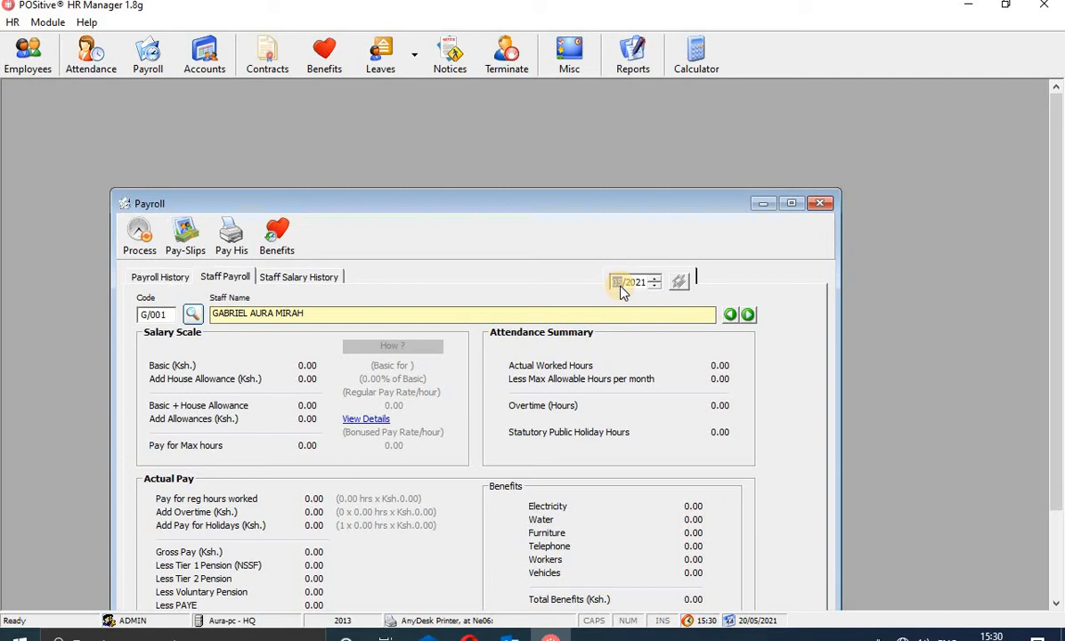
pyautogui.write('04')
pyautogui.click(681, 283)
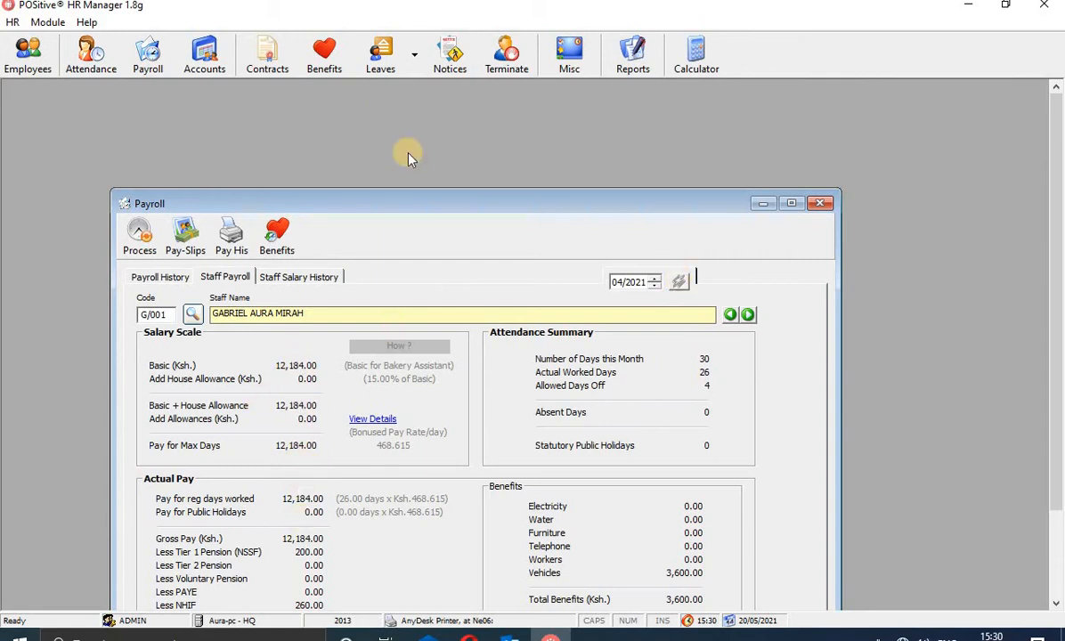
pyautogui.moveTo(415, 212); pyautogui.dragTo(454, 125)
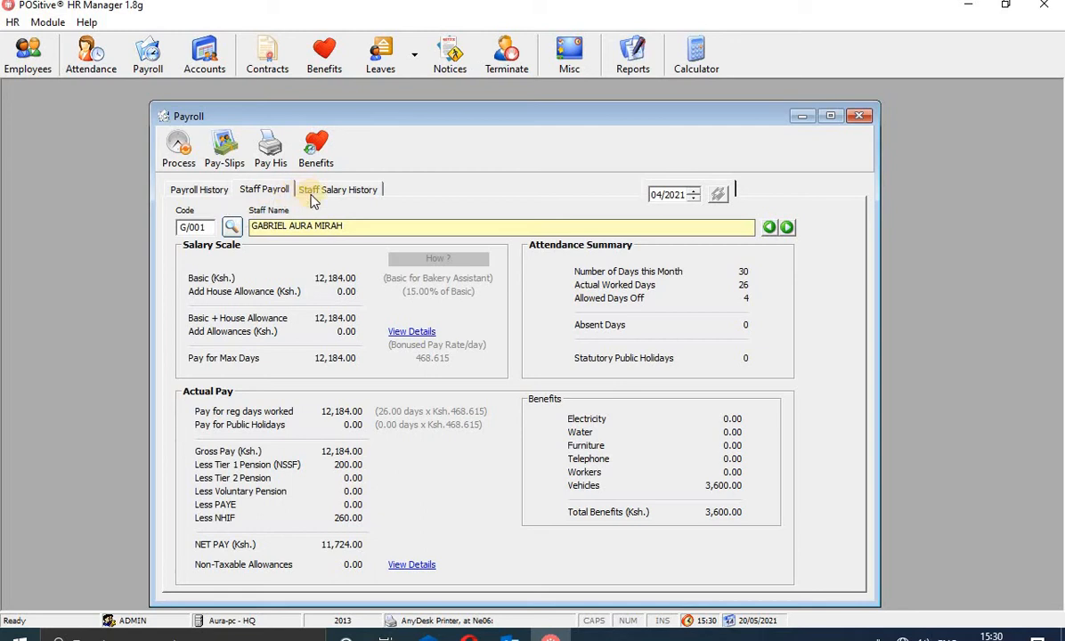
# Step: Preview and close the 04/2021 pay history report, and open the employee's pay slip to examine its salary and calculation sections
pyautogui.click(274, 160)
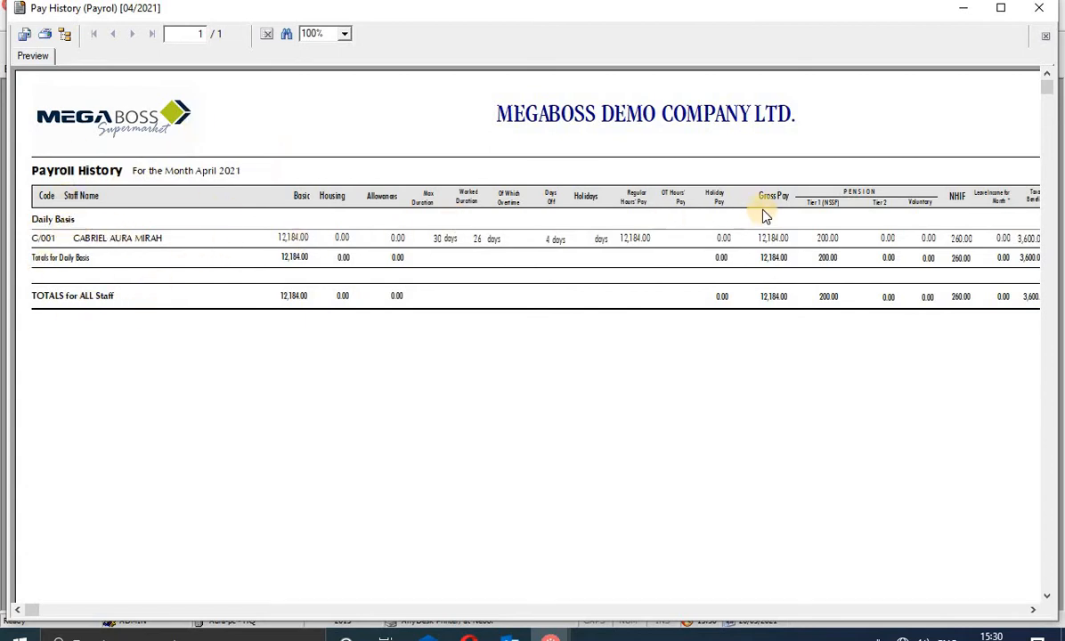
pyautogui.click(1044, 11)
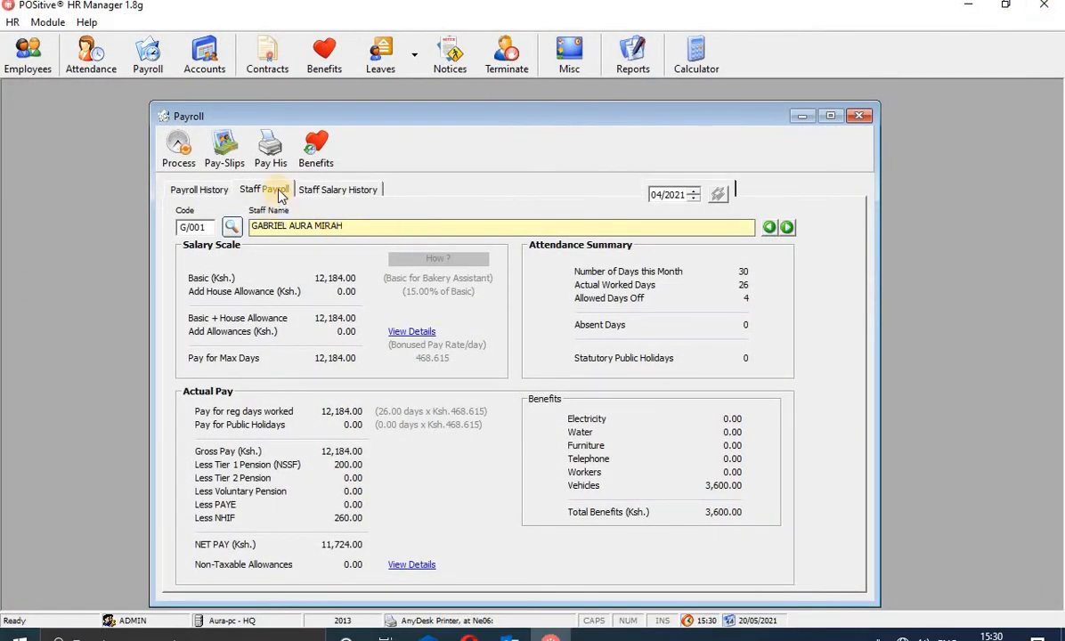
pyautogui.click(228, 153)
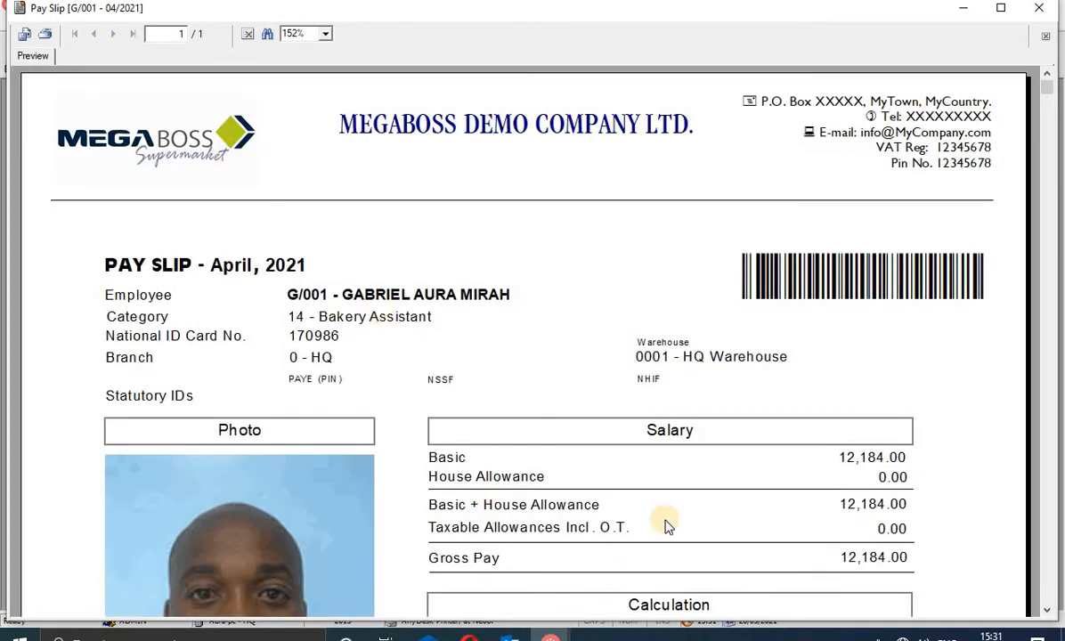
pyautogui.moveTo(1050, 94); pyautogui.dragTo(1051, 196)
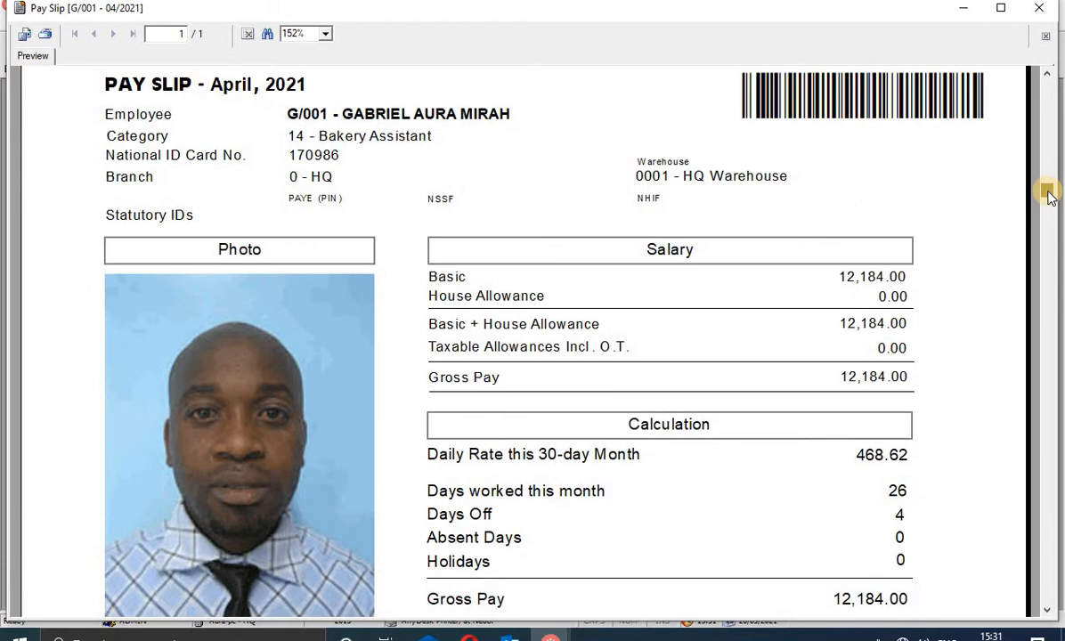
pyautogui.moveTo(1047, 195)
pyautogui.mouseDown()
pyautogui.moveTo(1062, 575)
pyautogui.moveTo(1048, 419)
pyautogui.moveTo(1048, 89)
pyautogui.moveTo(1049, 252)
pyautogui.moveTo(1058, 256)
pyautogui.mouseUp()
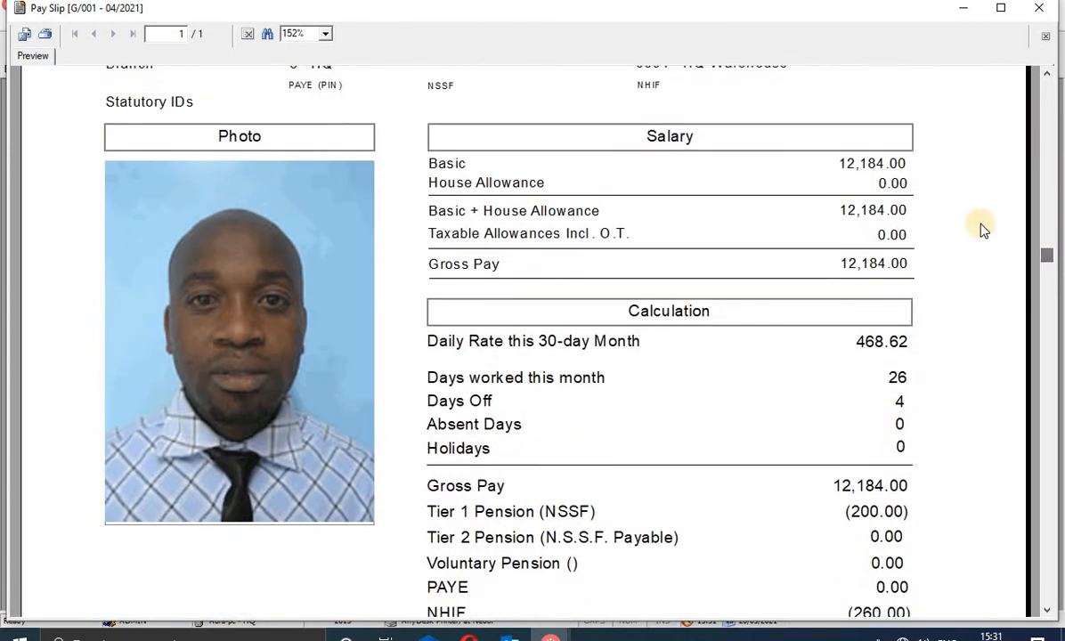
# Step: Examine the pay slip's basic salary, gross pay, net pay, deductions, relief, benefits and employee details
pyautogui.click(868, 162)
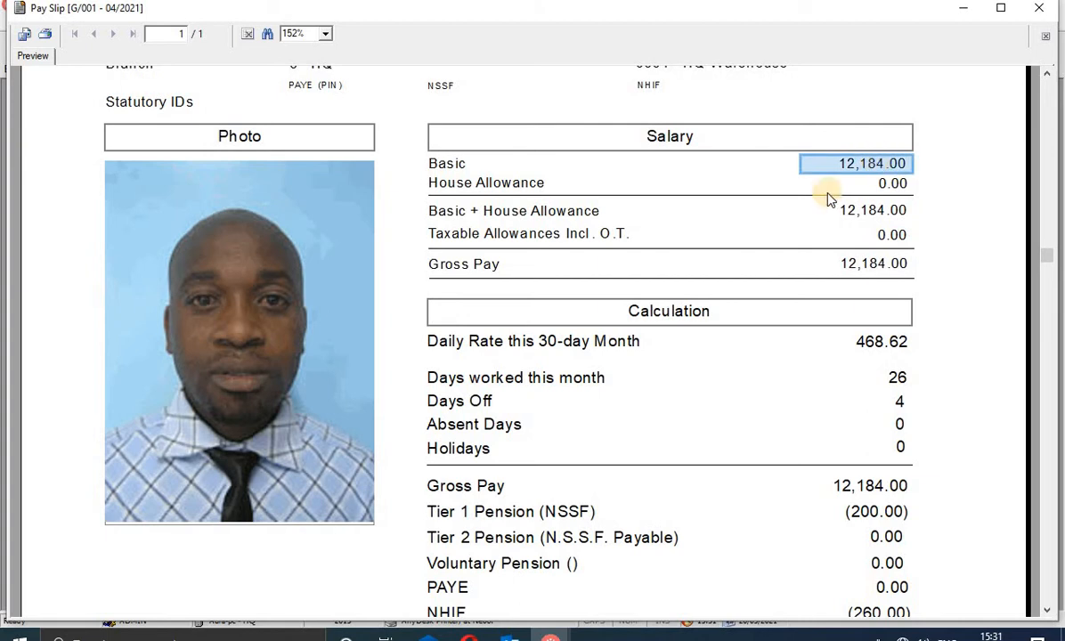
pyautogui.click(863, 214)
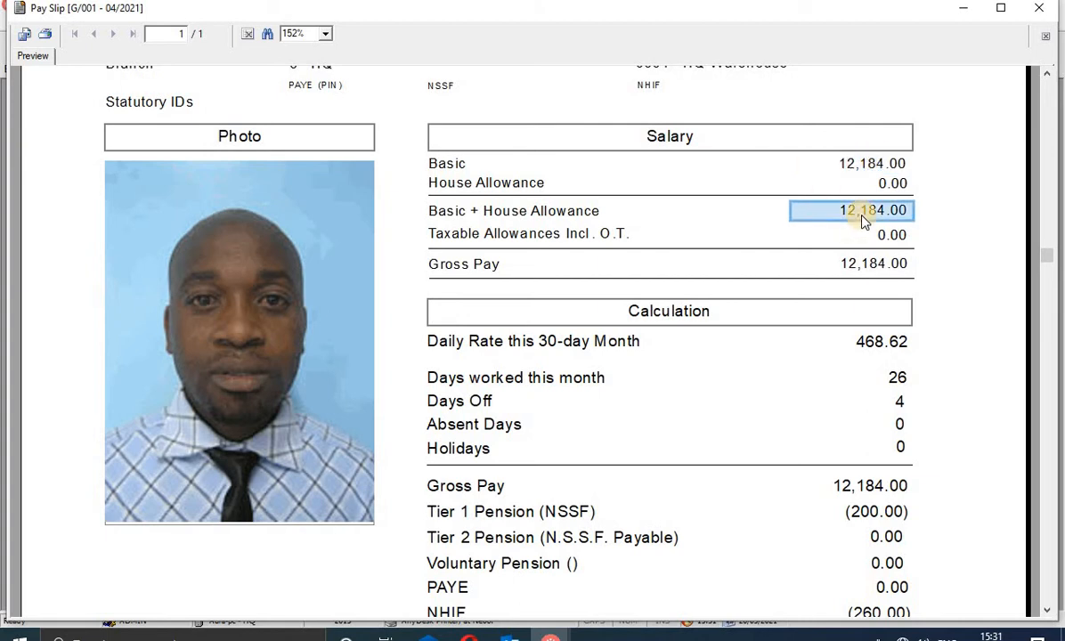
pyautogui.click(872, 267)
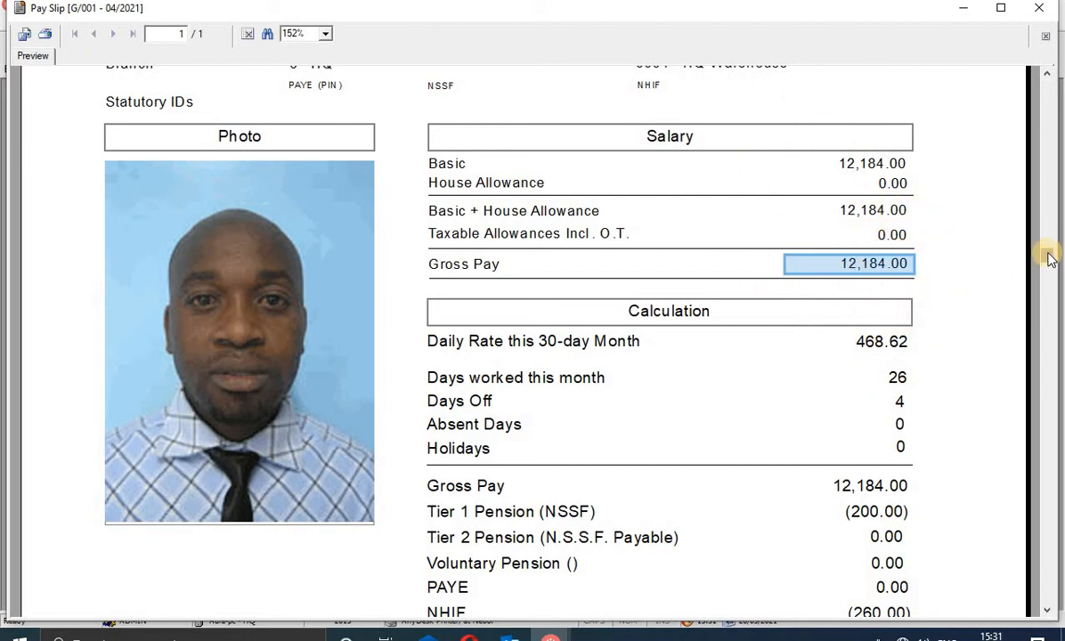
pyautogui.moveTo(1047, 258); pyautogui.dragTo(1040, 452)
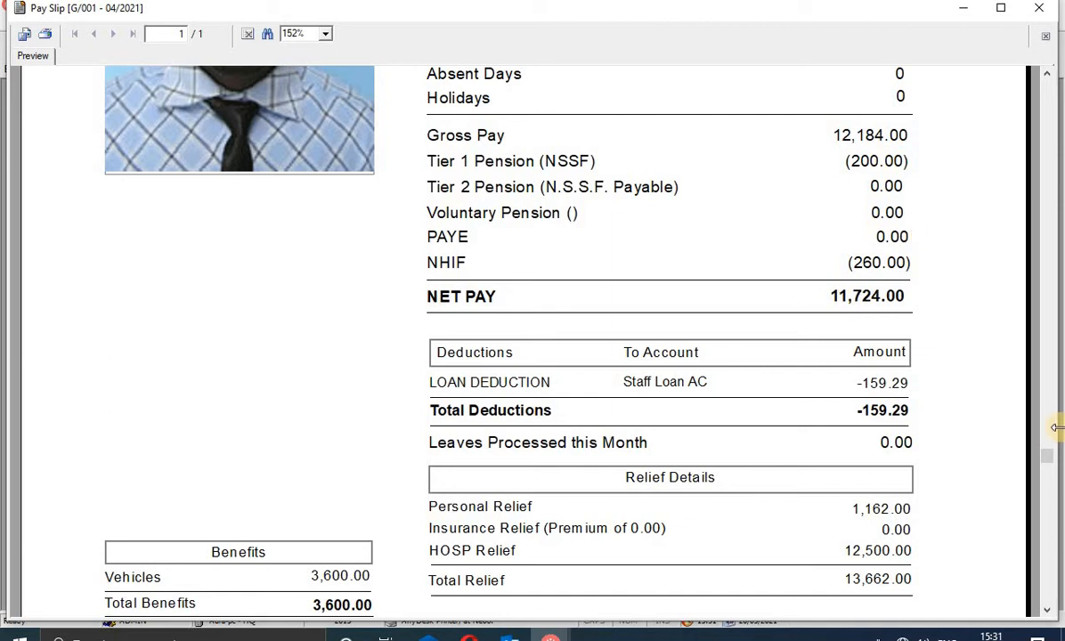
pyautogui.moveTo(1047, 458)
pyautogui.mouseDown()
pyautogui.moveTo(1042, 553)
pyautogui.moveTo(1058, 606)
pyautogui.mouseUp()
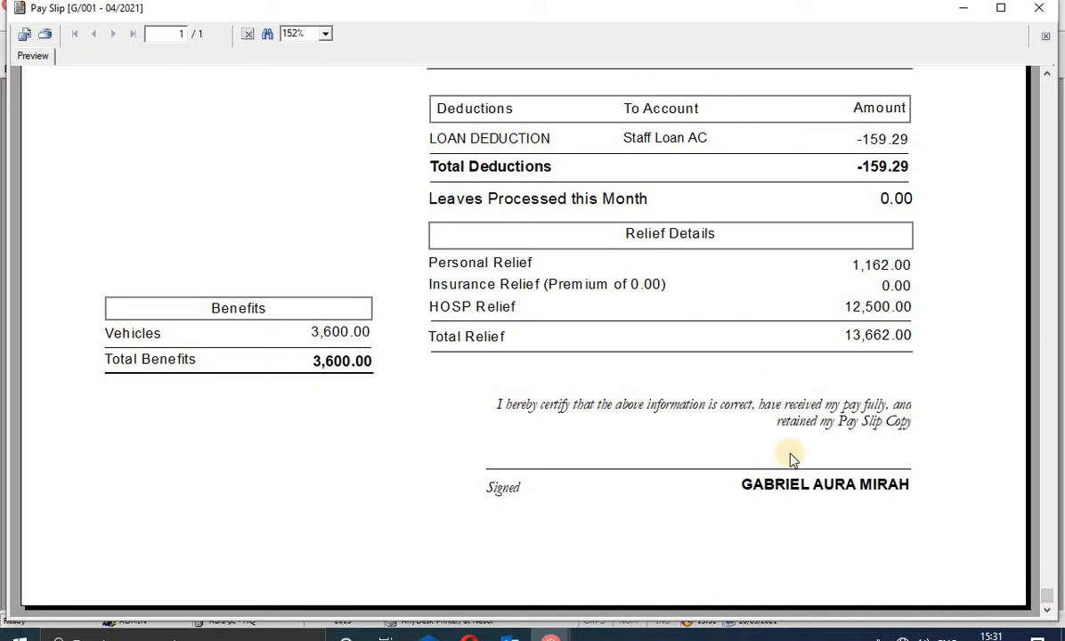
pyautogui.moveTo(1049, 606); pyautogui.dragTo(1015, 253)
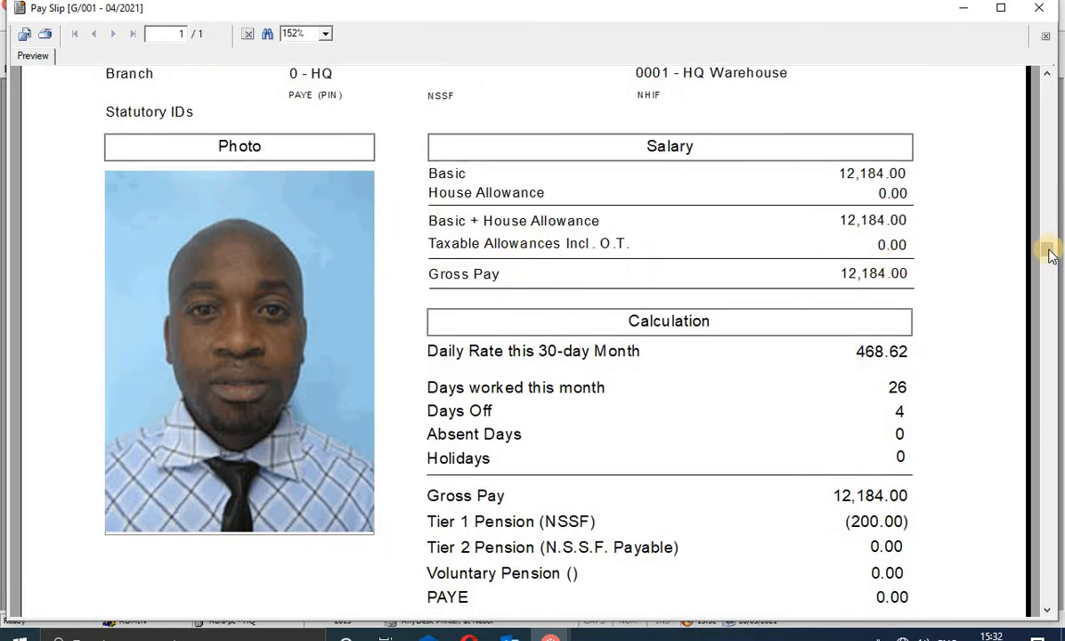
pyautogui.moveTo(1048, 252); pyautogui.dragTo(1058, 69)
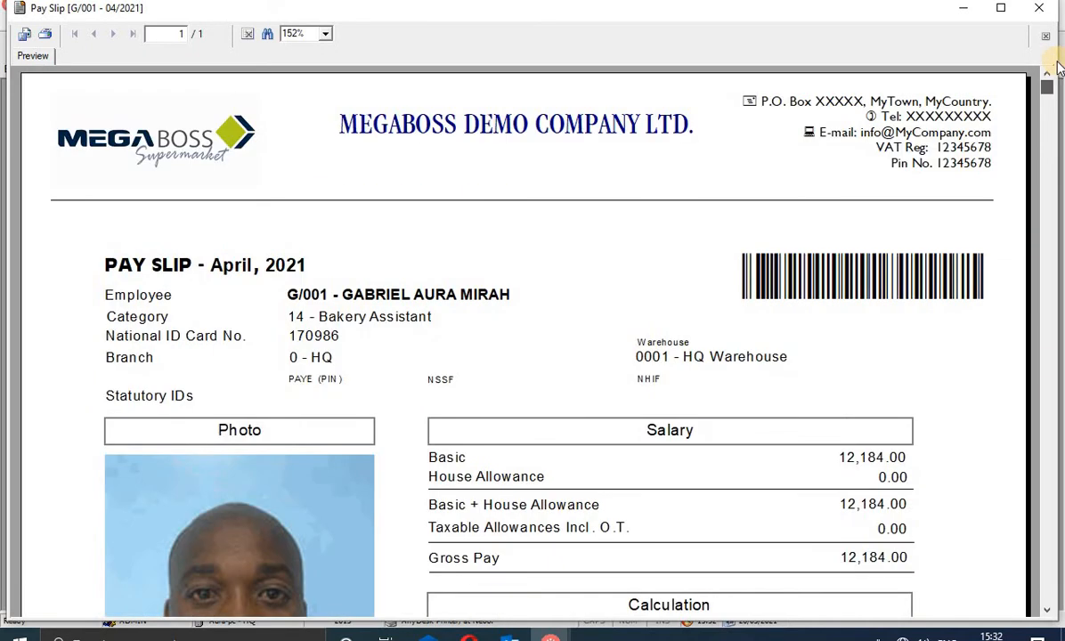
# Step: Close the pay slip and the Payroll window, cancelling the Process Payroll dialog
pyautogui.click(1039, 9)
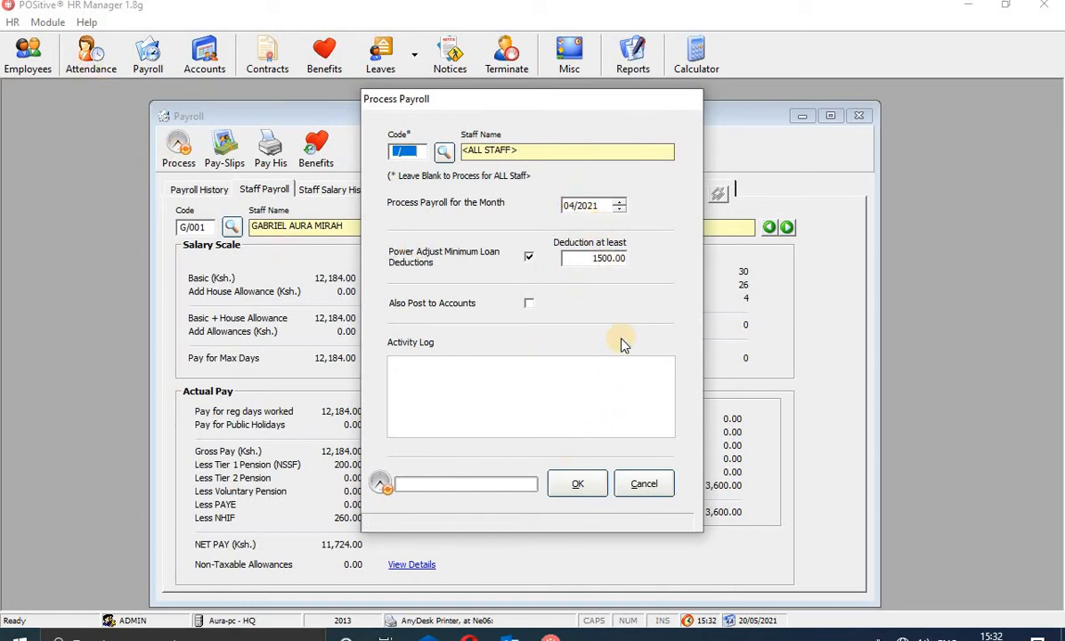
pyautogui.click(644, 486)
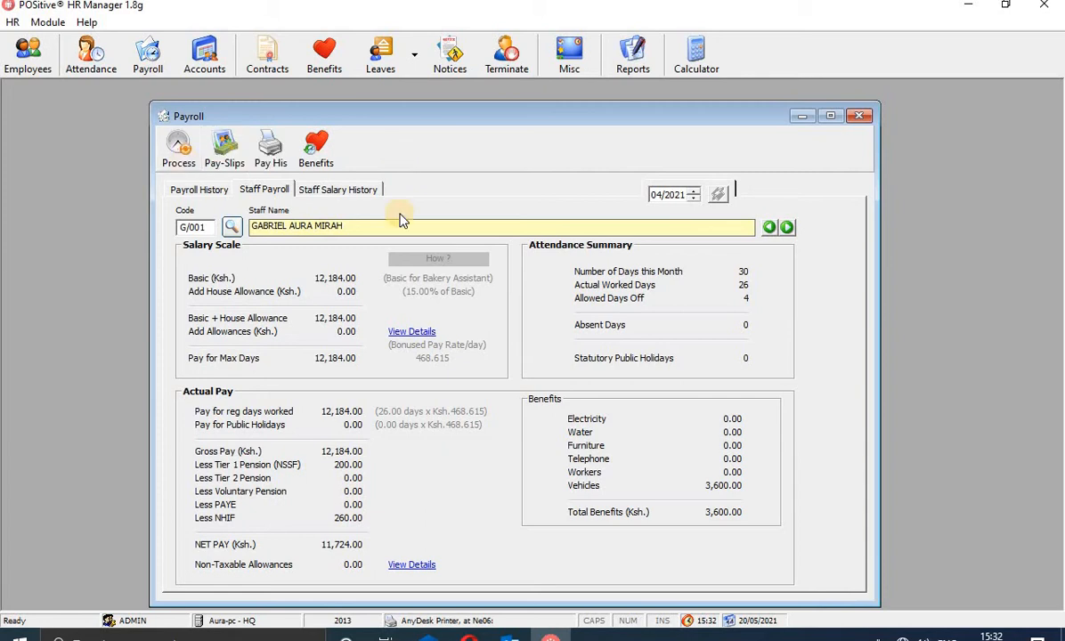
pyautogui.click(861, 117)
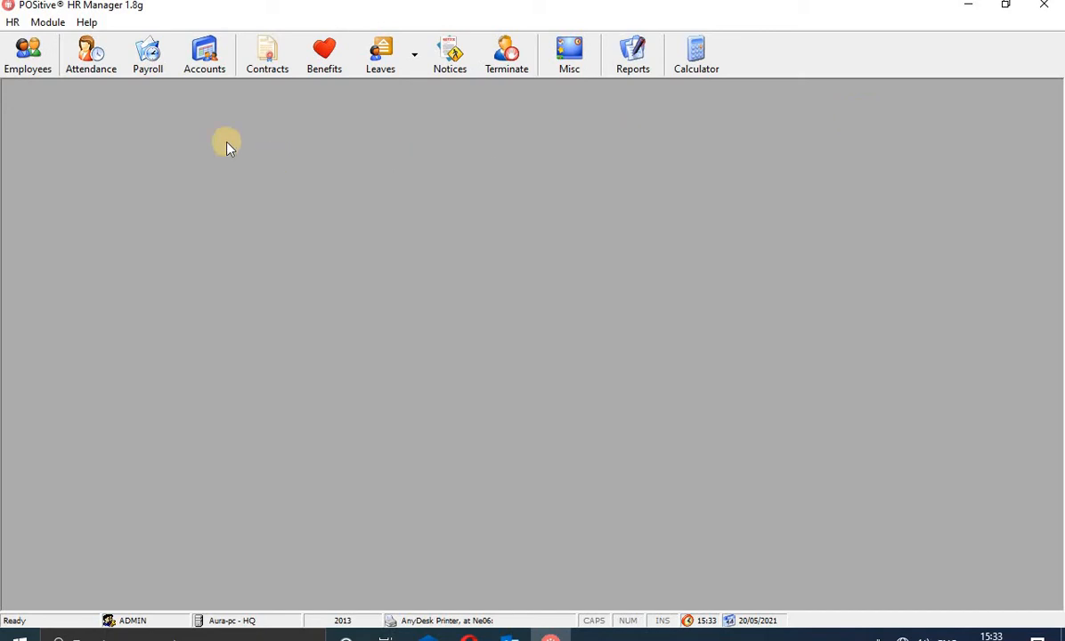
# Step: Open the Staff Accounts statement and load the employee's account by searching for part of the first name
pyautogui.click(204, 52)
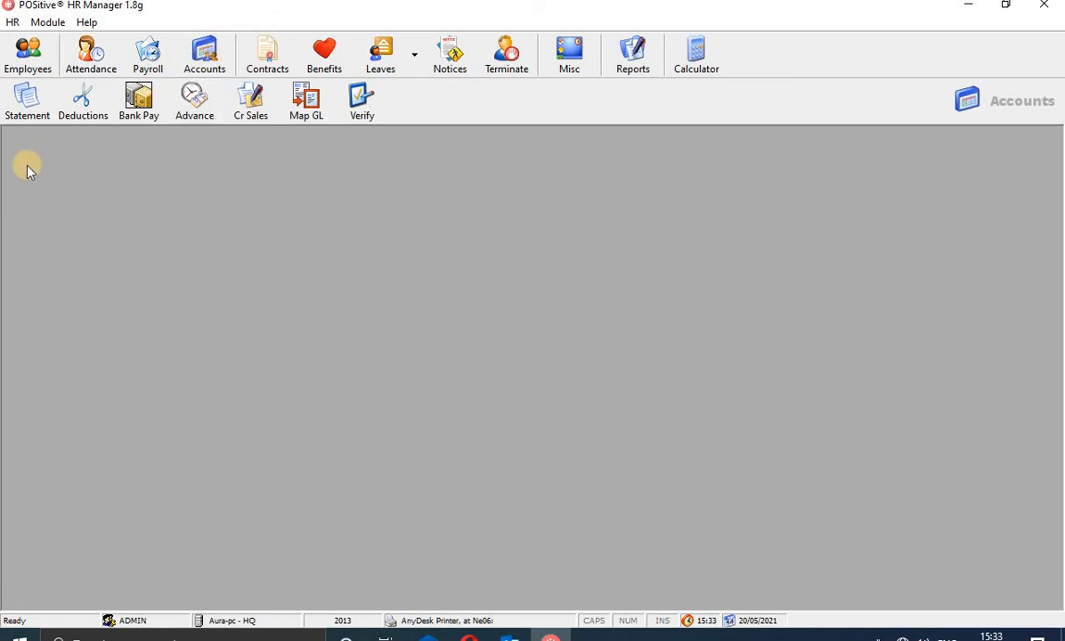
pyautogui.click(27, 105)
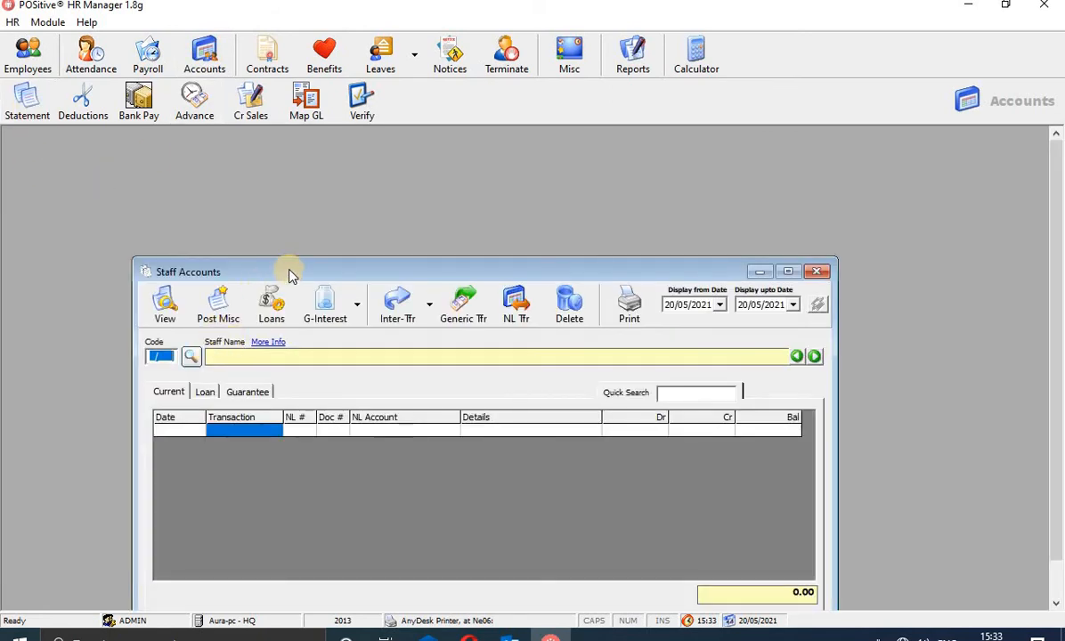
pyautogui.moveTo(289, 274); pyautogui.dragTo(293, 221)
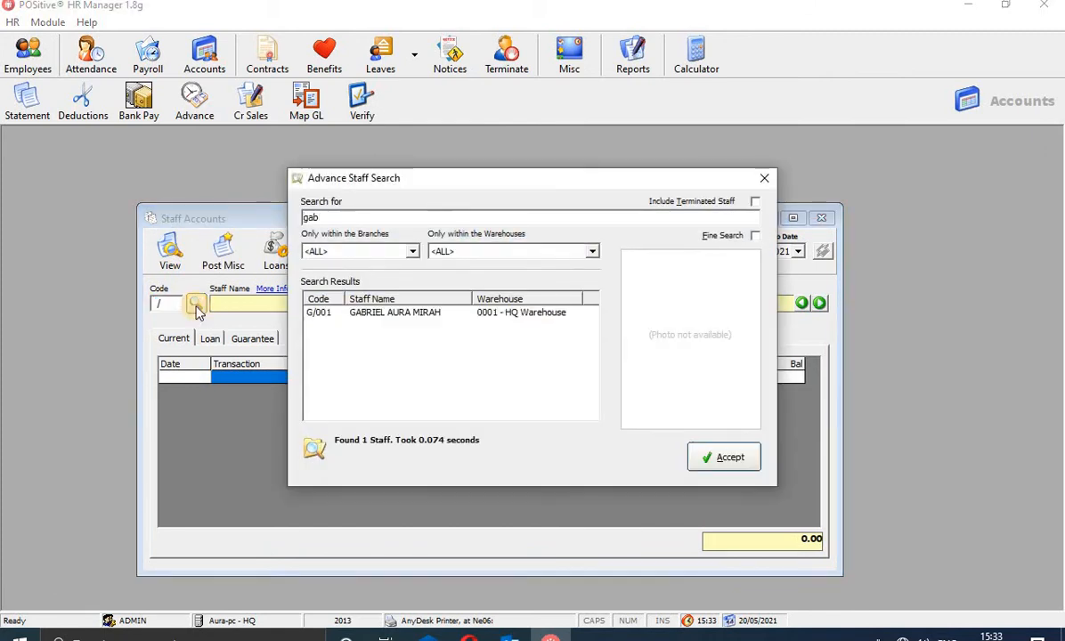
pyautogui.click(472, 315)
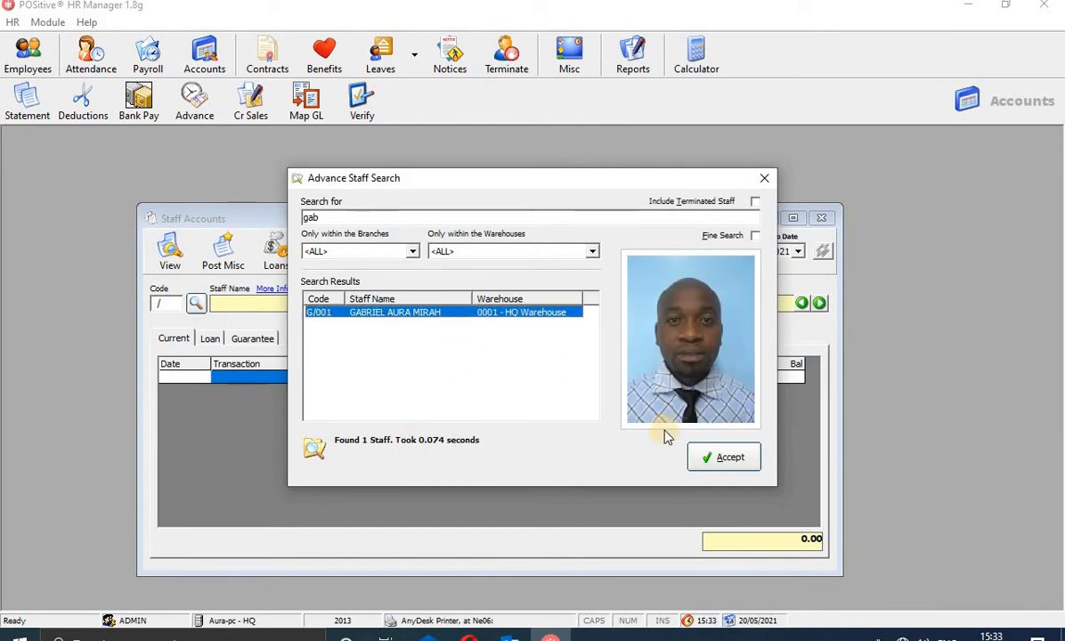
pyautogui.click(716, 457)
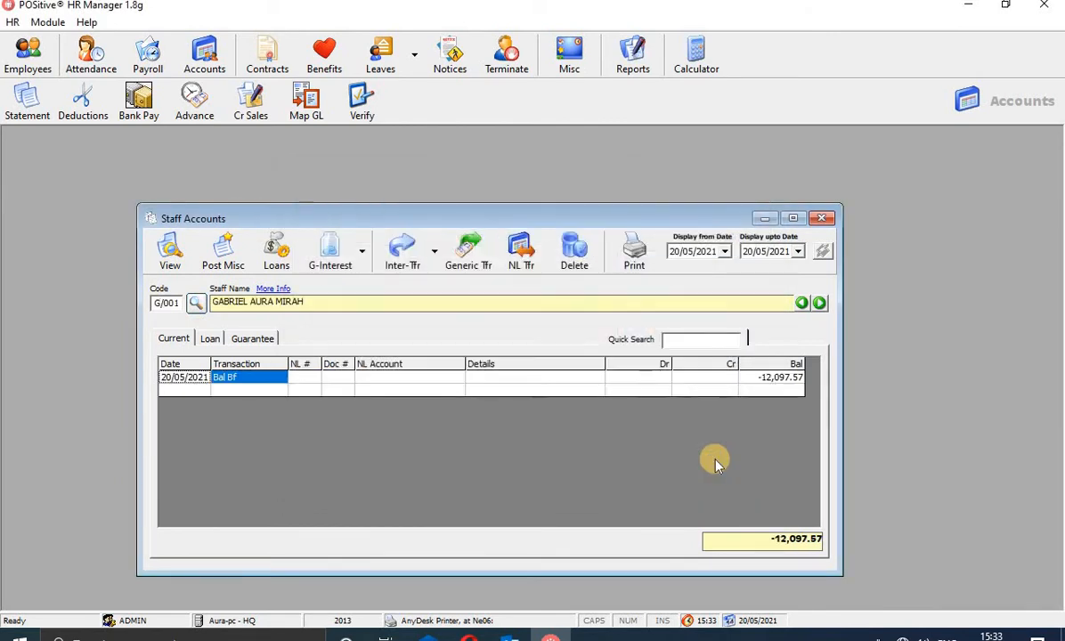
# Step: Widen the Staff Accounts window and compare the employee's Current, Loan and Guarantee account balances
pyautogui.moveTo(841, 442); pyautogui.dragTo(900, 436)
pyautogui.click(843, 382)
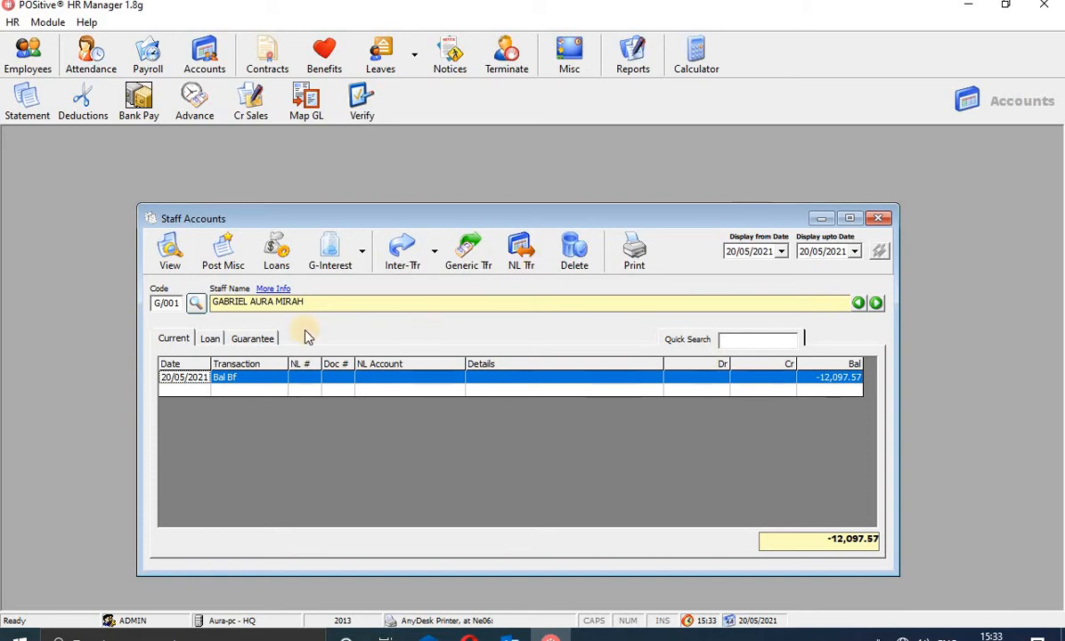
pyautogui.click(206, 340)
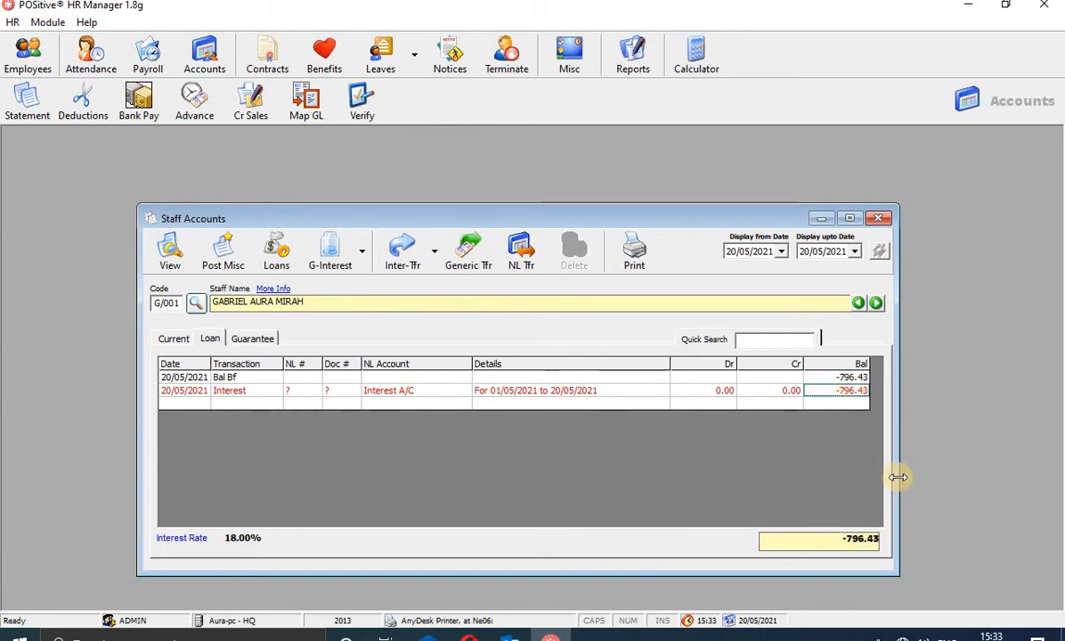
pyautogui.moveTo(898, 477); pyautogui.dragTo(936, 476)
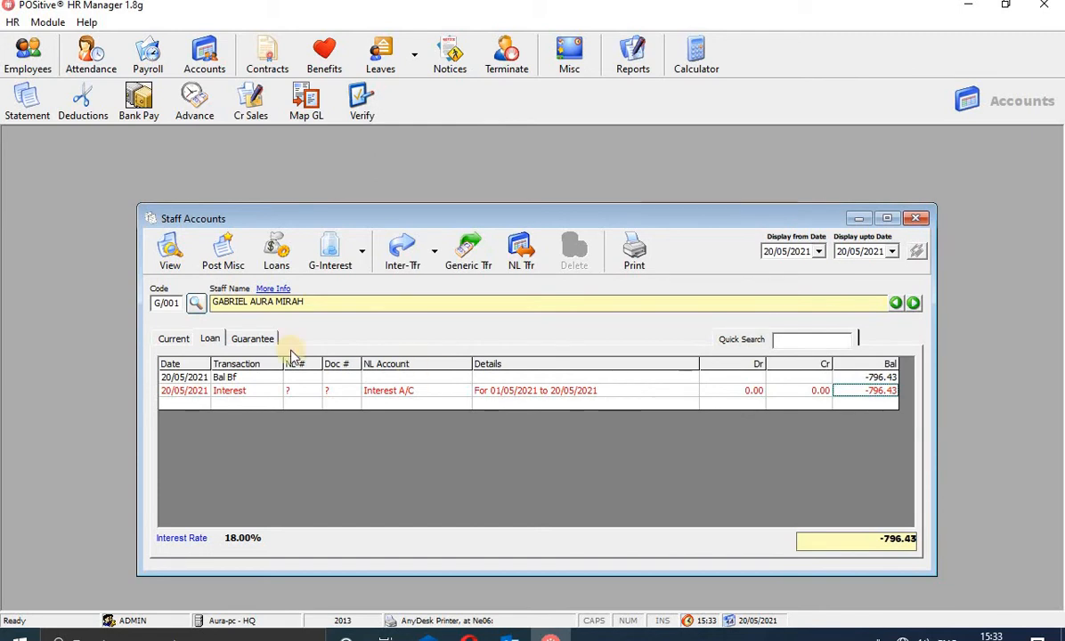
pyautogui.click(260, 339)
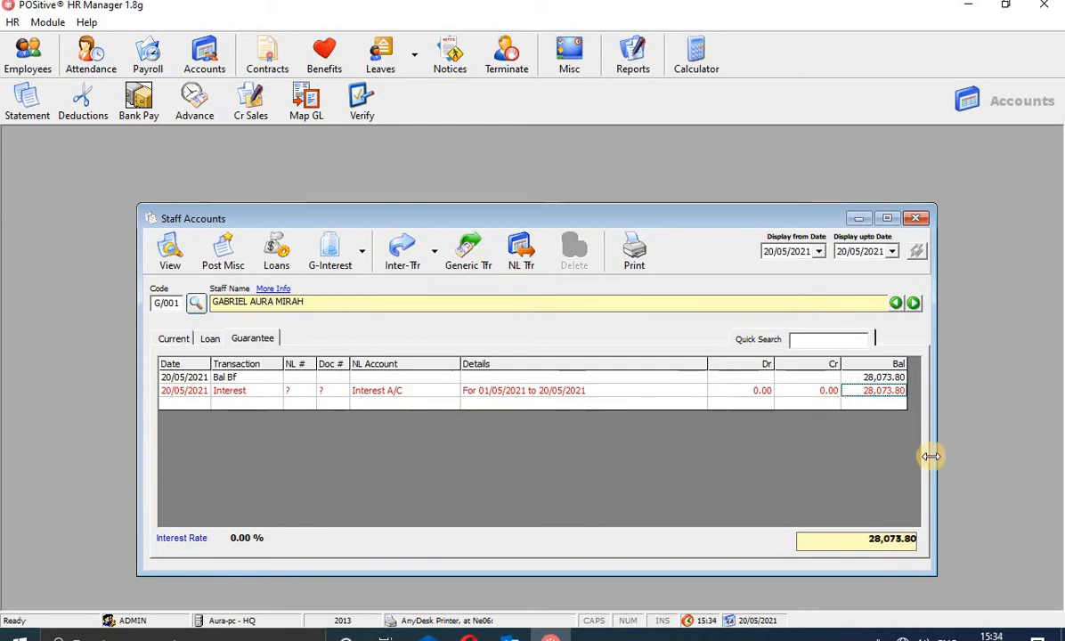
pyautogui.click(211, 340)
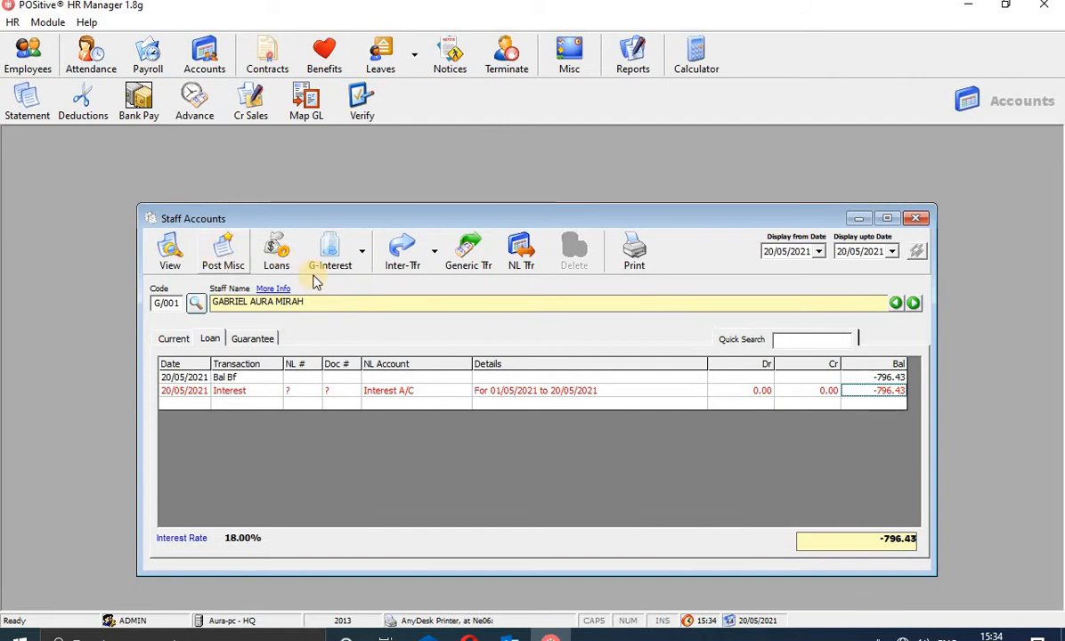
pyautogui.click(174, 340)
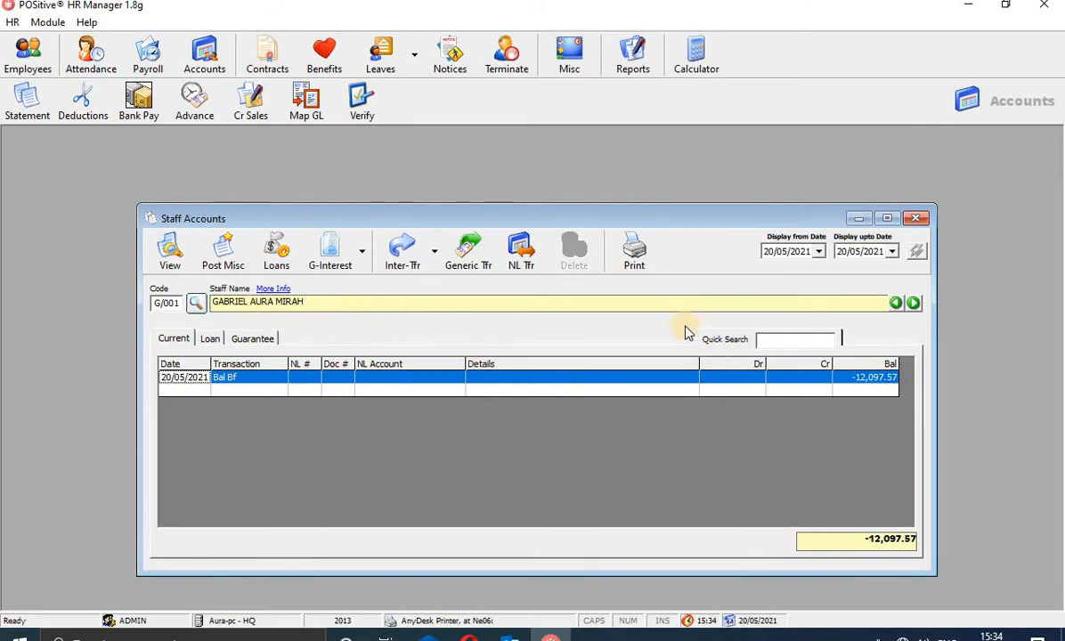
# Step: Inspect the employee's Loan account entries and the settings in the Staff Loan Manager
pyautogui.click(278, 253)
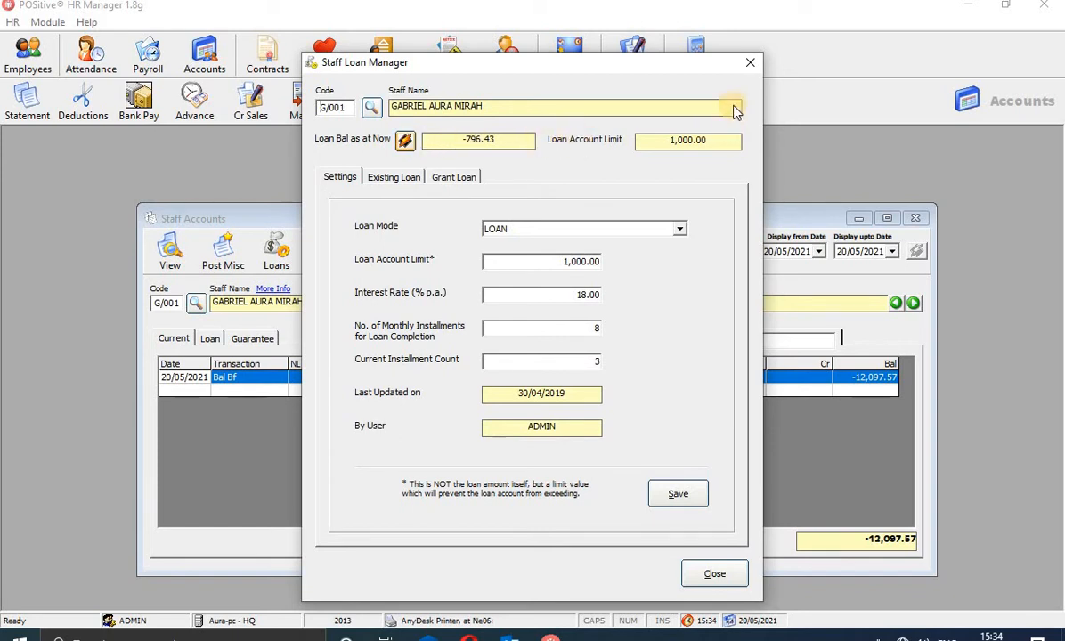
pyautogui.click(751, 64)
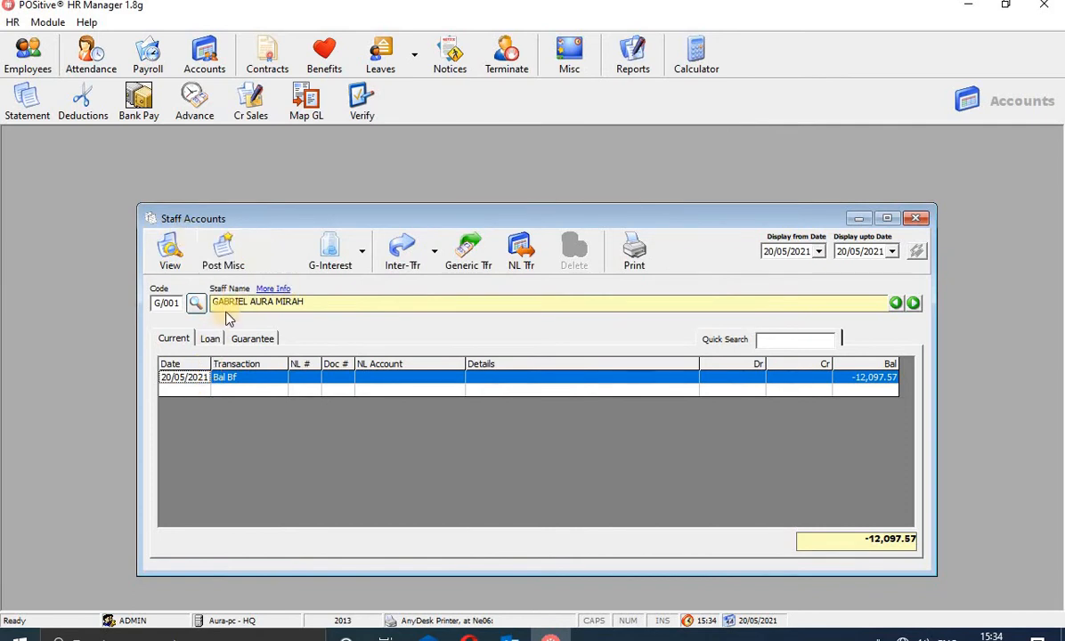
pyautogui.click(211, 339)
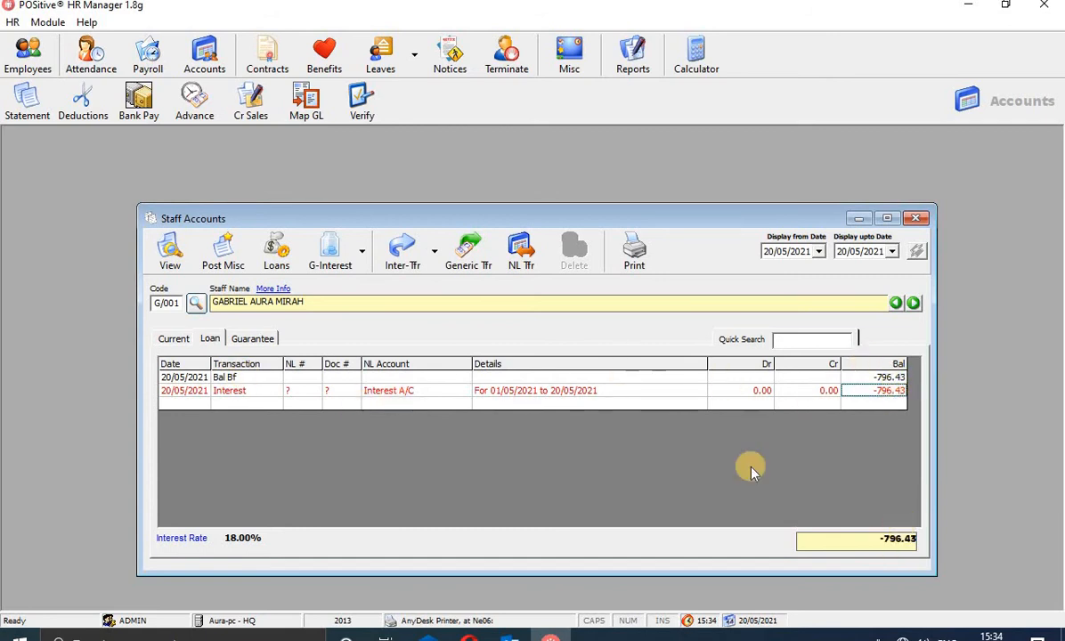
pyautogui.click(277, 256)
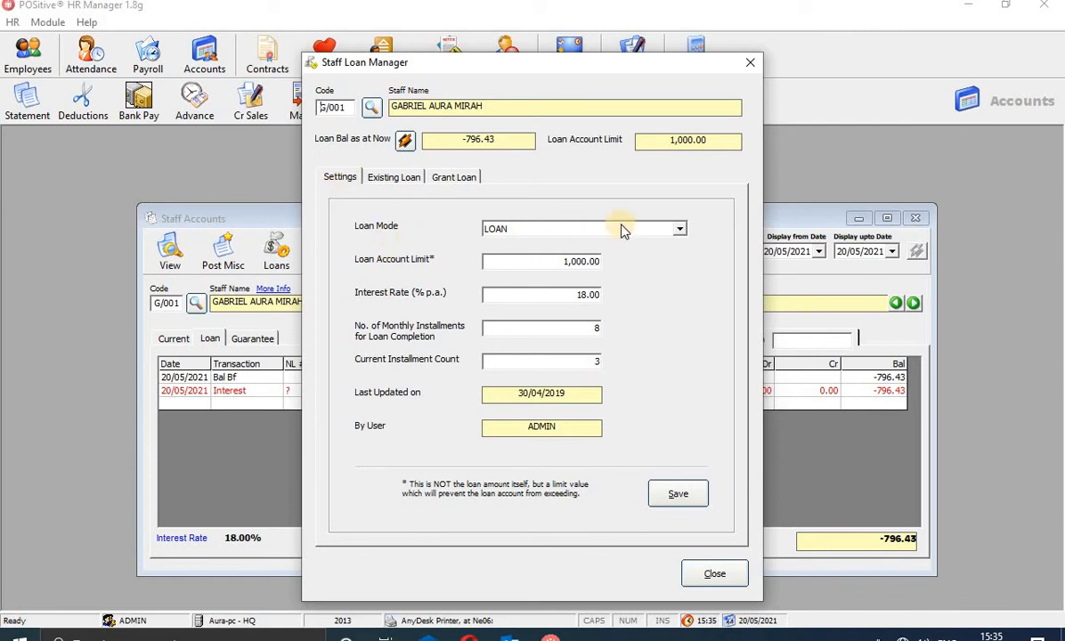
# Step: Try the OVERDRAFT loan mode in the loan settings and switch back to LOAN
pyautogui.click(679, 229)
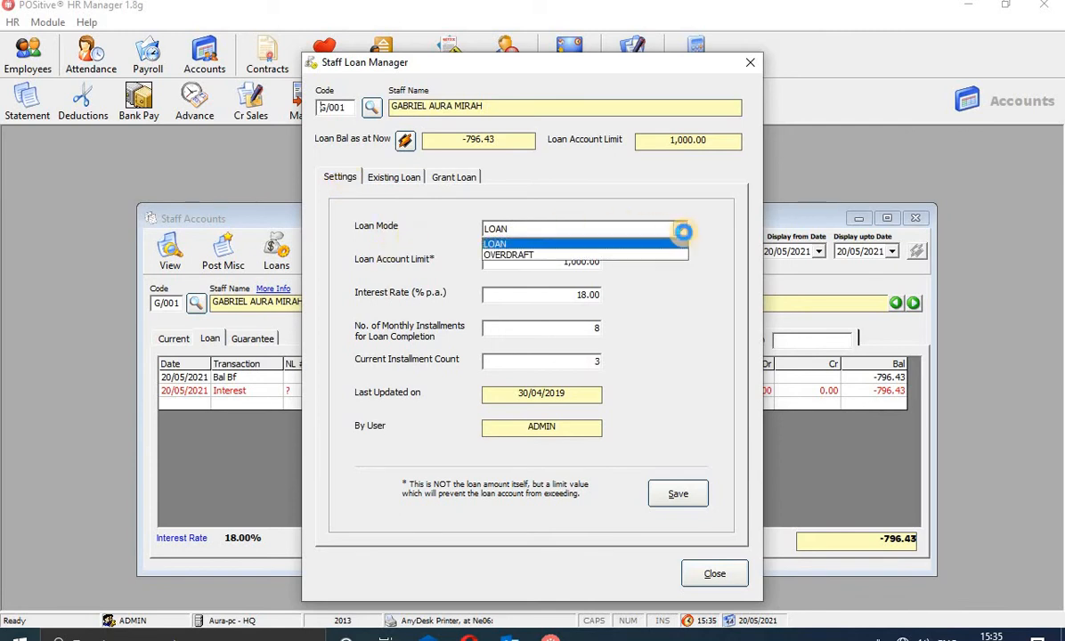
pyautogui.click(657, 253)
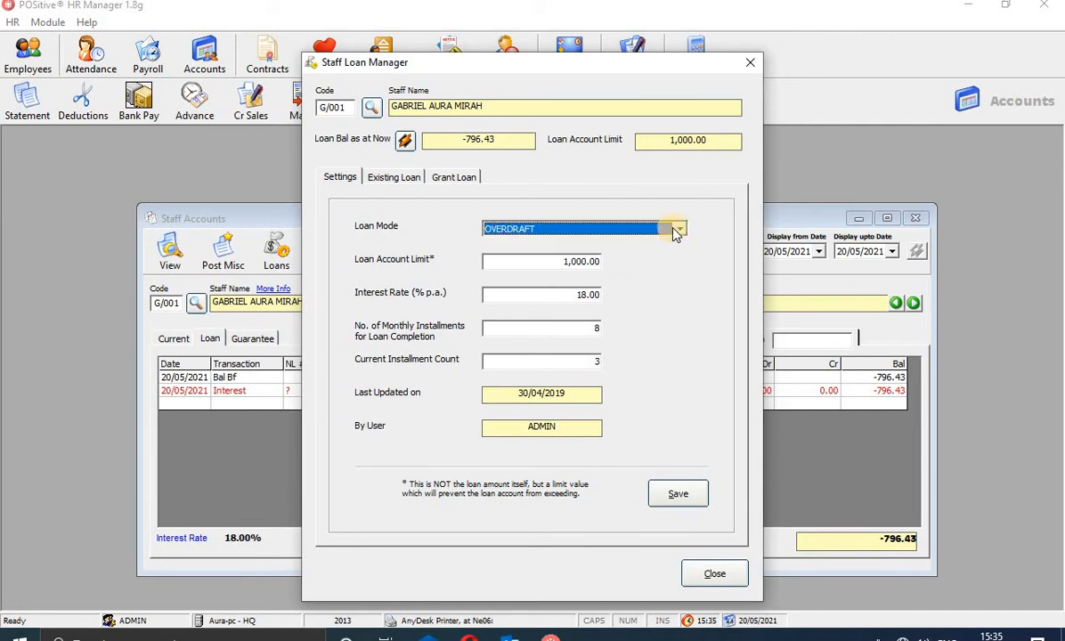
pyautogui.click(678, 229)
pyautogui.click(649, 240)
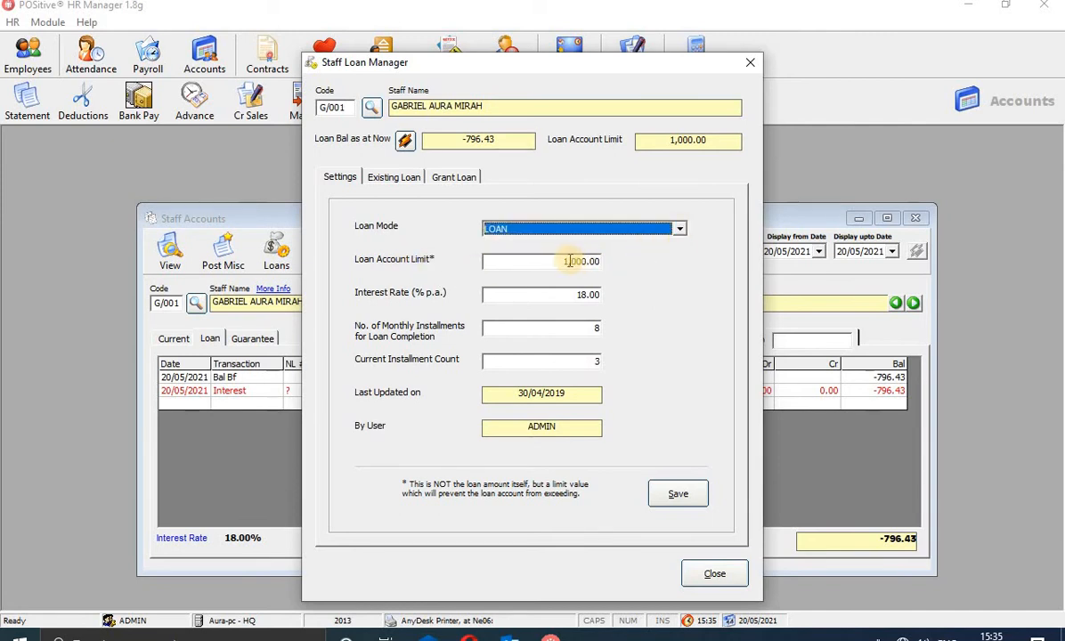
# Step: Set the loan account limit to 1,000,000.00 and the annual interest rate to 0.1%
pyautogui.moveTo(600, 262)
pyautogui.mouseDown()
pyautogui.moveTo(560, 262)
pyautogui.moveTo(610, 246)
pyautogui.mouseUp()
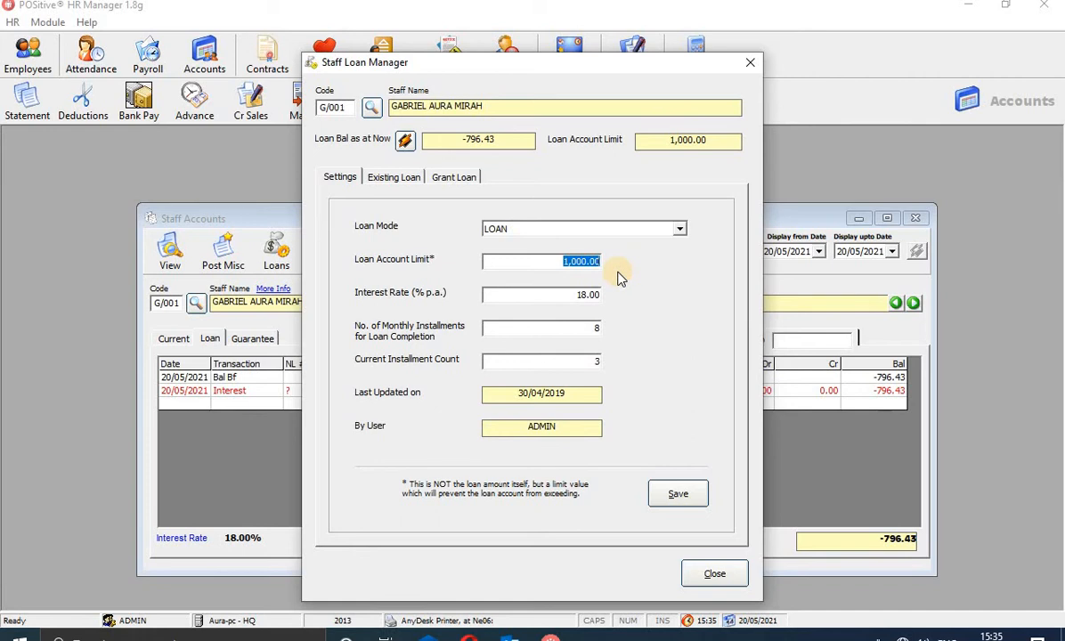
pyautogui.write('100')
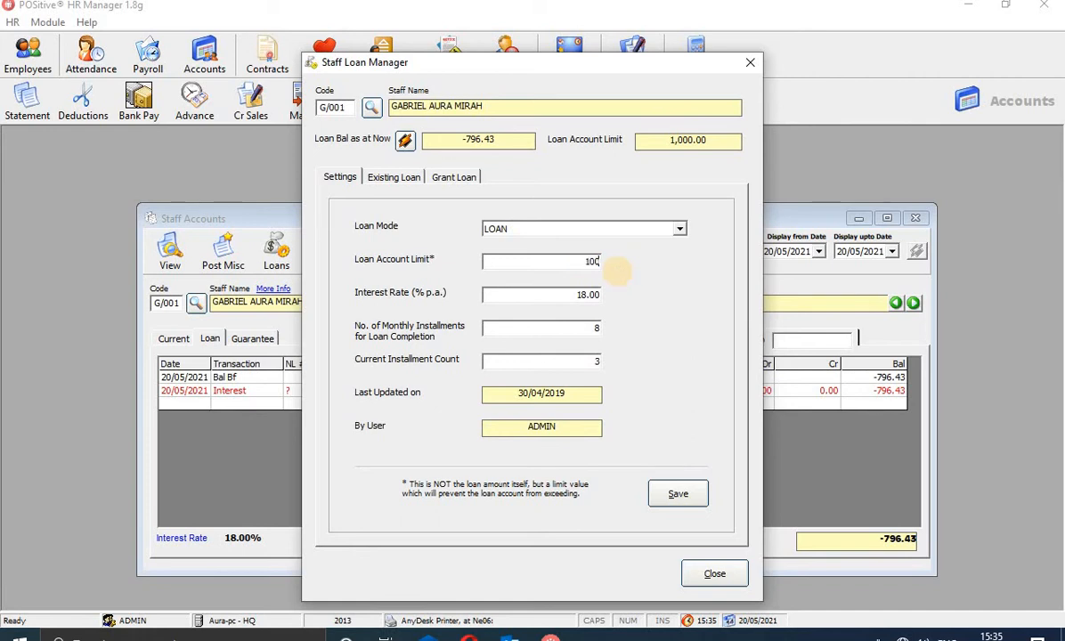
pyautogui.write('000')
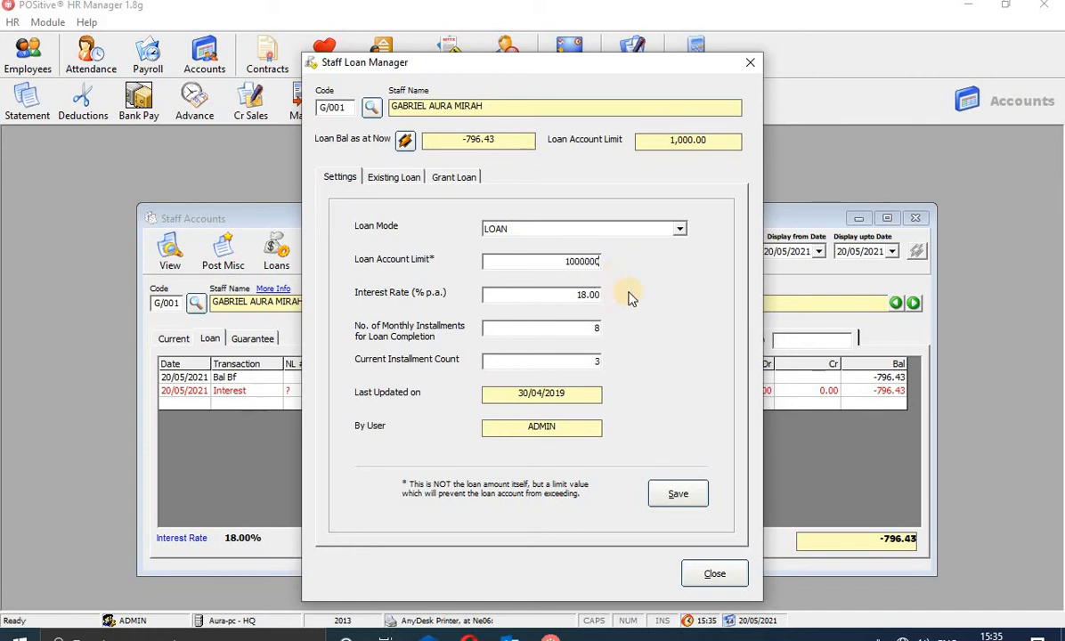
pyautogui.write('0')
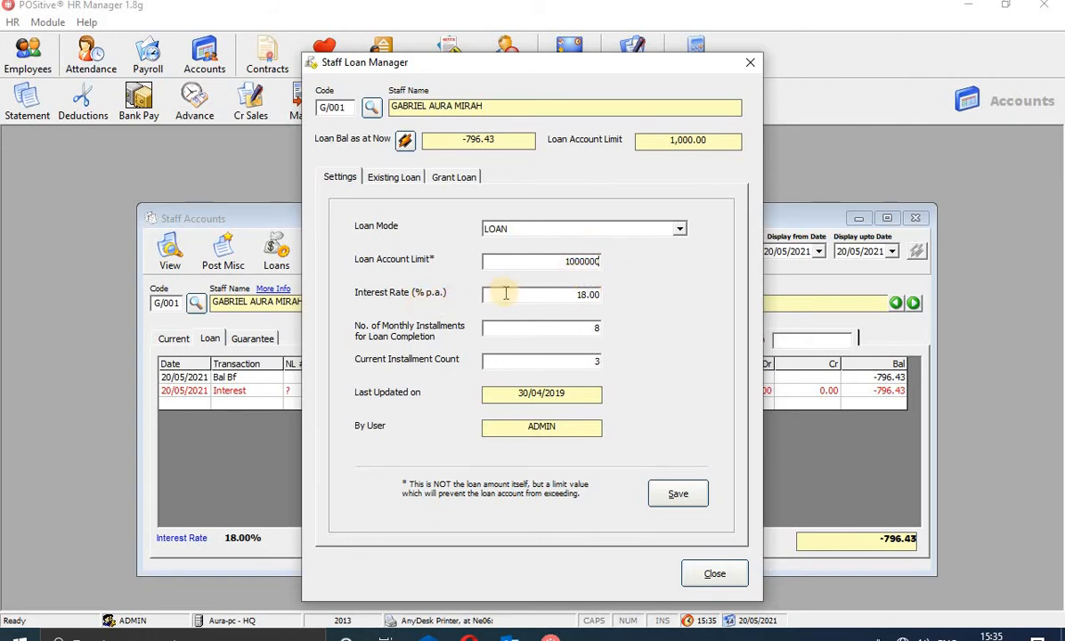
pyautogui.press('Tab')
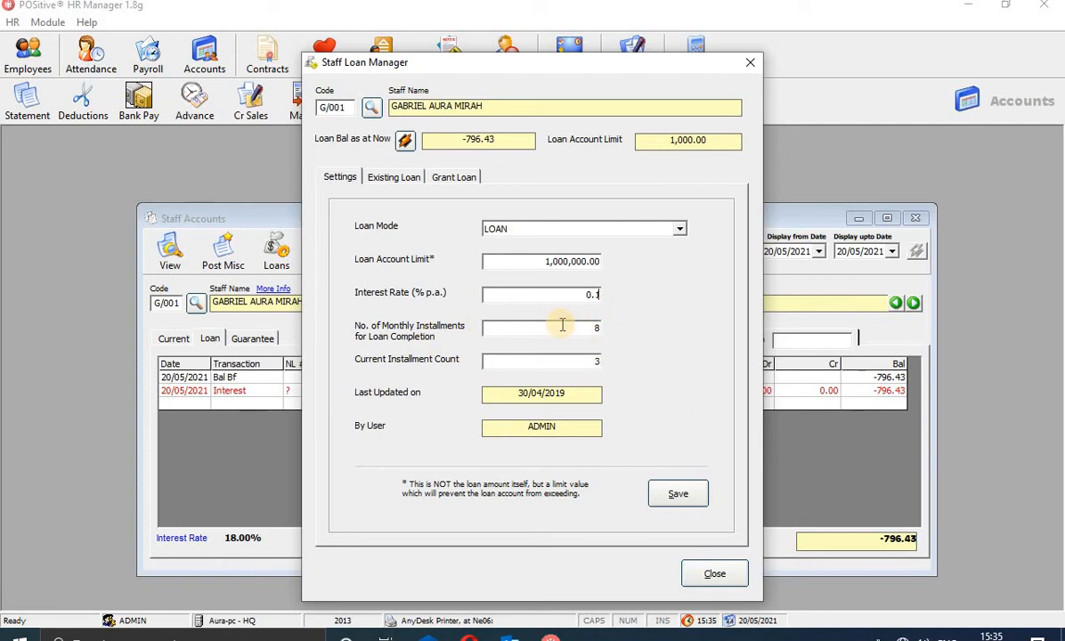
pyautogui.click(591, 362)
pyautogui.write('3')
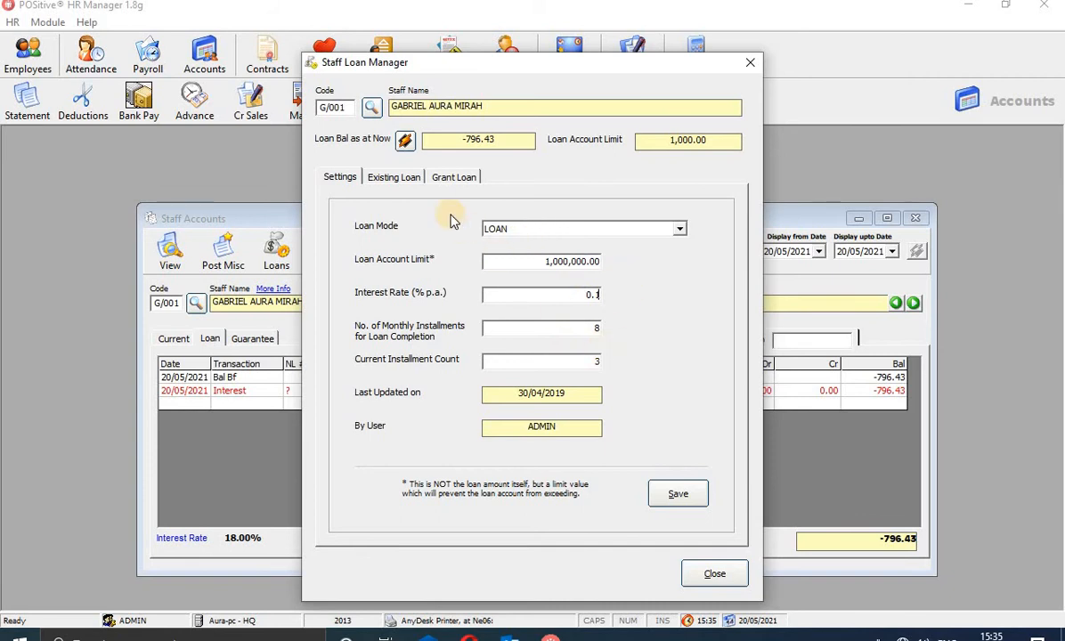
# Step: View the existing loan schedule, and for a new loan try crediting 17900 - Cash Book before returning to 11400 - Staff Current Control A/C
pyautogui.click(412, 183)
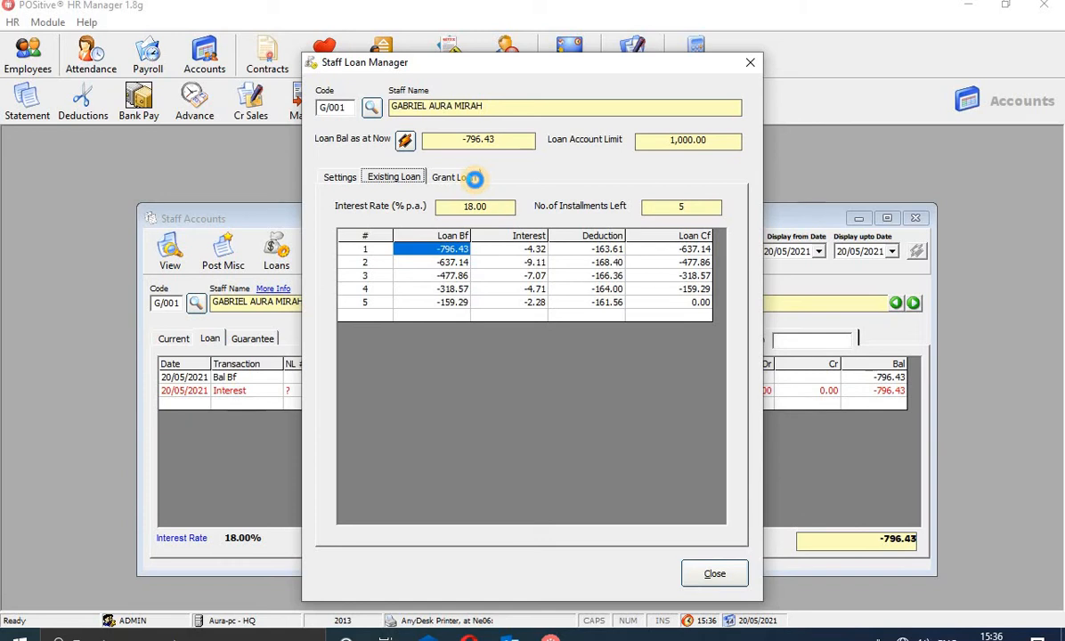
pyautogui.click(475, 179)
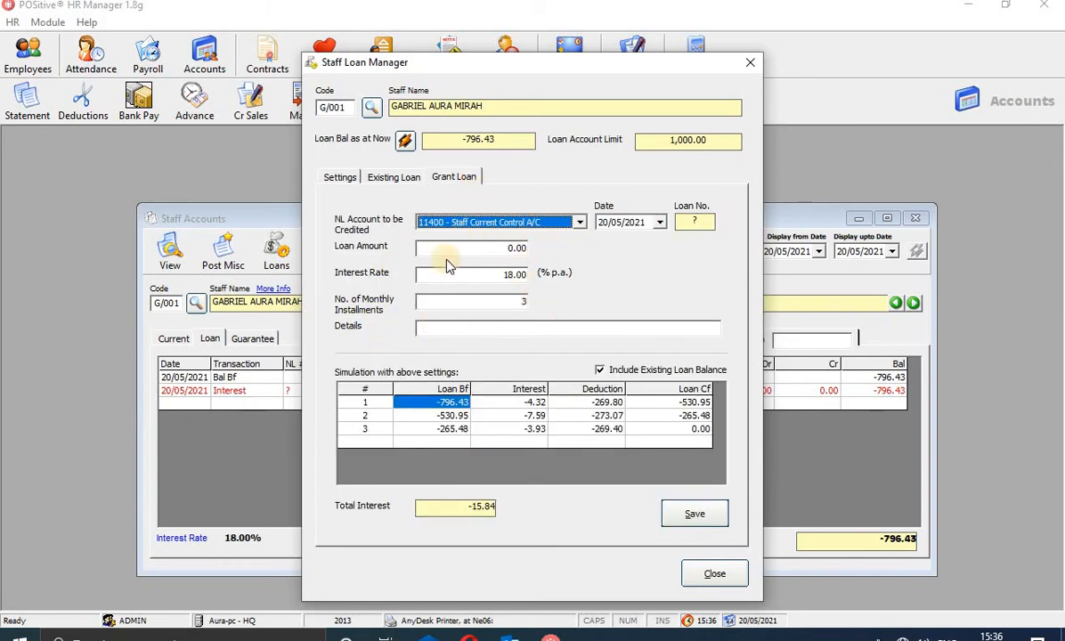
pyautogui.click(580, 222)
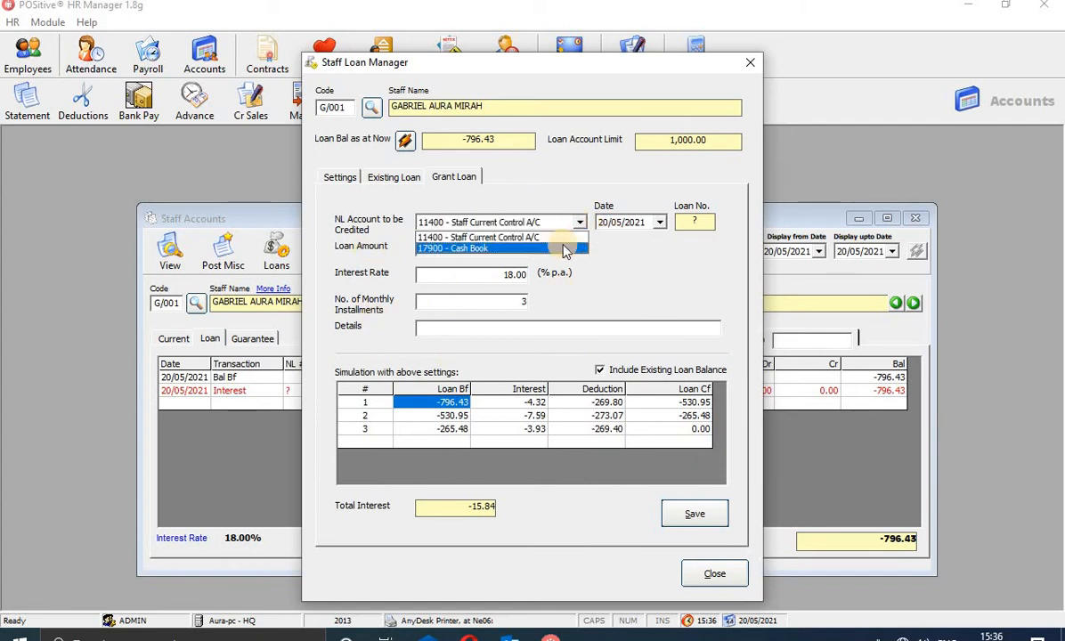
pyautogui.click(553, 237)
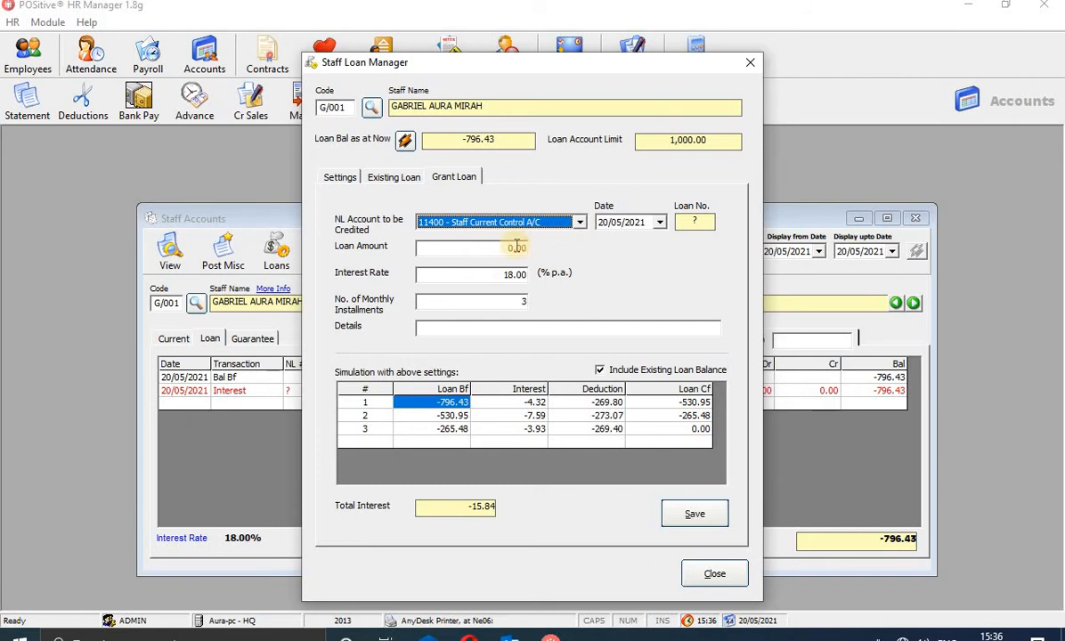
pyautogui.click(580, 222)
pyautogui.click(568, 249)
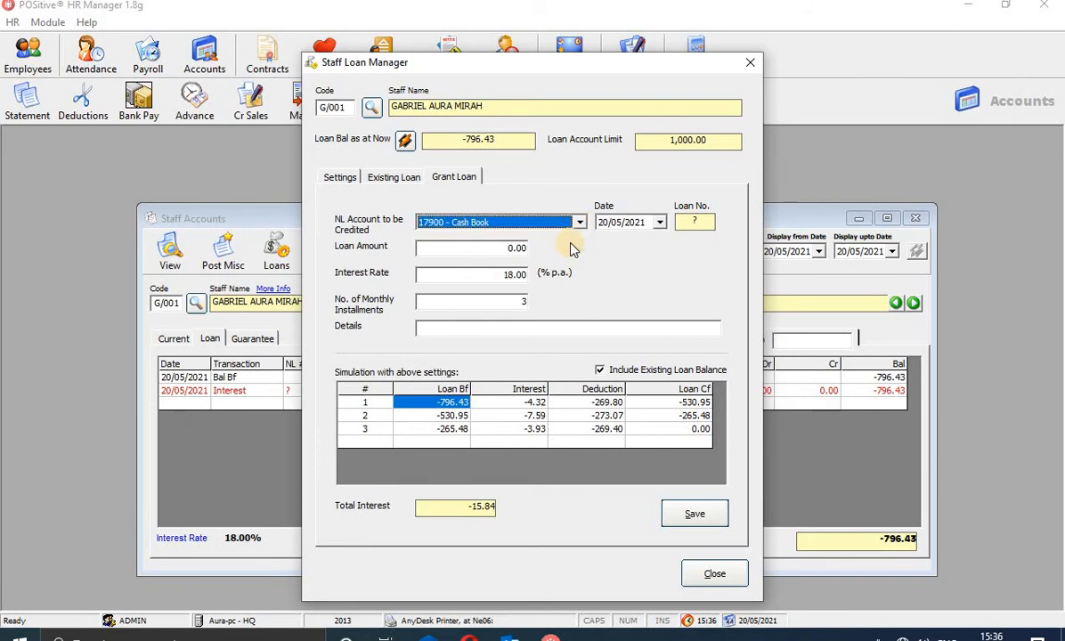
pyautogui.click(580, 223)
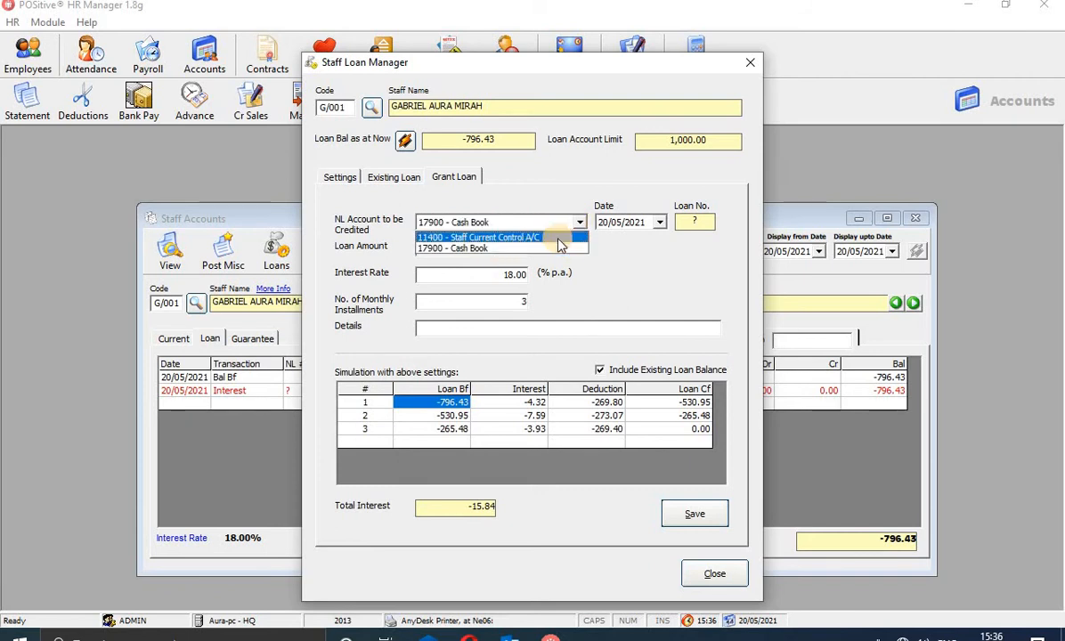
pyautogui.click(559, 236)
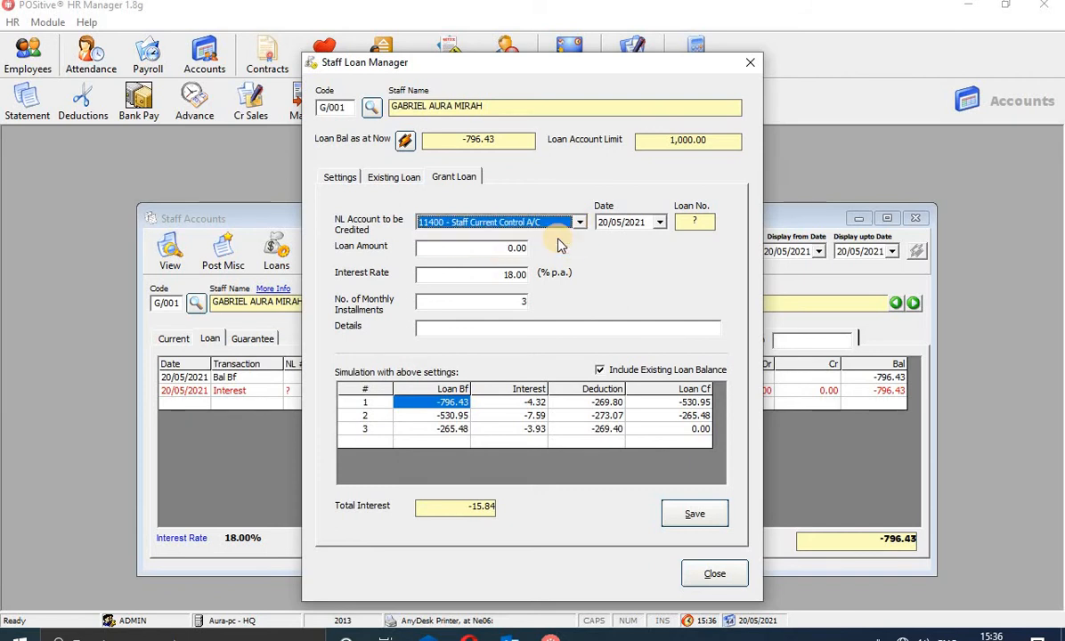
# Step: Fill in the new loan with an amount of 200,000.00, an interest rate of 0.10% p.a. and the details "emmmergency"
pyautogui.click(488, 248)
pyautogui.write('200000')
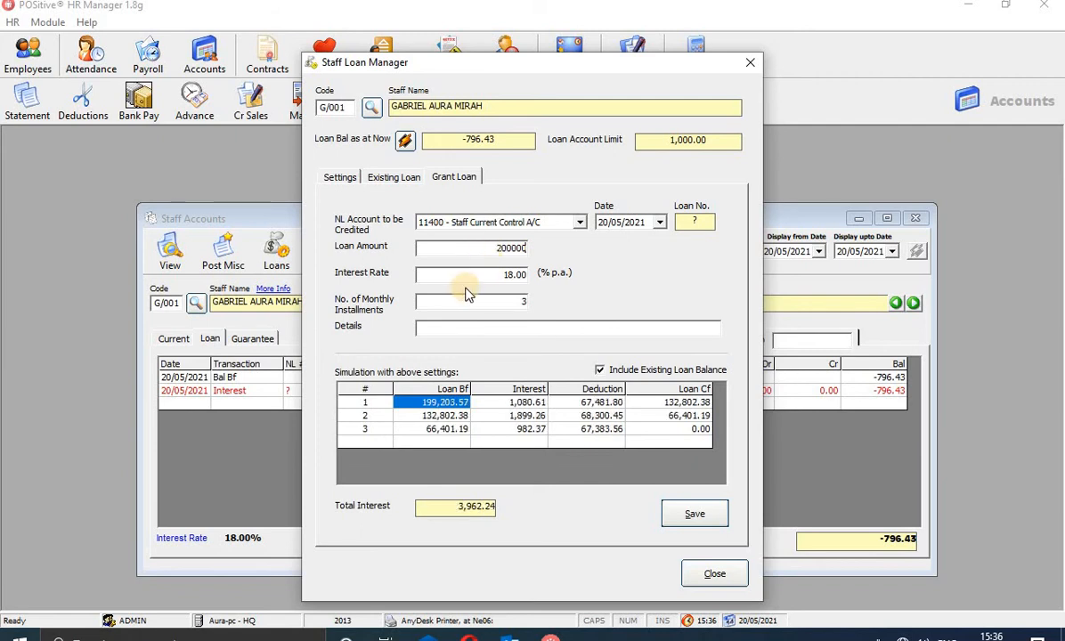
pyautogui.click(506, 275)
pyautogui.write('0')
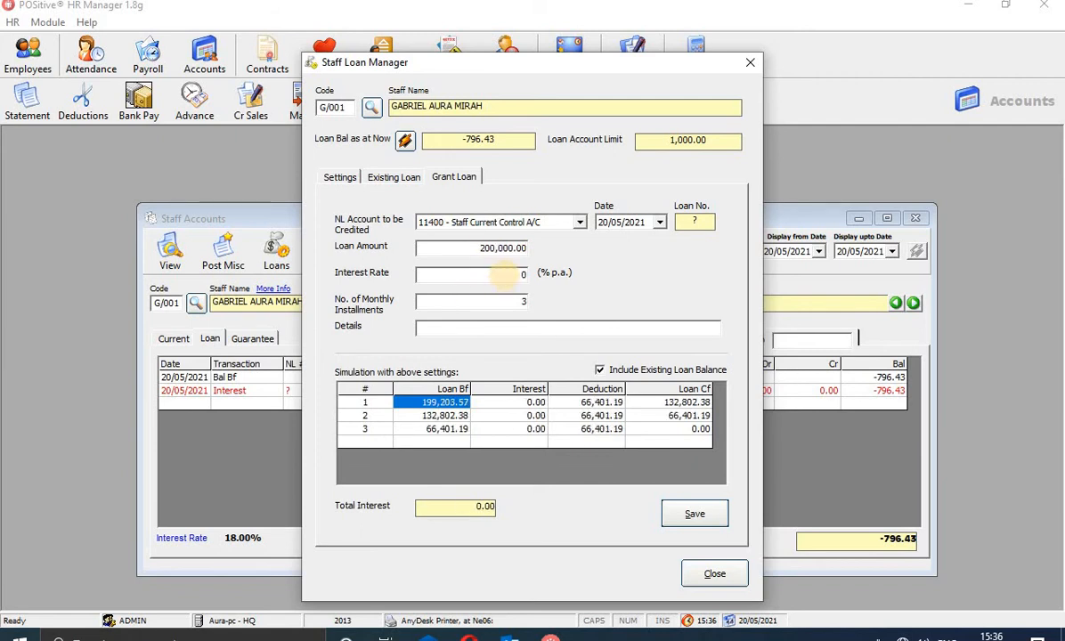
pyautogui.write('.1')
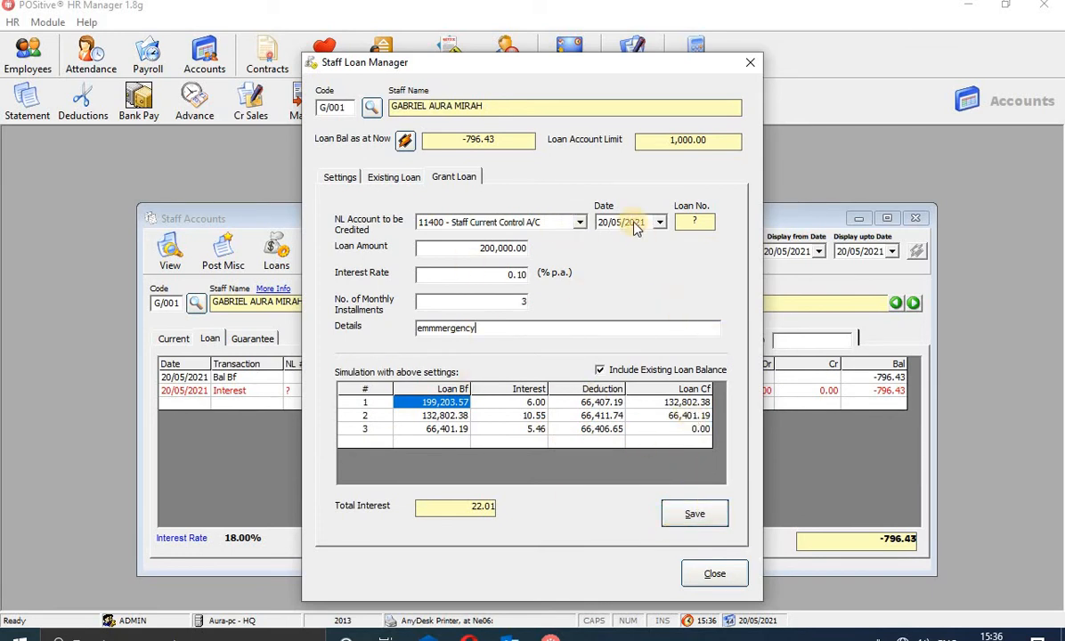
# Step: Try twice to save and grant the 200,000.00 loan, dismissing the resulting messages
pyautogui.click(709, 522)
pyautogui.click(545, 377)
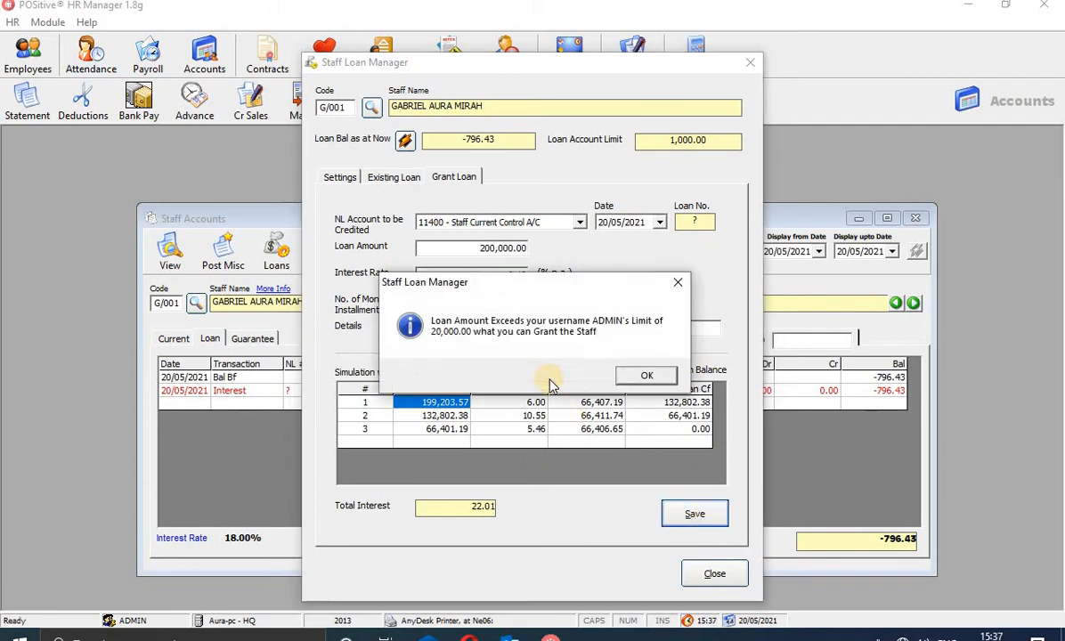
pyautogui.click(646, 374)
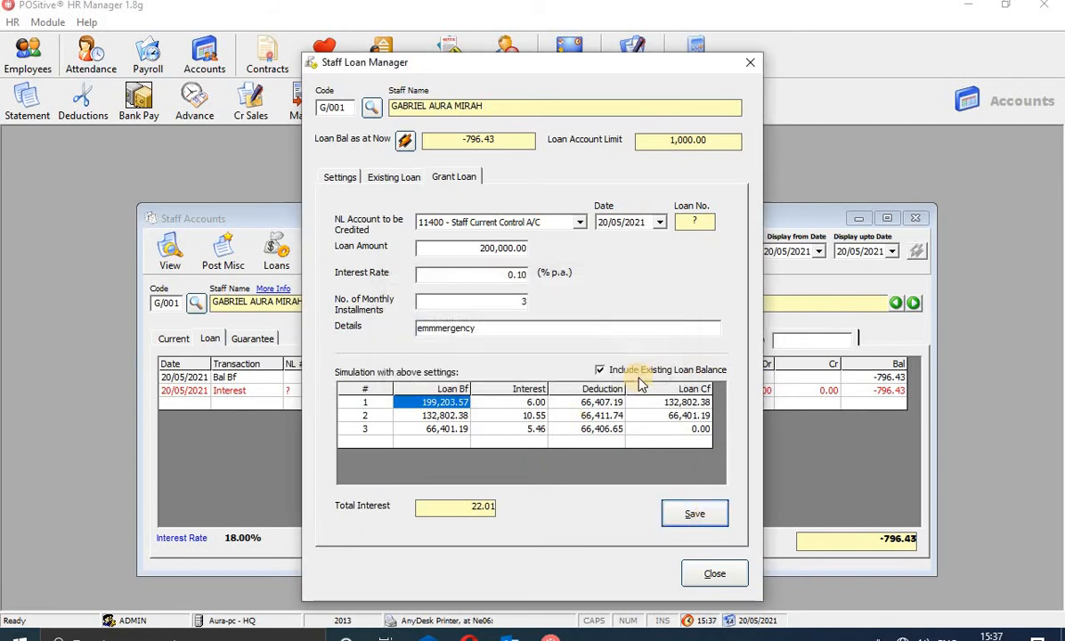
pyautogui.click(704, 522)
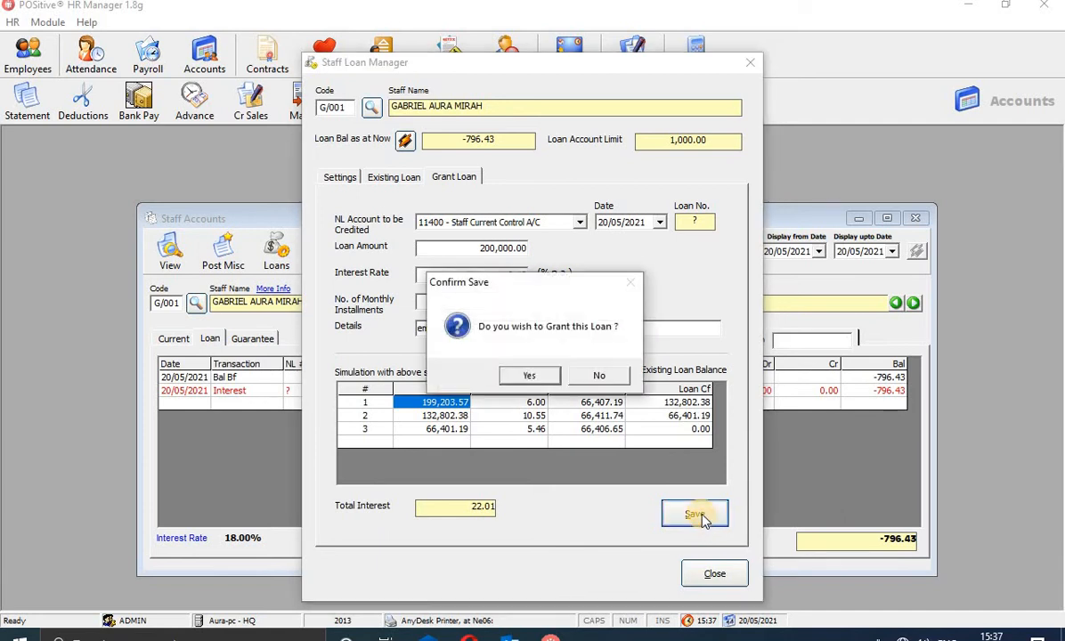
pyautogui.click(521, 377)
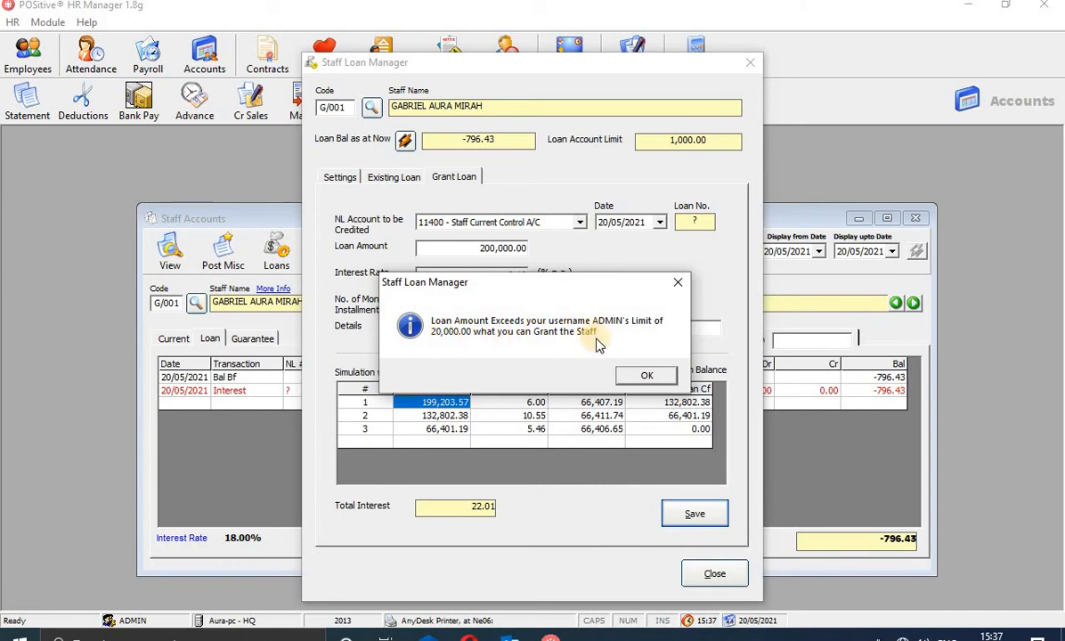
pyautogui.click(637, 374)
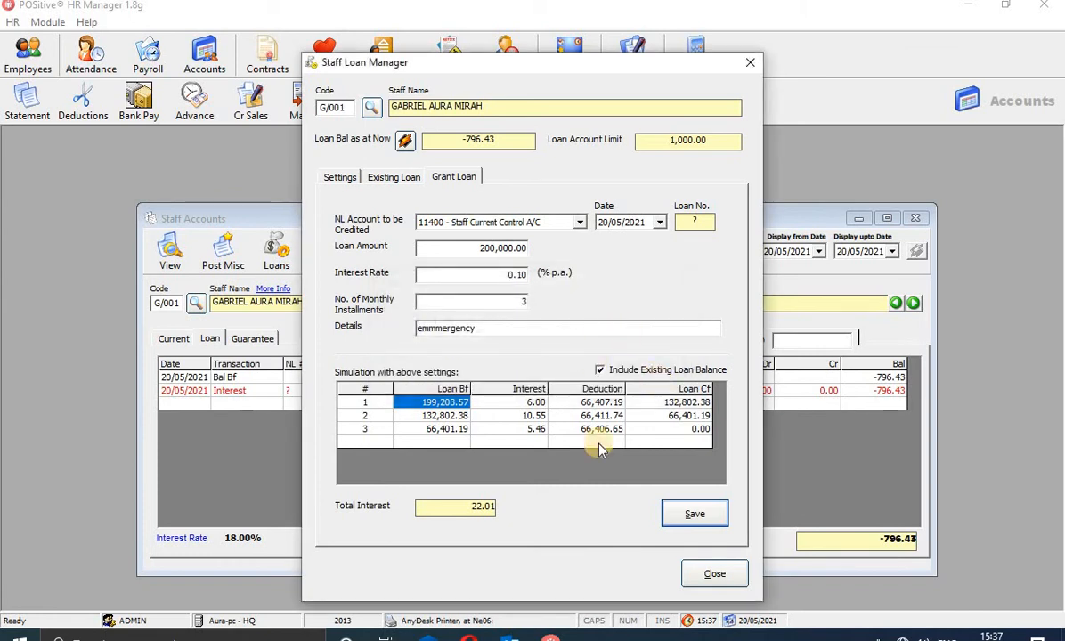
# Step: Reduce the loan amount to 10,000.00 and try to grant the loan at the 0.10% interest rate
pyautogui.click(526, 249)
pyautogui.write('10')
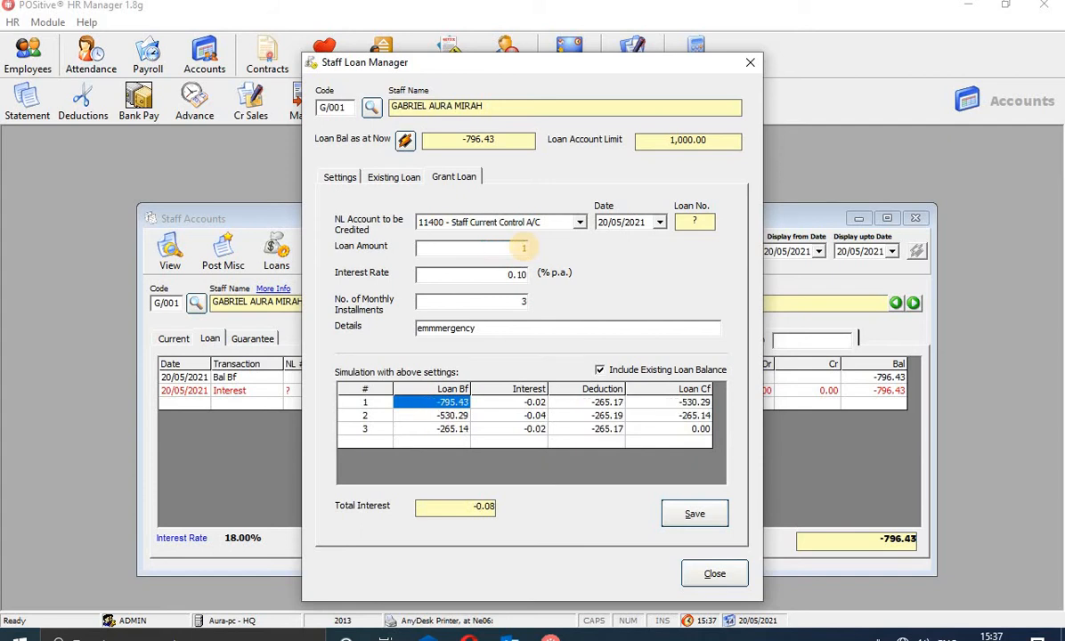
pyautogui.write('000')
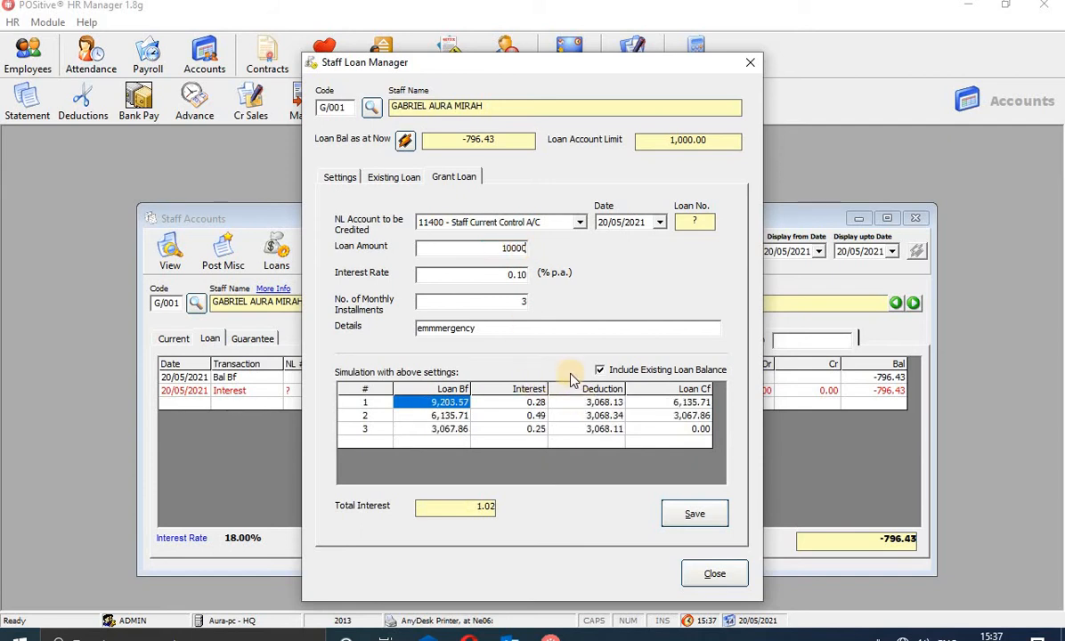
pyautogui.click(698, 515)
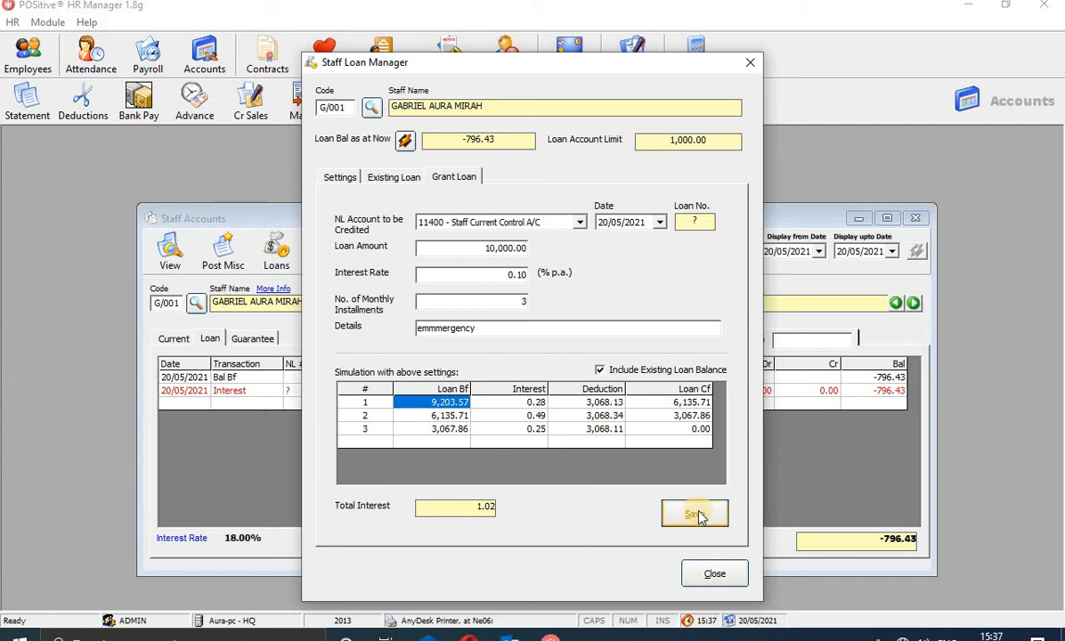
pyautogui.click(524, 374)
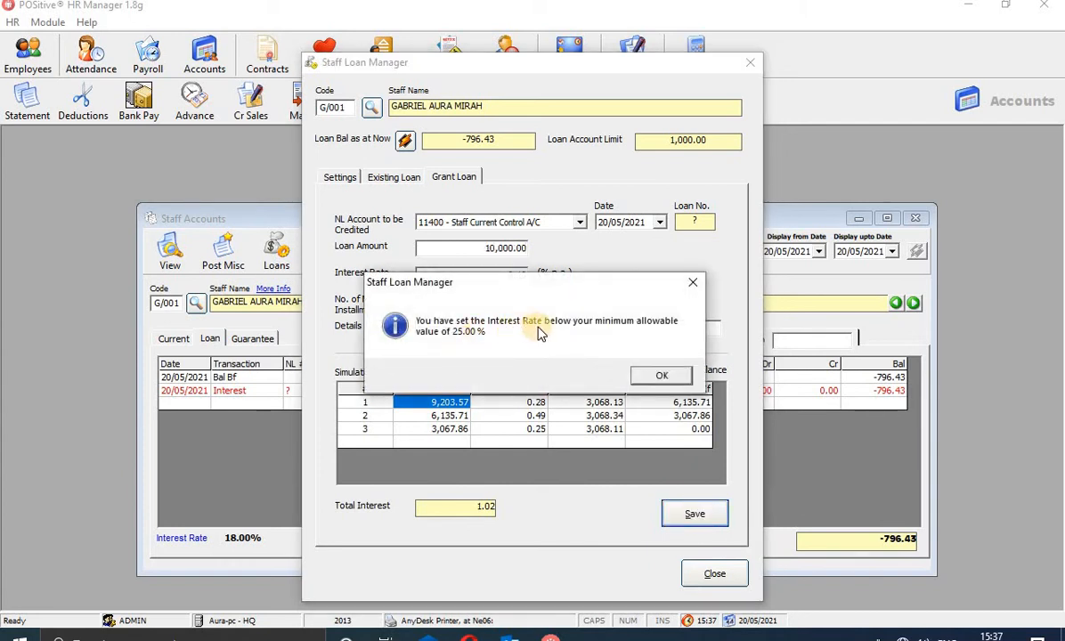
pyautogui.click(660, 374)
# Step: Set the new loan's interest rate to 180.00% p.a. and try to grant the 10,000.00 loan
pyautogui.doubleClick(518, 275)
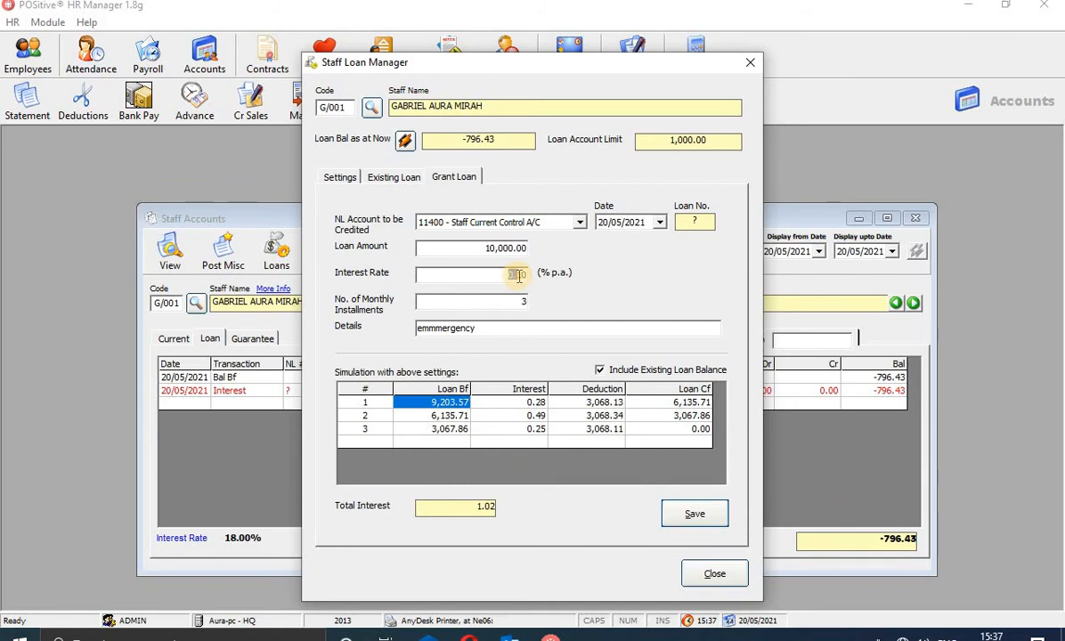
pyautogui.write('18')
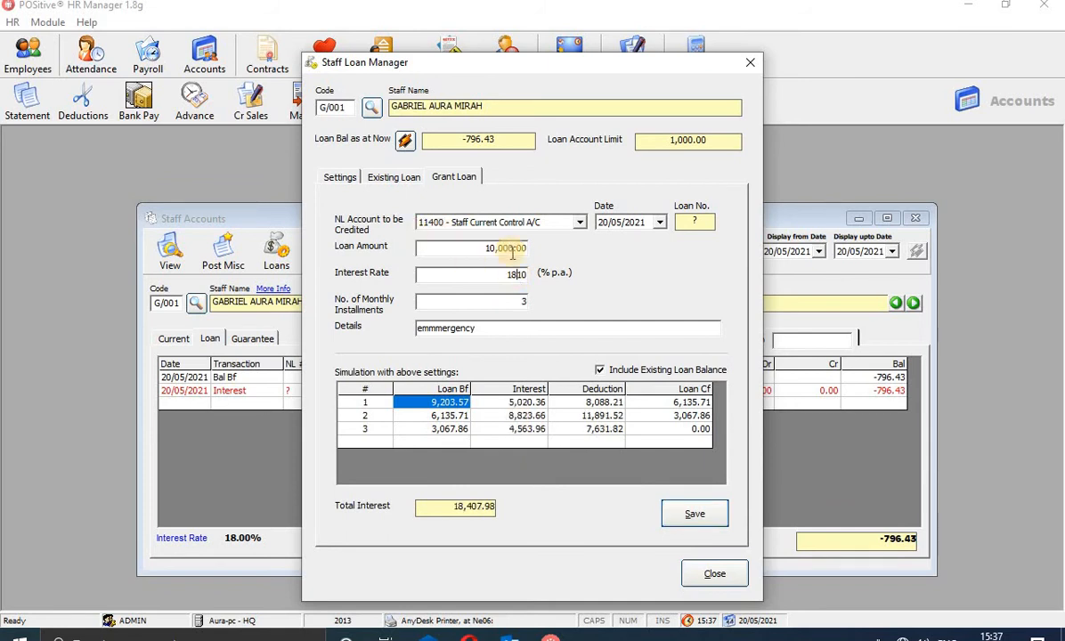
pyautogui.press('BackSpace')
pyautogui.press('BackSpace')
pyautogui.press('BackSpace')
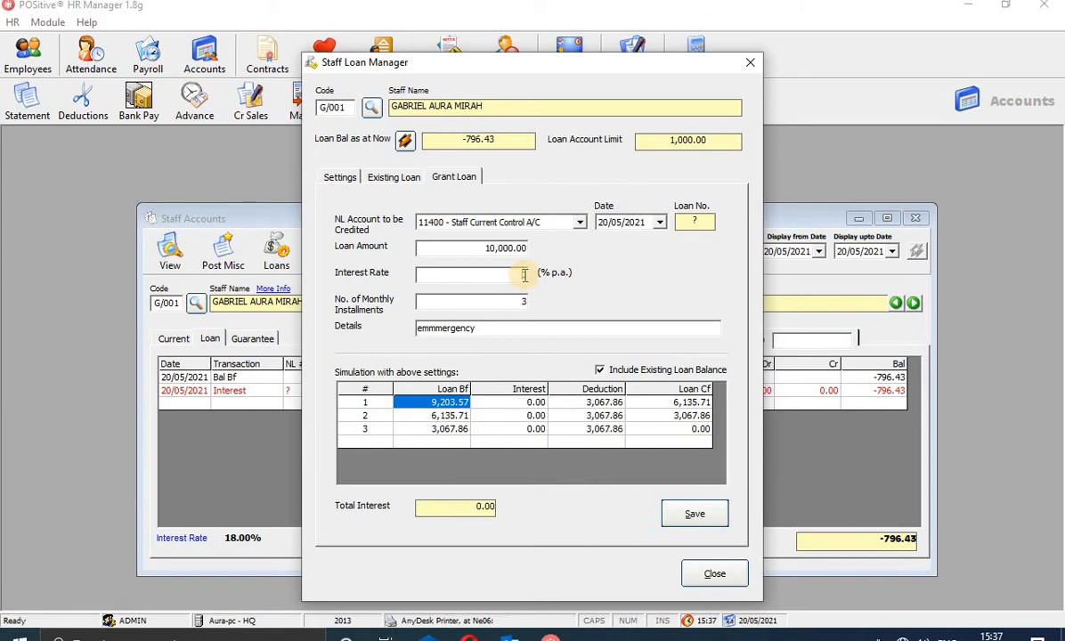
pyautogui.write('180.00')
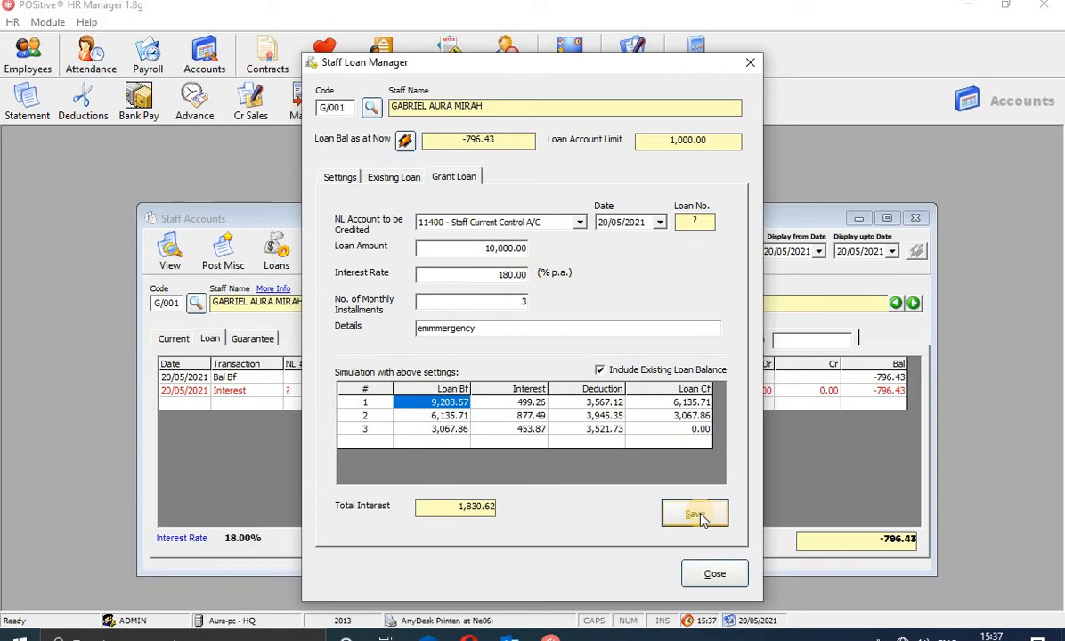
pyautogui.click(699, 514)
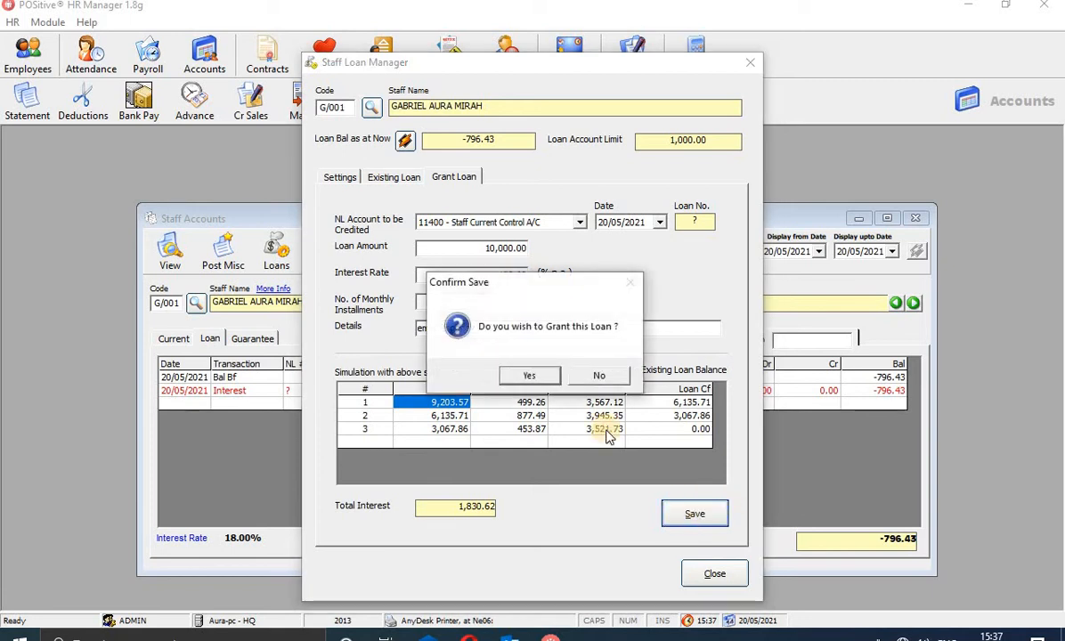
pyautogui.click(530, 377)
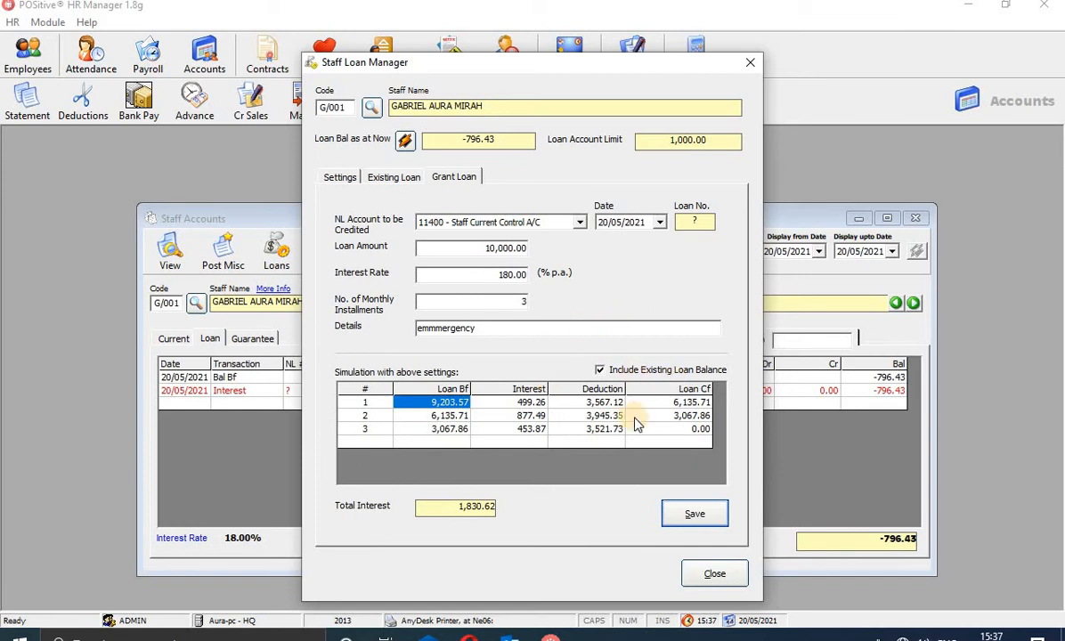
pyautogui.click(696, 521)
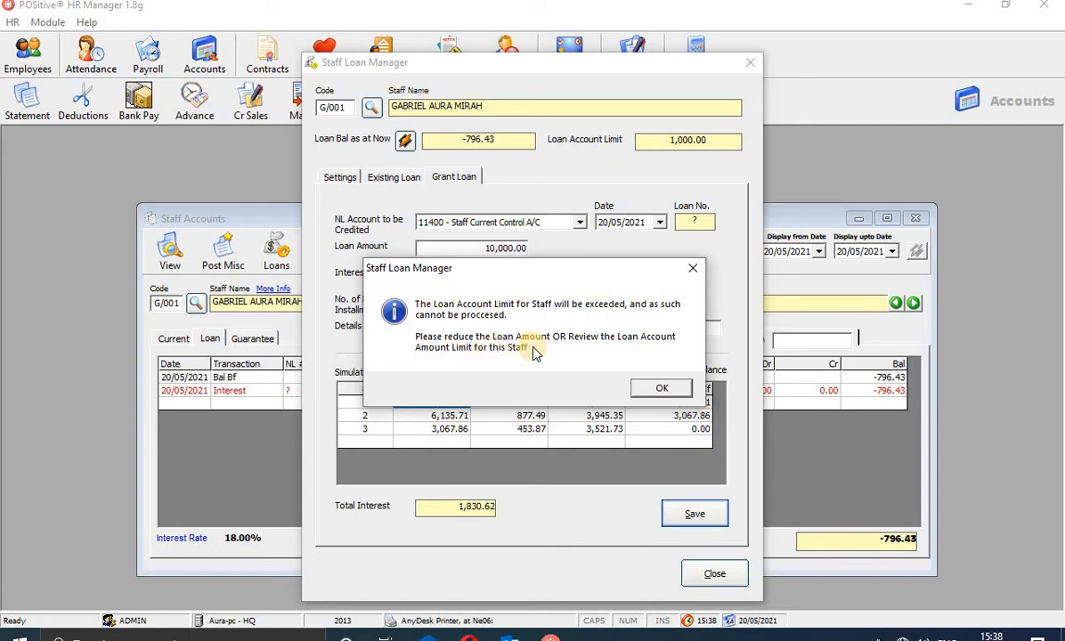
pyautogui.click(670, 390)
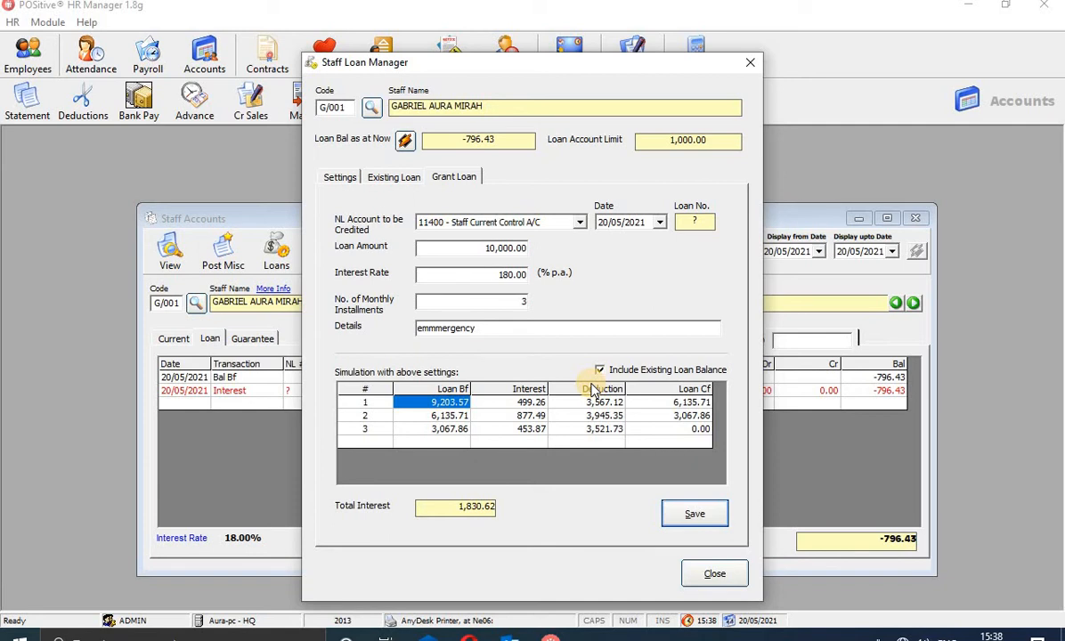
# Step: Re-enter 3 as the number of monthly installments and close the Staff Loan Manager without granting the loan
pyautogui.click(524, 301)
pyautogui.press('BackSpace')
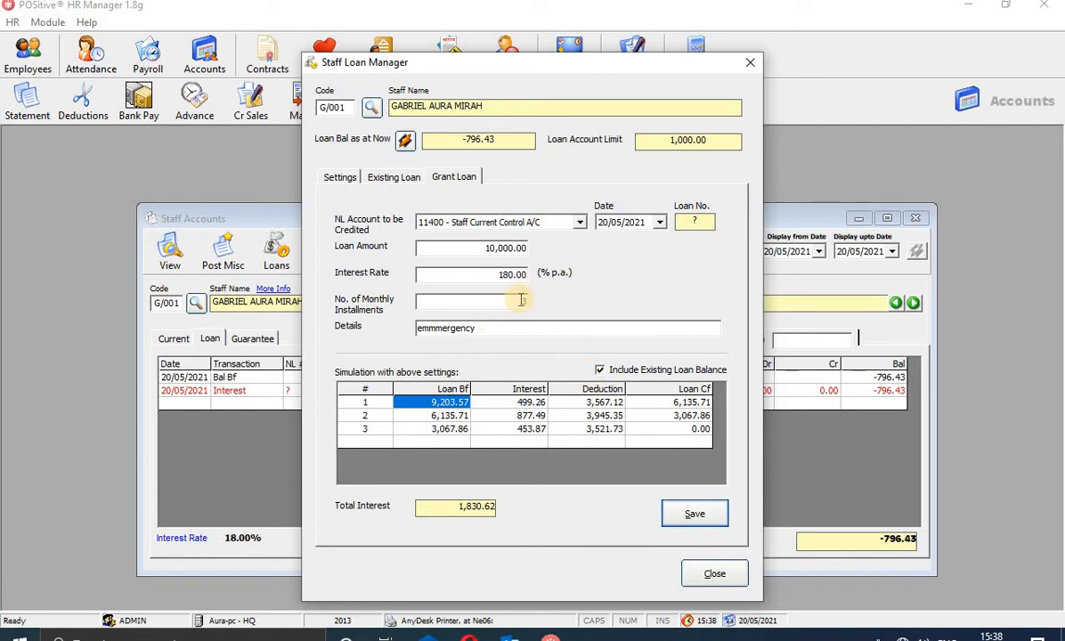
pyautogui.write('3')
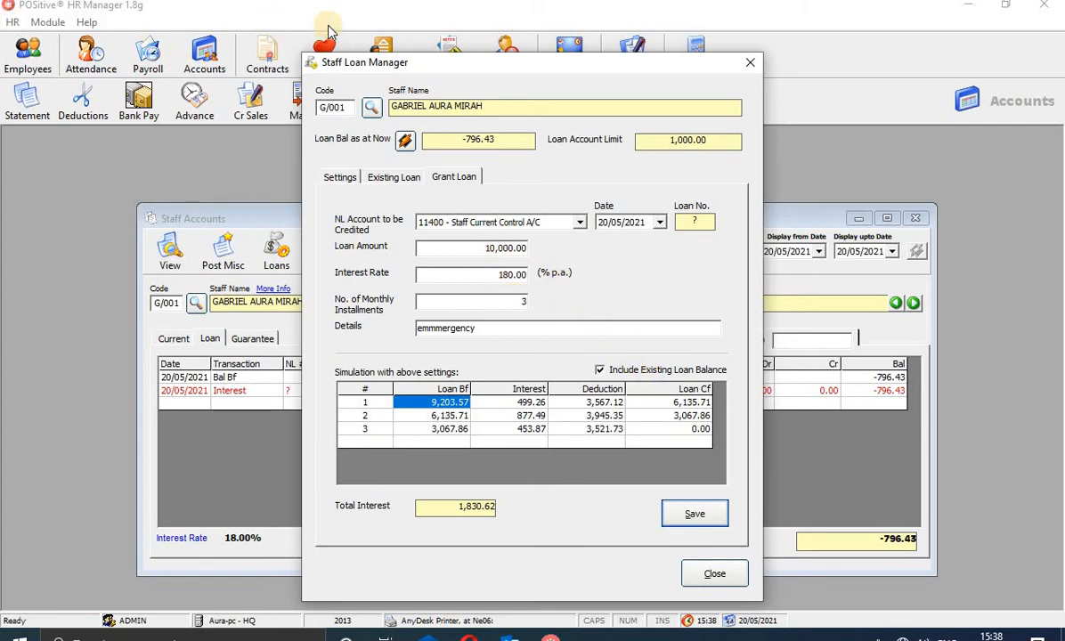
pyautogui.click(752, 65)
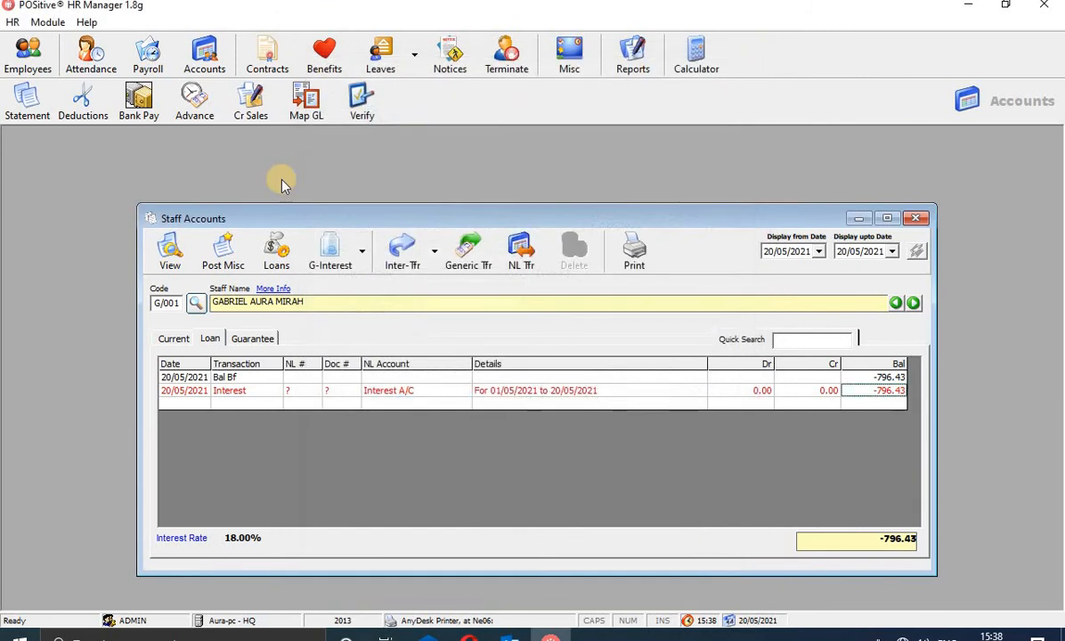
# Step: Open the setup tools, go to the users' Feature Rights and expand the Loan Manager features under POSitive HR
pyautogui.click(11, 24)
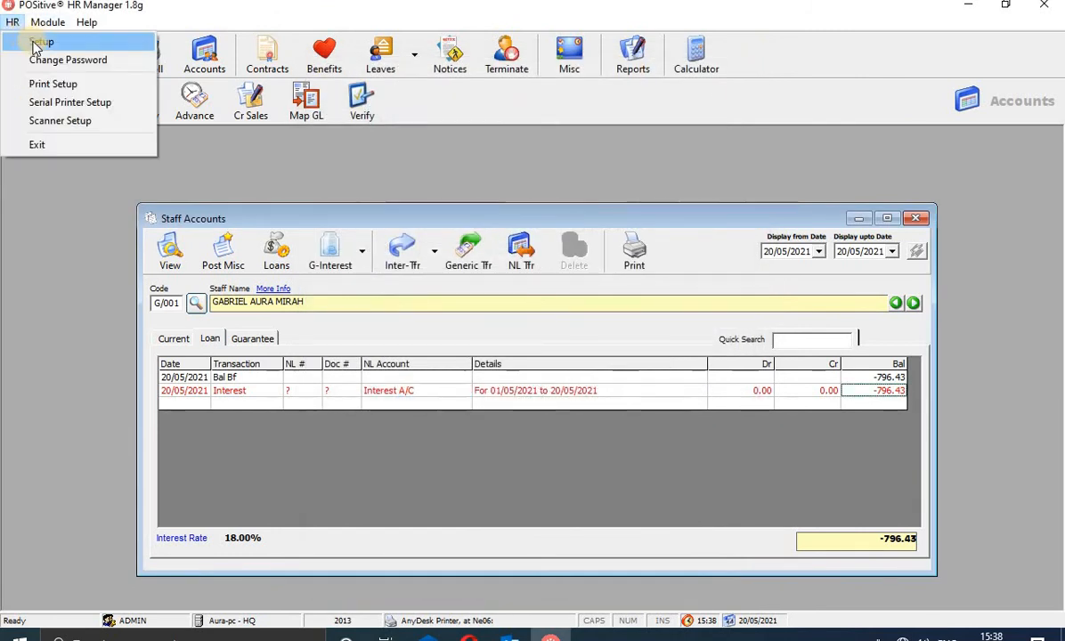
pyautogui.click(32, 42)
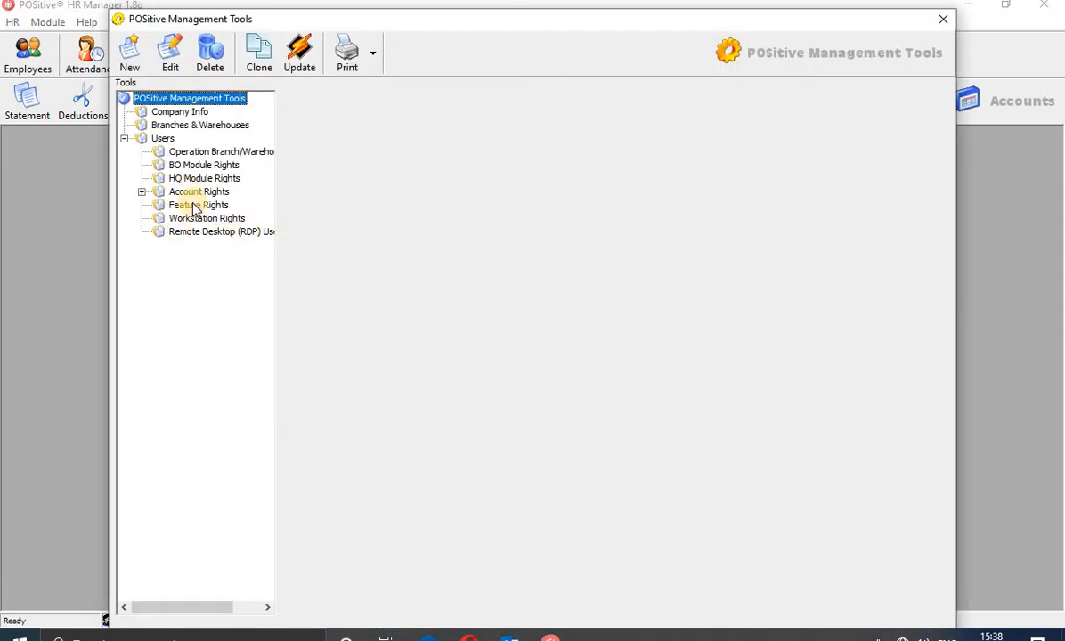
pyautogui.click(193, 207)
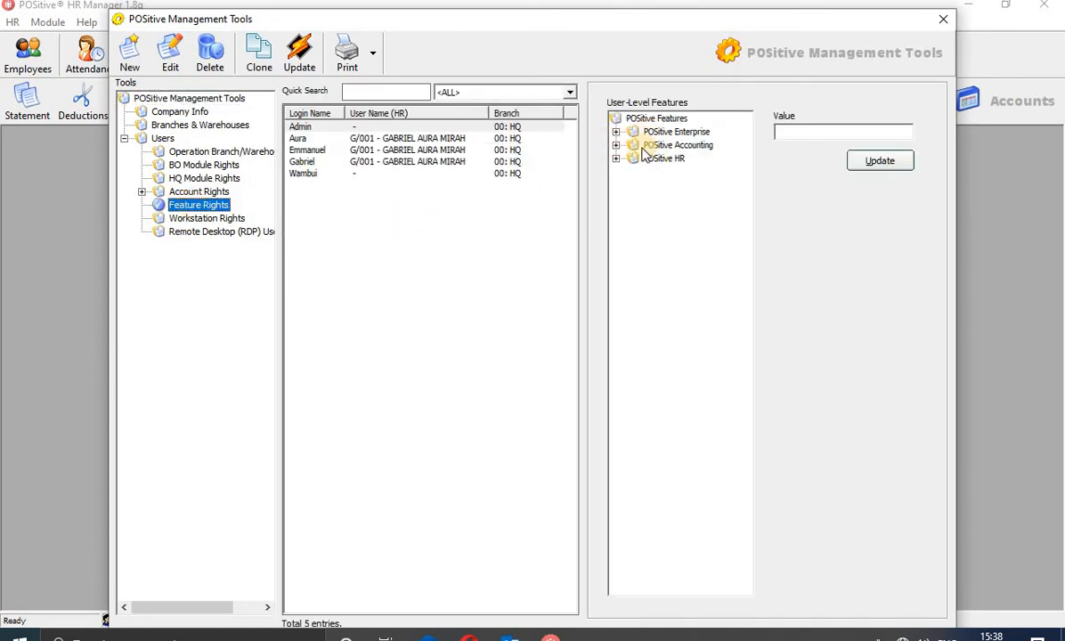
pyautogui.click(615, 159)
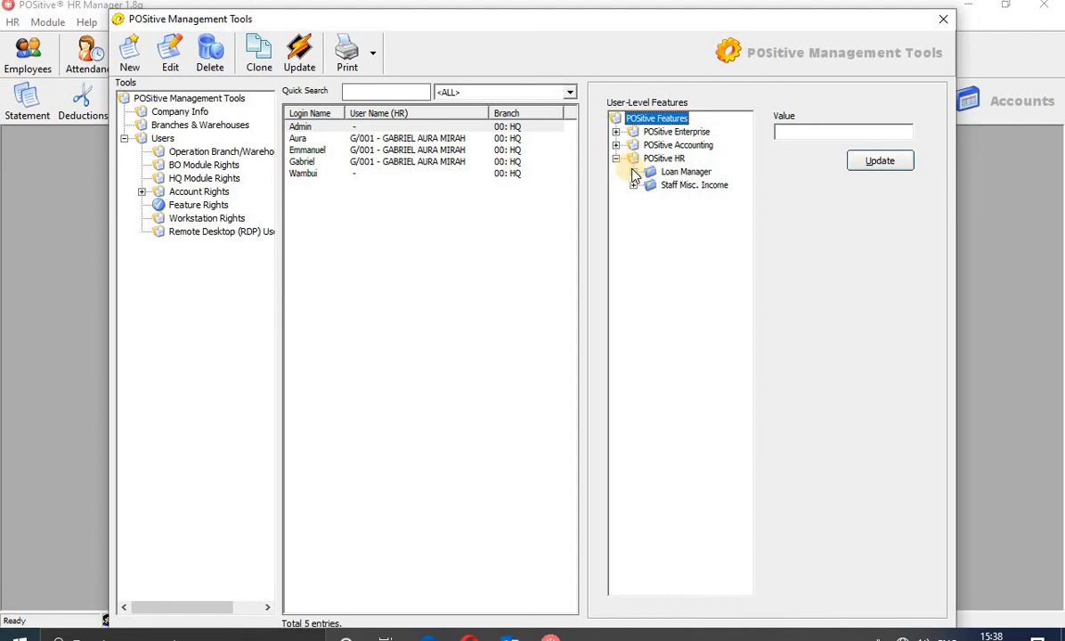
pyautogui.click(633, 172)
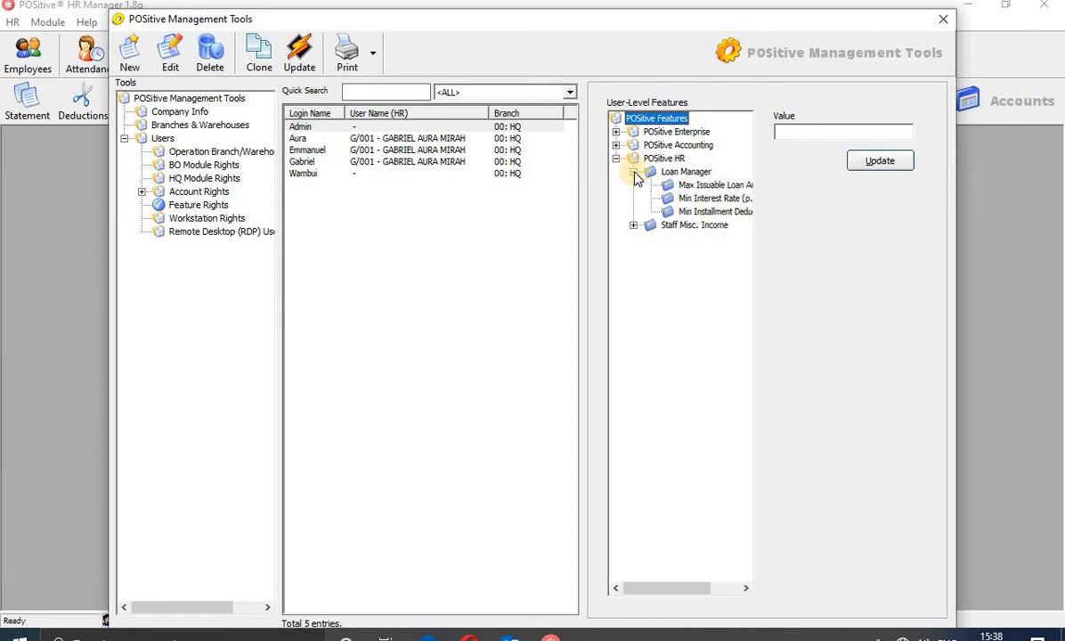
# Step: Set the Admin user's maximum issuable loan amount to 2,000,000.00, update the feature right and close the management tools
pyautogui.click(711, 187)
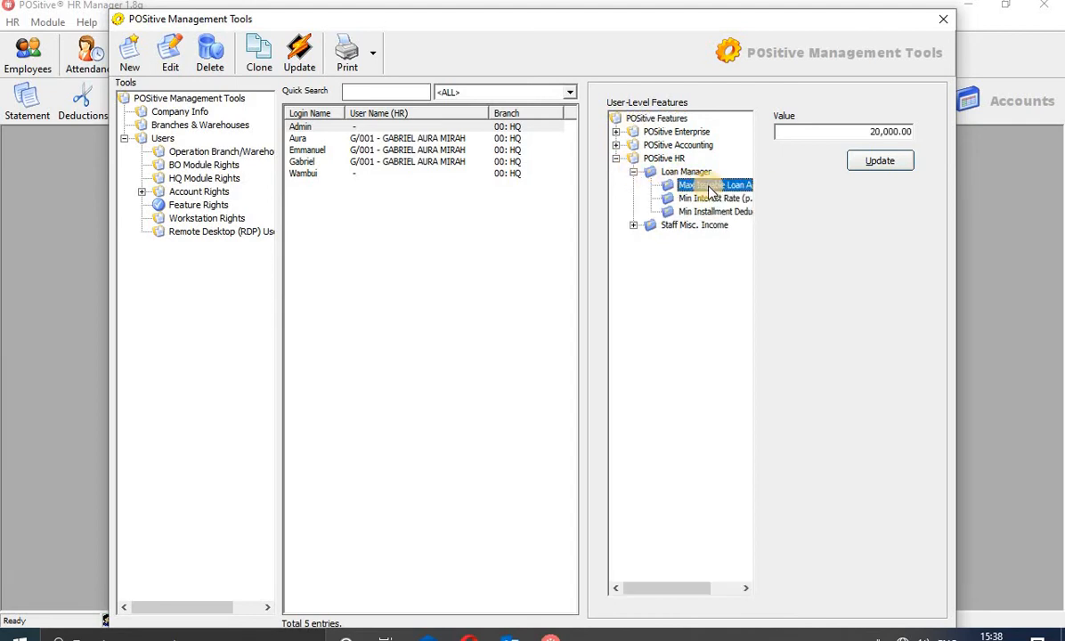
pyautogui.doubleClick(907, 132)
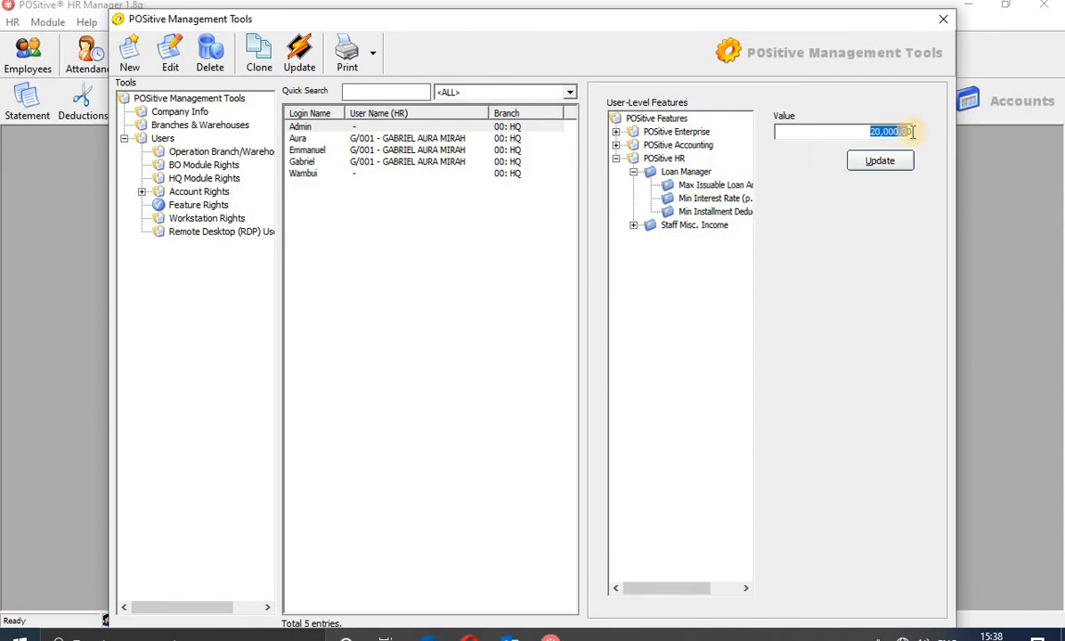
pyautogui.click(913, 132)
pyautogui.moveTo(913, 131); pyautogui.dragTo(856, 136)
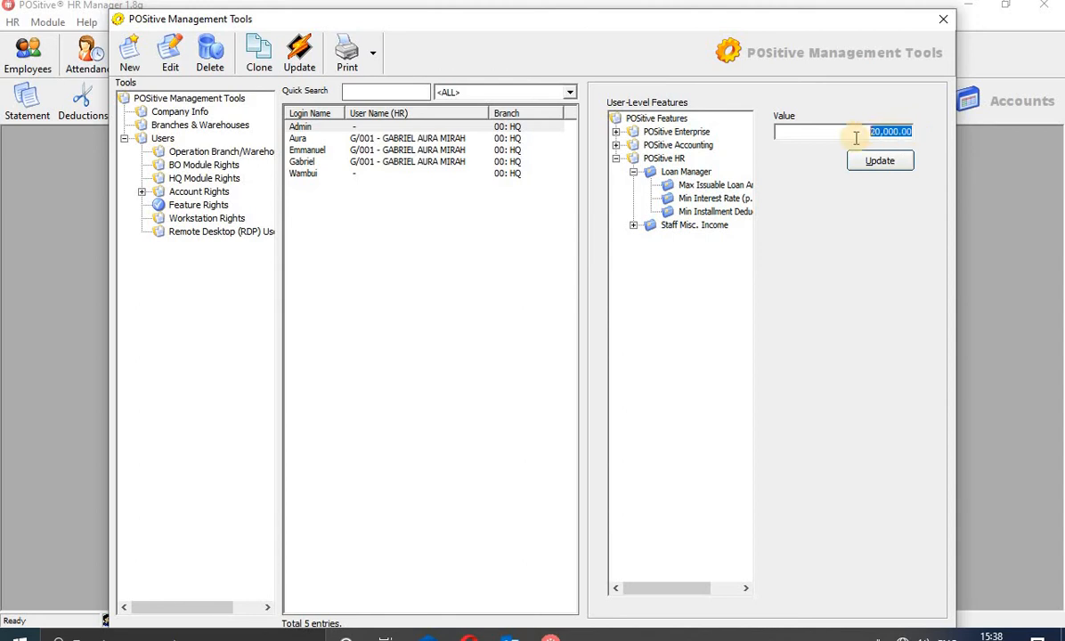
pyautogui.write('4')
pyautogui.click(880, 161)
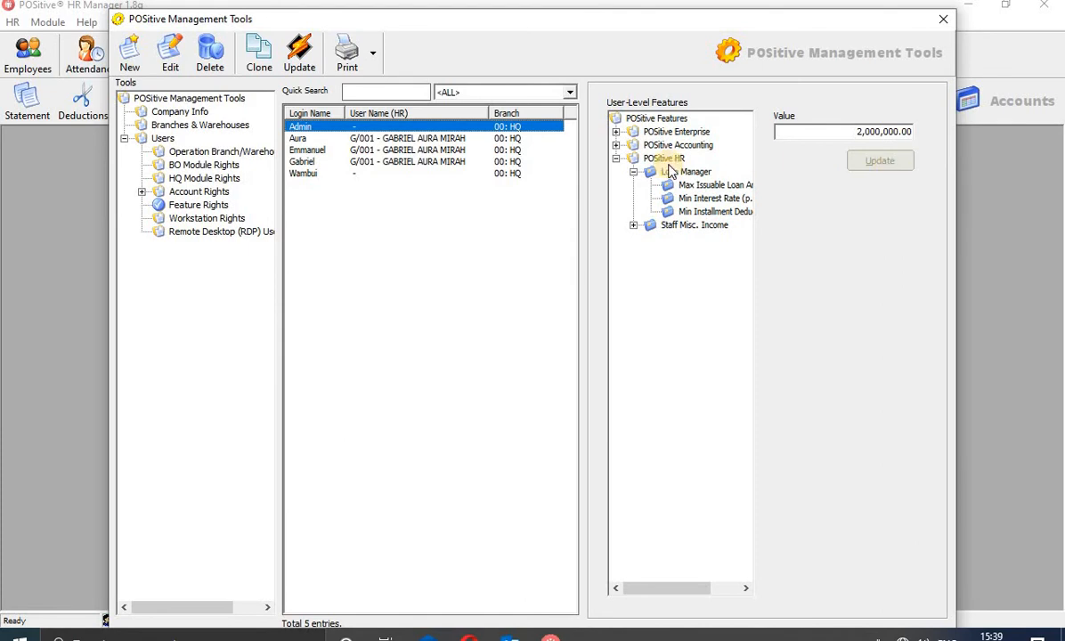
pyautogui.click(944, 25)
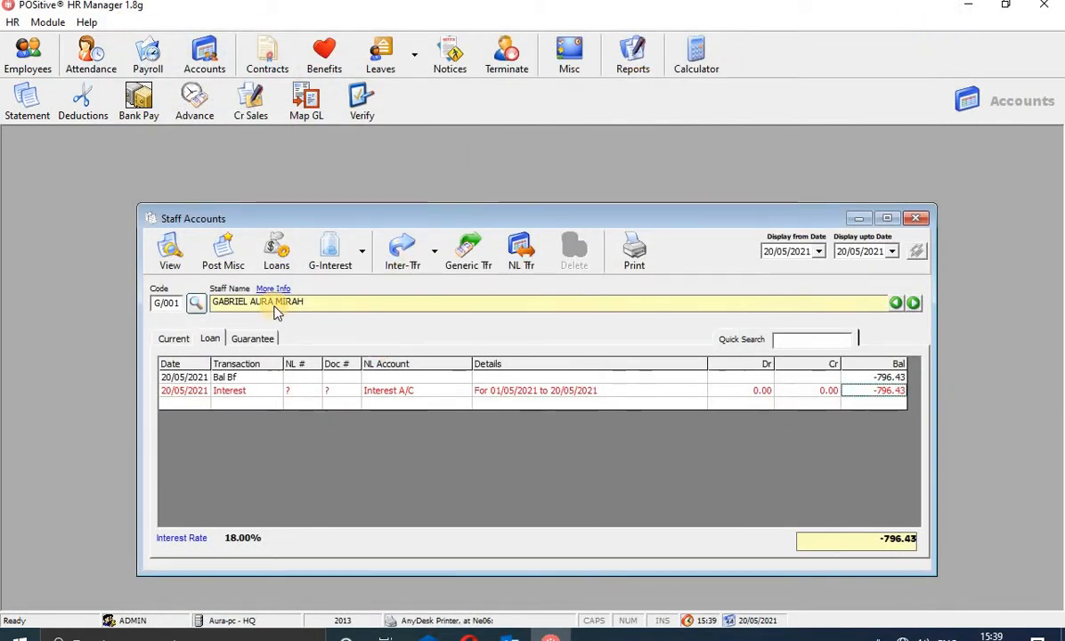
# Step: Start a new loan grant in the Staff Loan Manager with an amount of 200,000.00 and the details "Emmmegency"
pyautogui.click(281, 258)
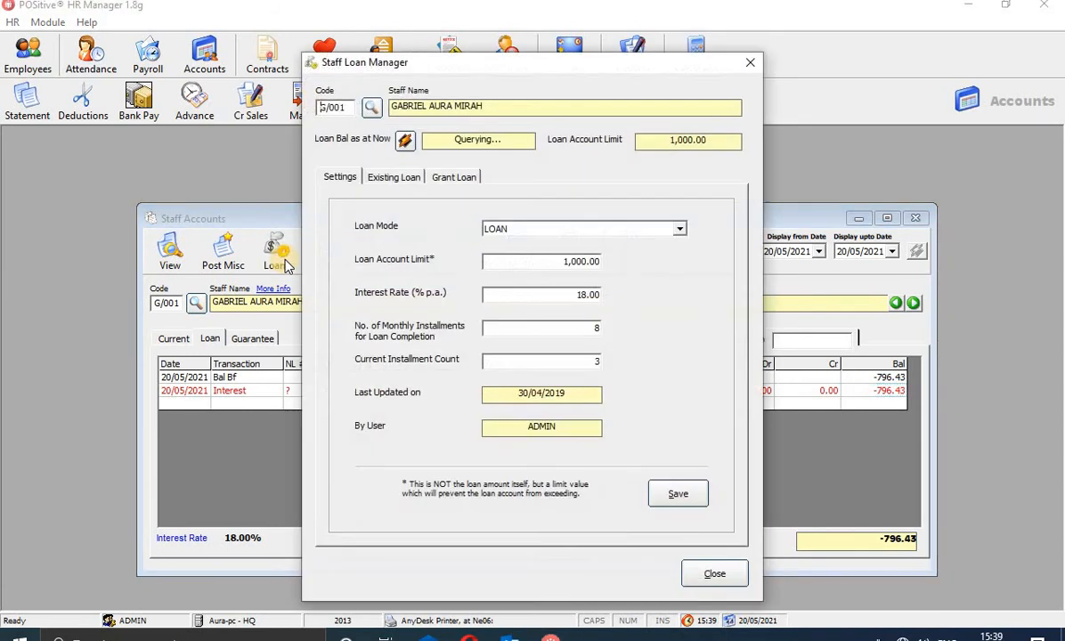
pyautogui.click(450, 177)
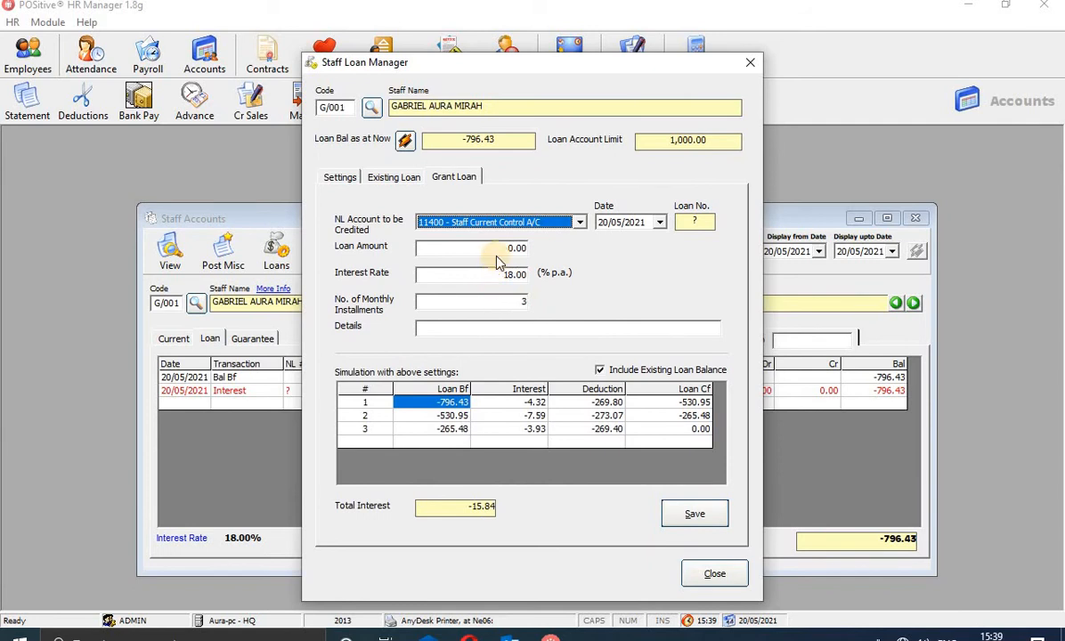
pyautogui.click(508, 249)
pyautogui.write('2')
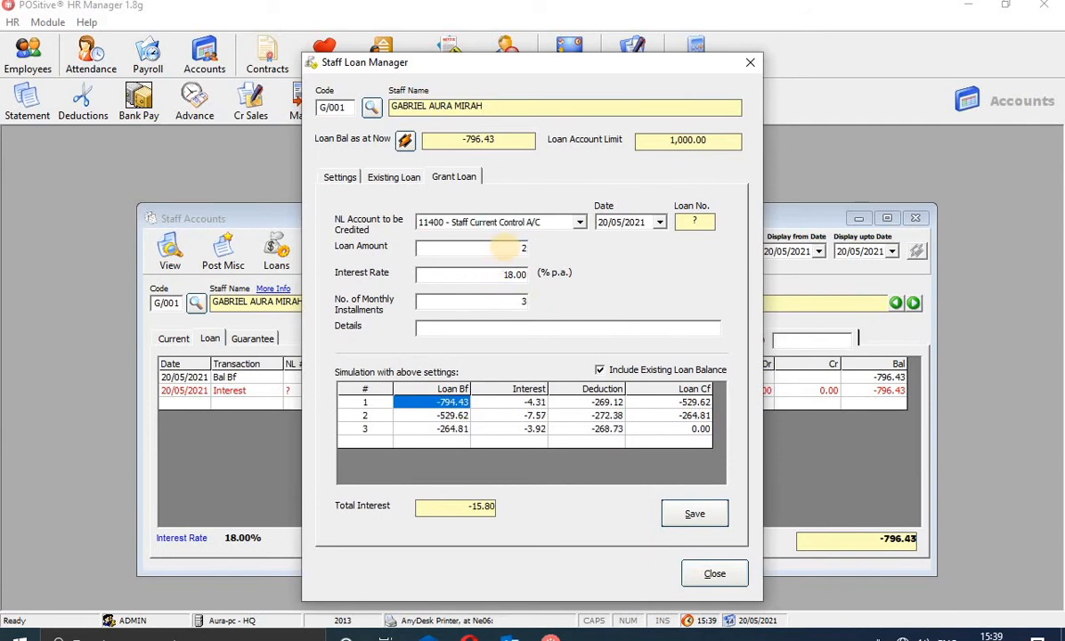
pyautogui.write('00000')
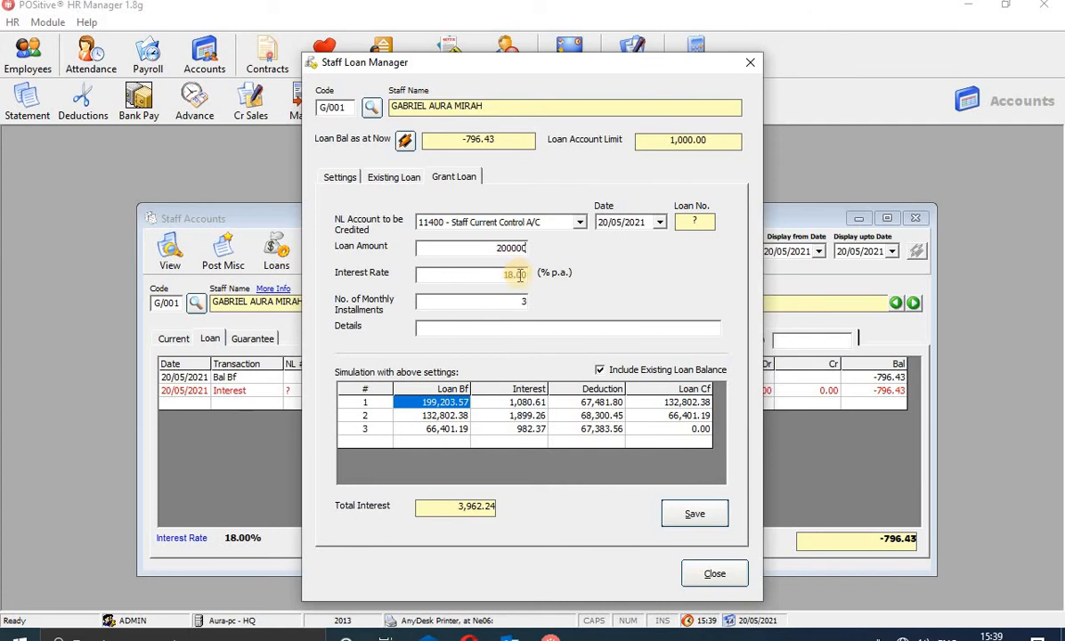
pyautogui.click(516, 274)
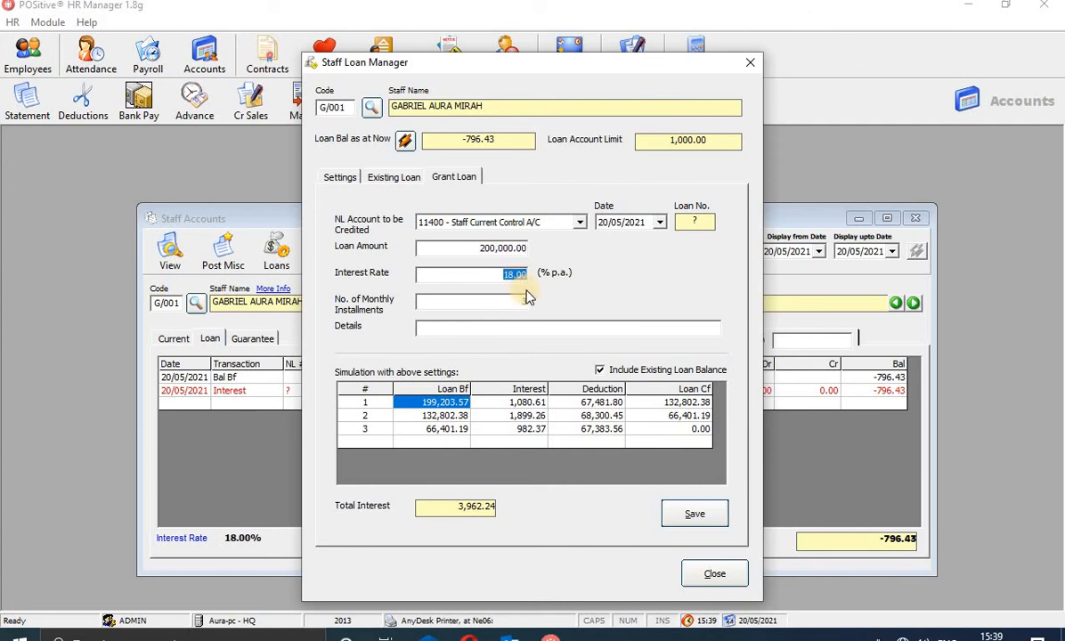
pyautogui.click(503, 331)
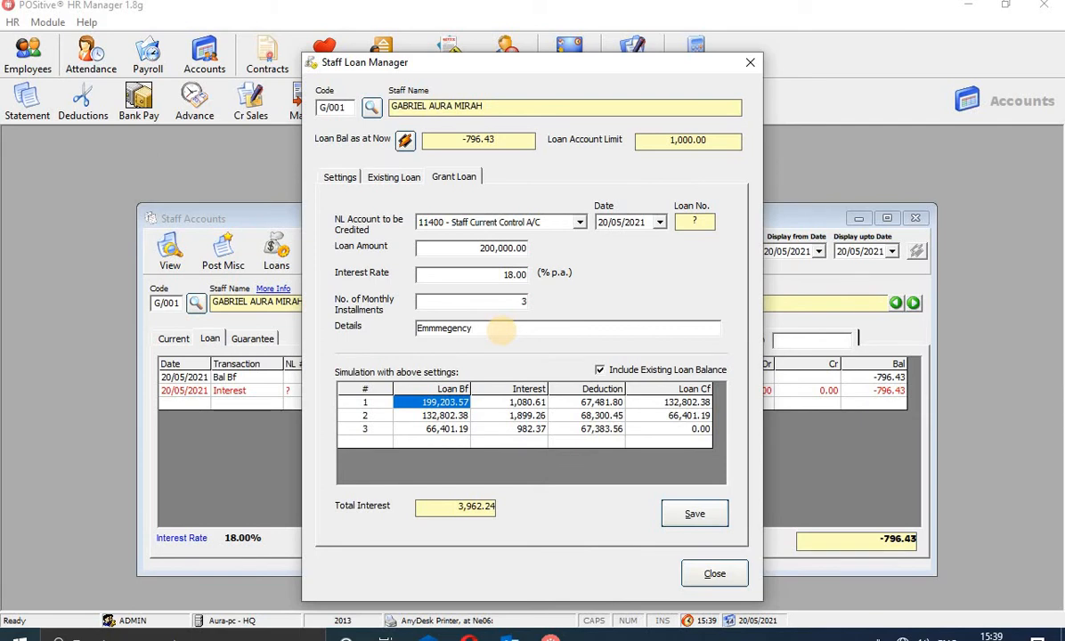
# Step: Try to grant the 200,000.00 loan at the 18.00% interest rate
pyautogui.click(694, 514)
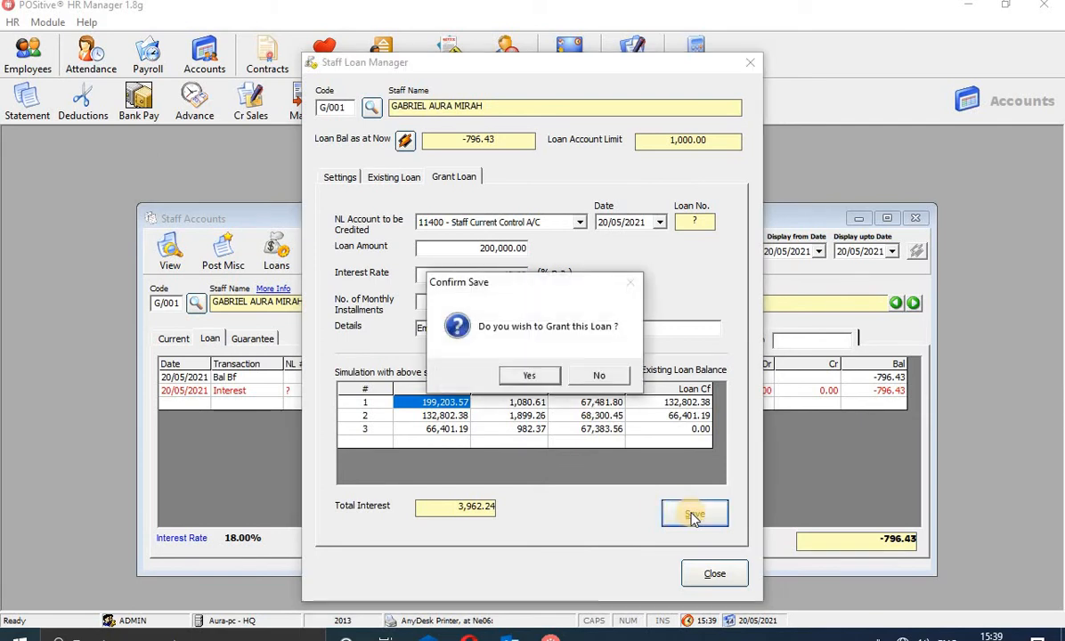
pyautogui.click(528, 376)
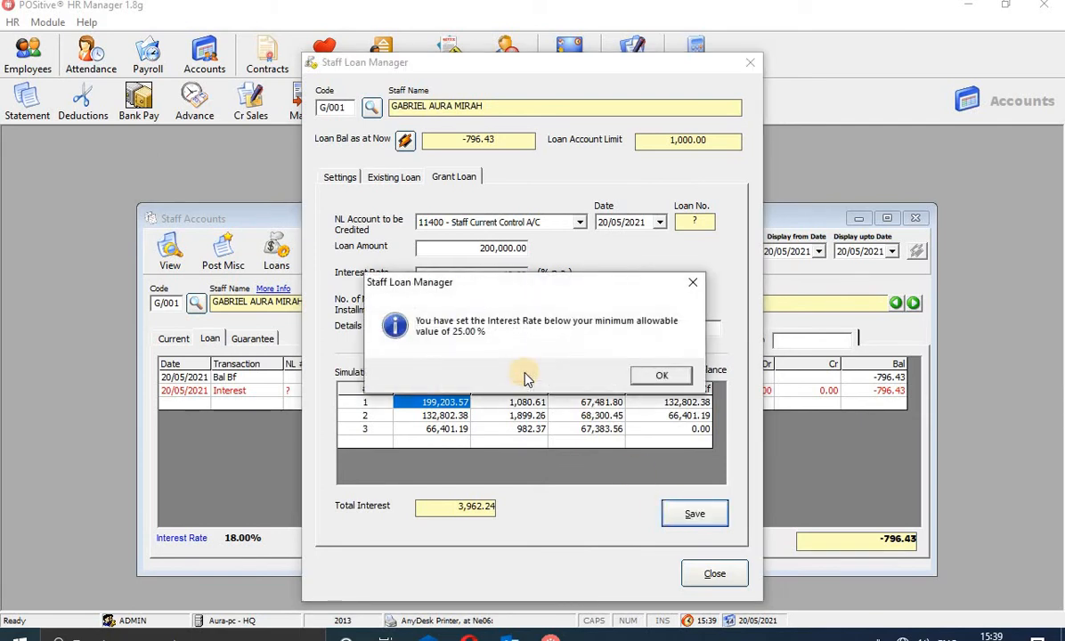
pyautogui.click(660, 378)
# Step: Set the new loan's interest rate to 25.00% p.a. and try to grant the 200,000.00 loan
pyautogui.click(509, 276)
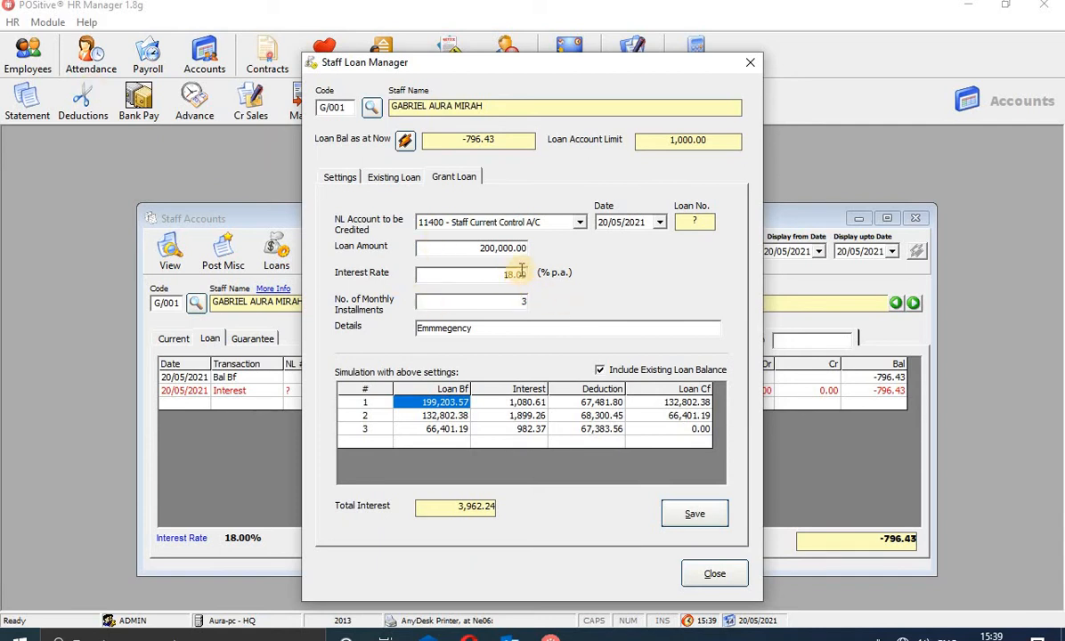
pyautogui.moveTo(524, 274); pyautogui.dragTo(494, 278)
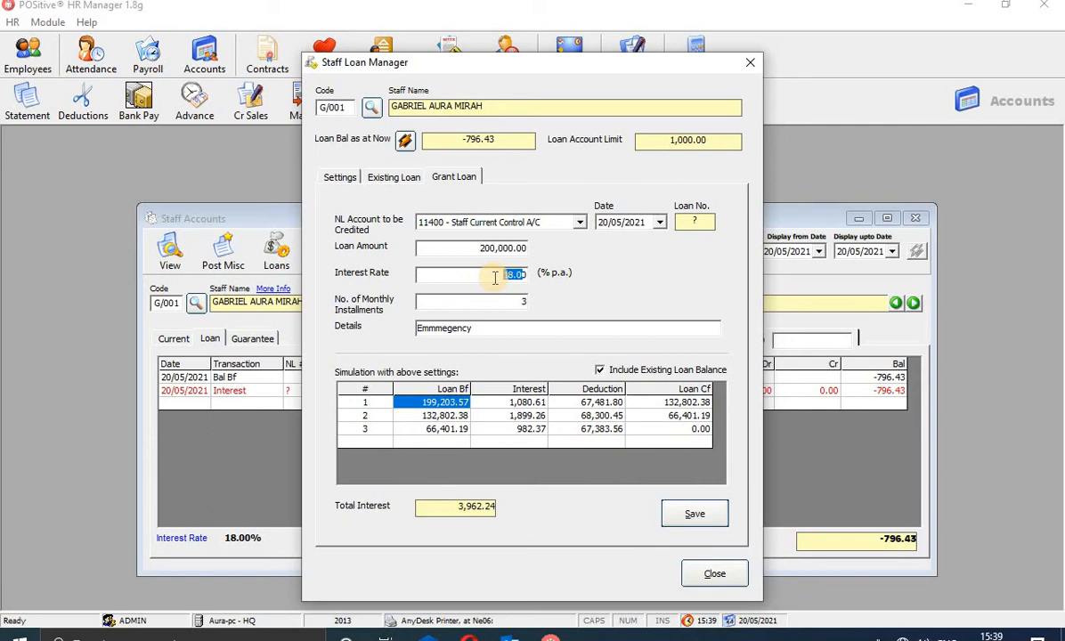
pyautogui.write('250')
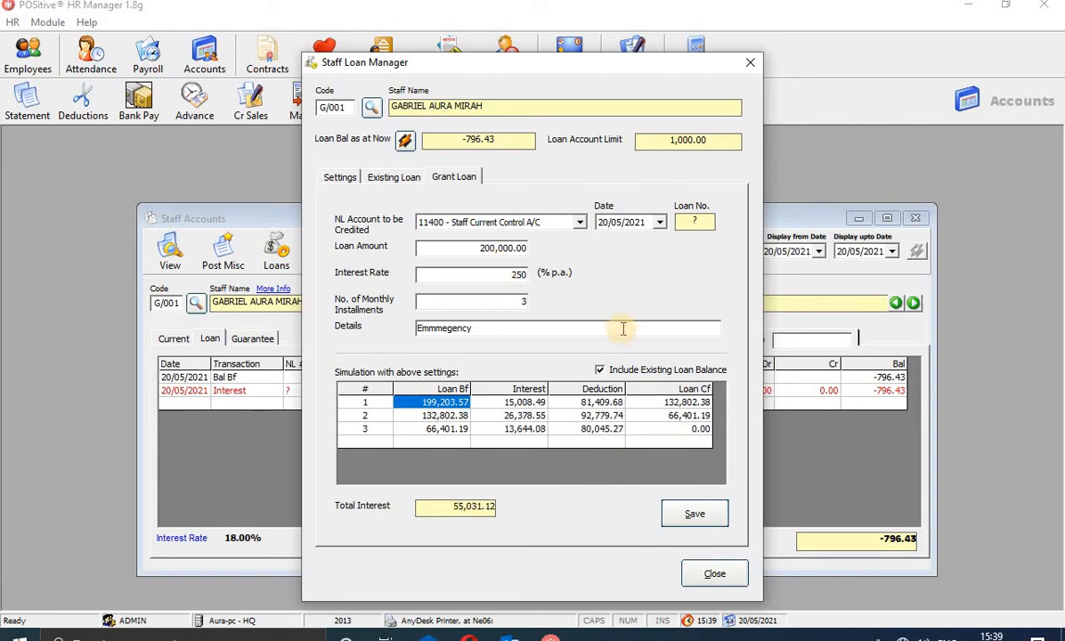
pyautogui.press('BackSpace')
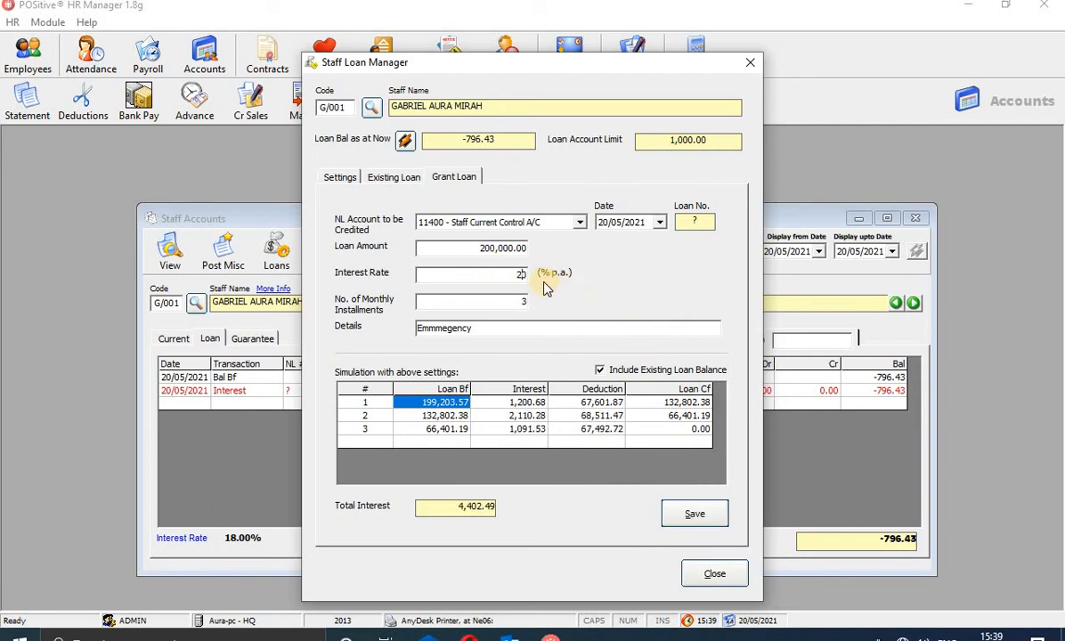
pyautogui.press('BackSpace')
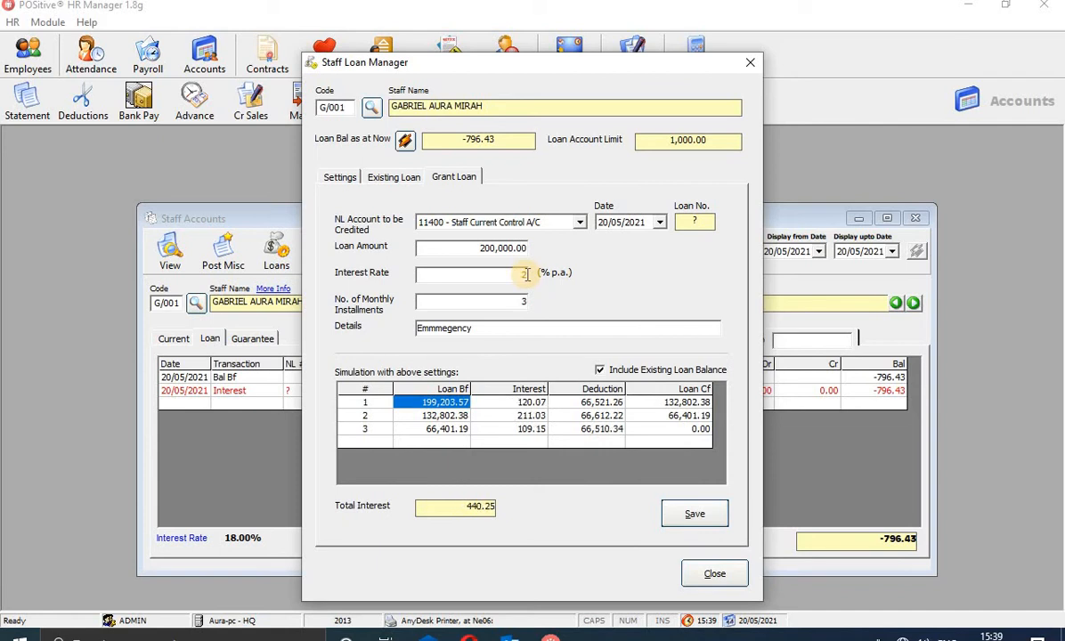
pyautogui.write('5')
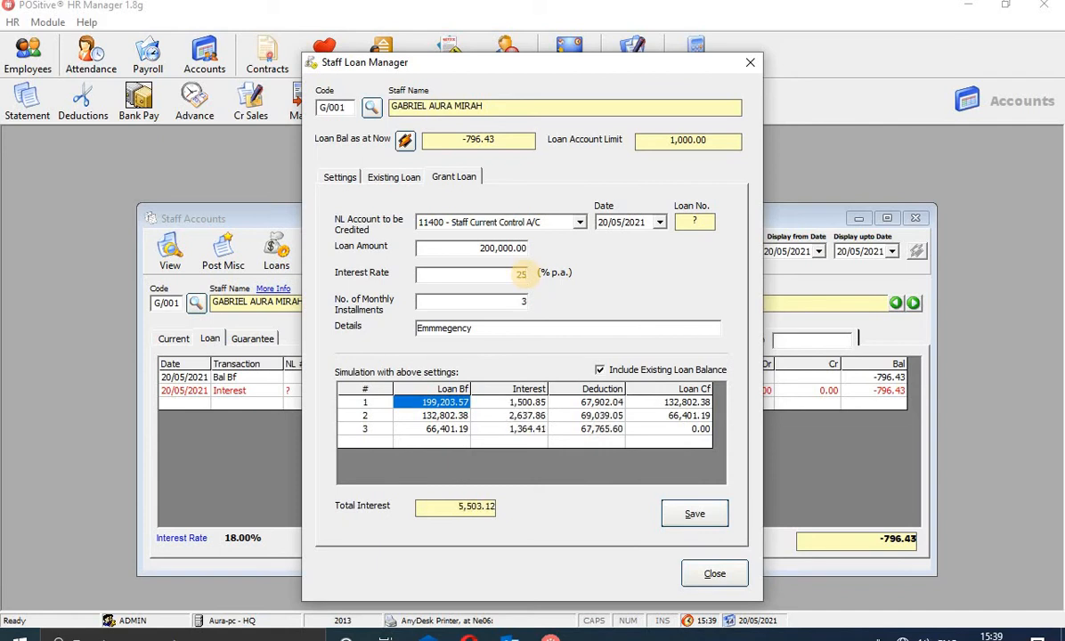
pyautogui.click(700, 516)
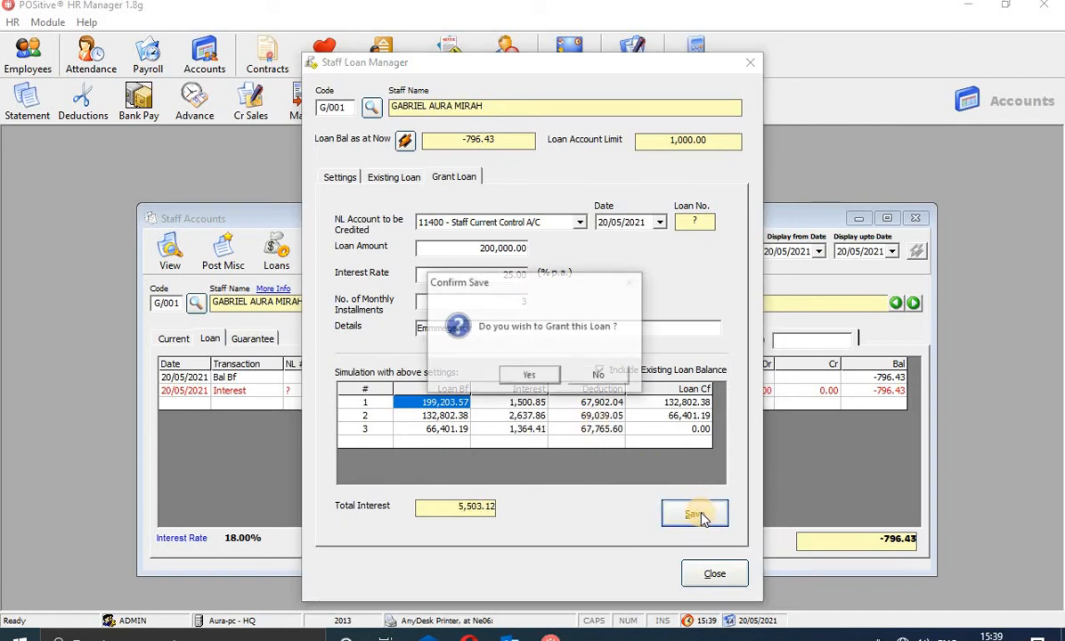
pyautogui.click(536, 375)
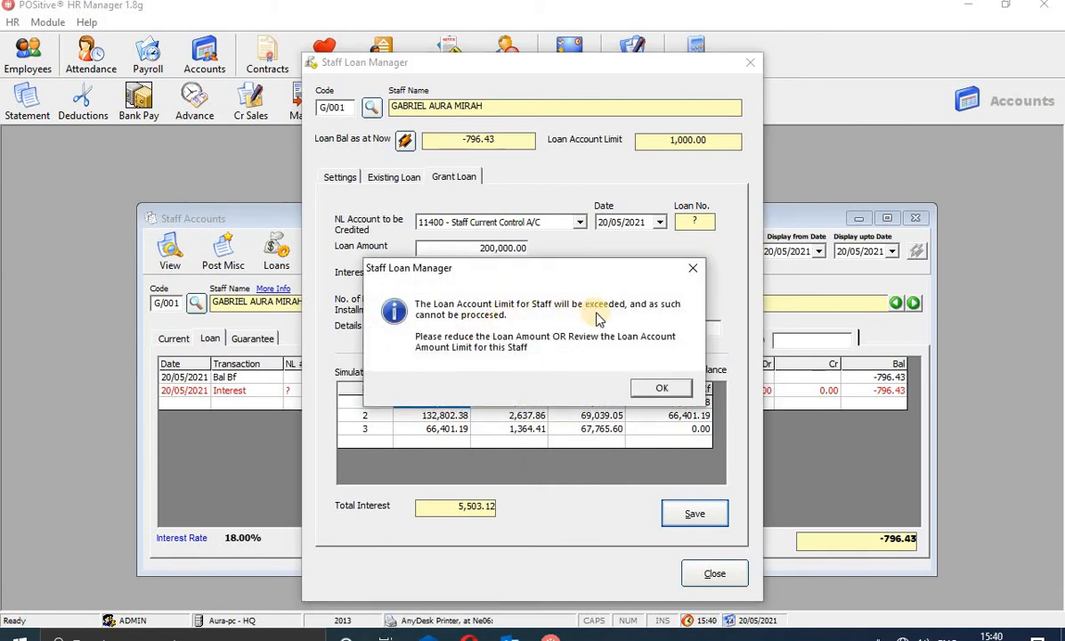
pyautogui.click(663, 389)
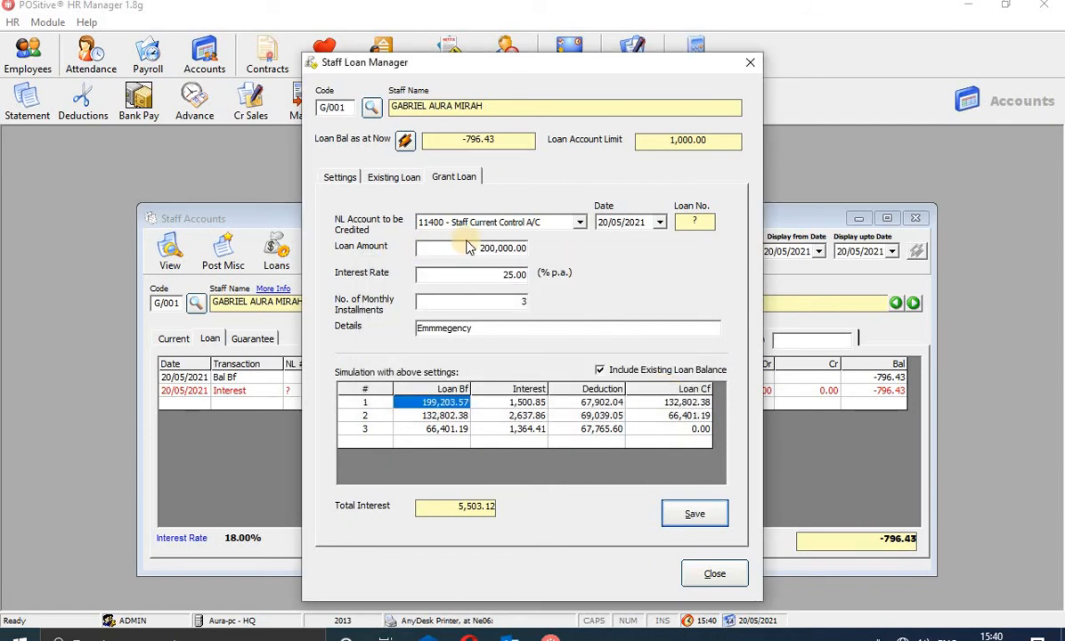
# Step: Set the staff member's loan account limit to 300,000.00 in the loan settings and save it
pyautogui.click(368, 179)
pyautogui.click(341, 178)
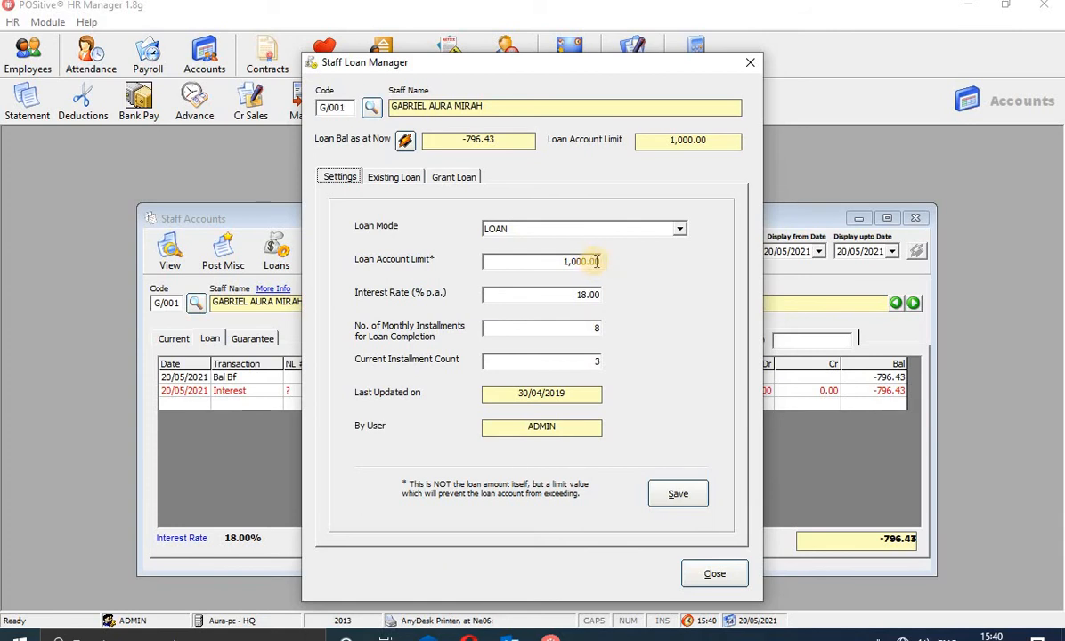
pyautogui.click(396, 175)
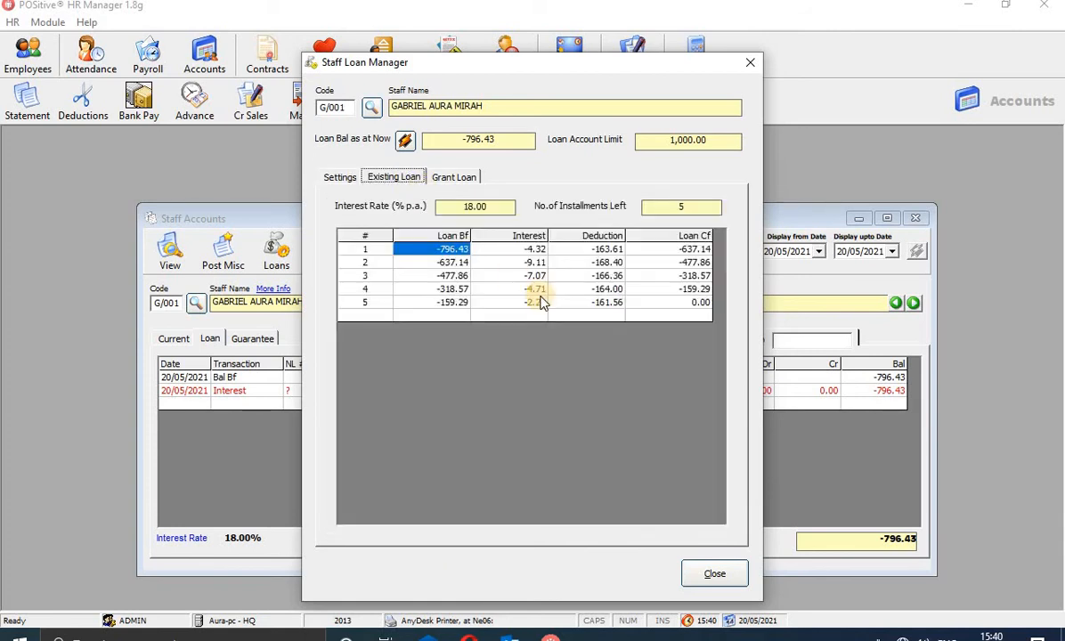
pyautogui.click(349, 178)
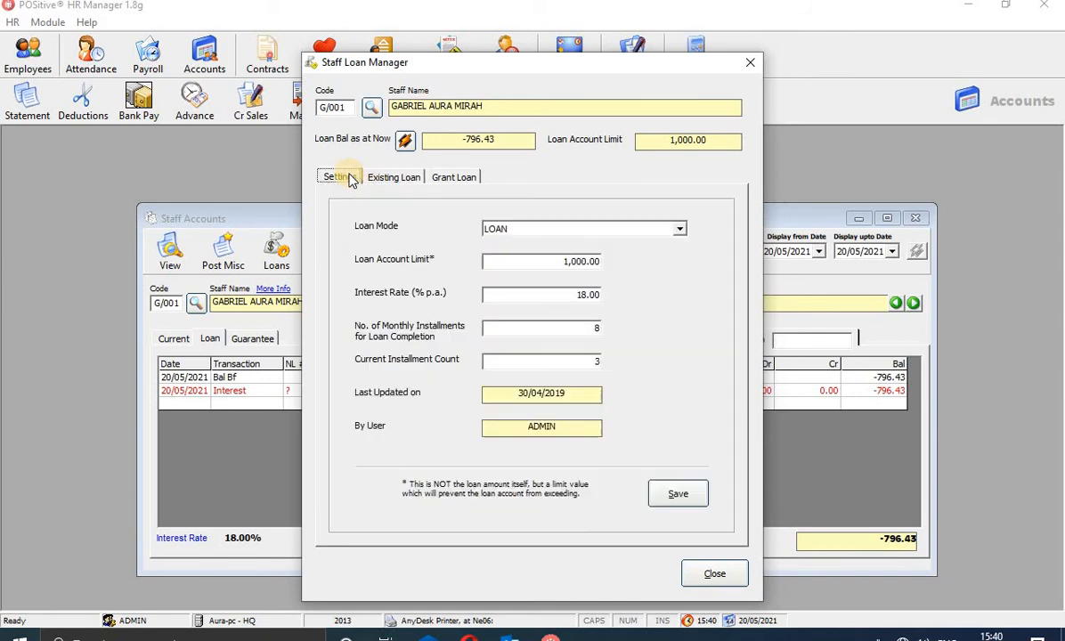
pyautogui.click(595, 261)
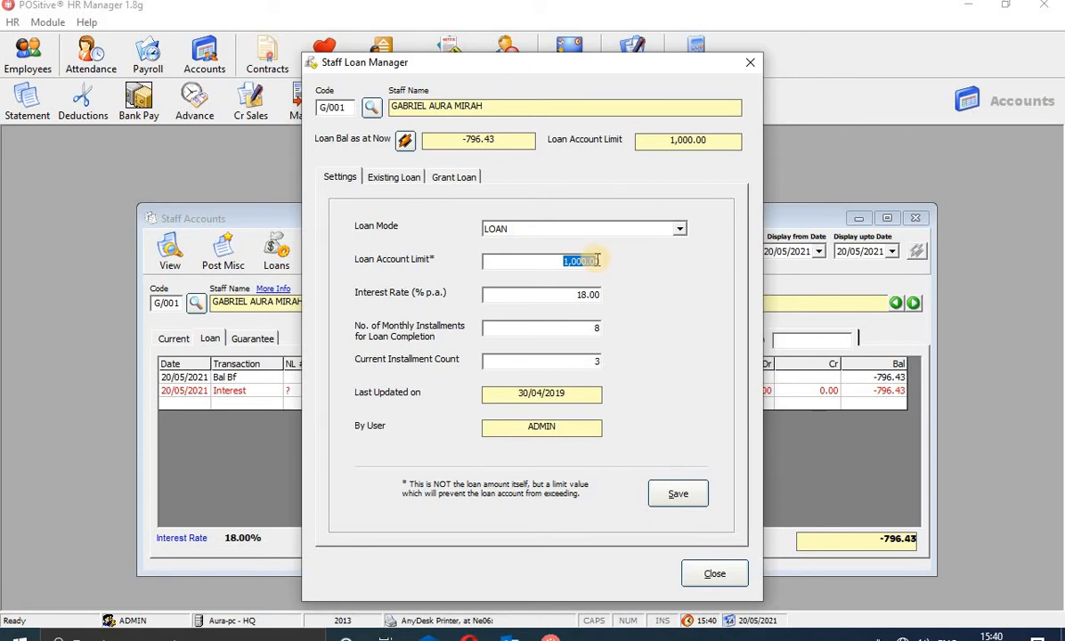
pyautogui.click(597, 260)
pyautogui.moveTo(597, 260); pyautogui.dragTo(557, 267)
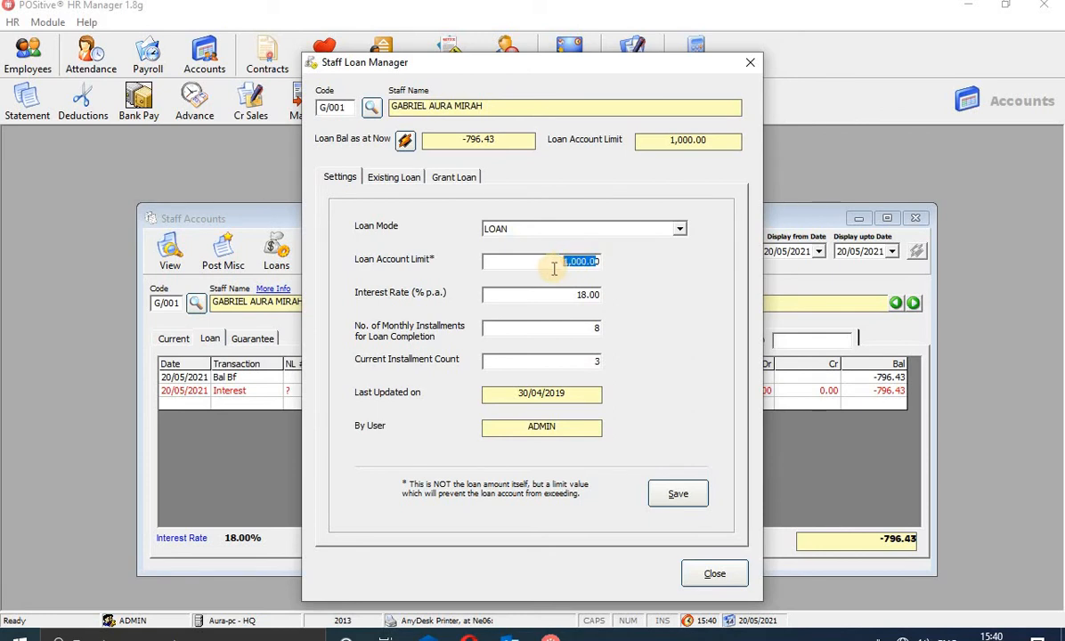
pyautogui.write('300')
pyautogui.click(682, 495)
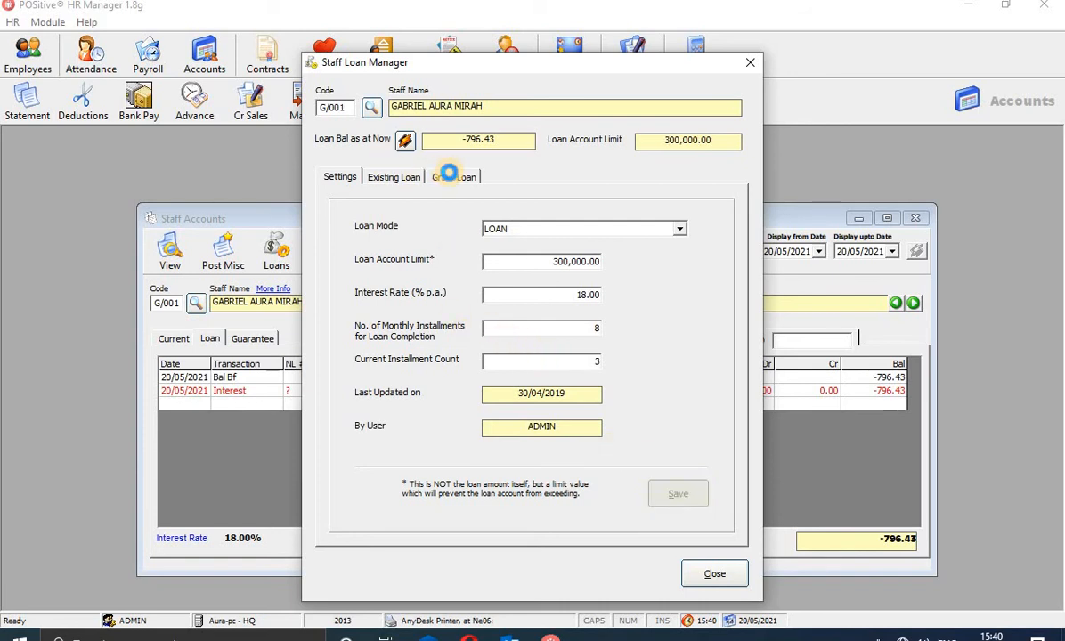
# Step: Return to the loan grant form and try to grant the 200,000.00 loan at 18.00% p.a
pyautogui.click(445, 177)
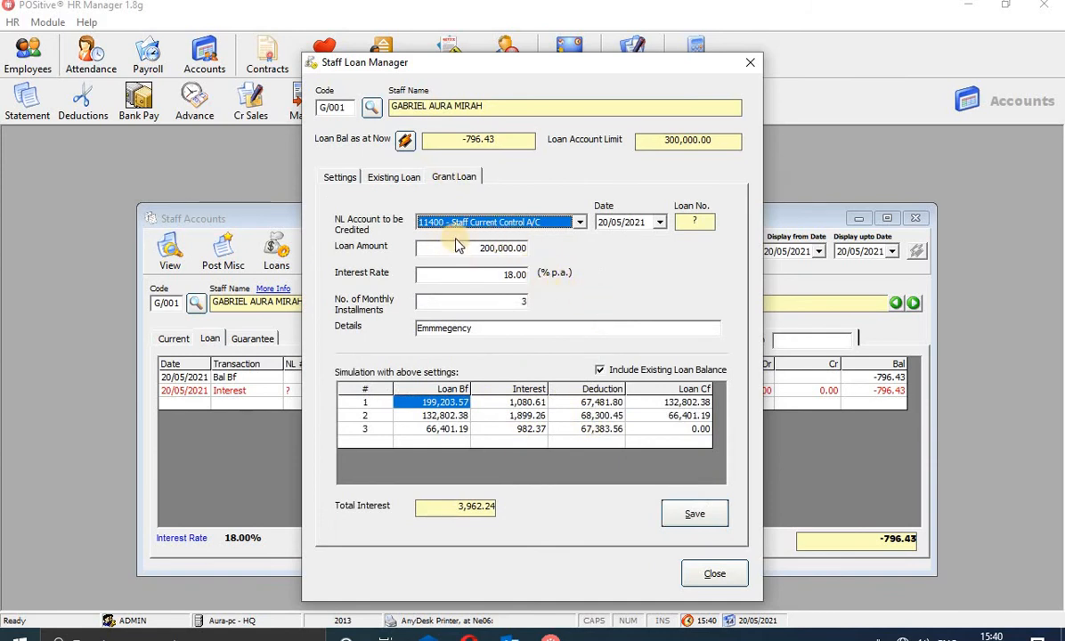
pyautogui.click(696, 516)
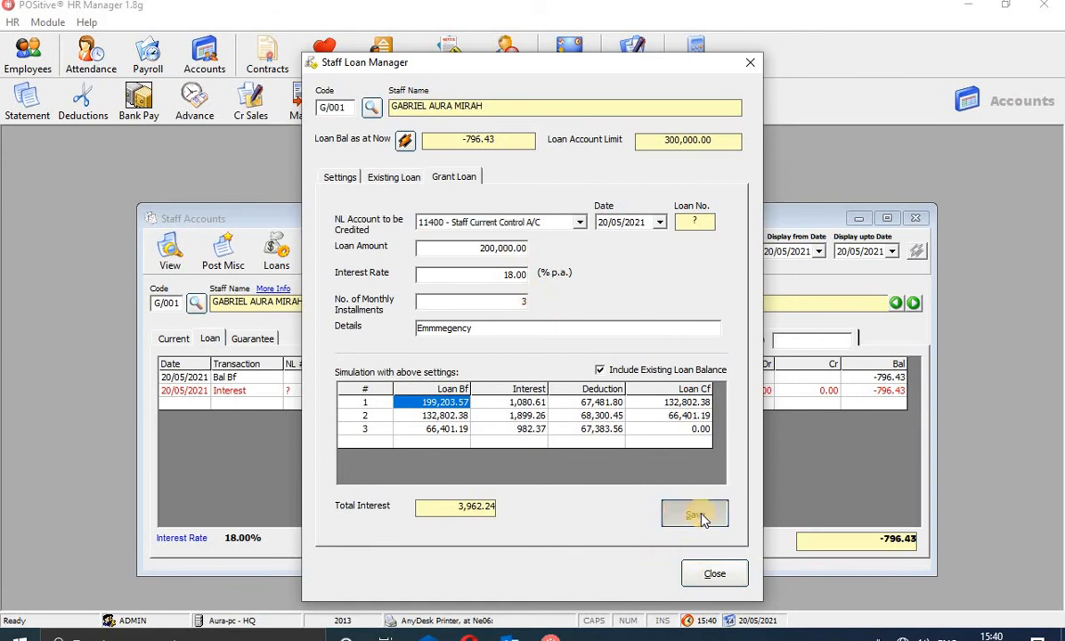
pyautogui.click(531, 377)
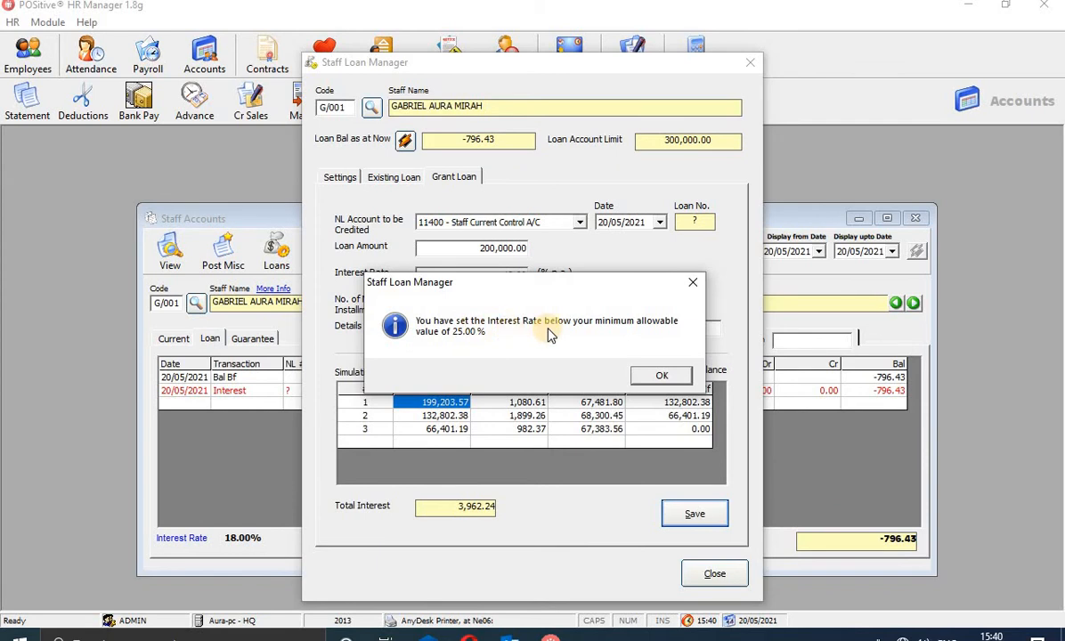
pyautogui.click(661, 375)
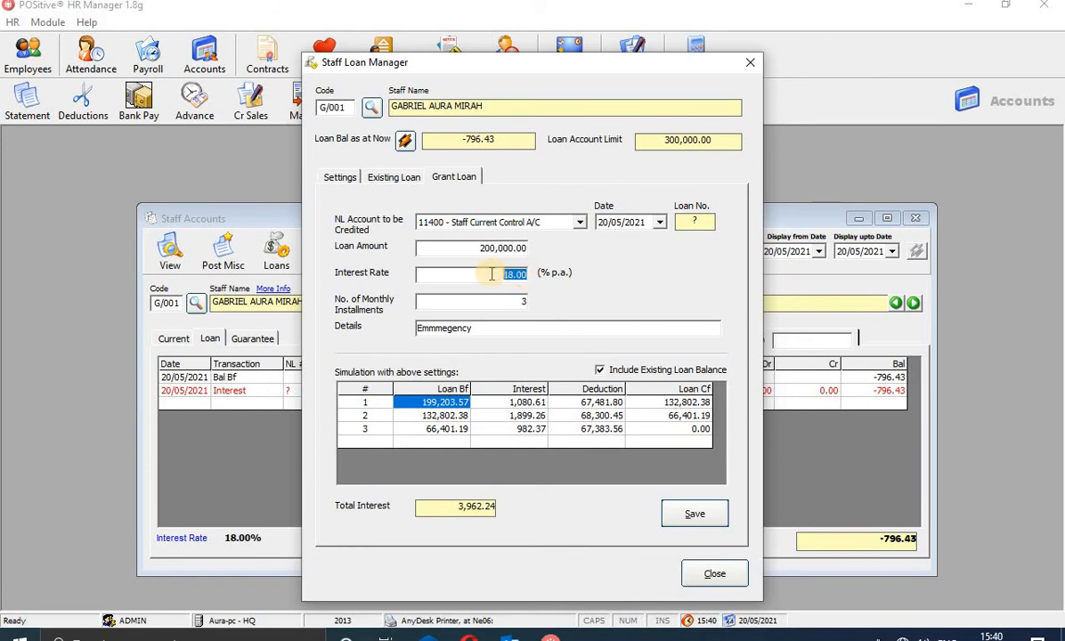
# Step: Set the interest rate to 25.00% p.a. and grant the 200,000.00 loan to the staff member
pyautogui.write('25')
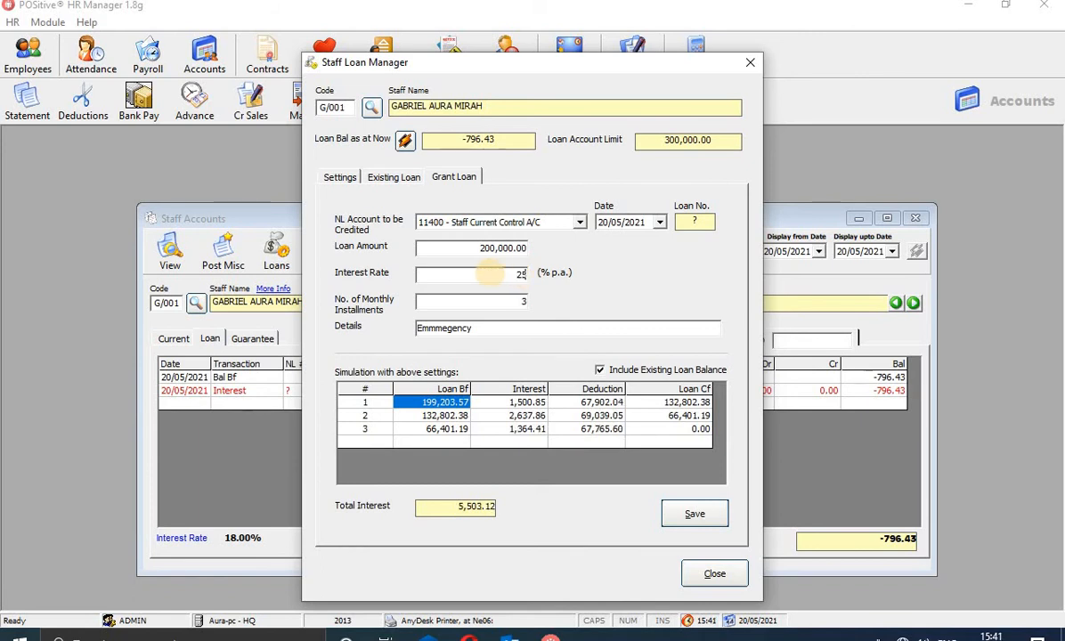
pyautogui.click(701, 517)
pyautogui.click(530, 375)
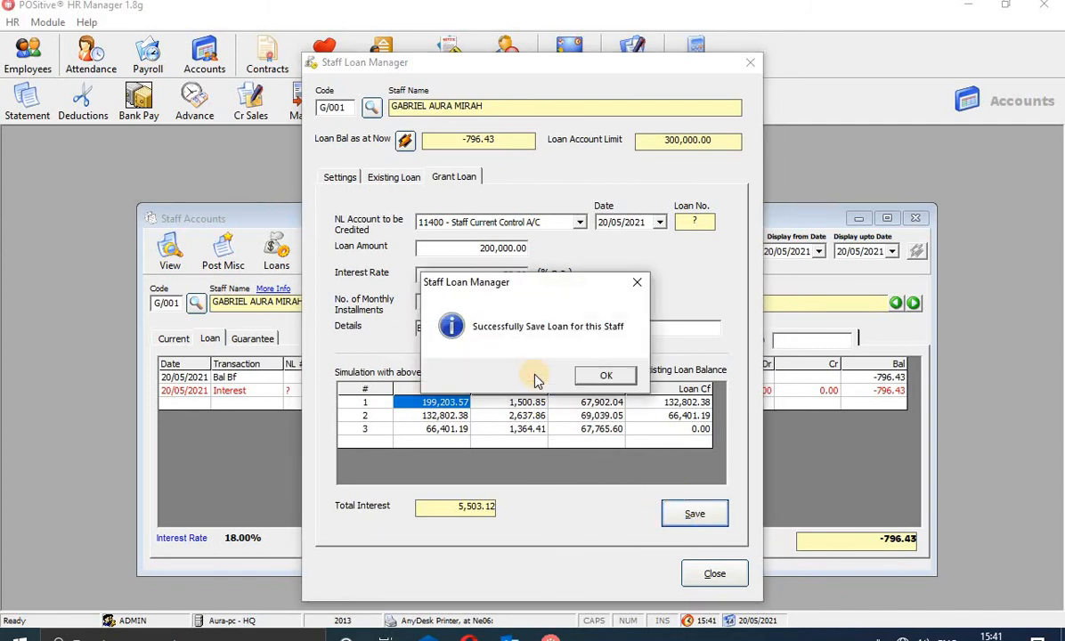
pyautogui.click(614, 379)
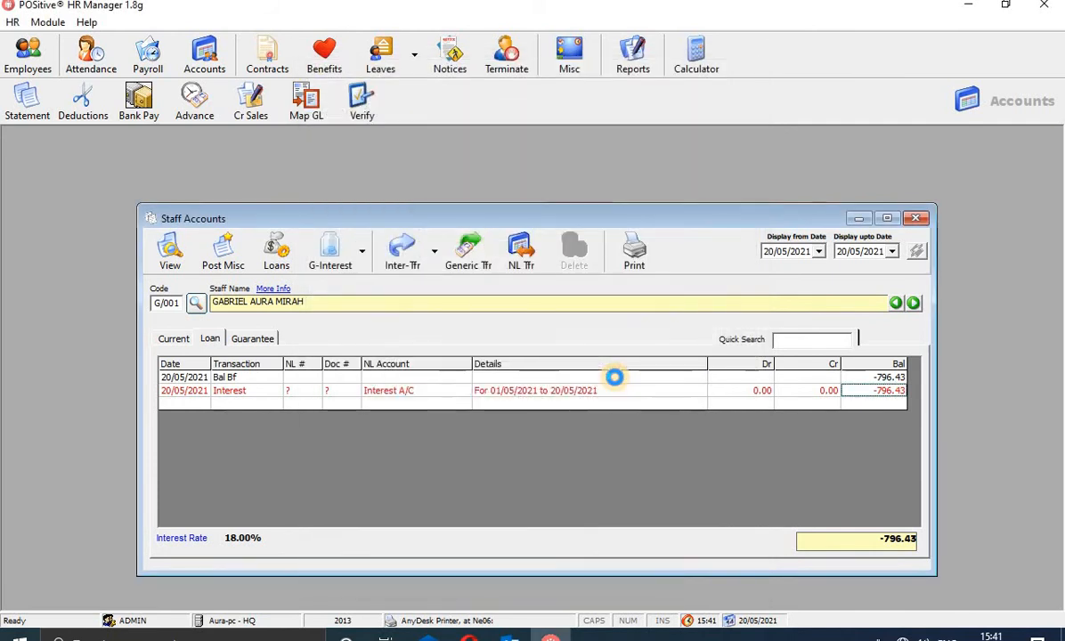
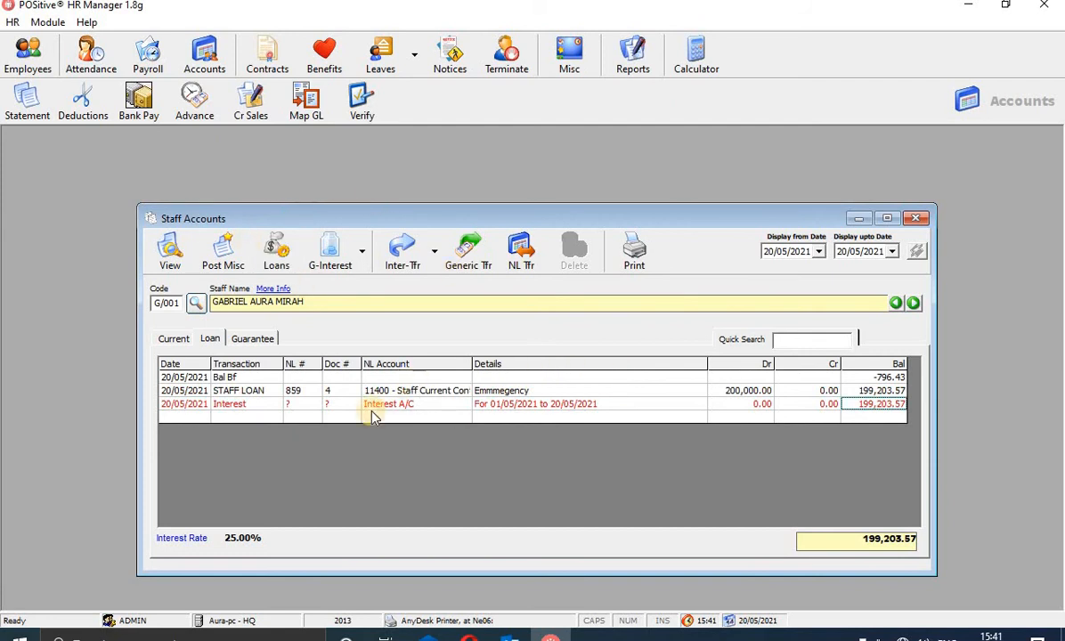
# Step: Select the 200,000.00 staff loan entry, inspect the taxable miscellaneous income posting form for the staff member, and close the form
pyautogui.click(251, 391)
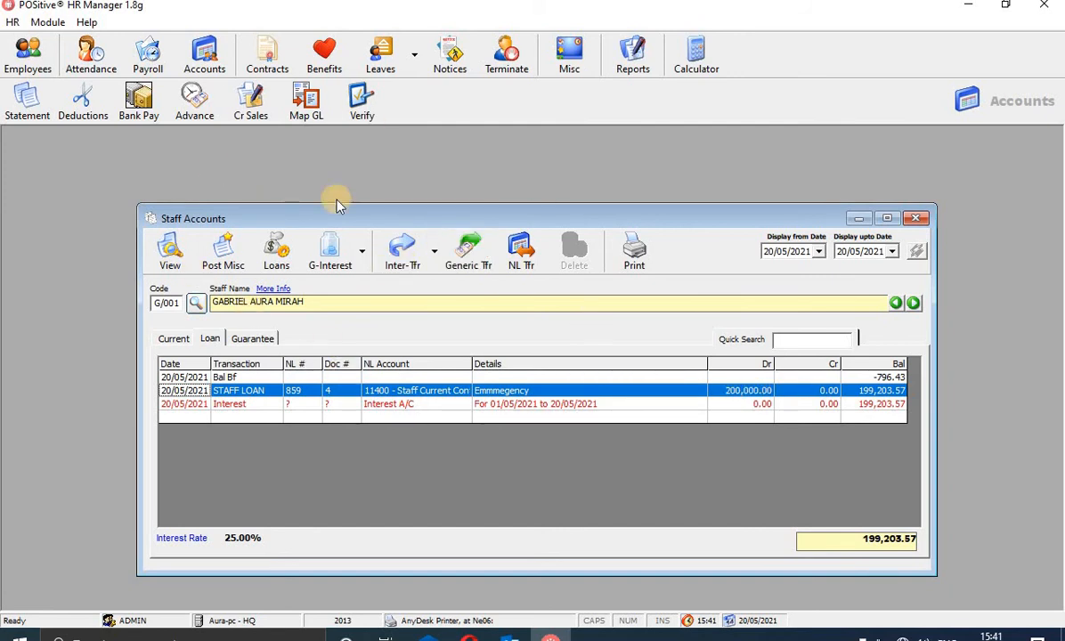
pyautogui.click(228, 256)
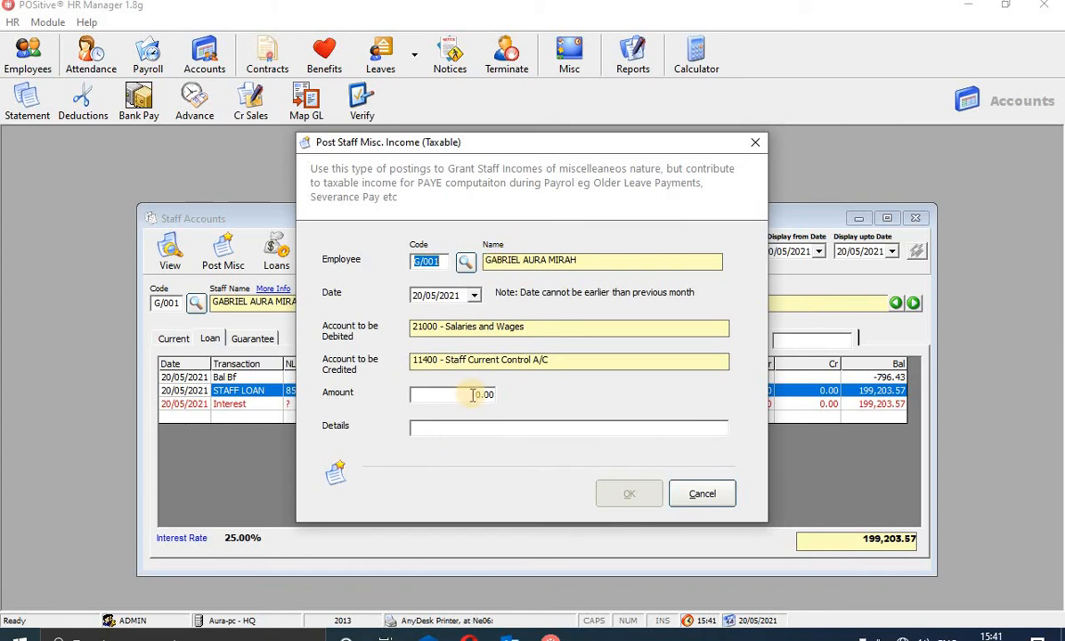
pyautogui.press('Tab')
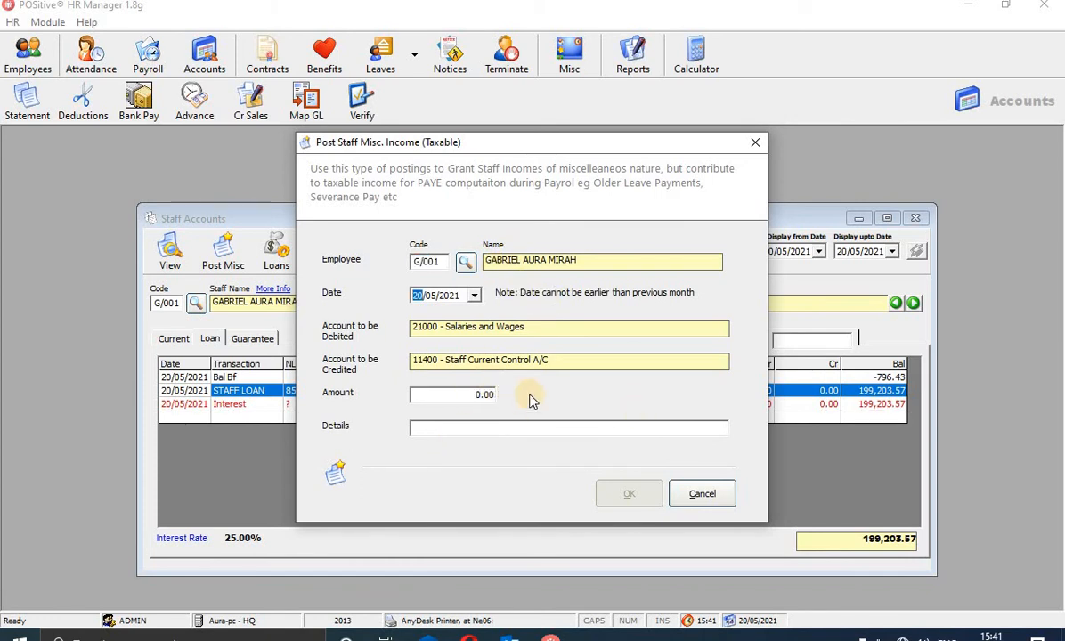
pyautogui.click(756, 144)
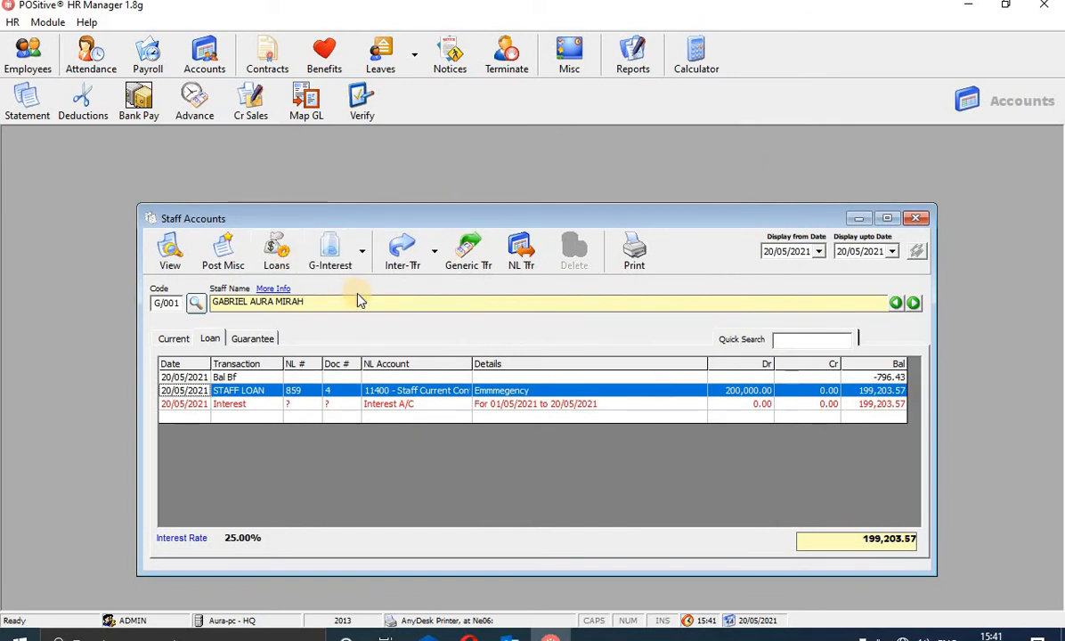
# Step: Examine the guarantee account interest settings, including the account choices for crediting earned interest, and close them without saving
pyautogui.click(346, 264)
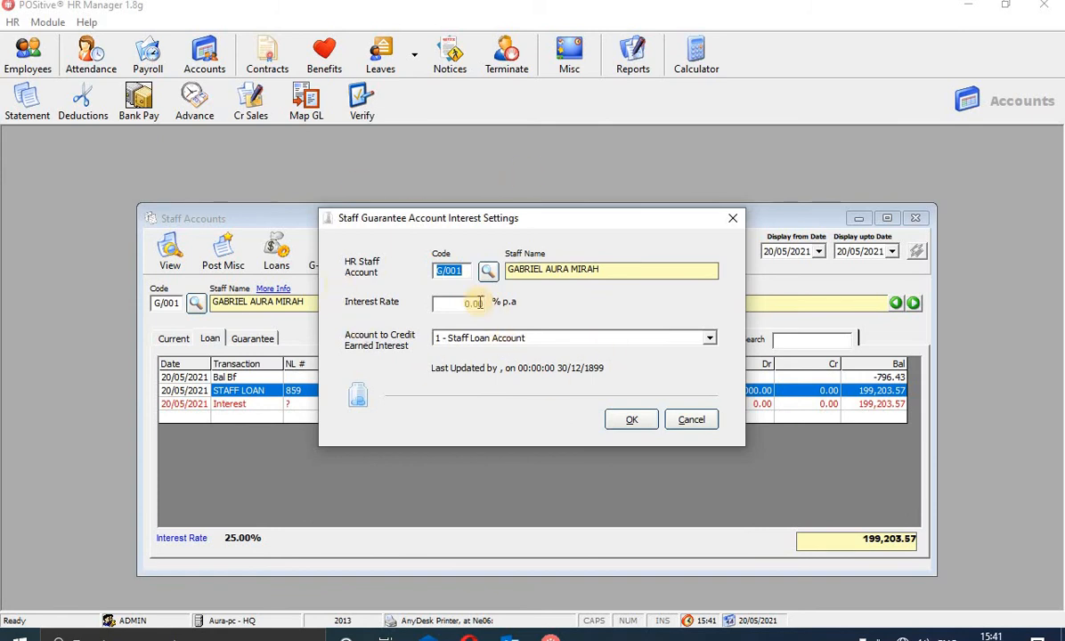
pyautogui.click(710, 338)
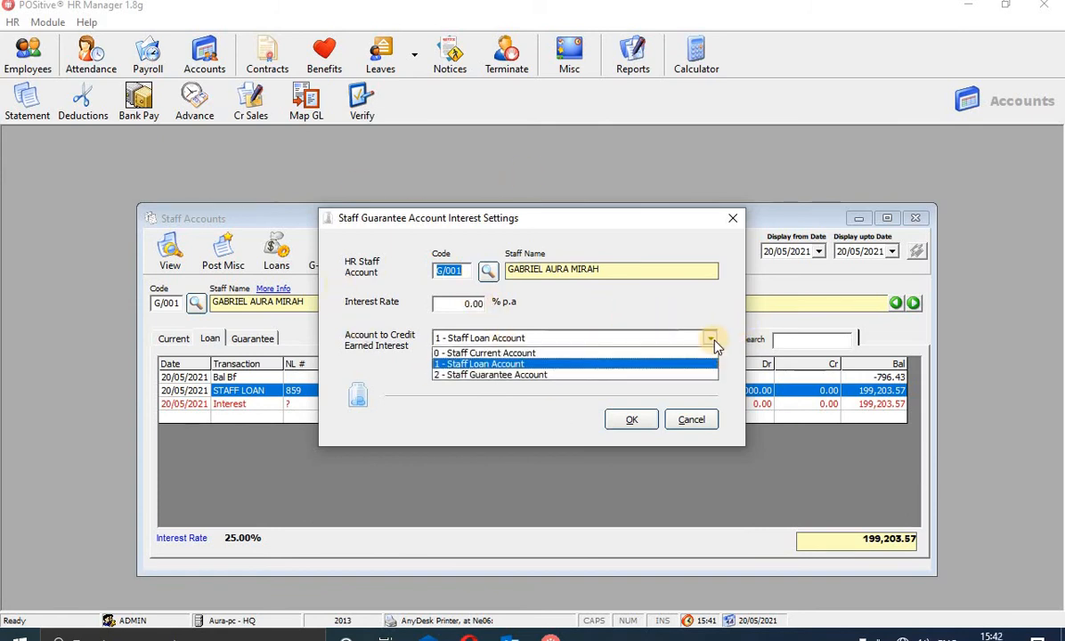
pyautogui.click(711, 340)
pyautogui.click(710, 340)
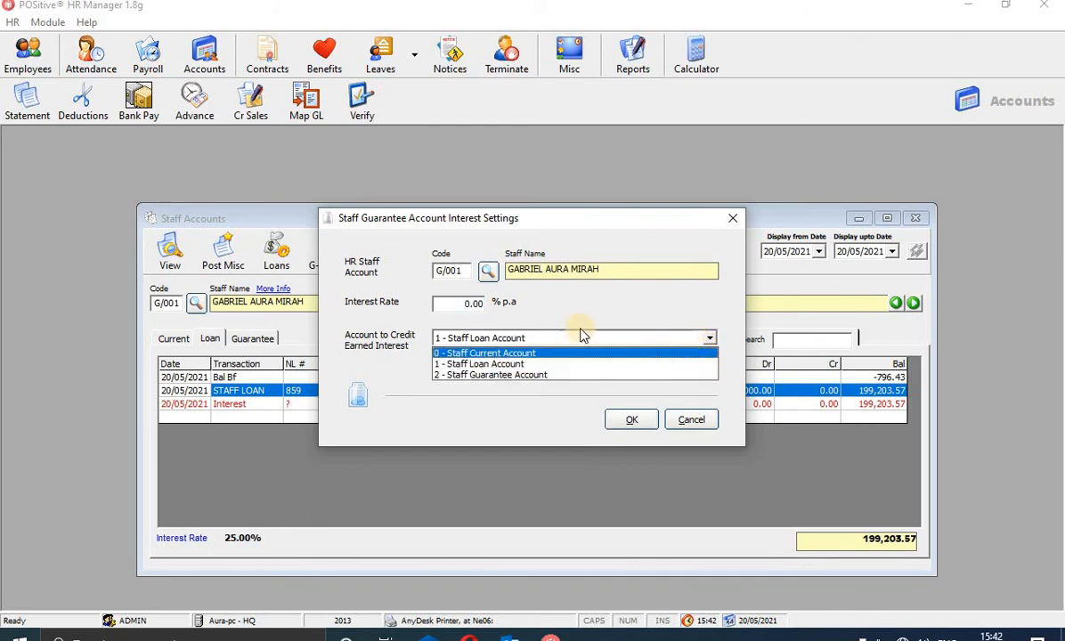
pyautogui.click(463, 303)
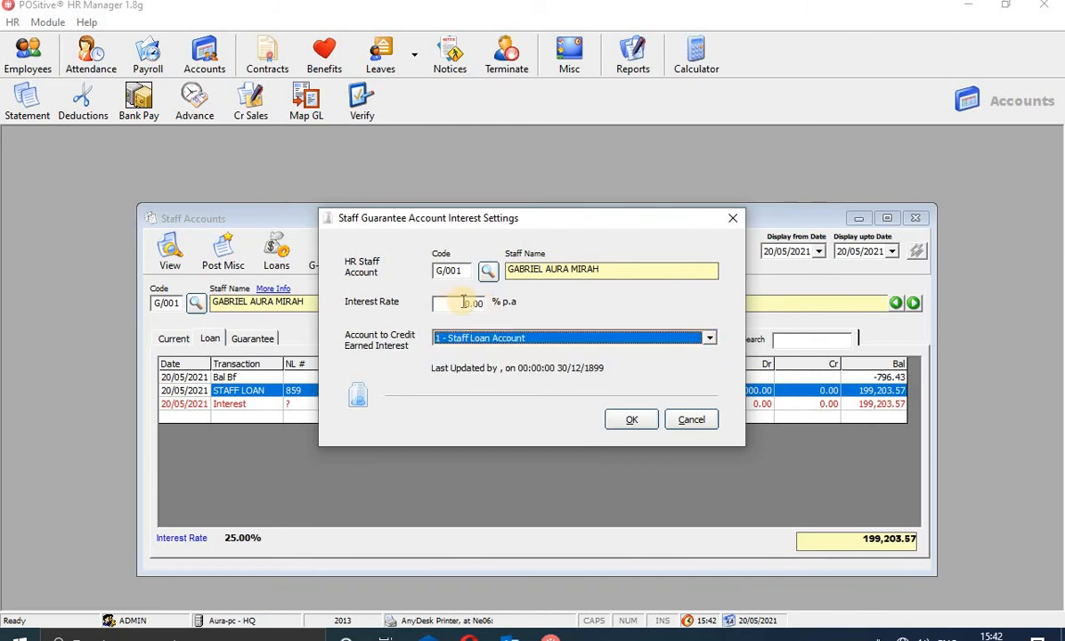
pyautogui.click(709, 340)
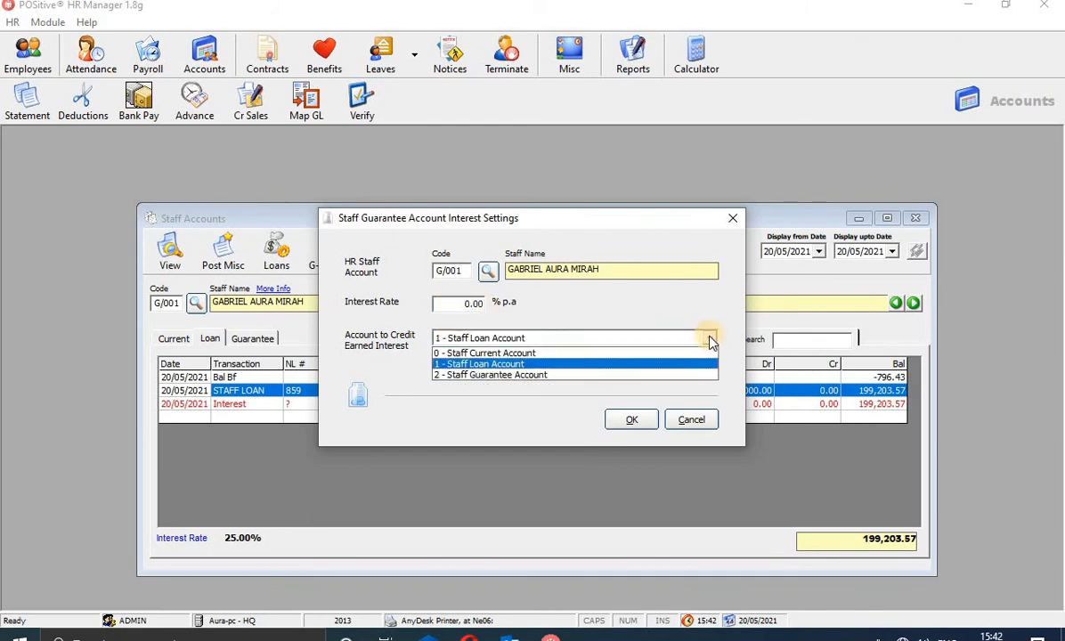
pyautogui.click(634, 364)
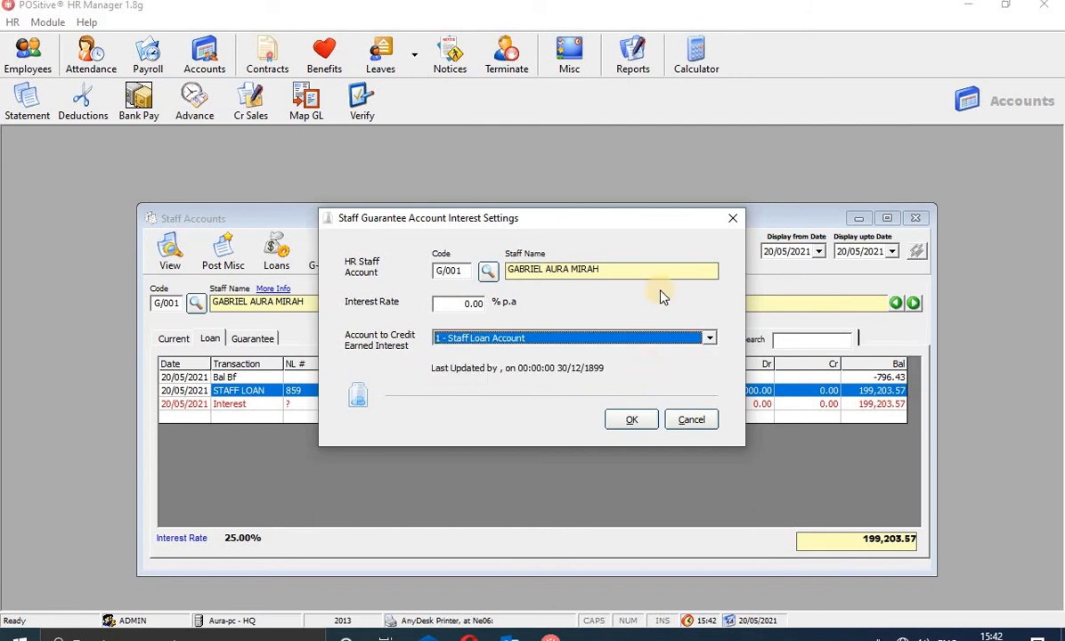
pyautogui.click(733, 218)
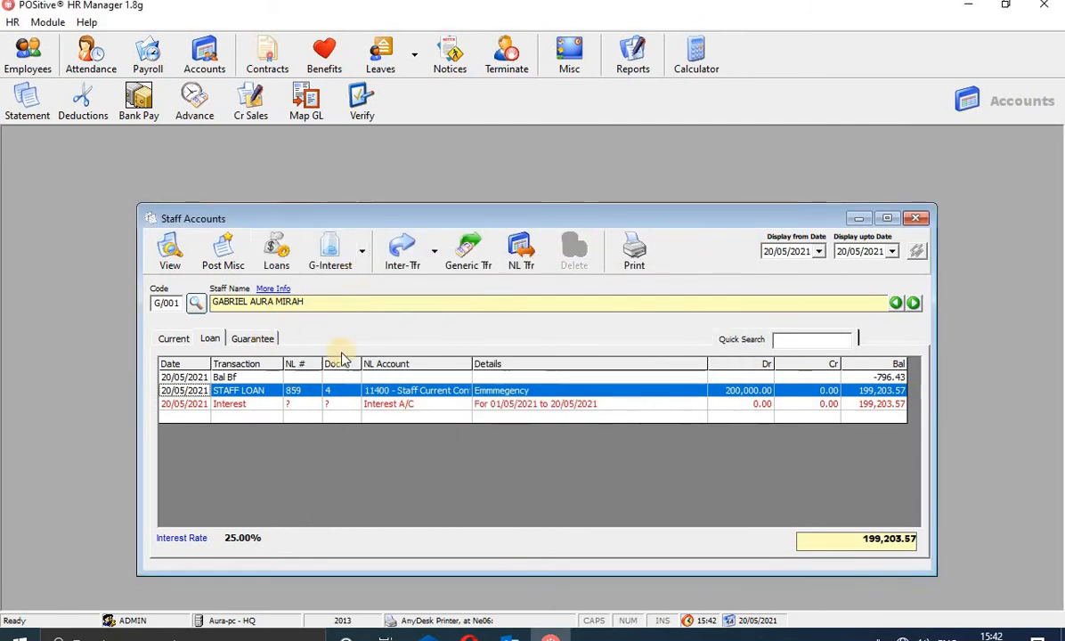
# Step: View the form for transferring value between the staff member's accounts, then close it and the Staff Accounts window
pyautogui.click(362, 274)
pyautogui.click(397, 310)
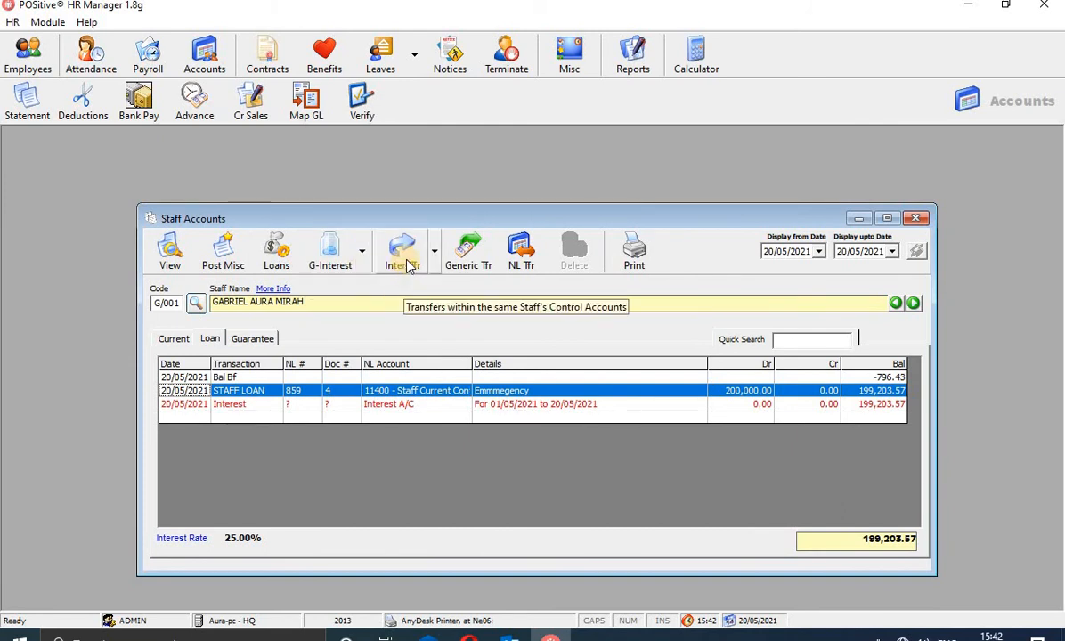
pyautogui.click(408, 265)
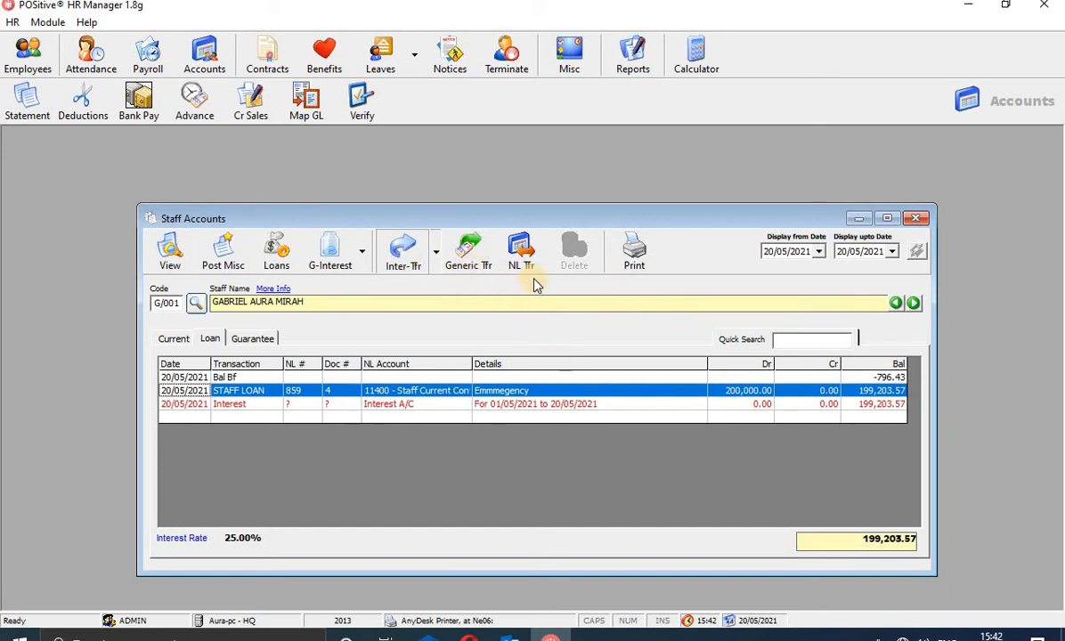
pyautogui.click(495, 260)
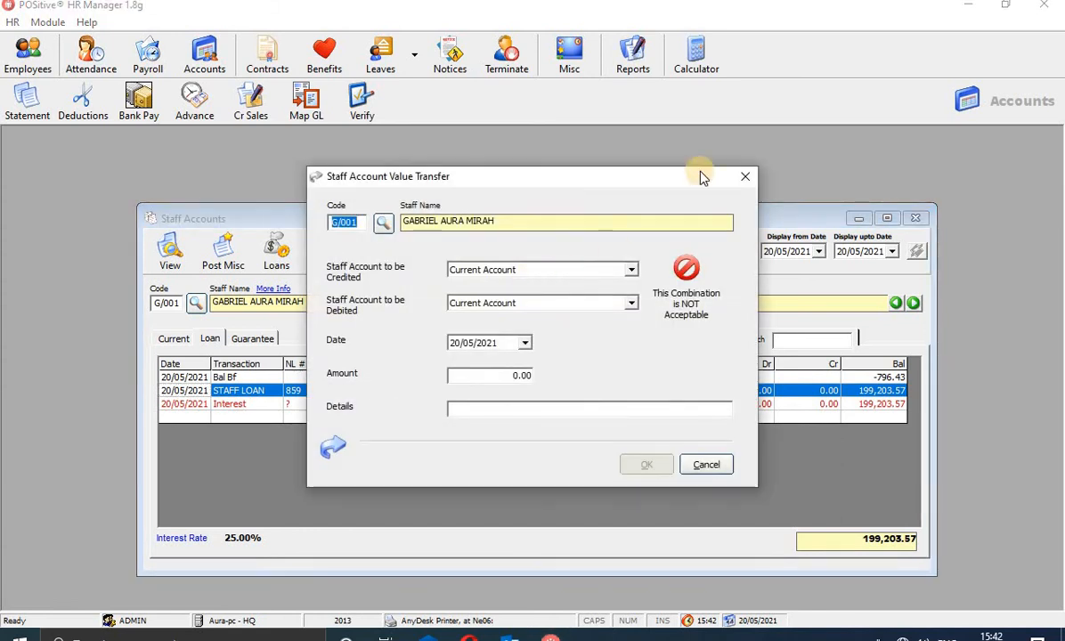
pyautogui.click(747, 175)
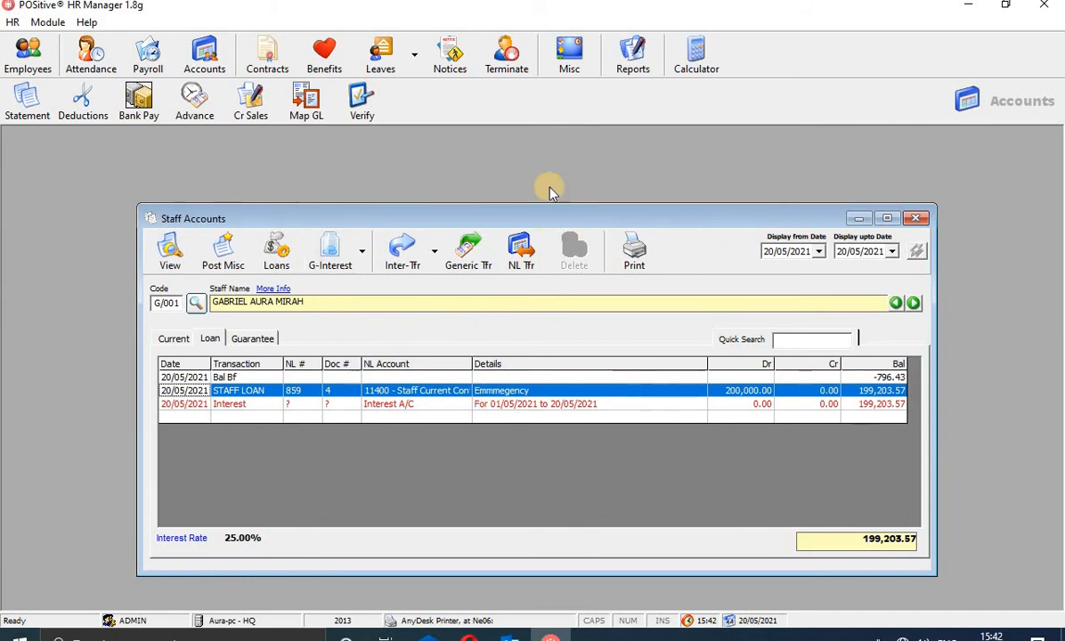
pyautogui.click(916, 218)
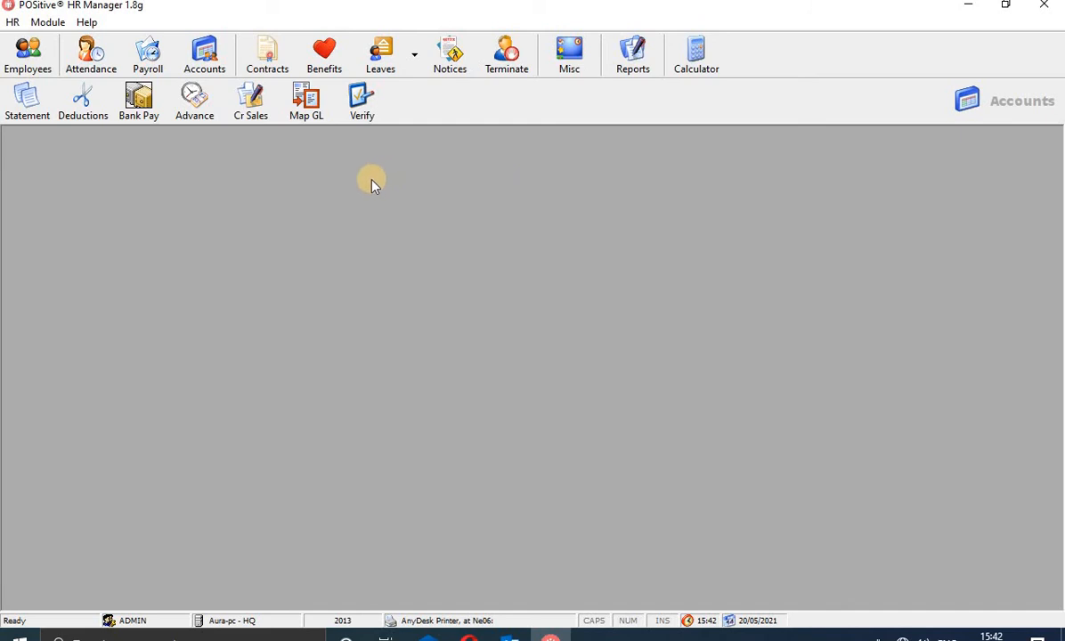
# Step: Open the miscellaneous deductions manager, search for the staff member by name, and load their deductions
pyautogui.click(83, 103)
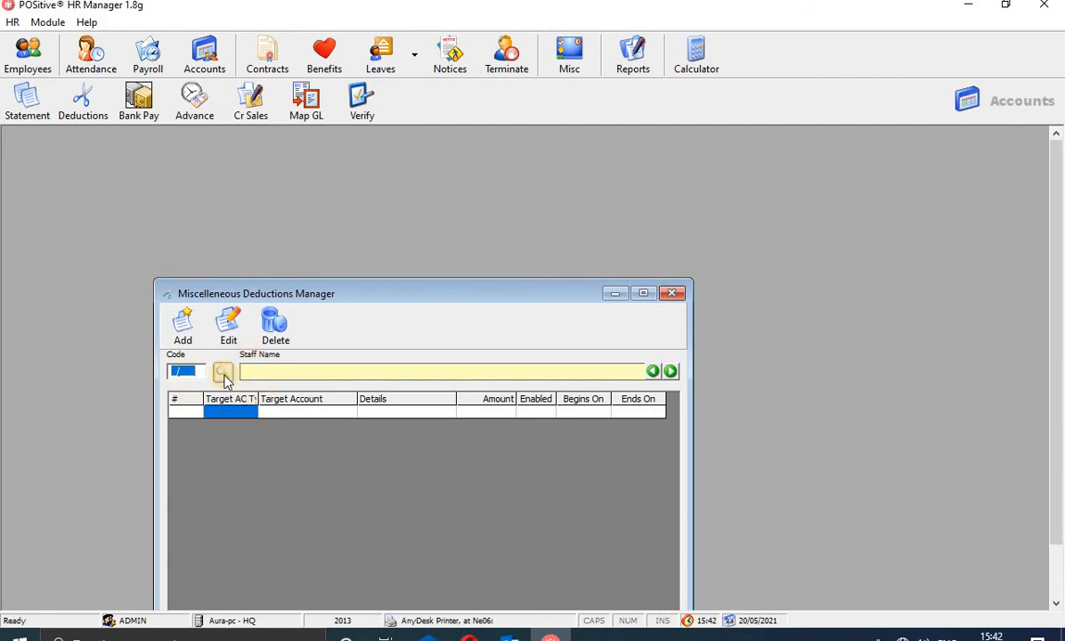
pyautogui.click(223, 374)
pyautogui.write('ga')
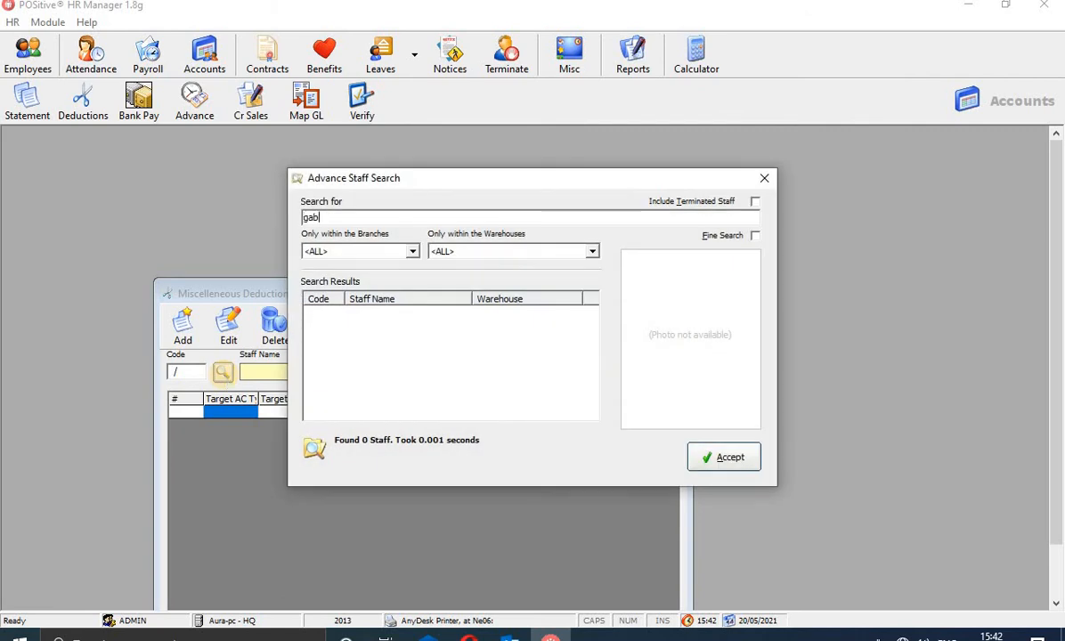
pyautogui.write('b')
pyautogui.press('Return')
pyautogui.click(484, 314)
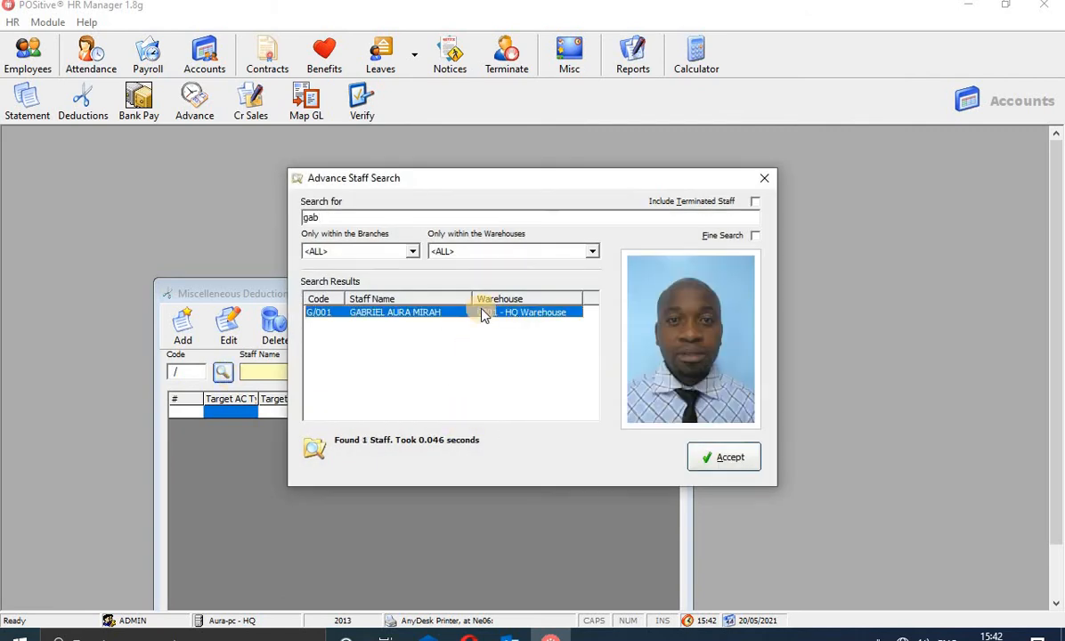
pyautogui.click(725, 457)
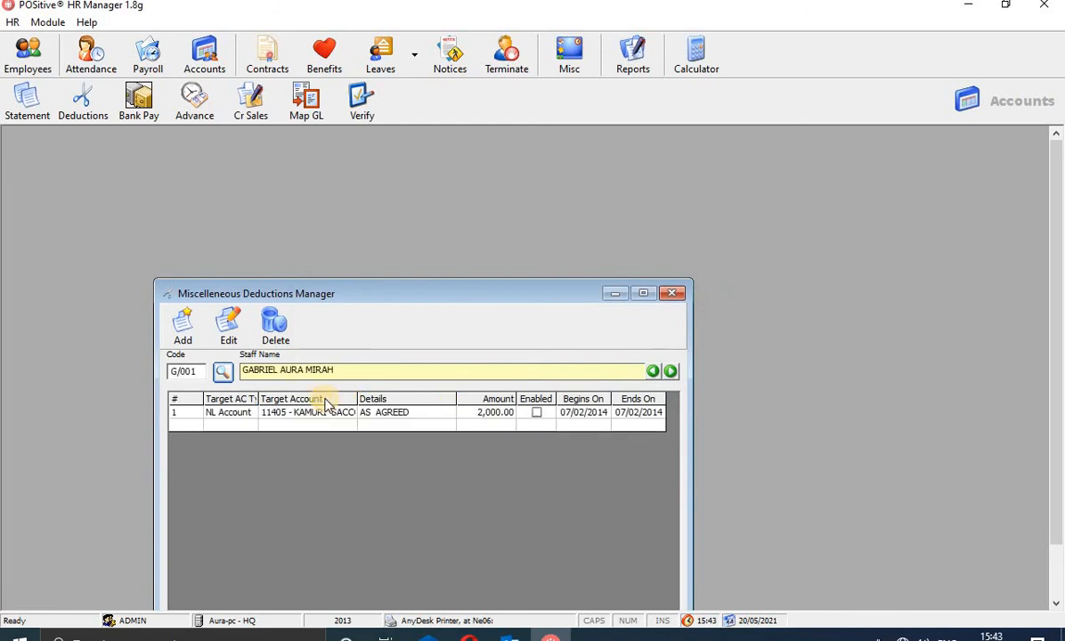
# Step: Start a new staff deduction entry and choose the nominal ledger account 24302 - SACCO as the account to transfer to
pyautogui.click(185, 336)
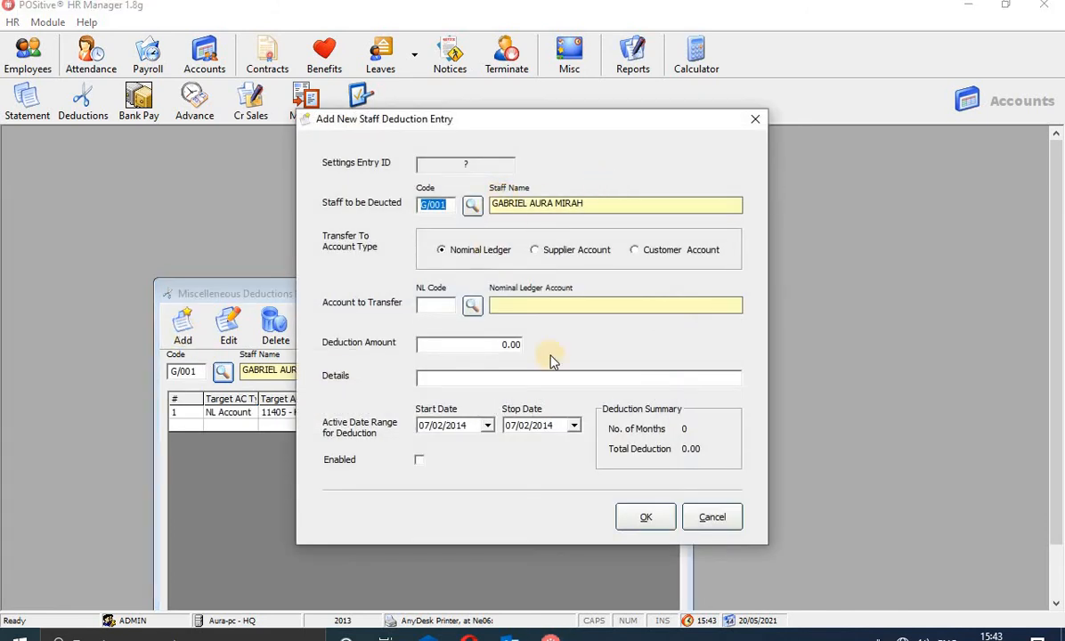
pyautogui.click(472, 305)
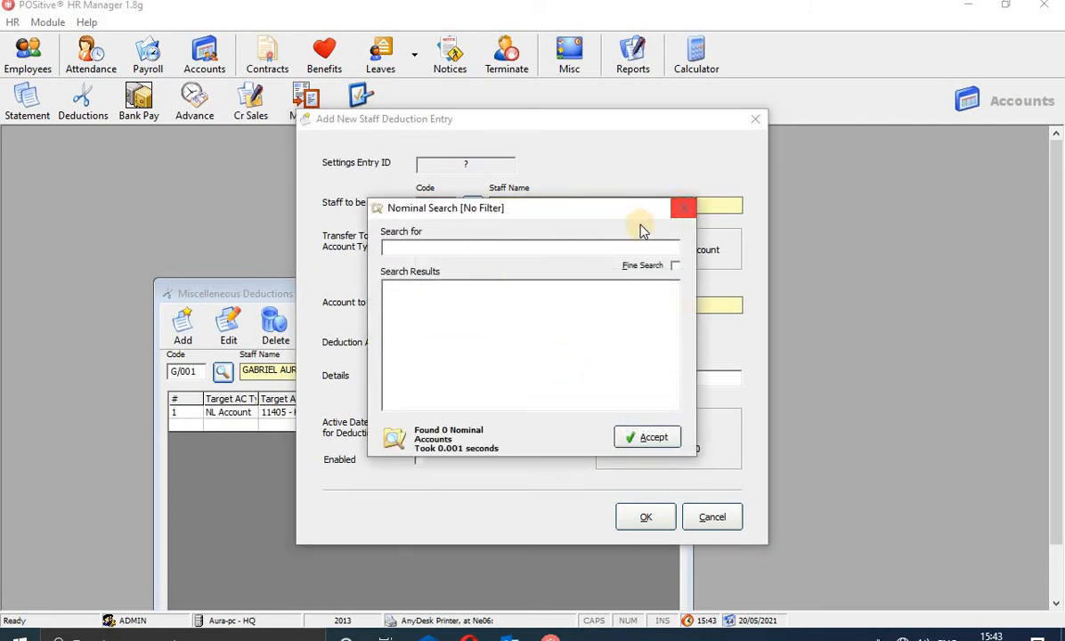
pyautogui.write('sacco')
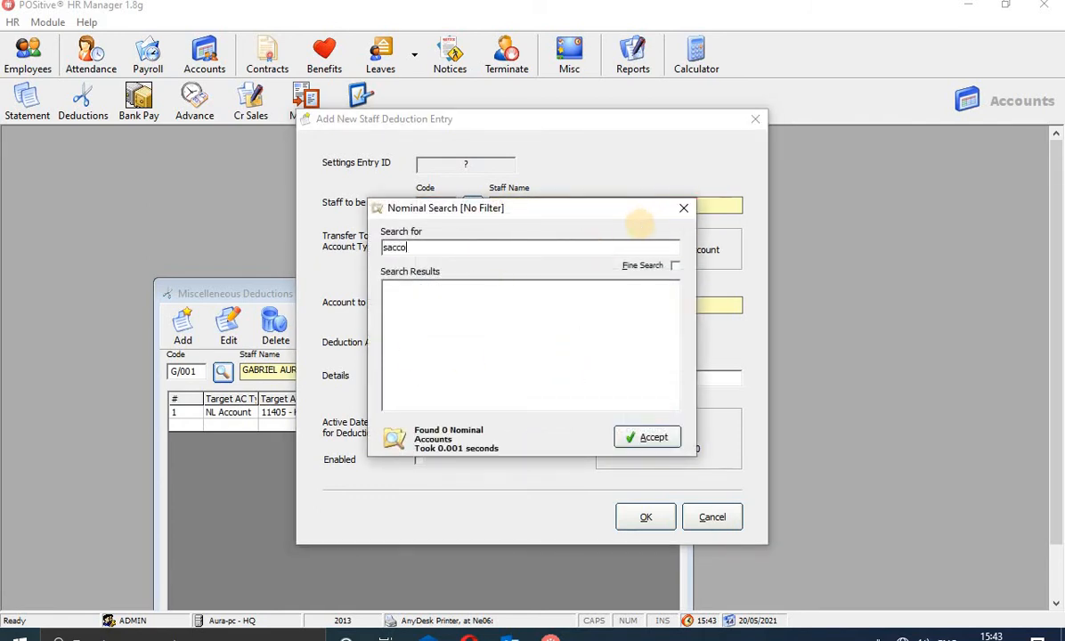
pyautogui.press('Return')
pyautogui.click(436, 309)
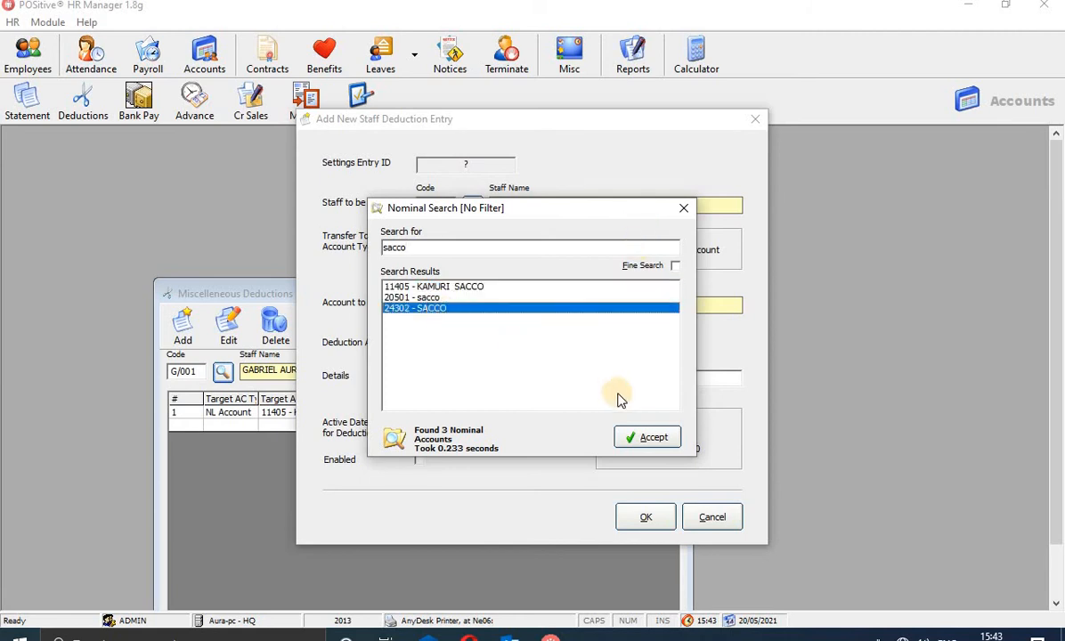
pyautogui.click(643, 436)
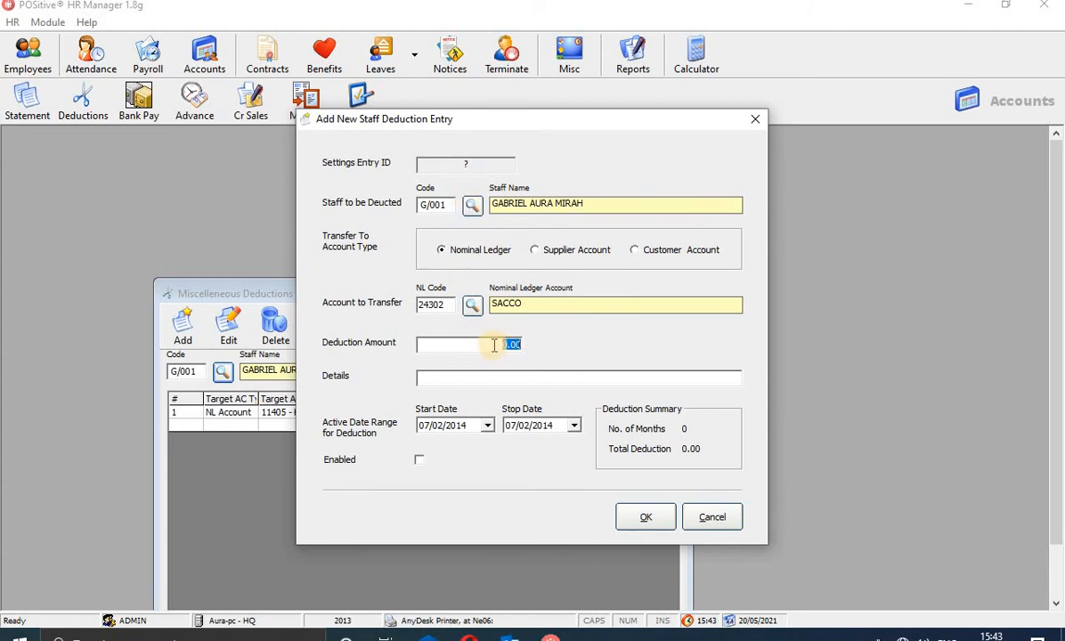
# Step: Set the deduction amount to 2,000.00 with the details "Deducted for sacco", enable the deduction and save the entry
pyautogui.write('20')
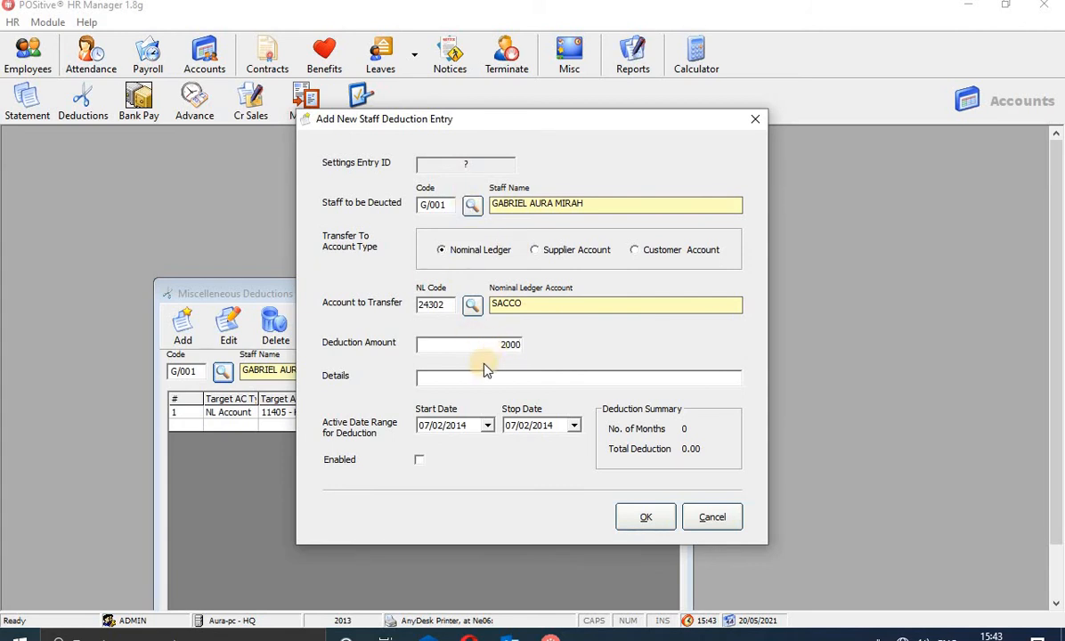
pyautogui.click(488, 377)
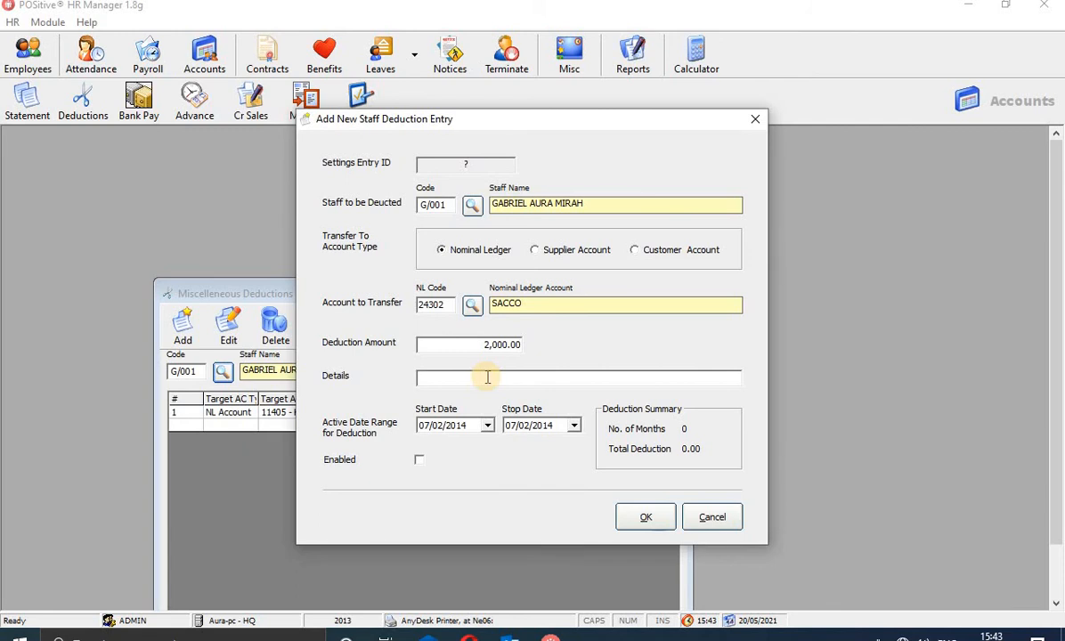
pyautogui.write('Deducted for sacco')
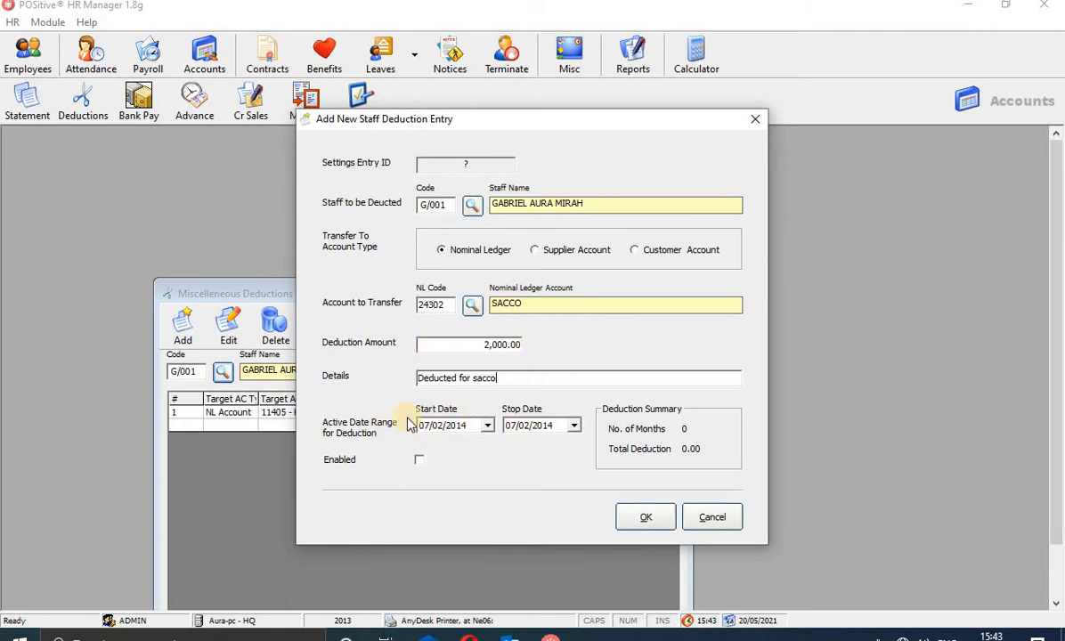
pyautogui.click(415, 463)
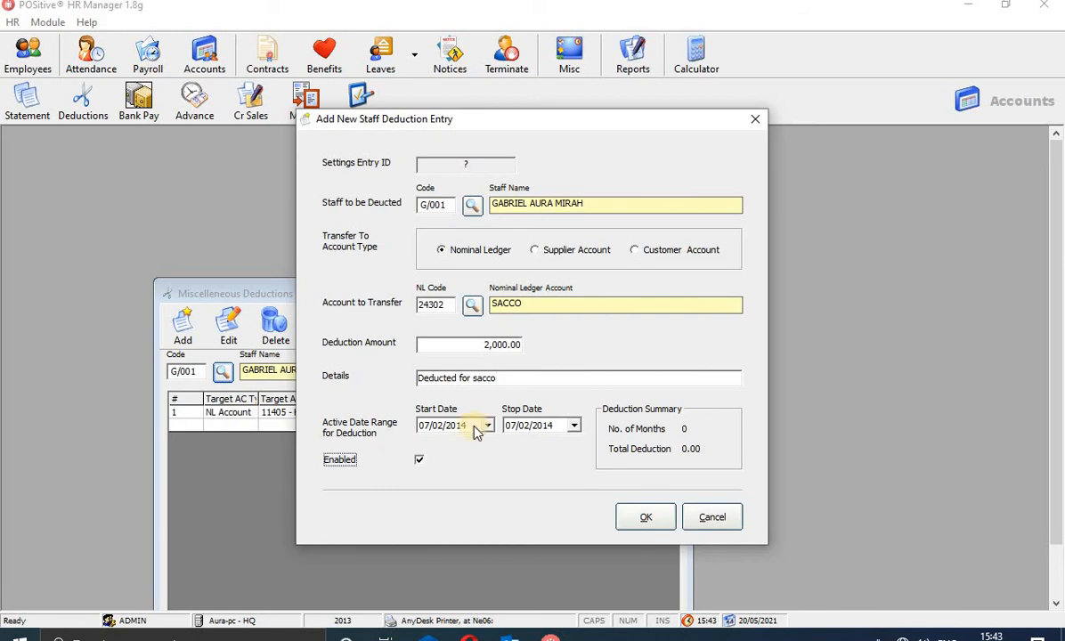
pyautogui.click(648, 521)
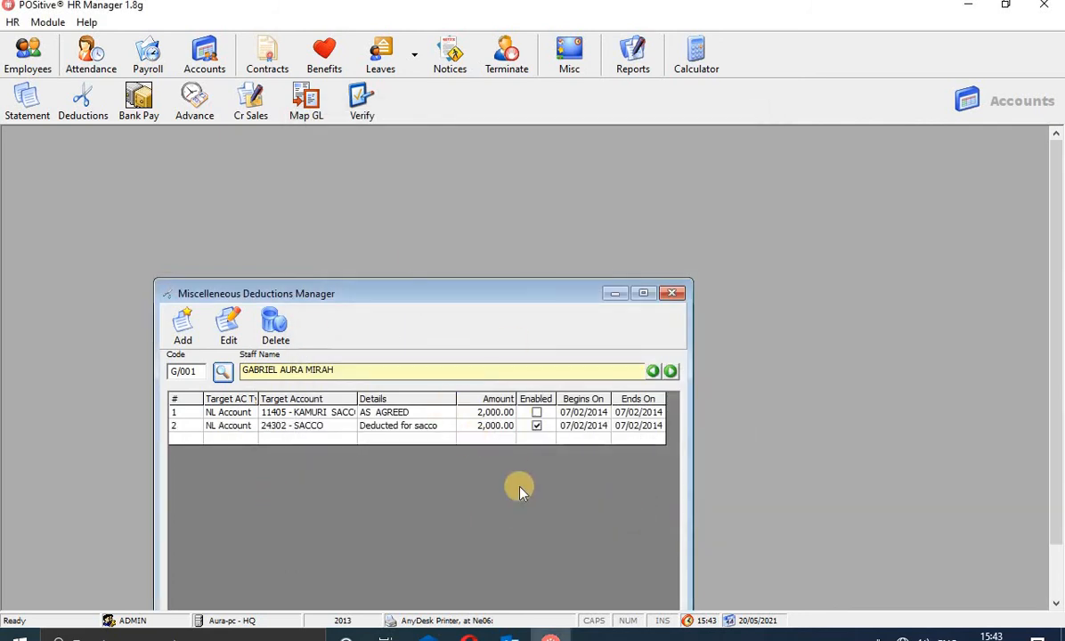
# Step: Review the new SACCO deduction entry and its enabled status with the whole deductions manager window in view
pyautogui.click(498, 431)
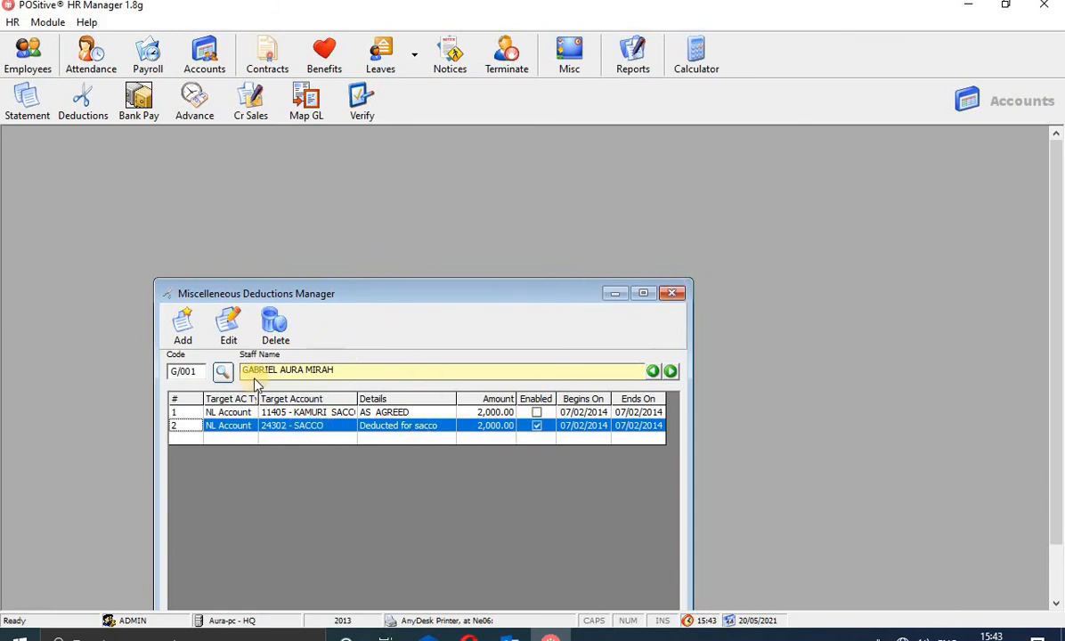
pyautogui.click(537, 425)
pyautogui.moveTo(533, 299); pyautogui.dragTo(589, 162)
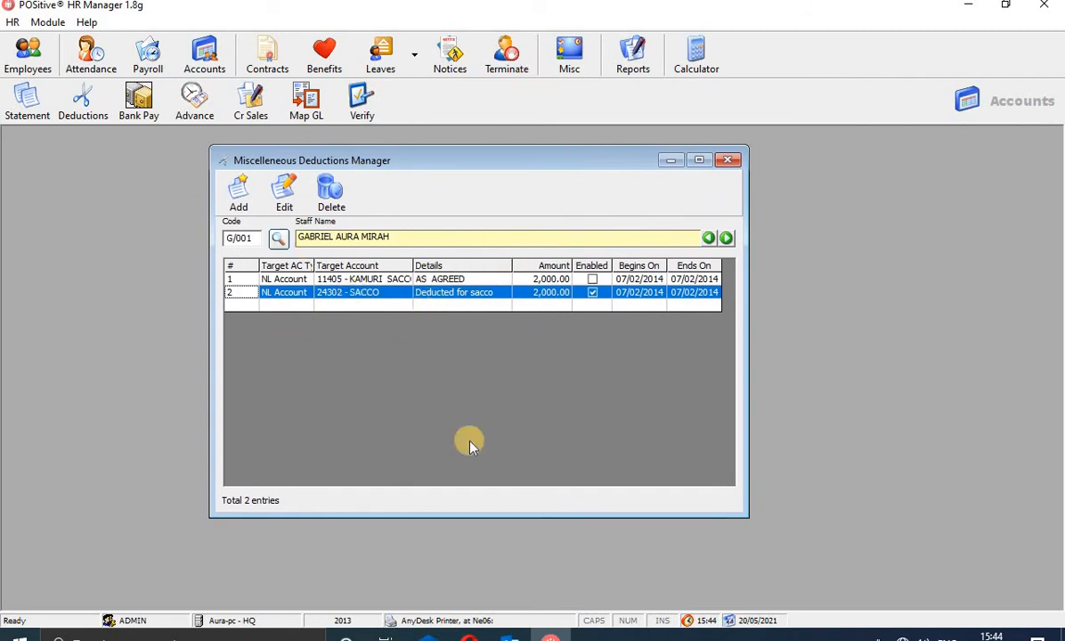
# Step: Close the deductions manager, open the Staff Bank Payments Manager and reposition its window
pyautogui.click(729, 161)
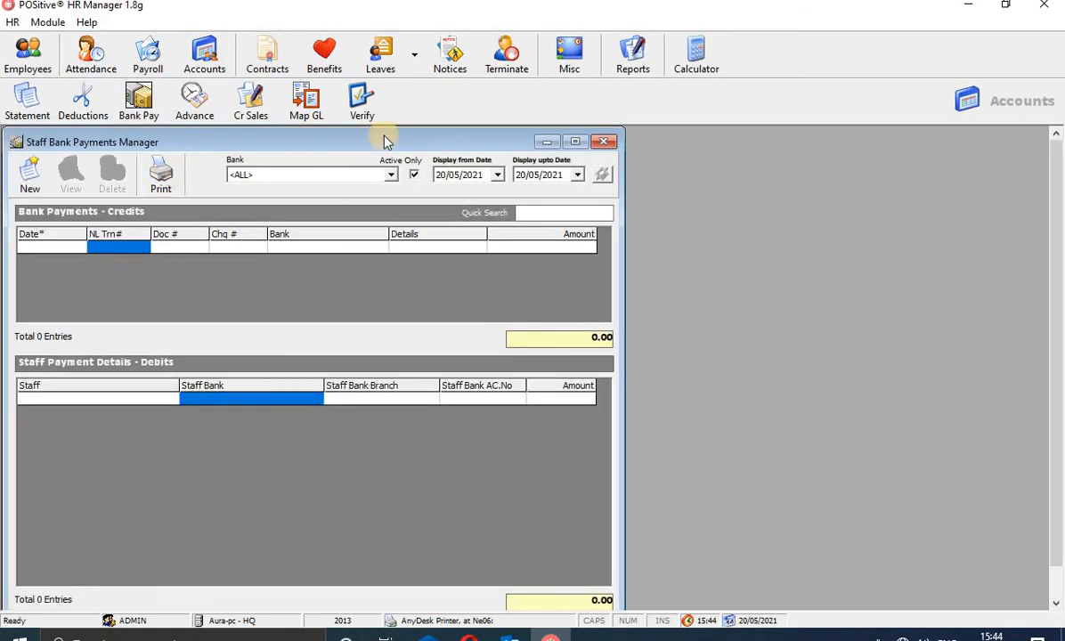
pyautogui.moveTo(385, 140); pyautogui.dragTo(528, 143)
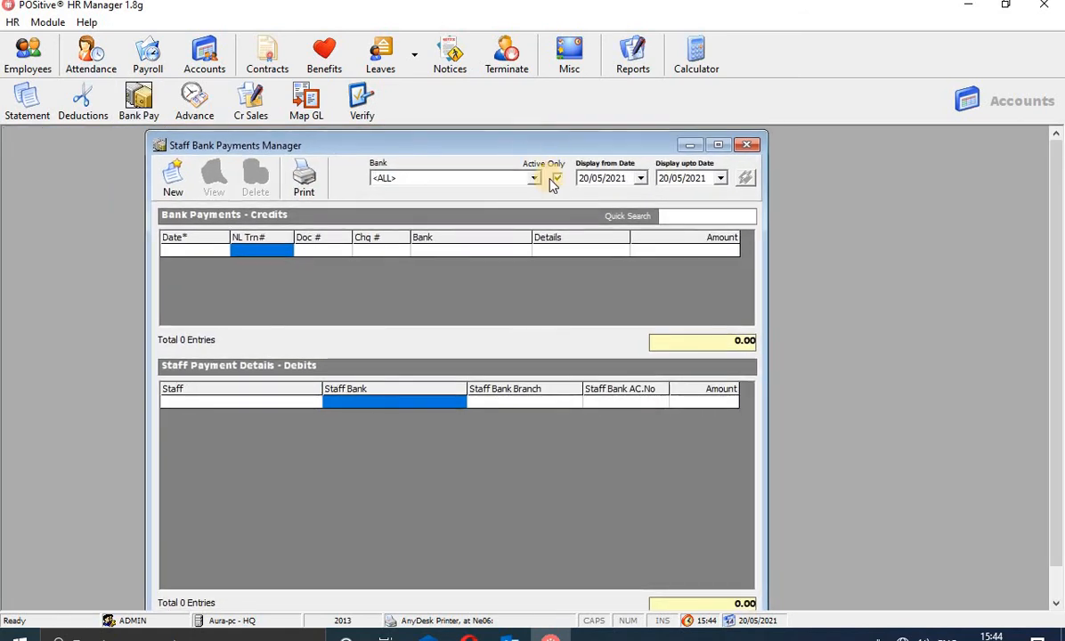
# Step: Filter the staff bank payments by 18100 - EQUITY BANK, followed by 18101 - DTB BANK
pyautogui.click(534, 179)
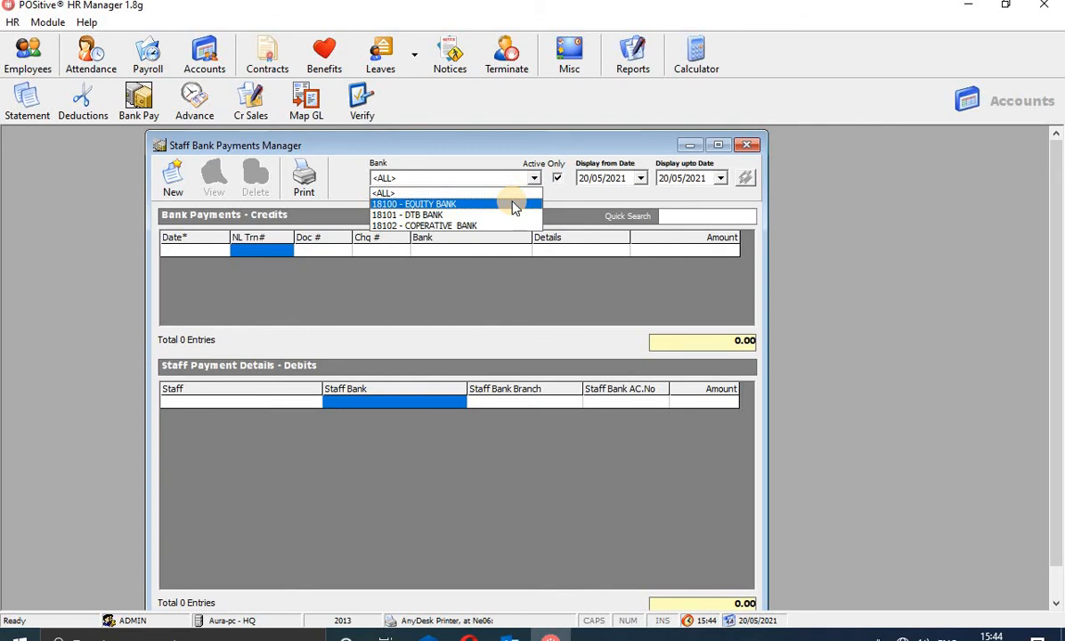
pyautogui.click(513, 207)
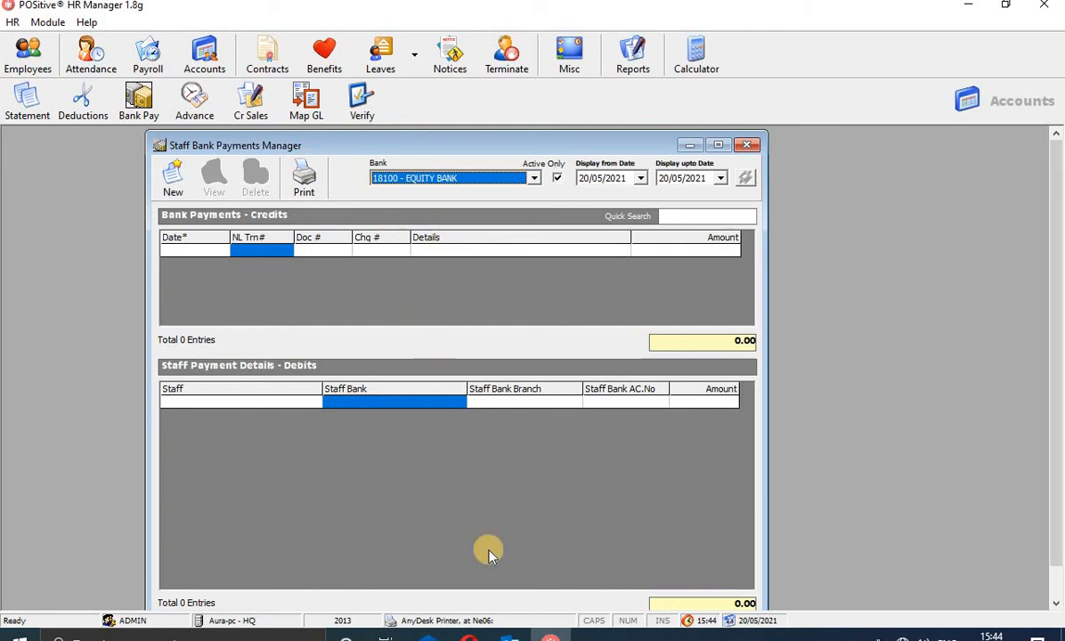
pyautogui.click(535, 179)
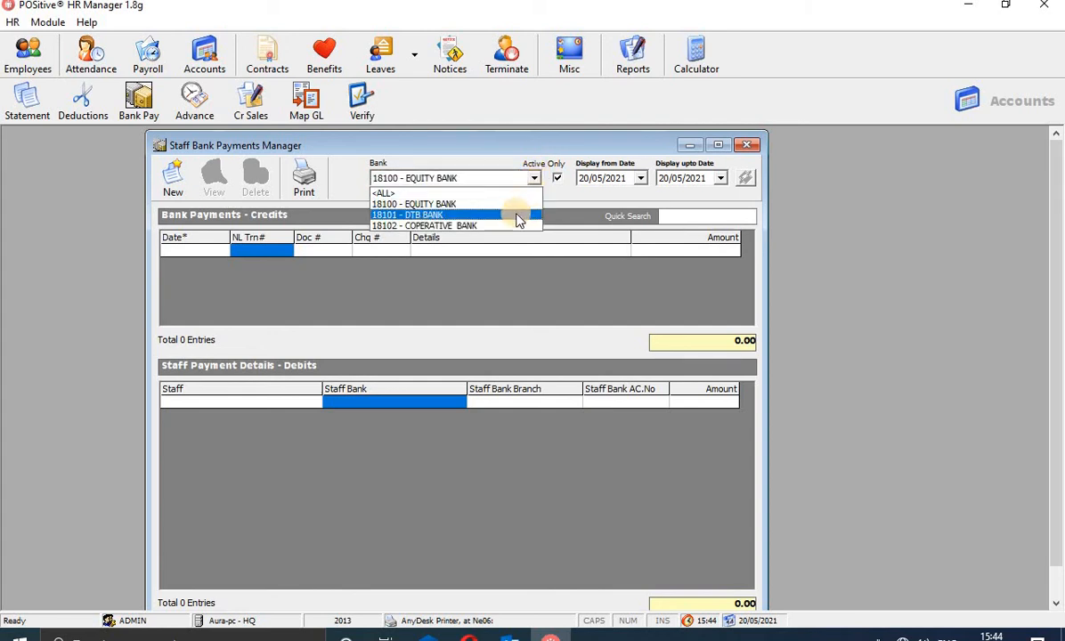
pyautogui.click(520, 215)
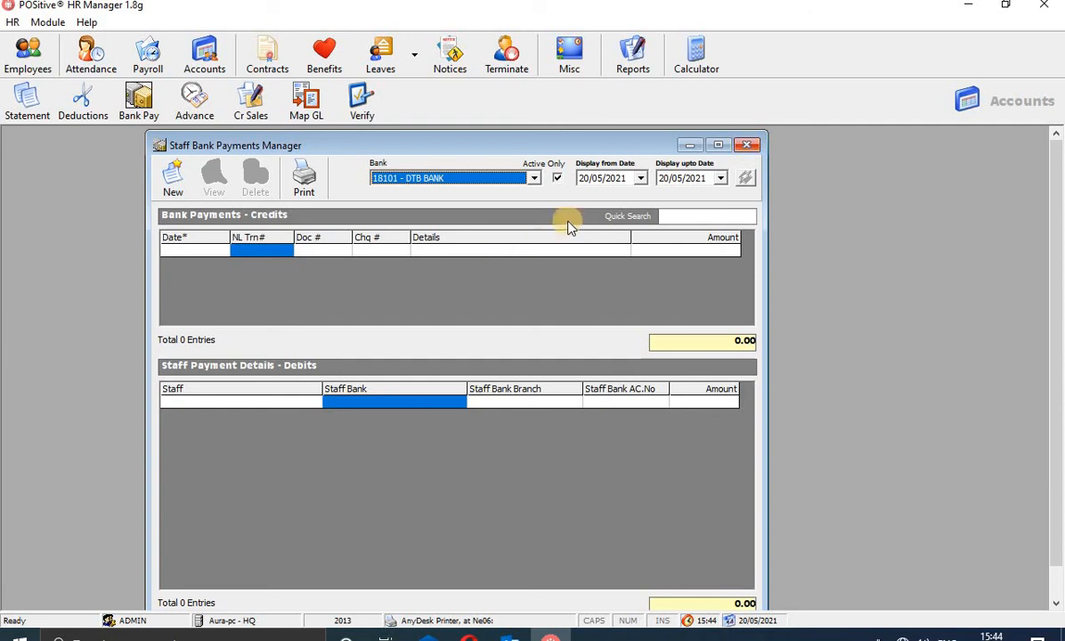
# Step: Set the bank payments' display start date to 01/09/2020 and close the Staff Bank Payments Manager
pyautogui.click(640, 179)
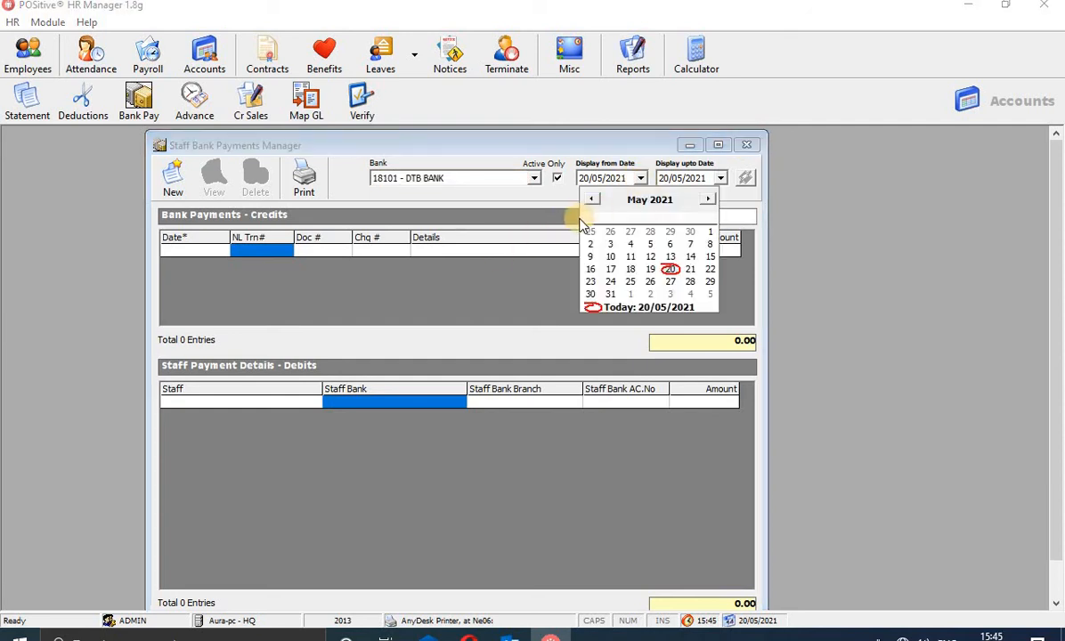
pyautogui.moveTo(590, 201); pyautogui.dragTo(591, 201)
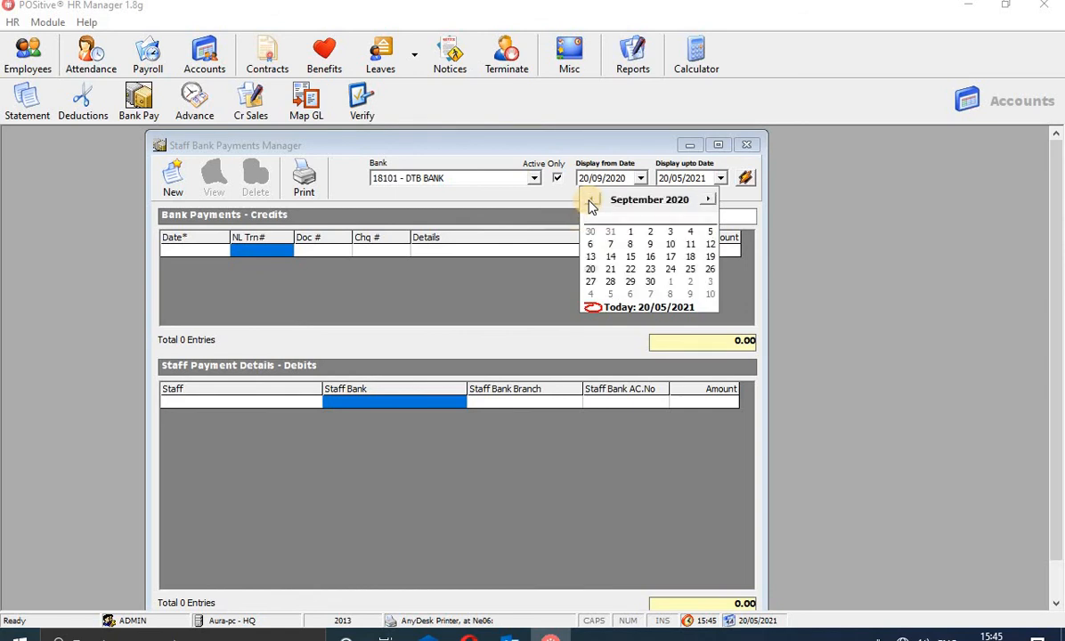
pyautogui.click(632, 233)
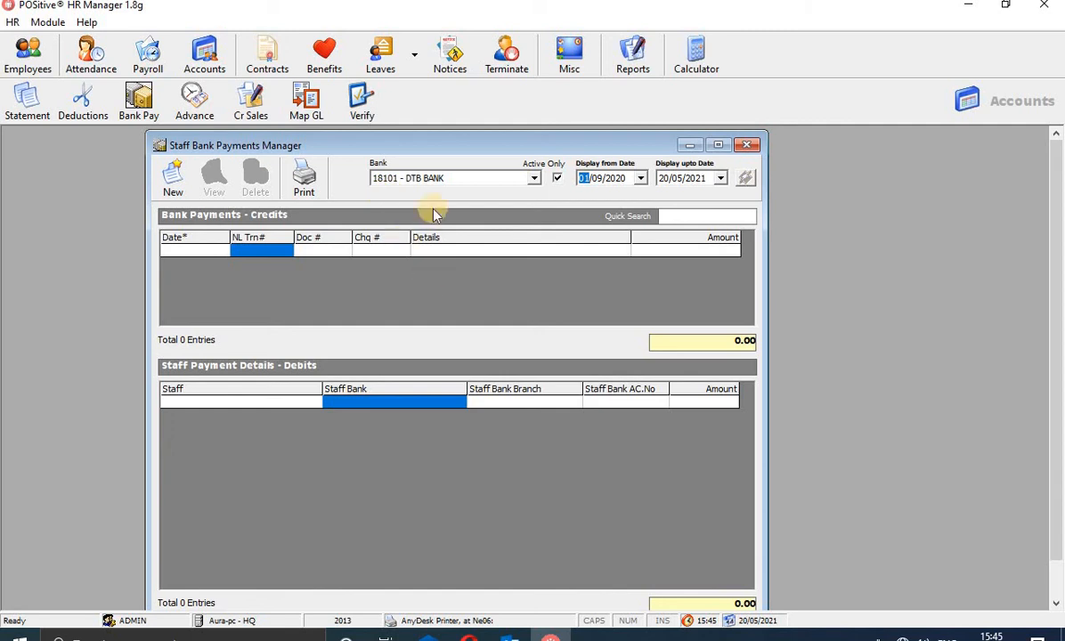
pyautogui.click(746, 144)
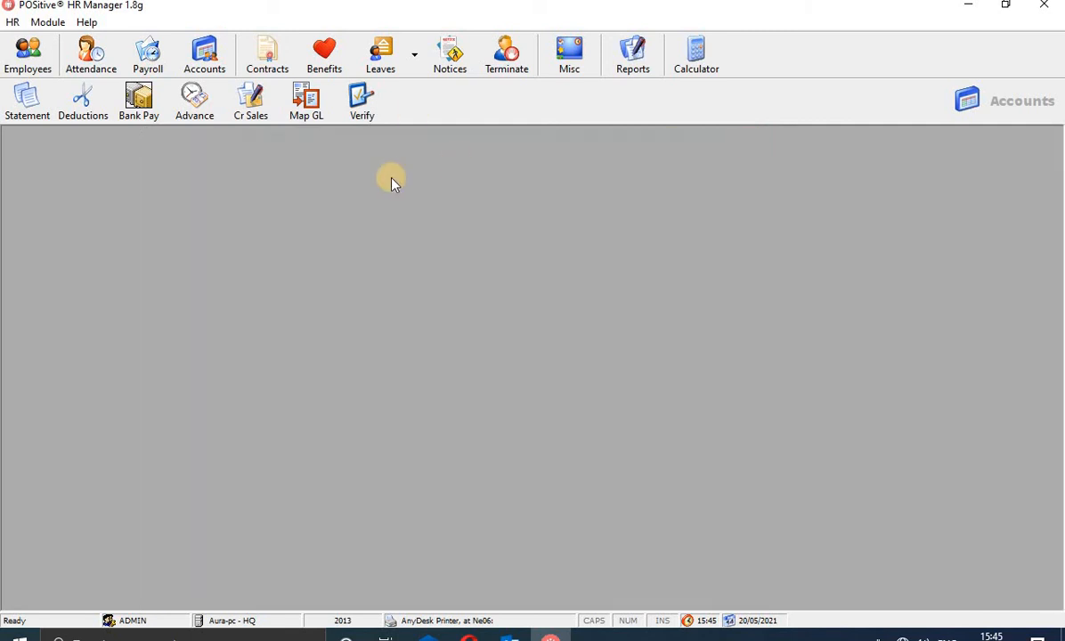
# Step: Open the individual staff advance settings and select the staff member through a search by first name
pyautogui.click(194, 100)
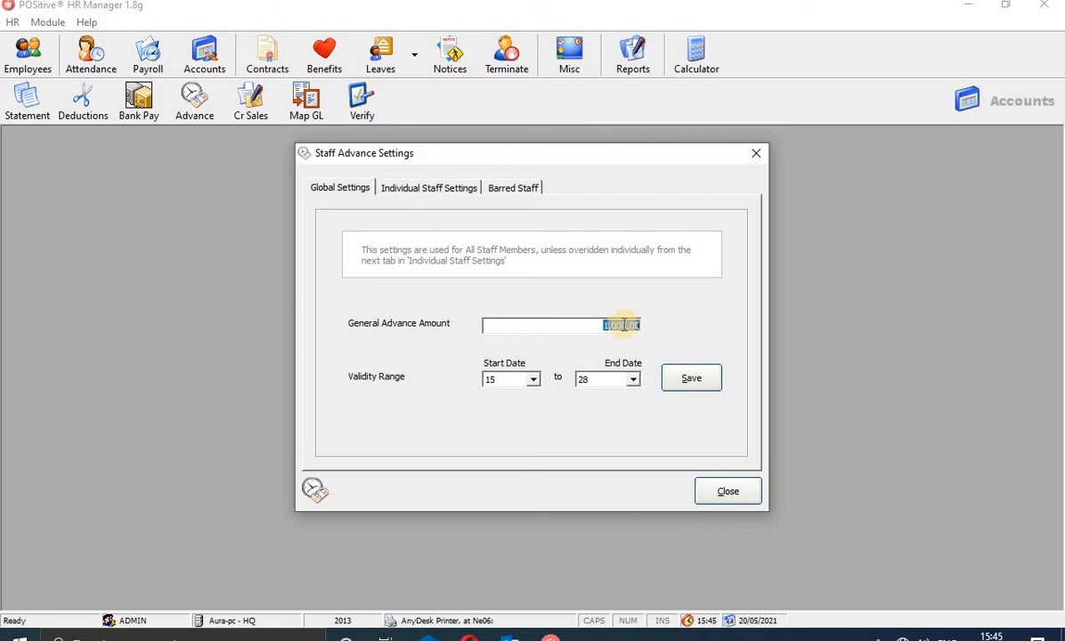
pyautogui.click(449, 190)
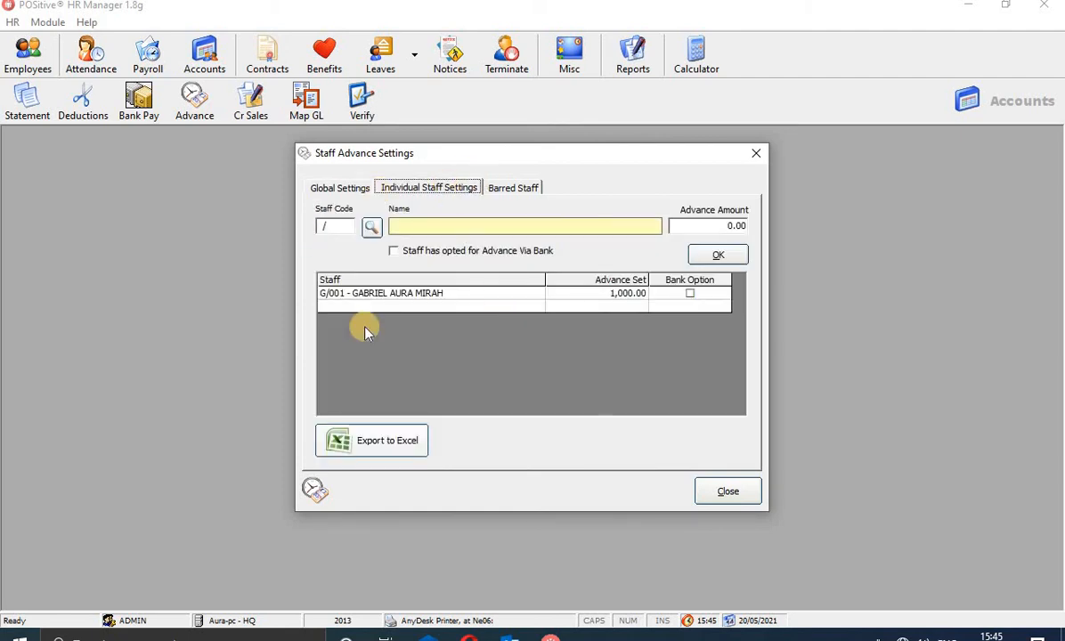
pyautogui.click(372, 229)
pyautogui.write('ga')
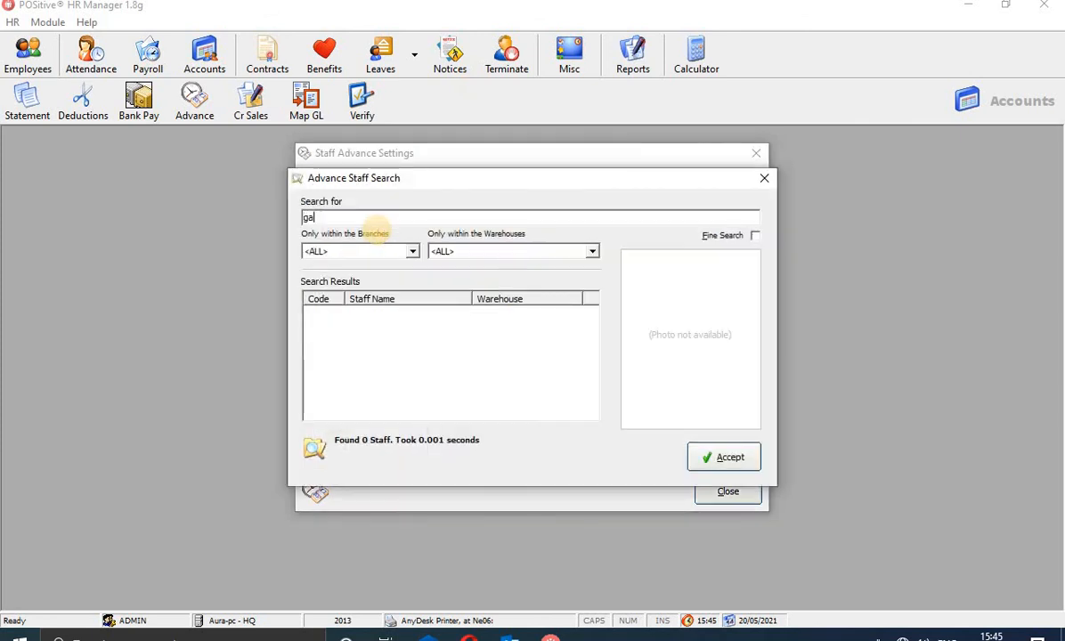
pyautogui.write('briel')
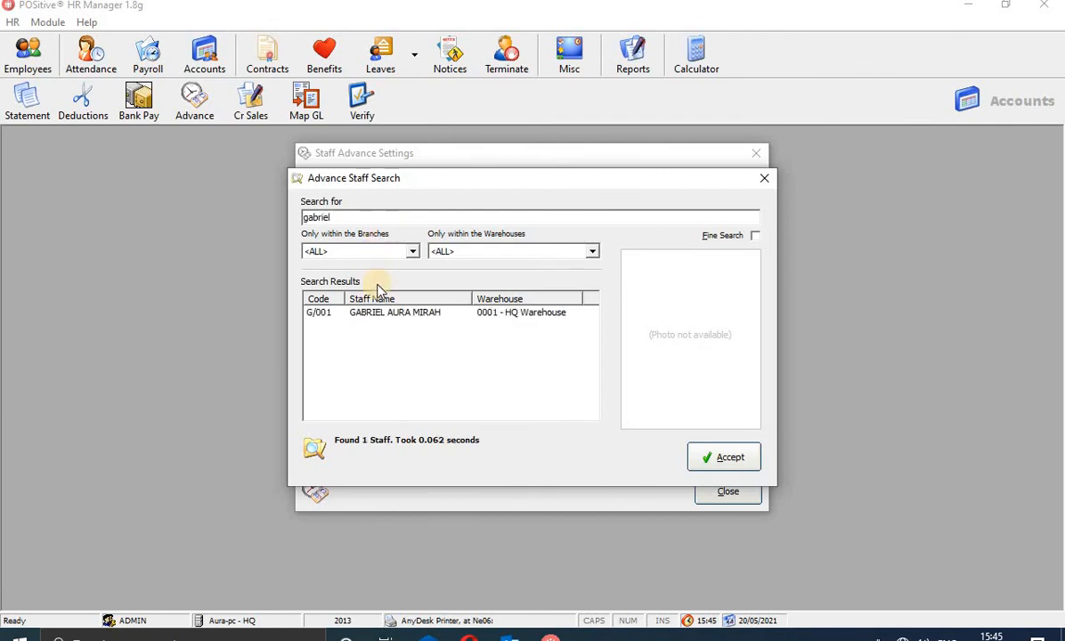
pyautogui.click(383, 312)
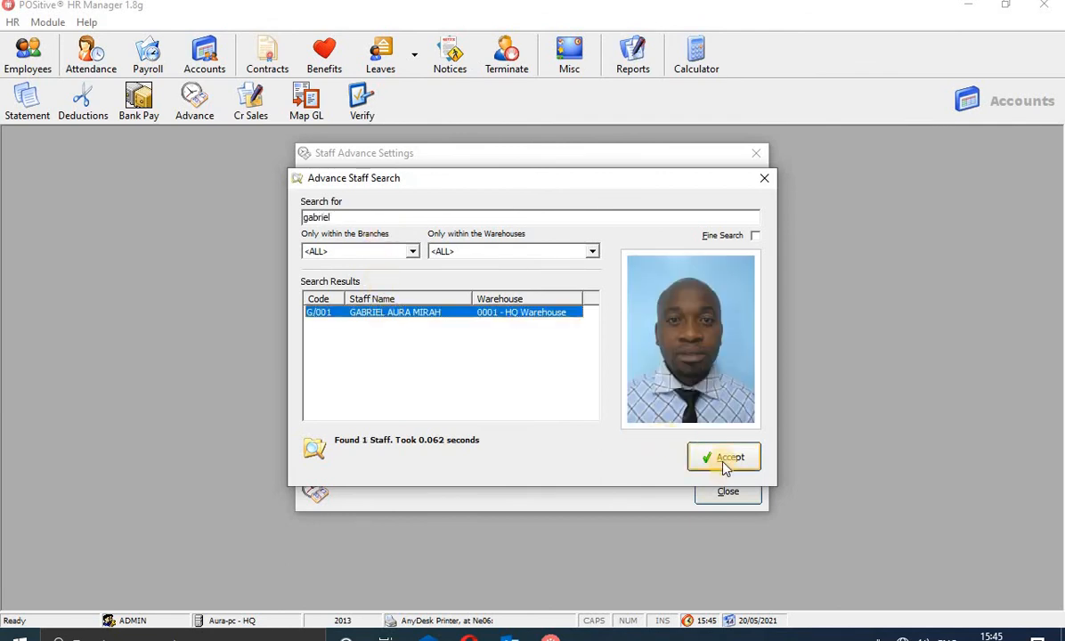
pyautogui.click(725, 458)
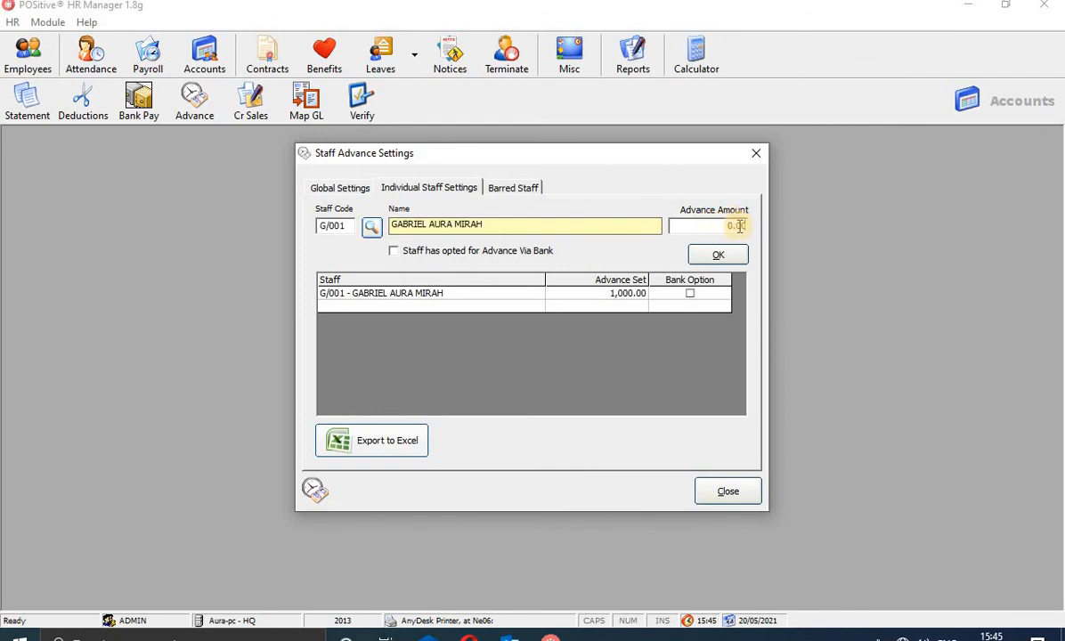
# Step: Try to save an advance amount of 10,000.00 for the selected staff member and enable the option for advance via bank
pyautogui.click(719, 230)
pyautogui.write('10000')
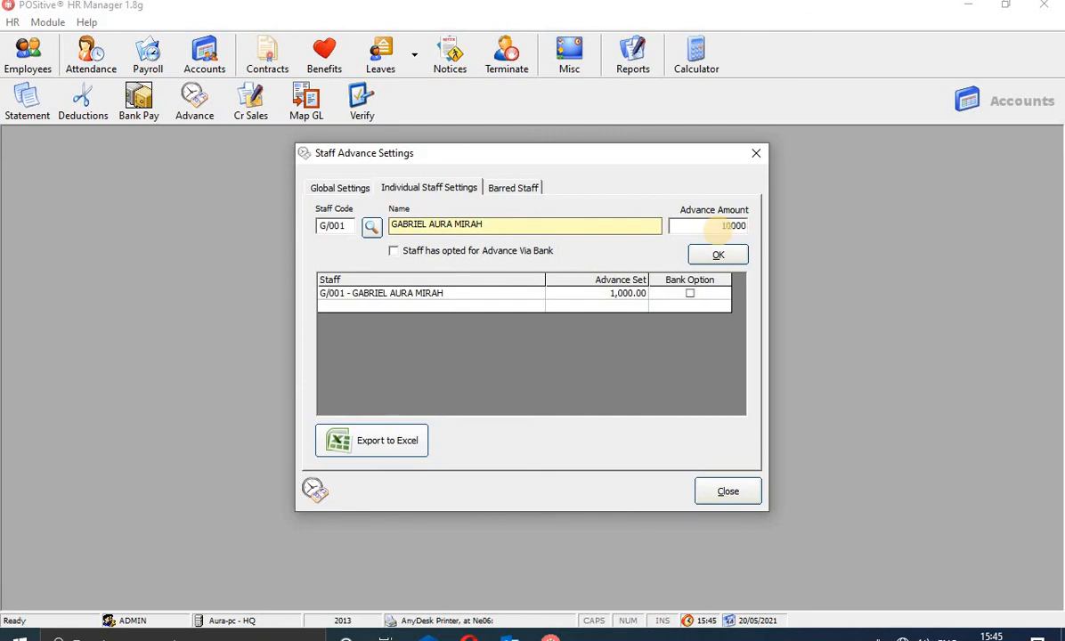
pyautogui.click(712, 256)
pyautogui.click(506, 378)
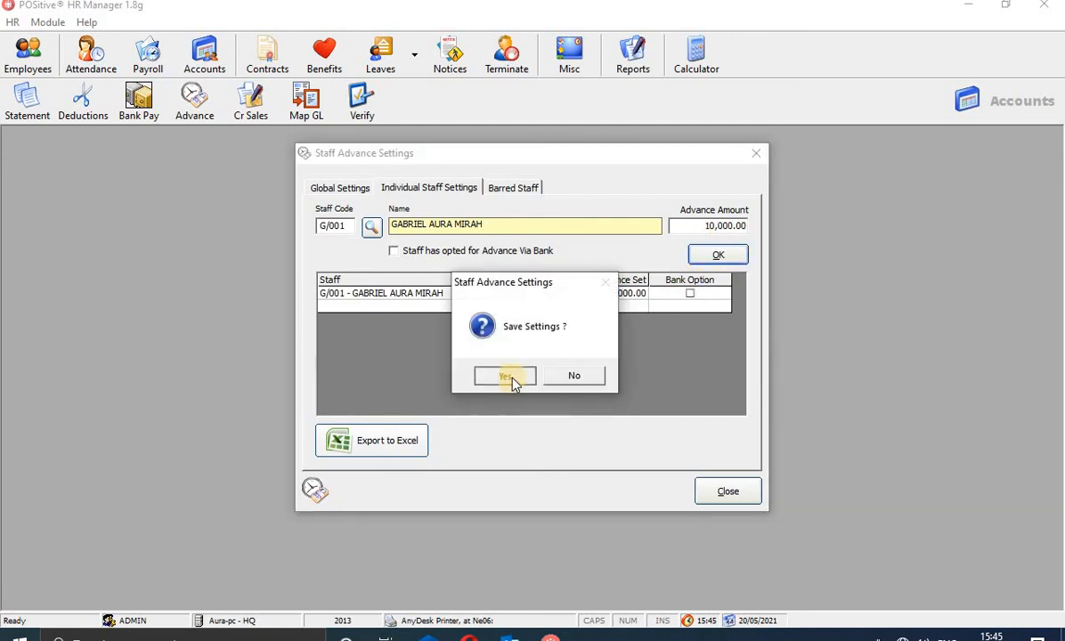
pyautogui.click(653, 381)
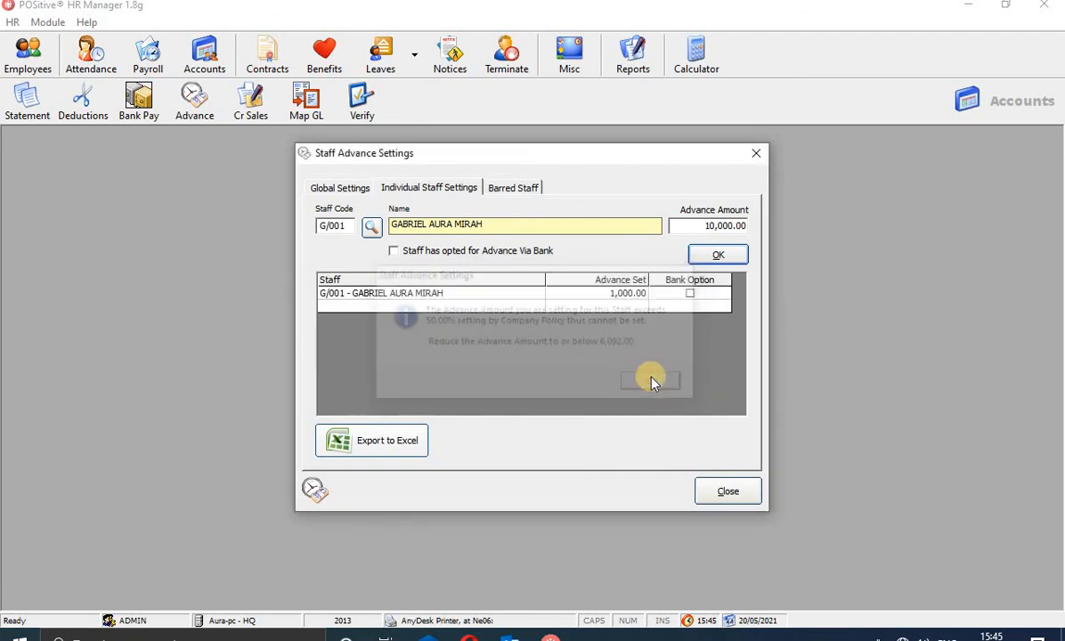
pyautogui.click(604, 297)
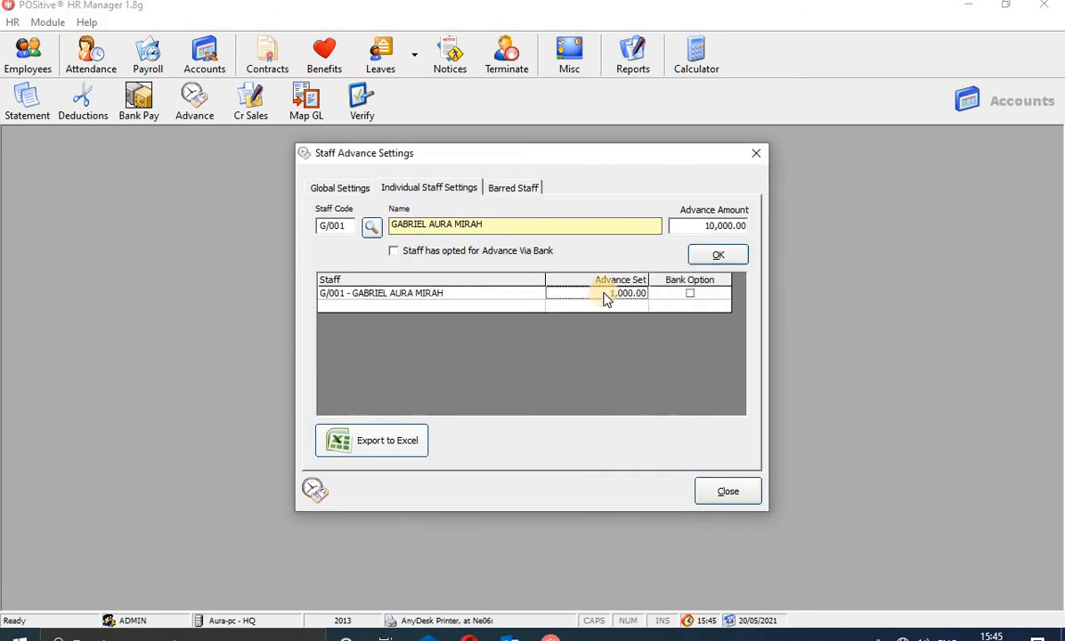
pyautogui.click(395, 253)
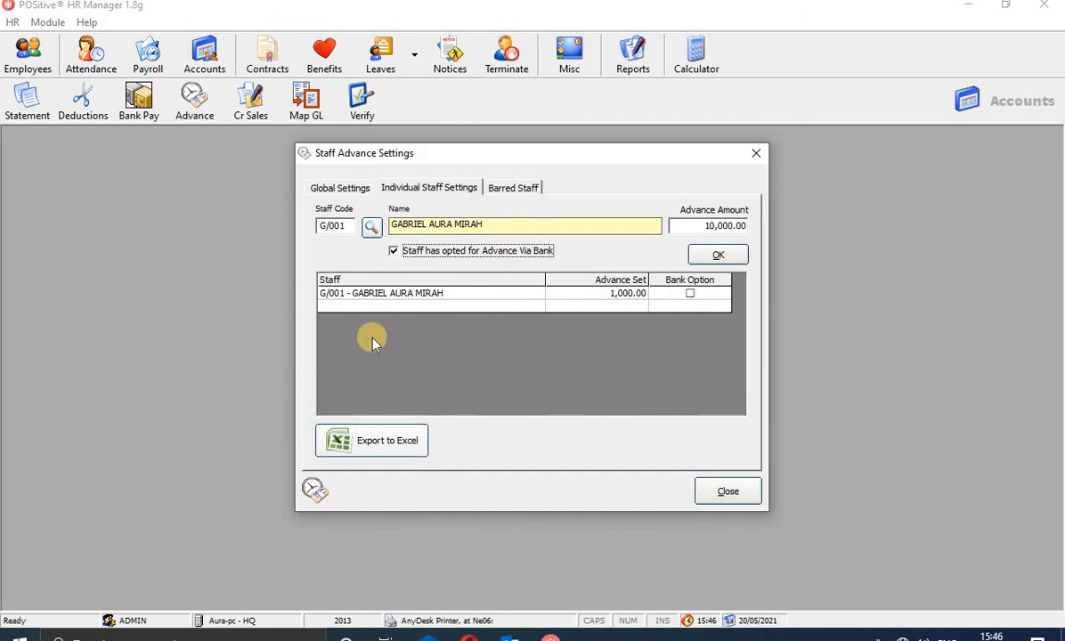
# Step: Review the barred staff, global and individual advance settings, and close the Staff Advance Settings
pyautogui.click(524, 191)
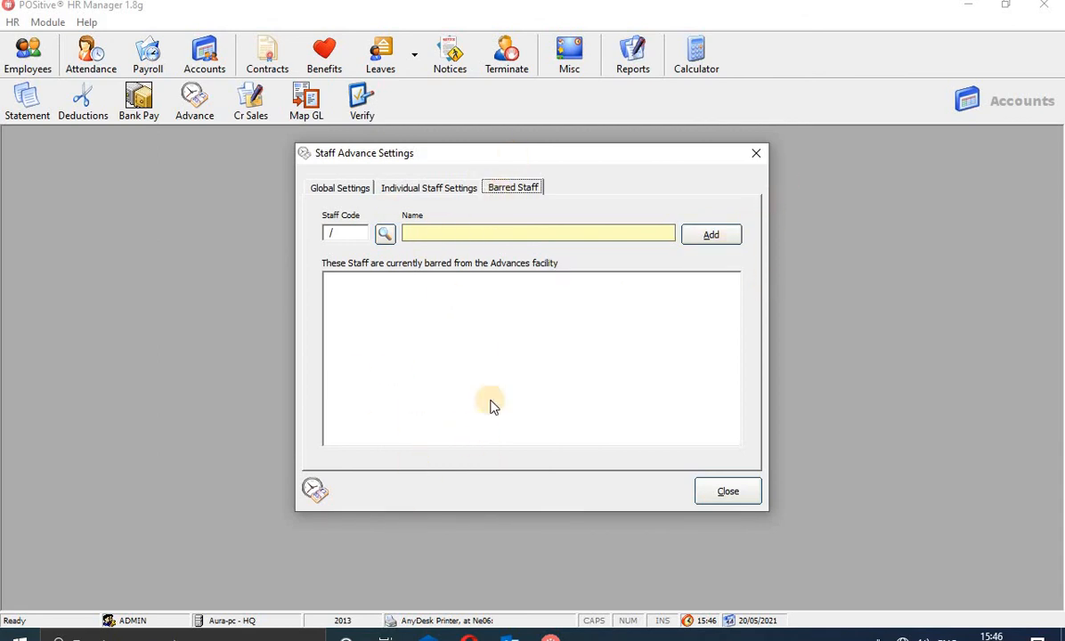
pyautogui.click(341, 191)
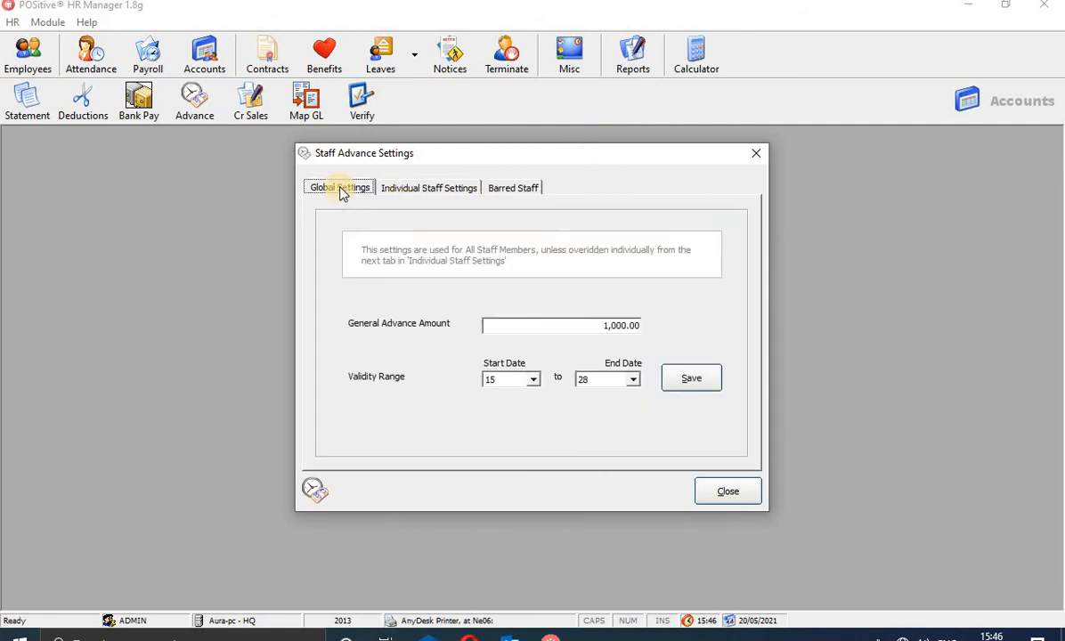
pyautogui.click(441, 188)
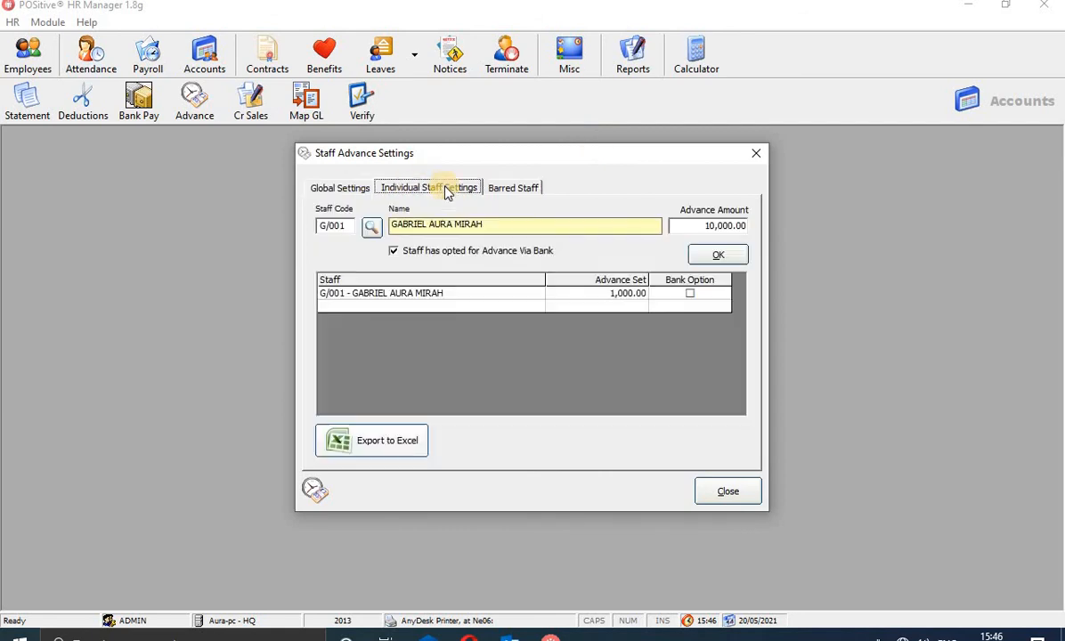
pyautogui.click(757, 154)
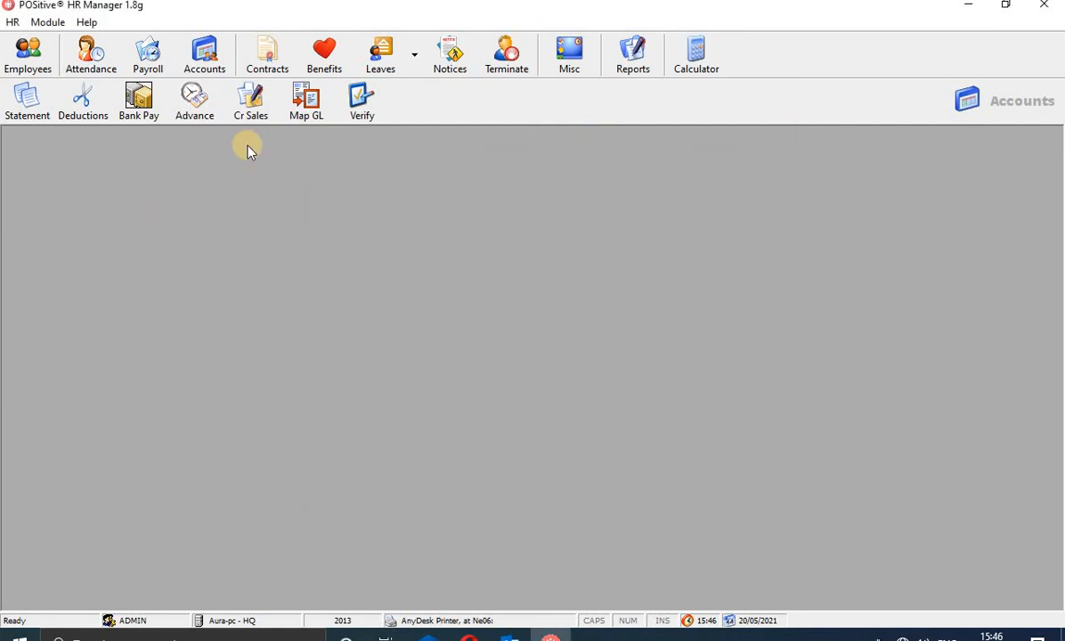
# Step: Open the Staff Credit Sales Listing and filter it by branch 00 - HQ and warehouse 0001 - HQWS
pyautogui.click(251, 99)
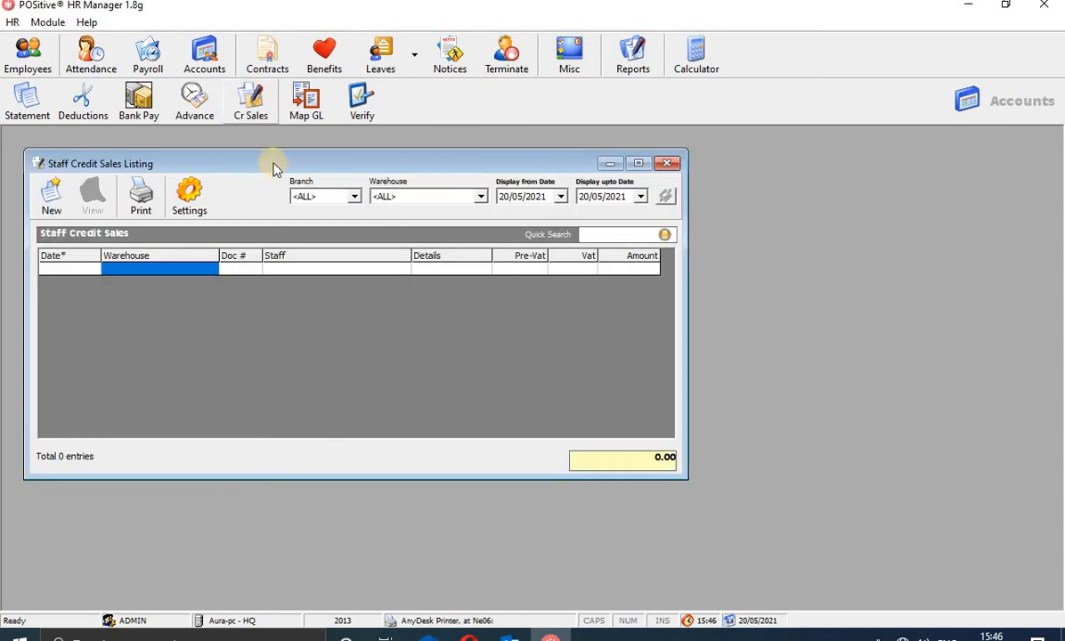
pyautogui.moveTo(288, 161); pyautogui.dragTo(393, 181)
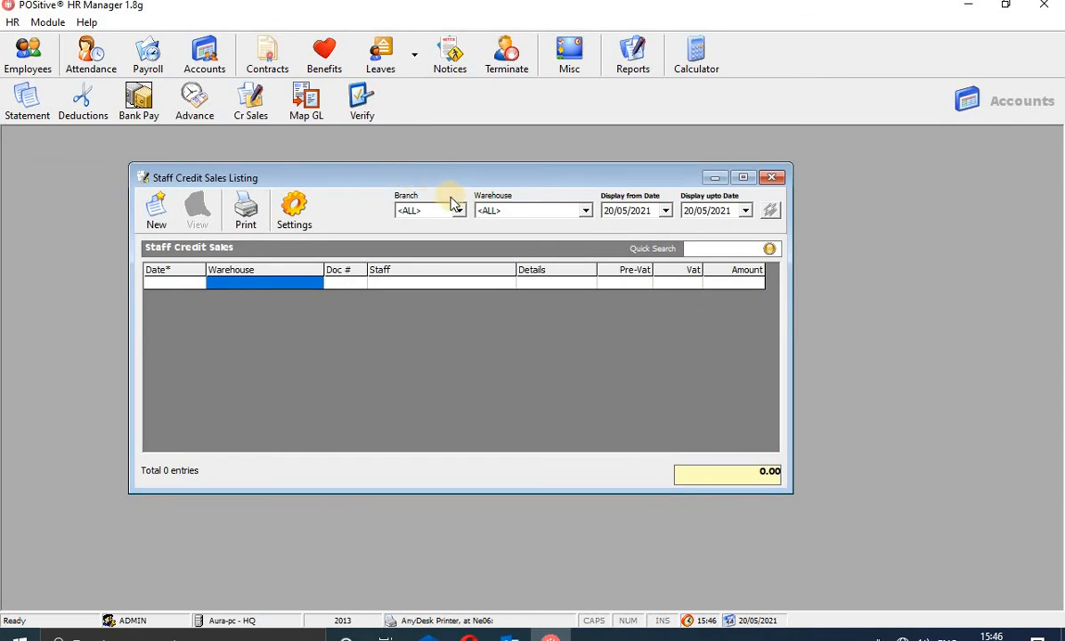
pyautogui.click(459, 210)
pyautogui.click(446, 237)
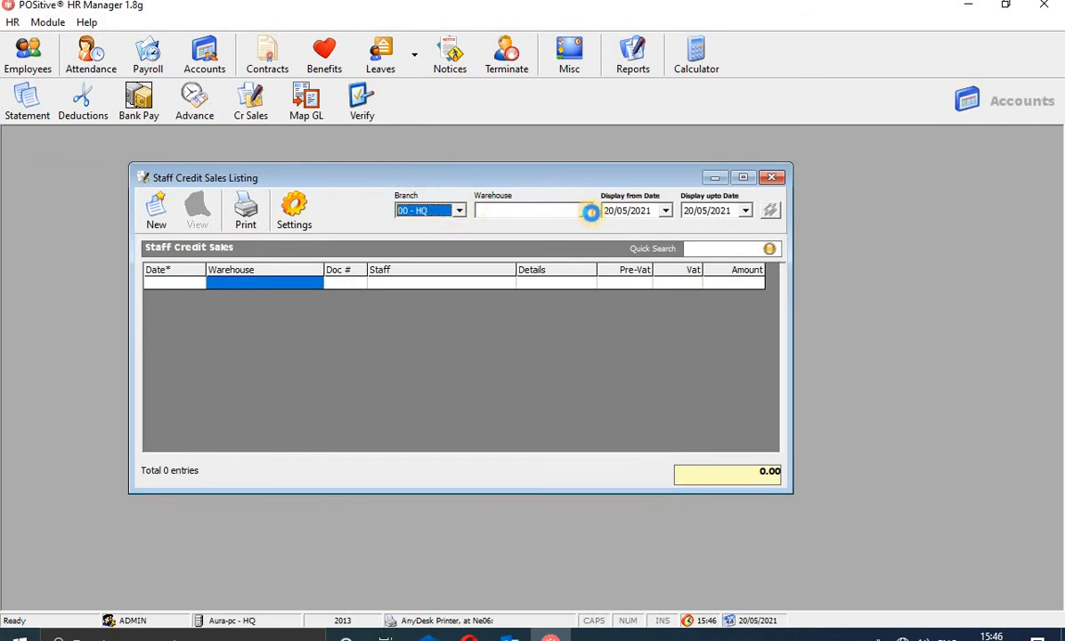
pyautogui.click(586, 211)
pyautogui.click(567, 234)
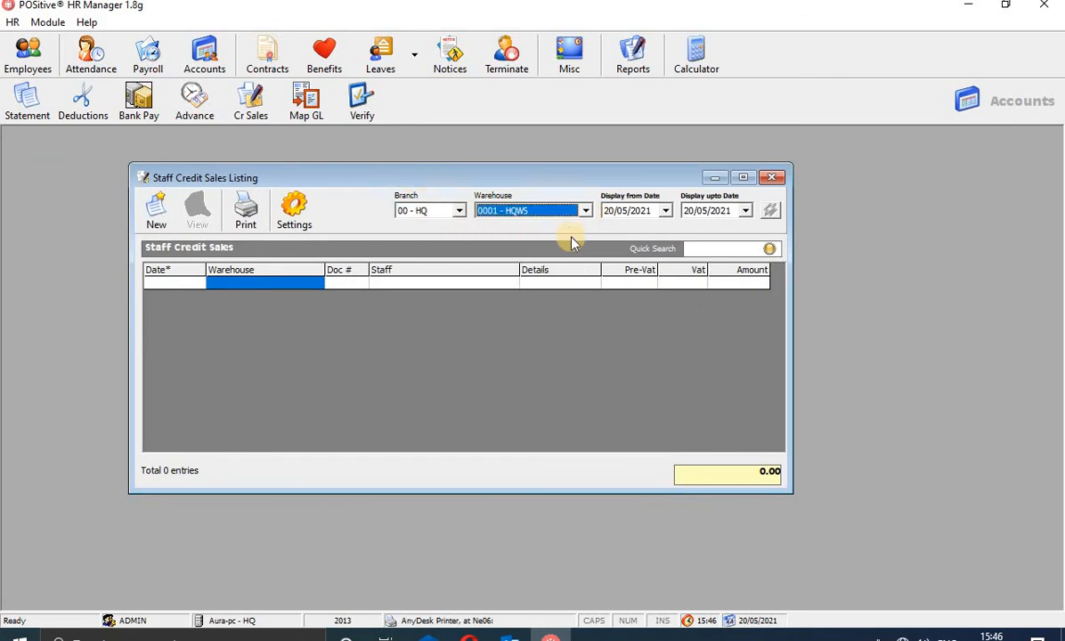
pyautogui.click(150, 210)
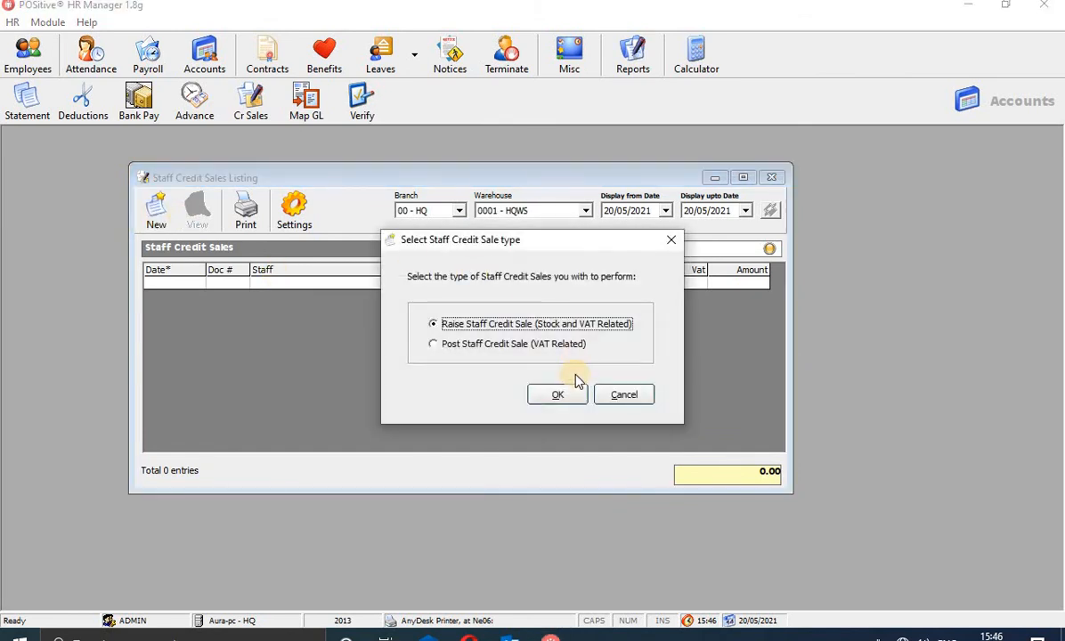
pyautogui.click(556, 390)
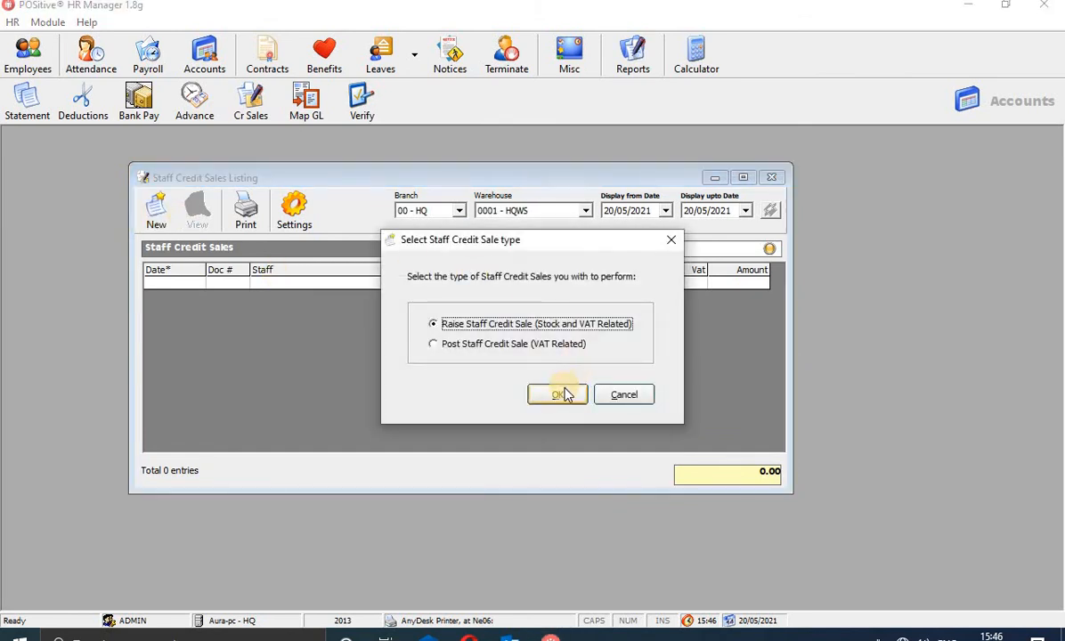
pyautogui.click(672, 239)
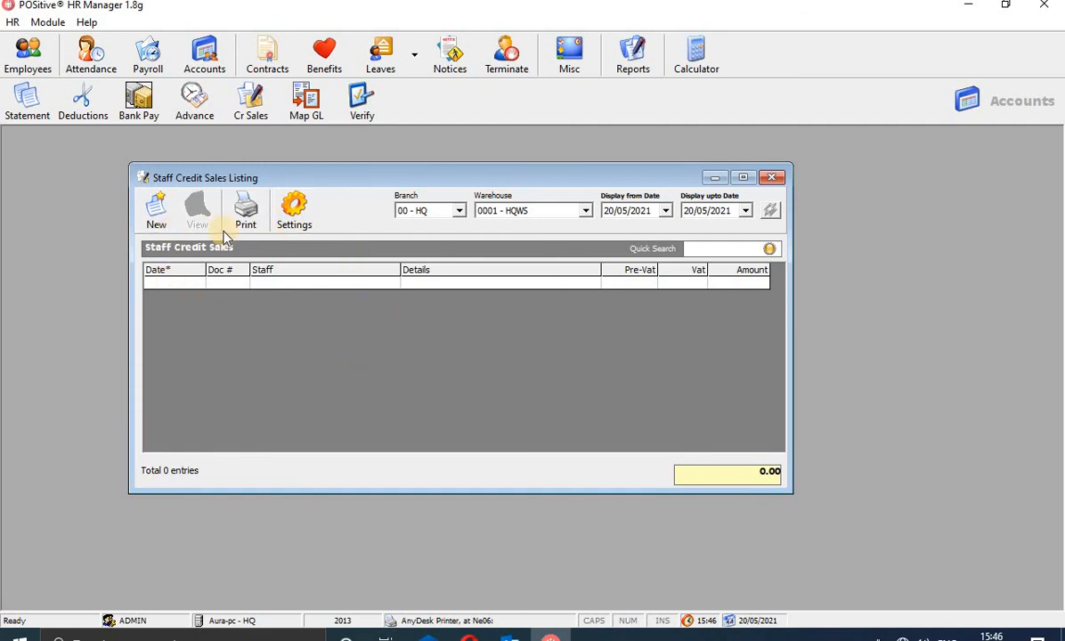
# Step: Start a new stock and VAT related staff credit sale and select the staff member through a search by first name
pyautogui.click(157, 225)
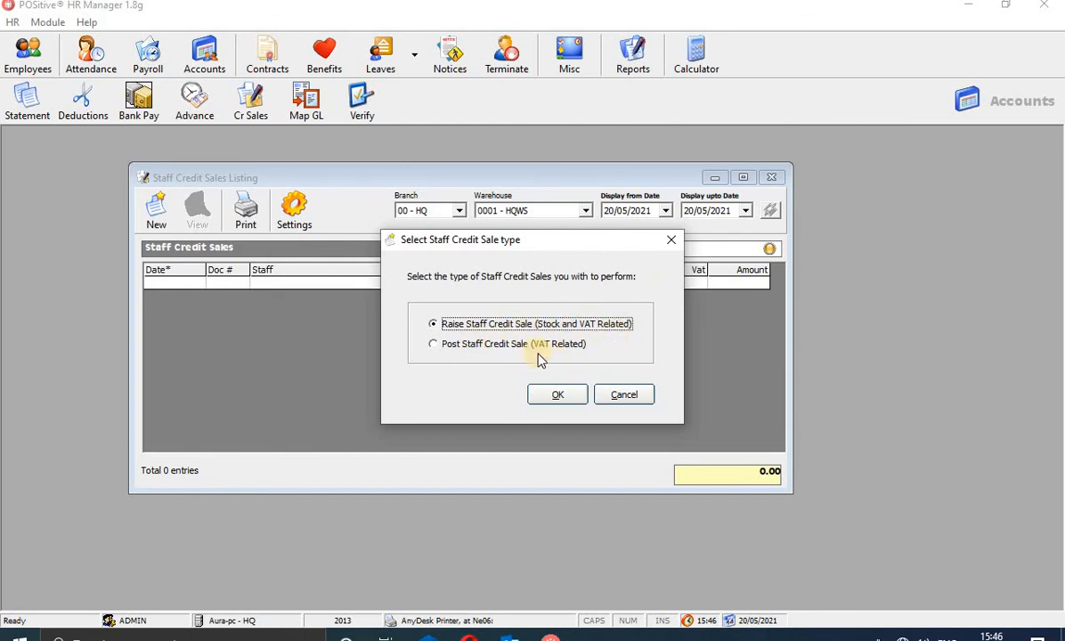
pyautogui.click(550, 398)
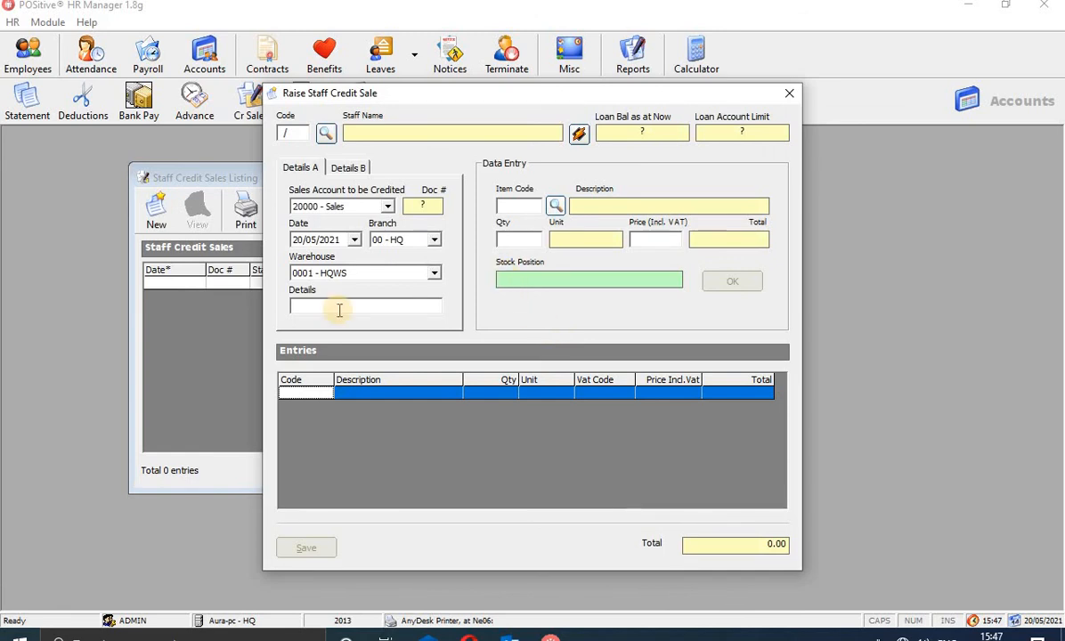
pyautogui.click(326, 133)
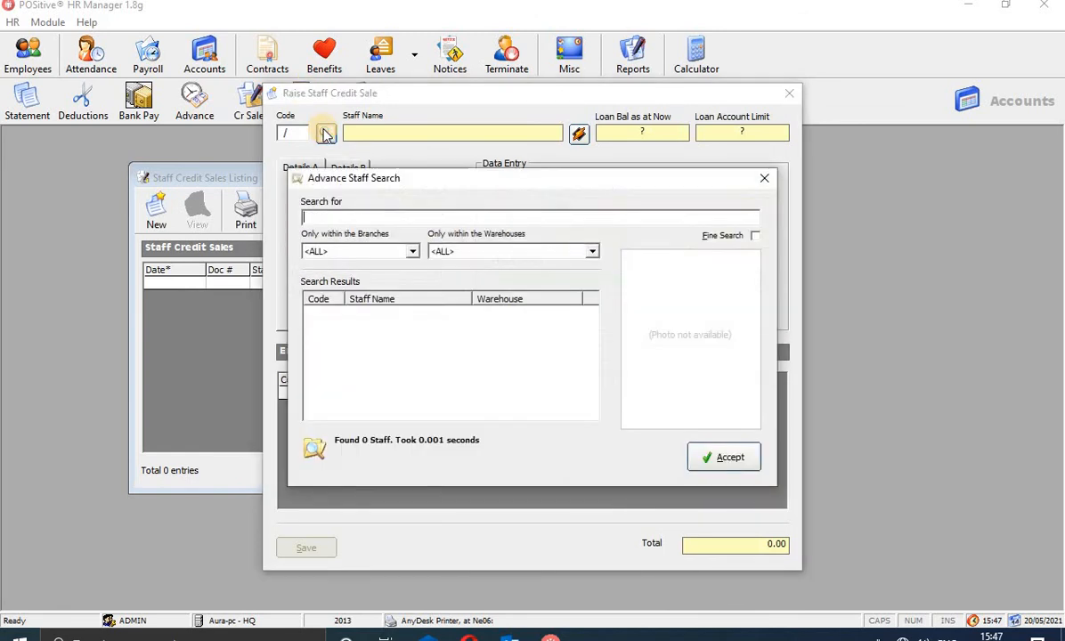
pyautogui.write('gabriel')
pyautogui.click(421, 312)
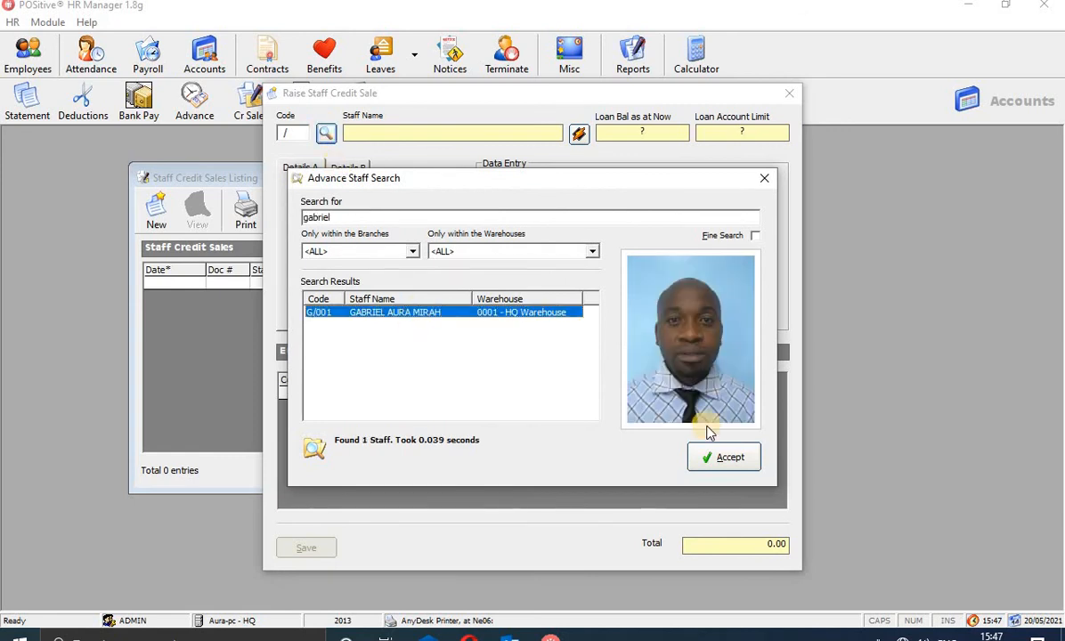
pyautogui.click(713, 457)
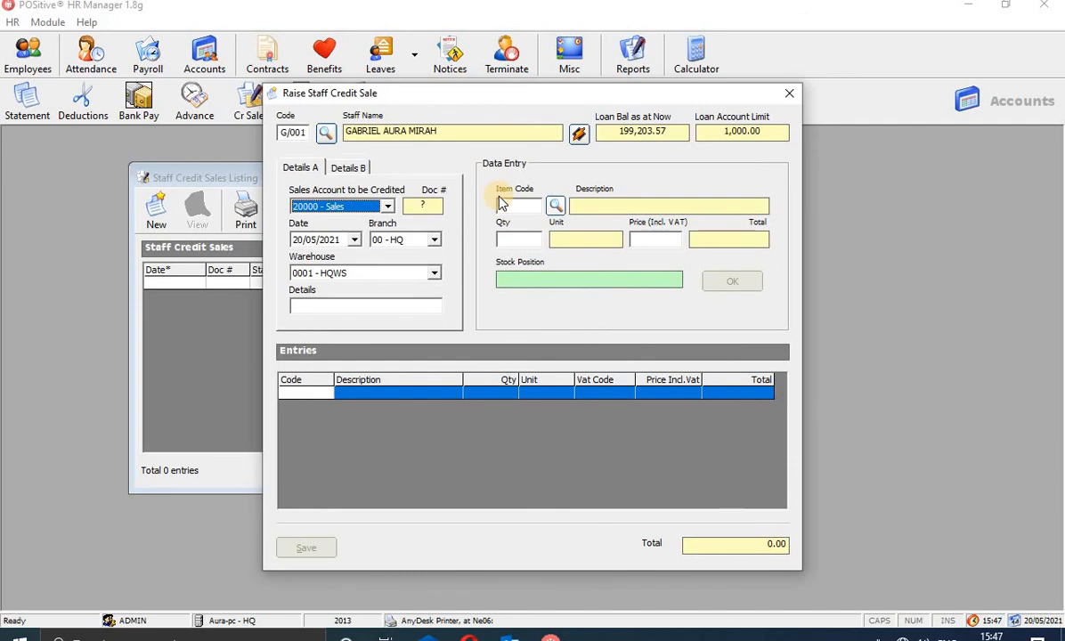
# Step: Enter "Credit sale" as the sale details and add one SUITCASE MEDIUM, found through a product search for "suitcase", to the entries
pyautogui.click(318, 306)
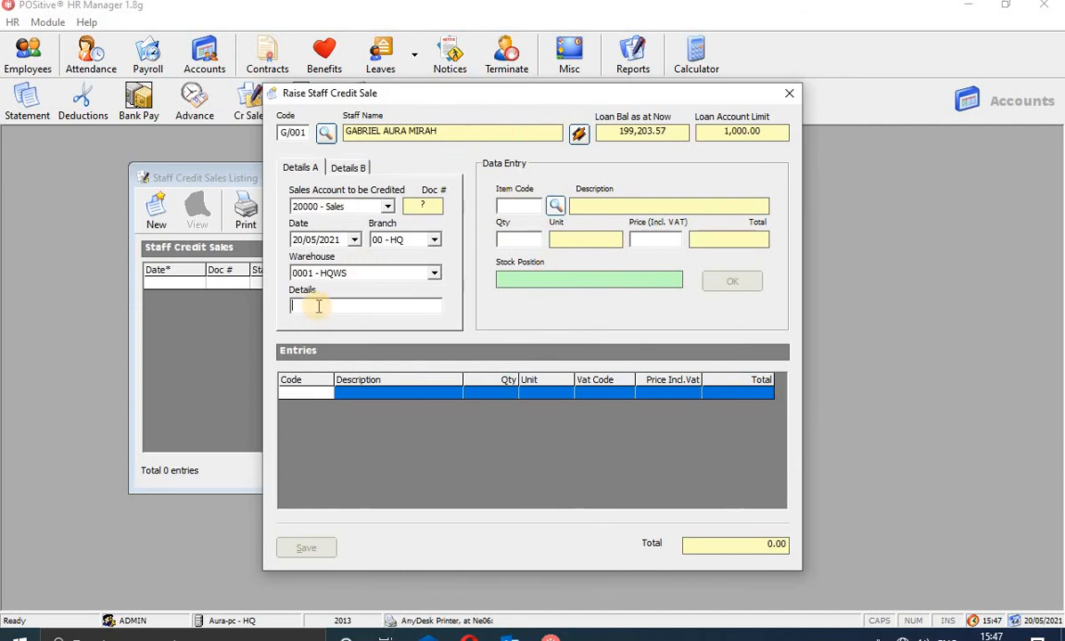
pyautogui.write('Credit sale')
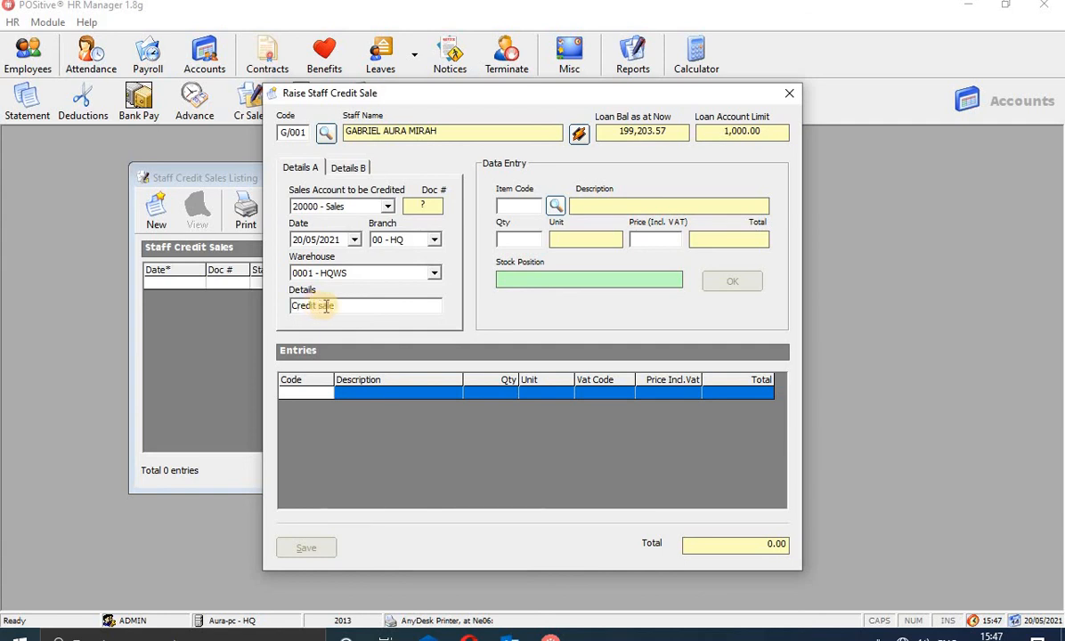
pyautogui.click(555, 207)
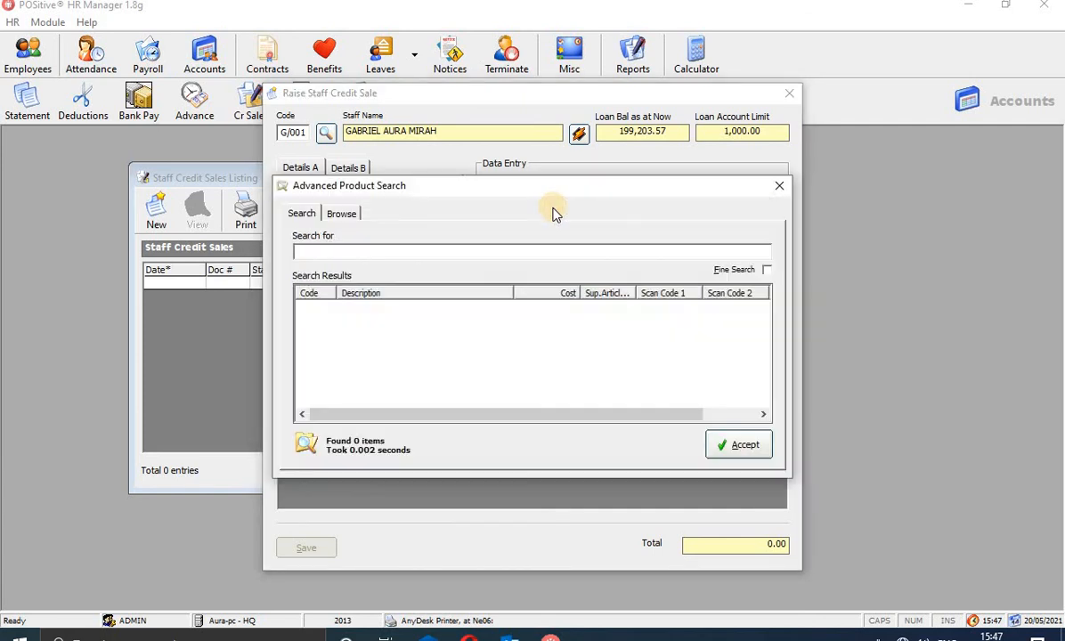
pyautogui.write('suitcase')
pyautogui.press('Return')
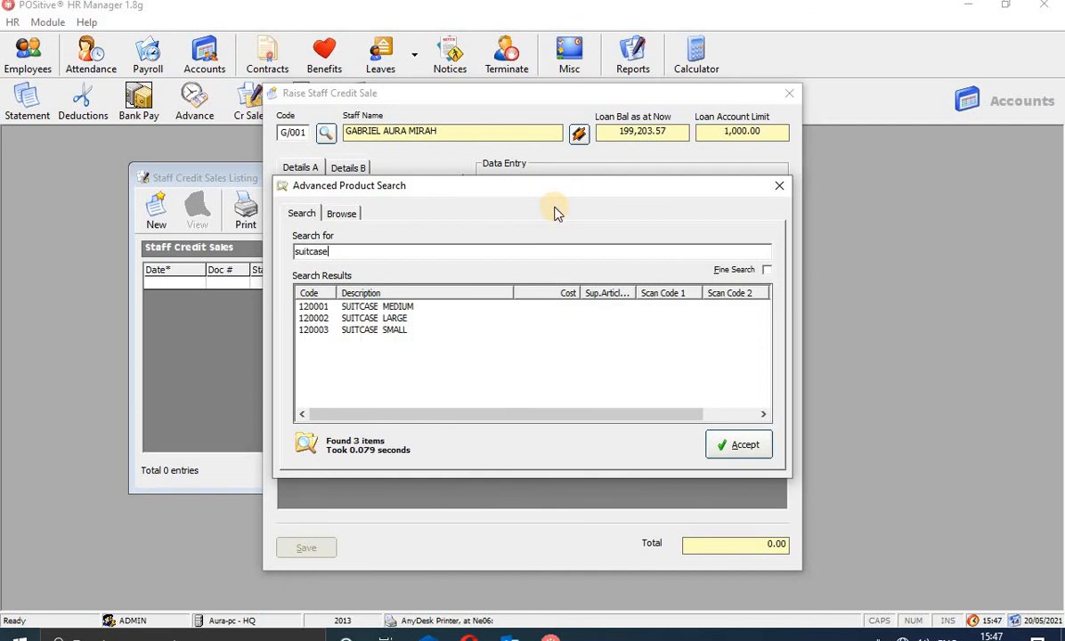
pyautogui.click(409, 307)
pyautogui.click(748, 445)
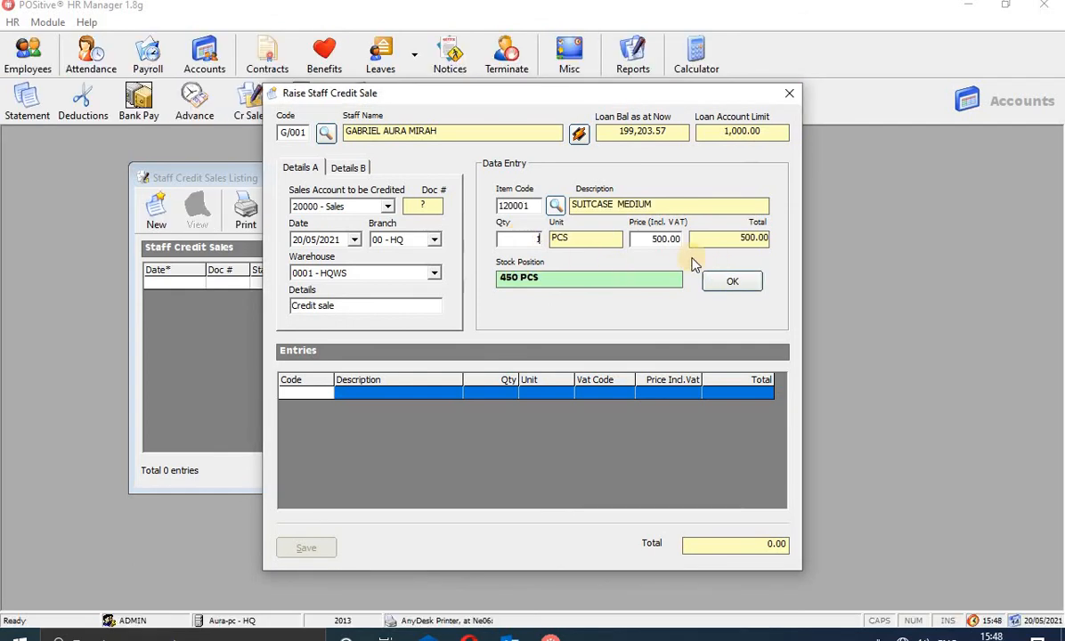
pyautogui.click(742, 283)
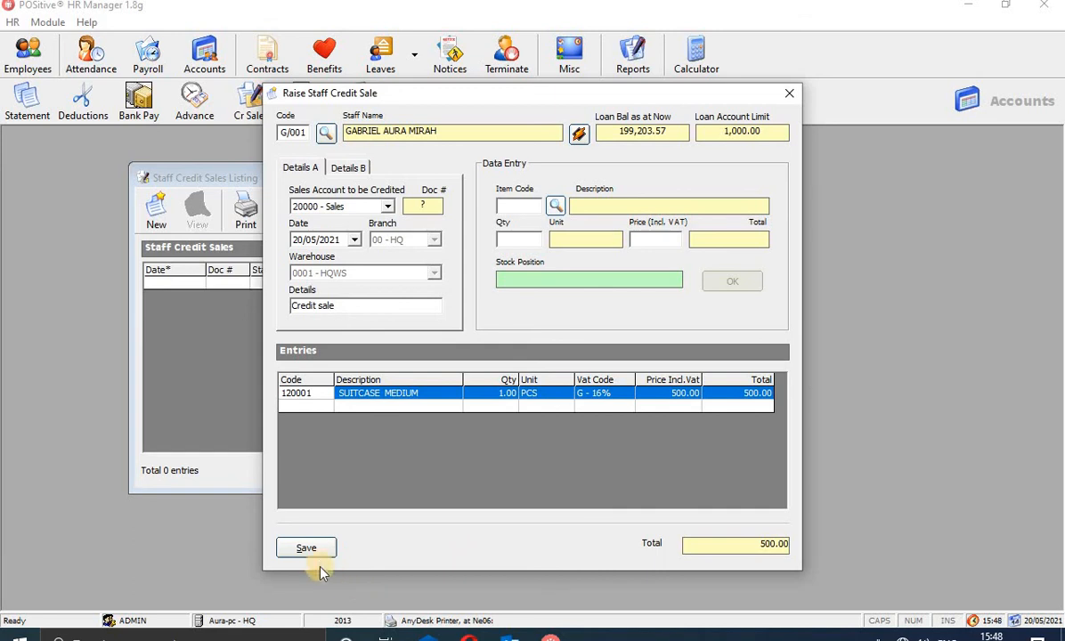
# Step: Try to save the staff credit sale for the medium suitcase
pyautogui.click(303, 547)
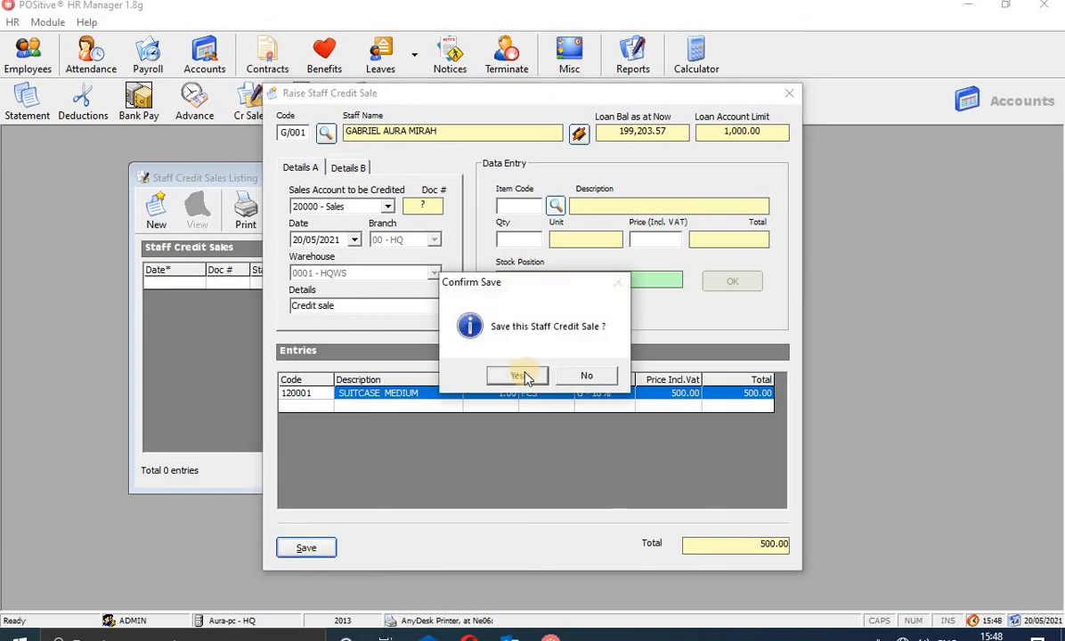
pyautogui.click(517, 375)
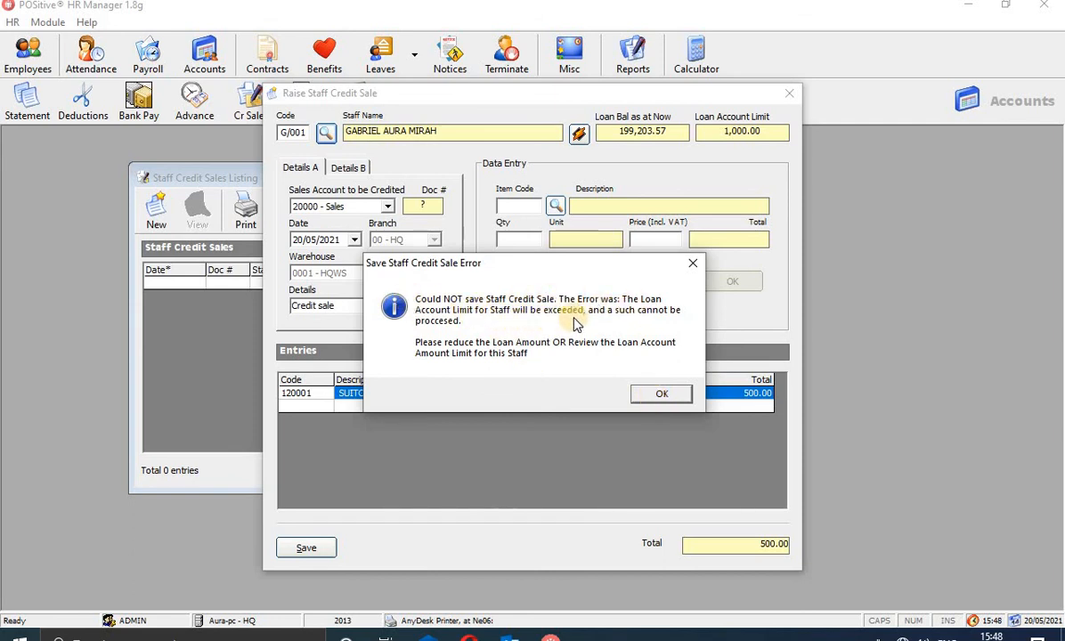
pyautogui.click(660, 395)
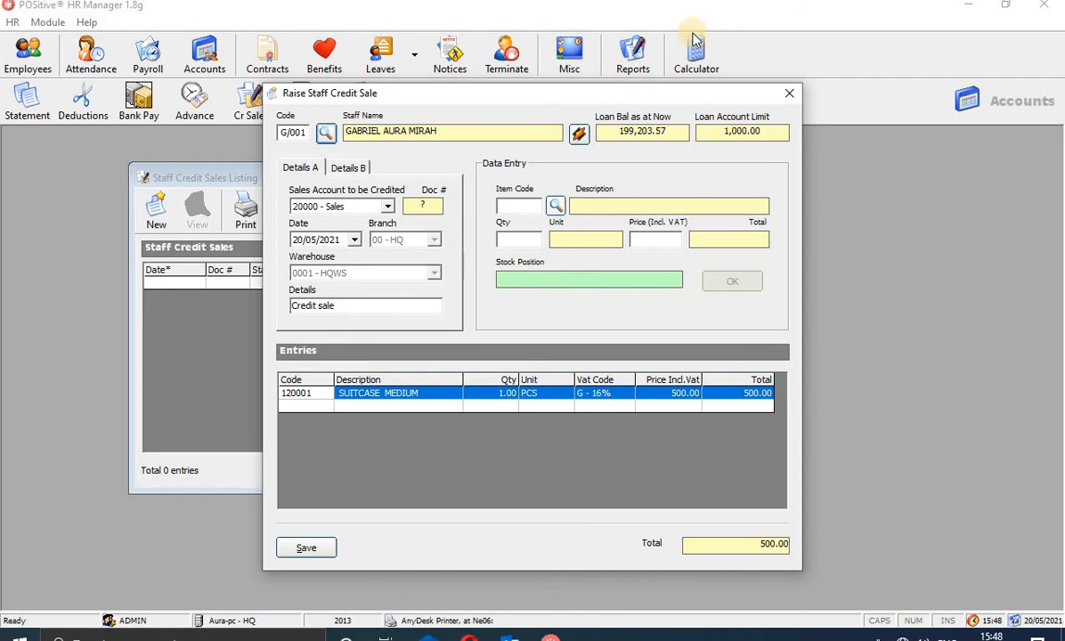
# Step: Close the unsaved credit sale, the sale type selection and the Staff Credit Sales Listing, and exit the HR Manager
pyautogui.click(790, 95)
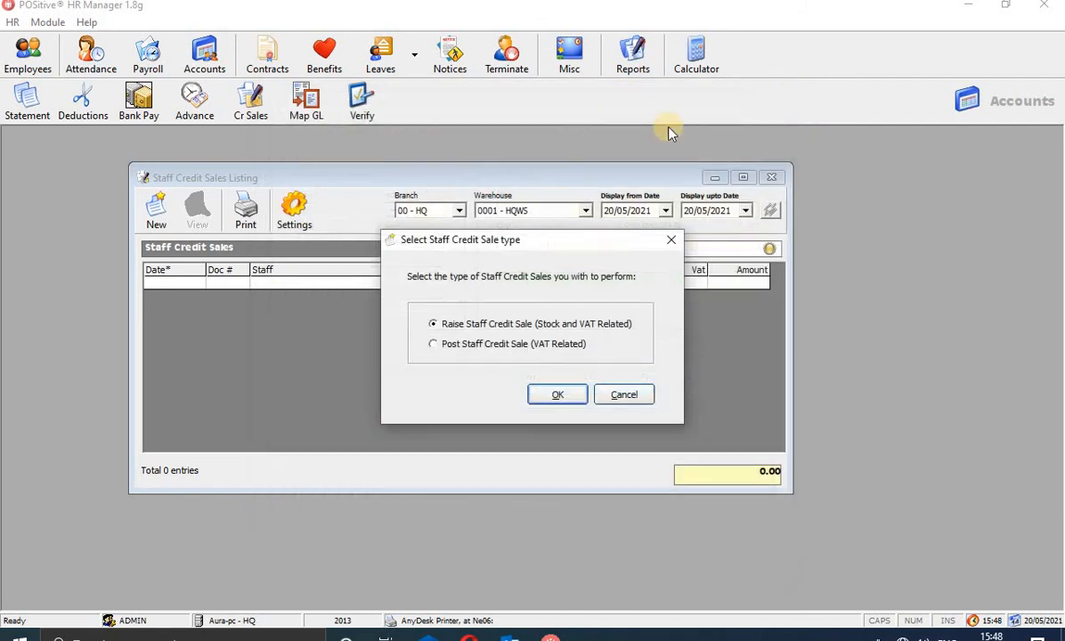
pyautogui.click(672, 239)
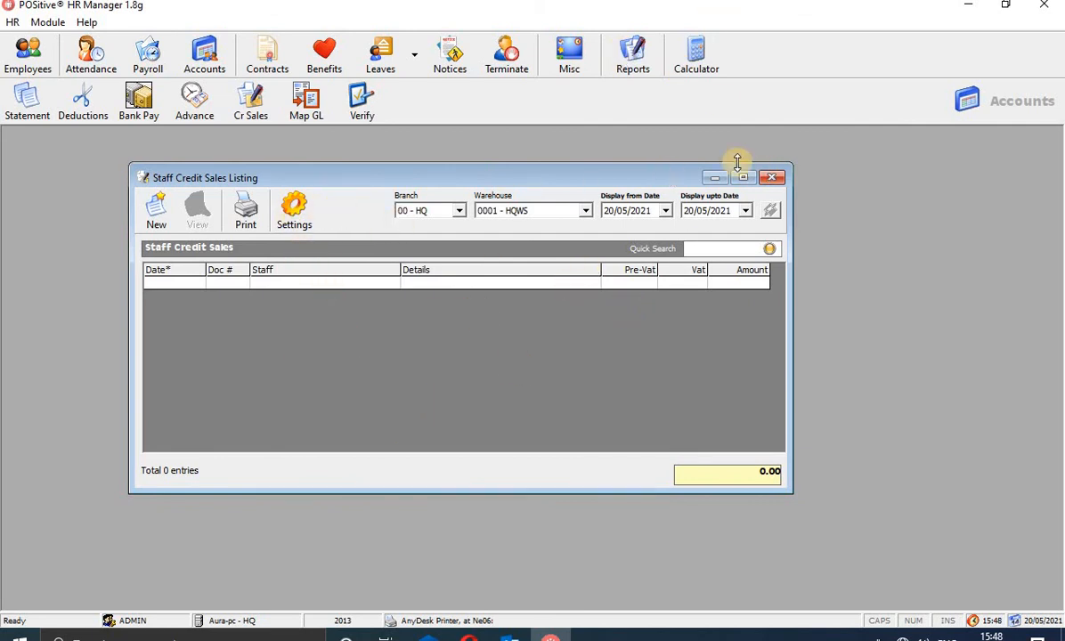
pyautogui.click(773, 179)
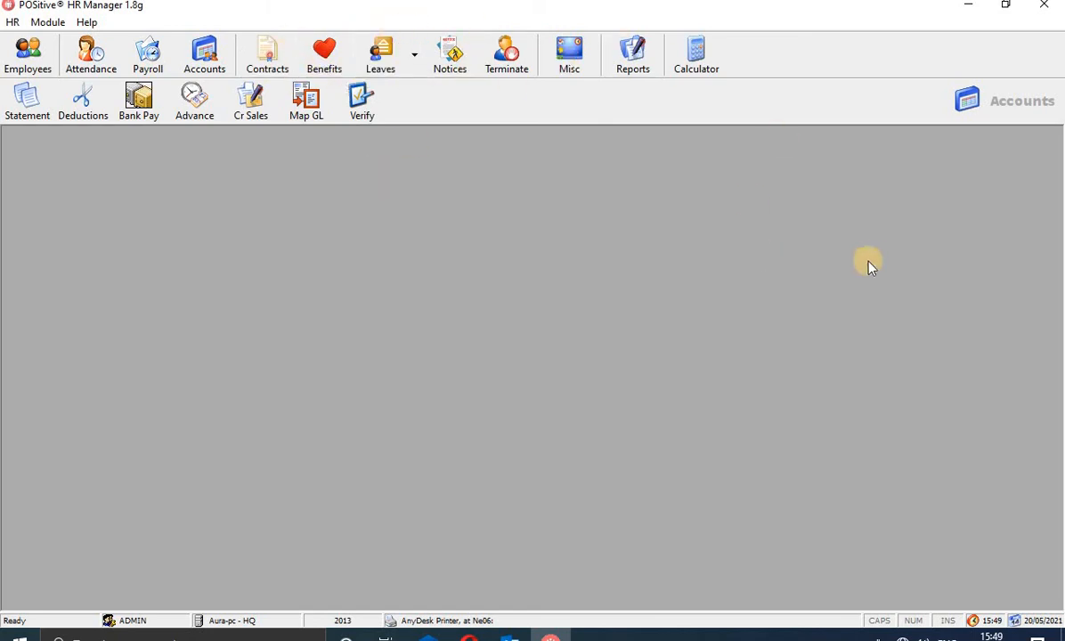
pyautogui.click(1046, 7)
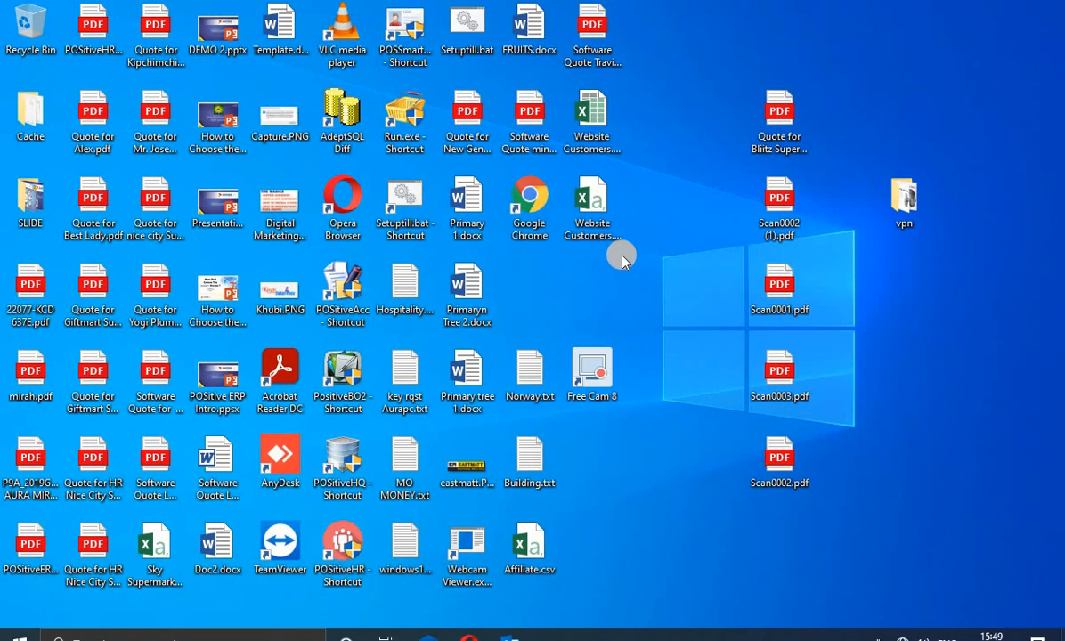